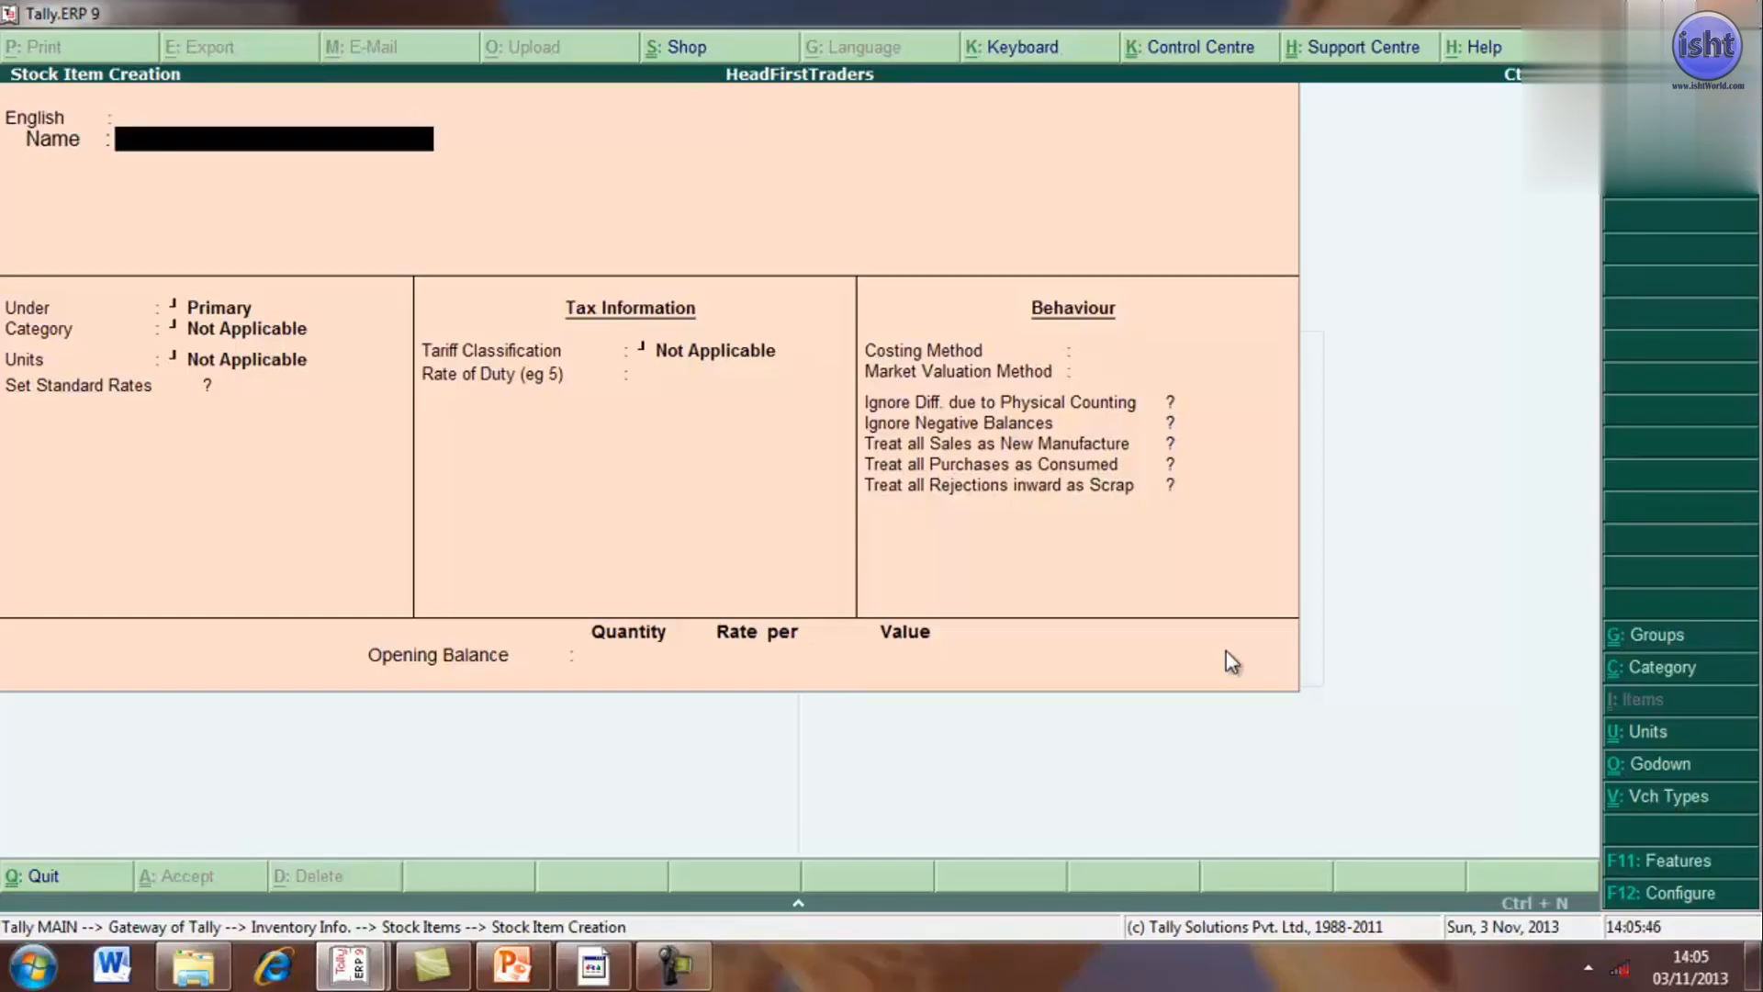
- Leave stock item creation, display the details of the Philips stock item, and return to the Stock Items options
{"action": "key", "text": "Escape"}
{"action": "key", "text": "Return"}
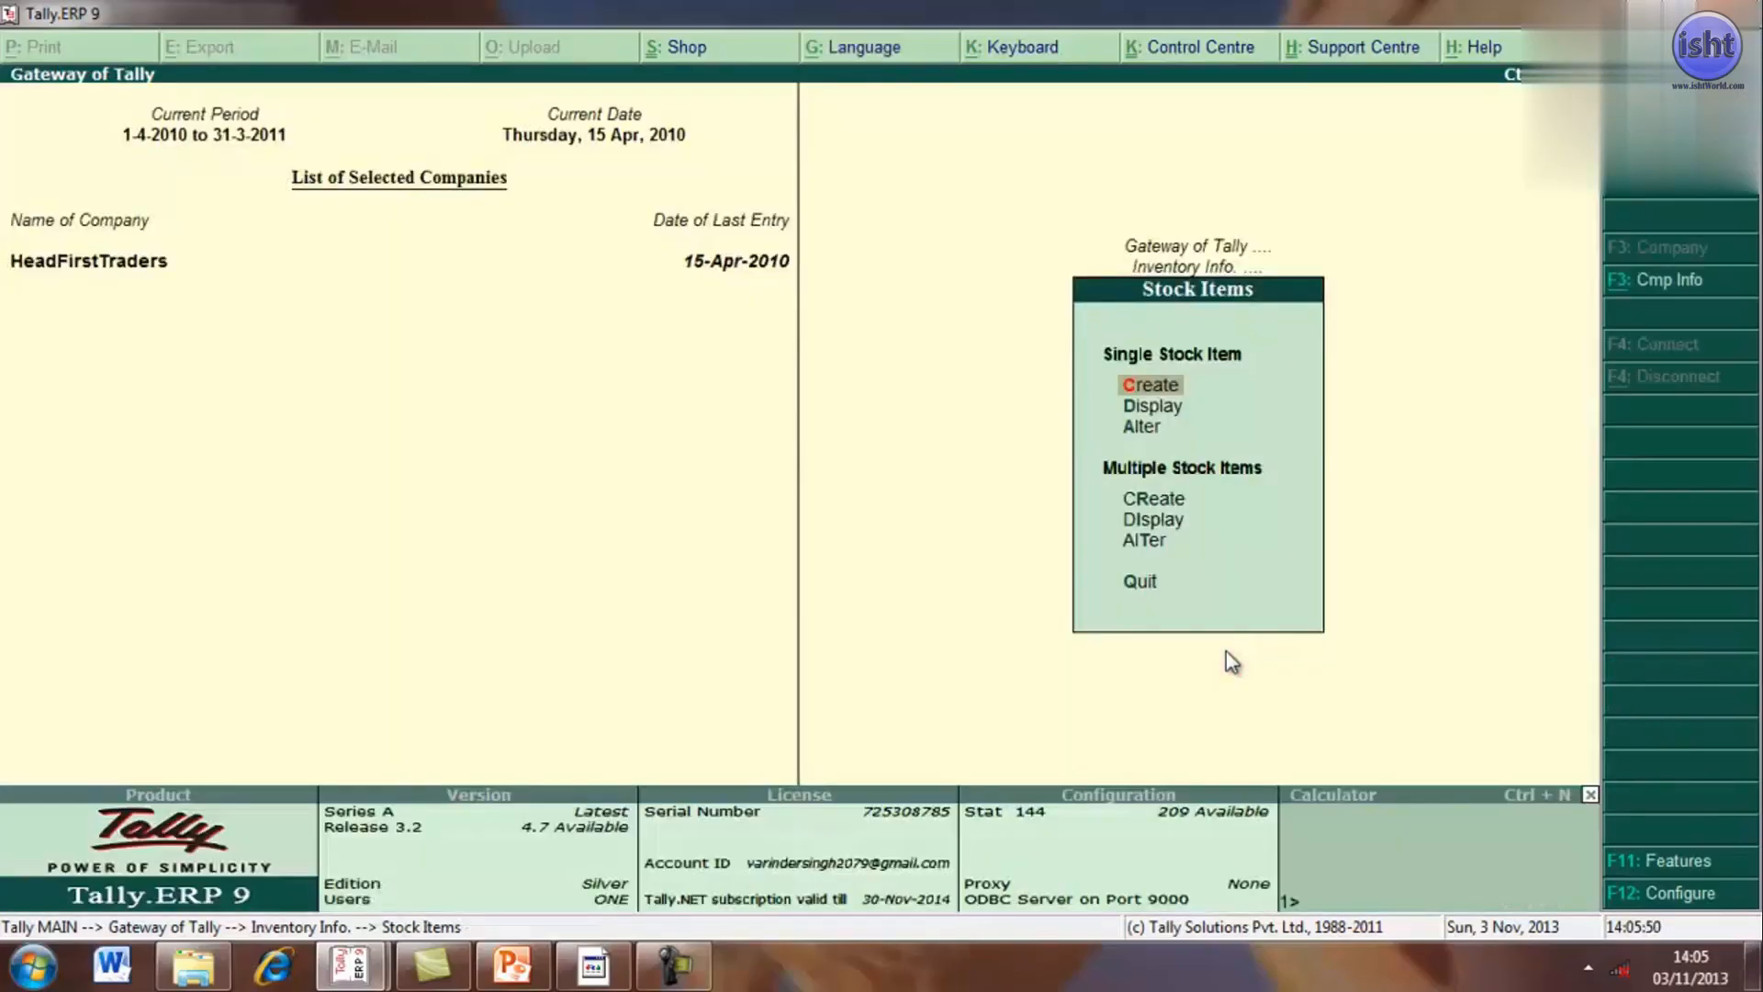
{"action": "key", "text": "Down"}
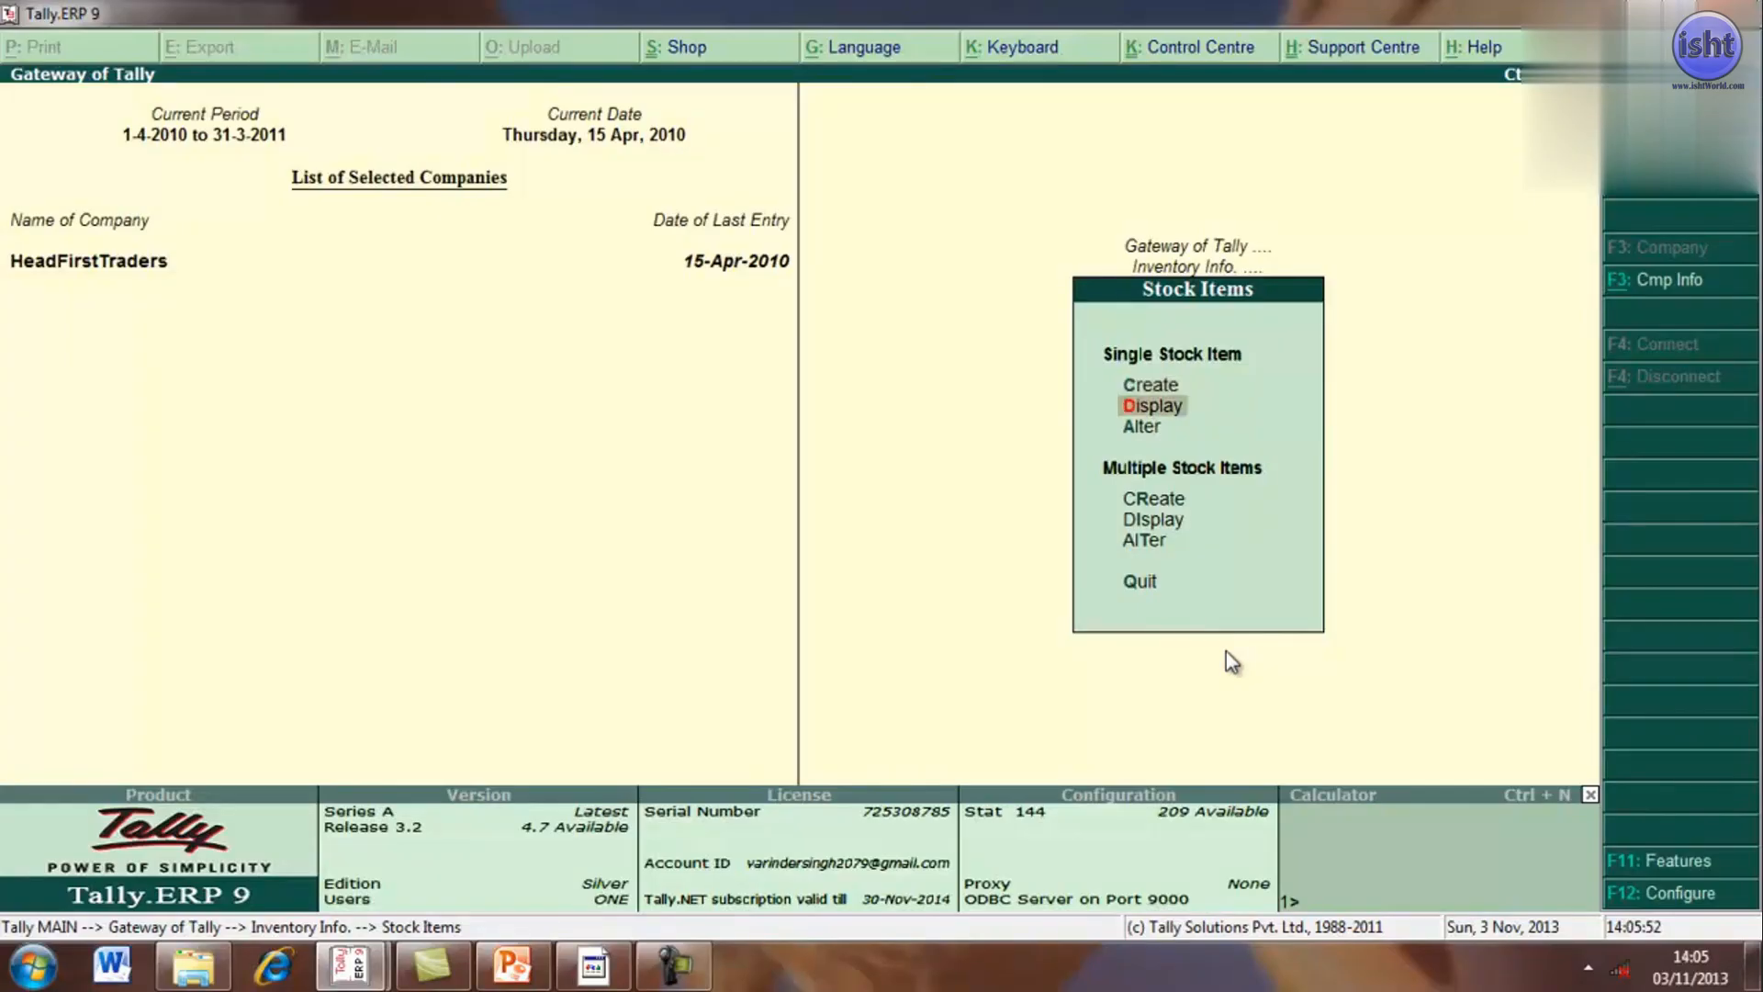
{"action": "key", "text": "Return"}
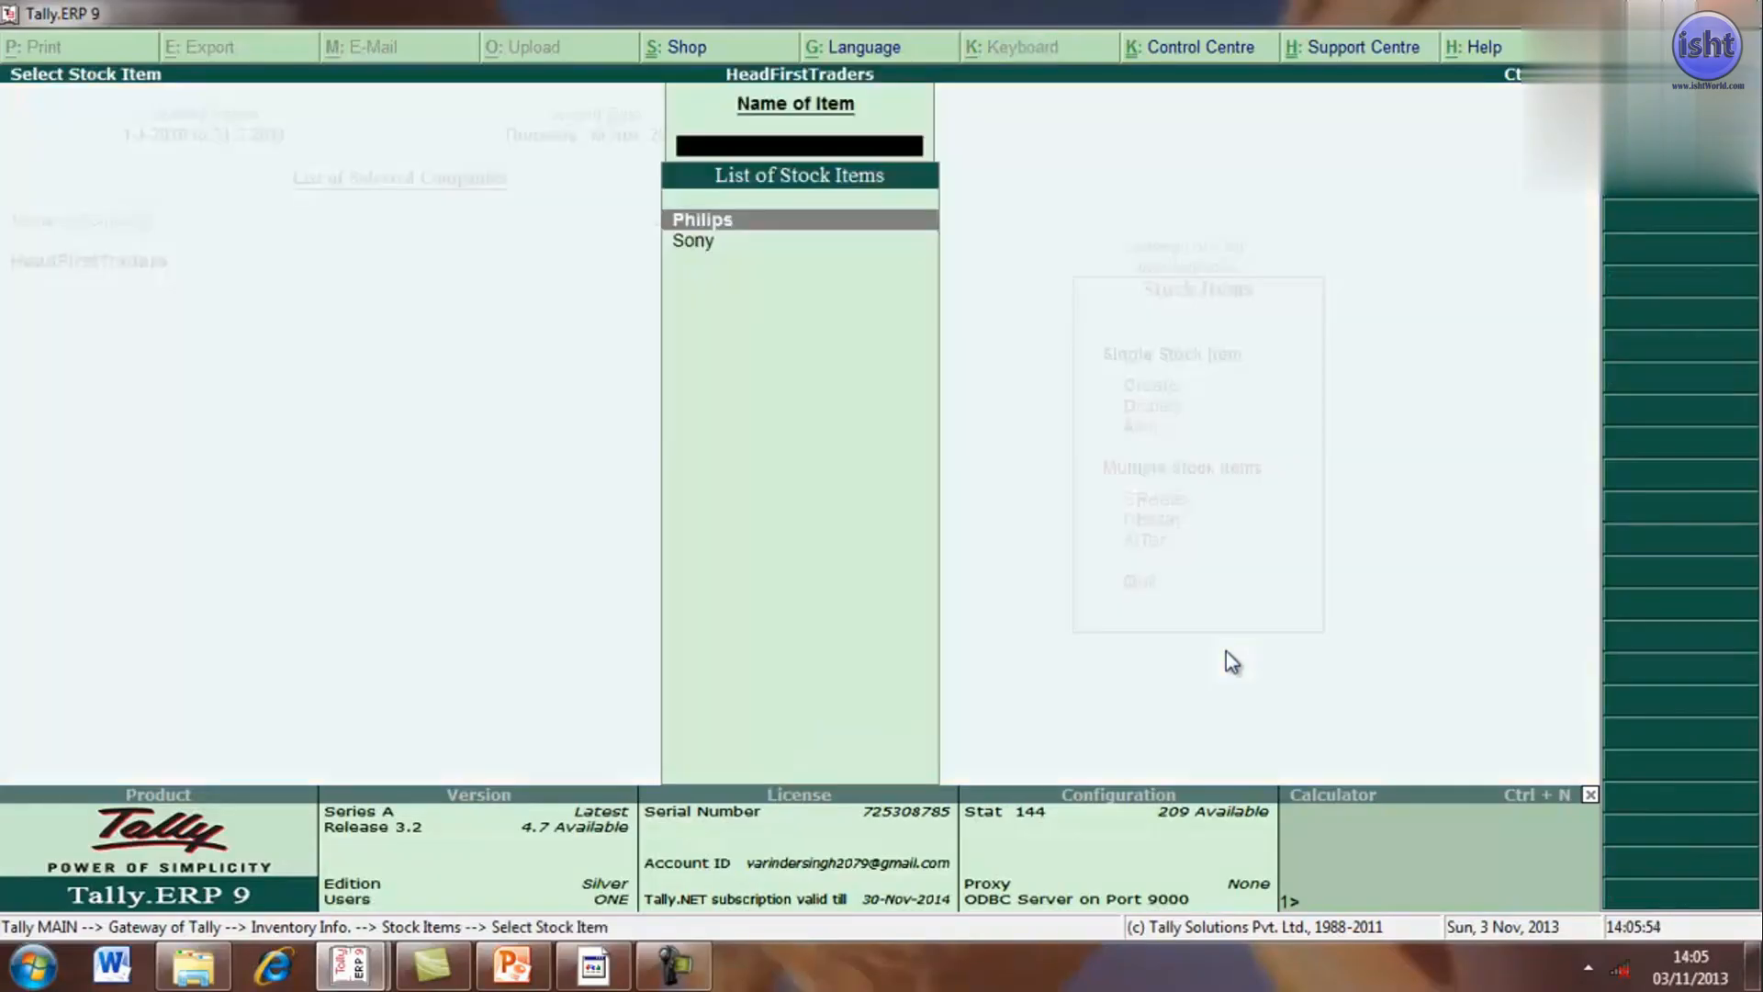
{"action": "key", "text": "Down"}
{"action": "key", "text": "Up"}
{"action": "key", "text": "Return"}
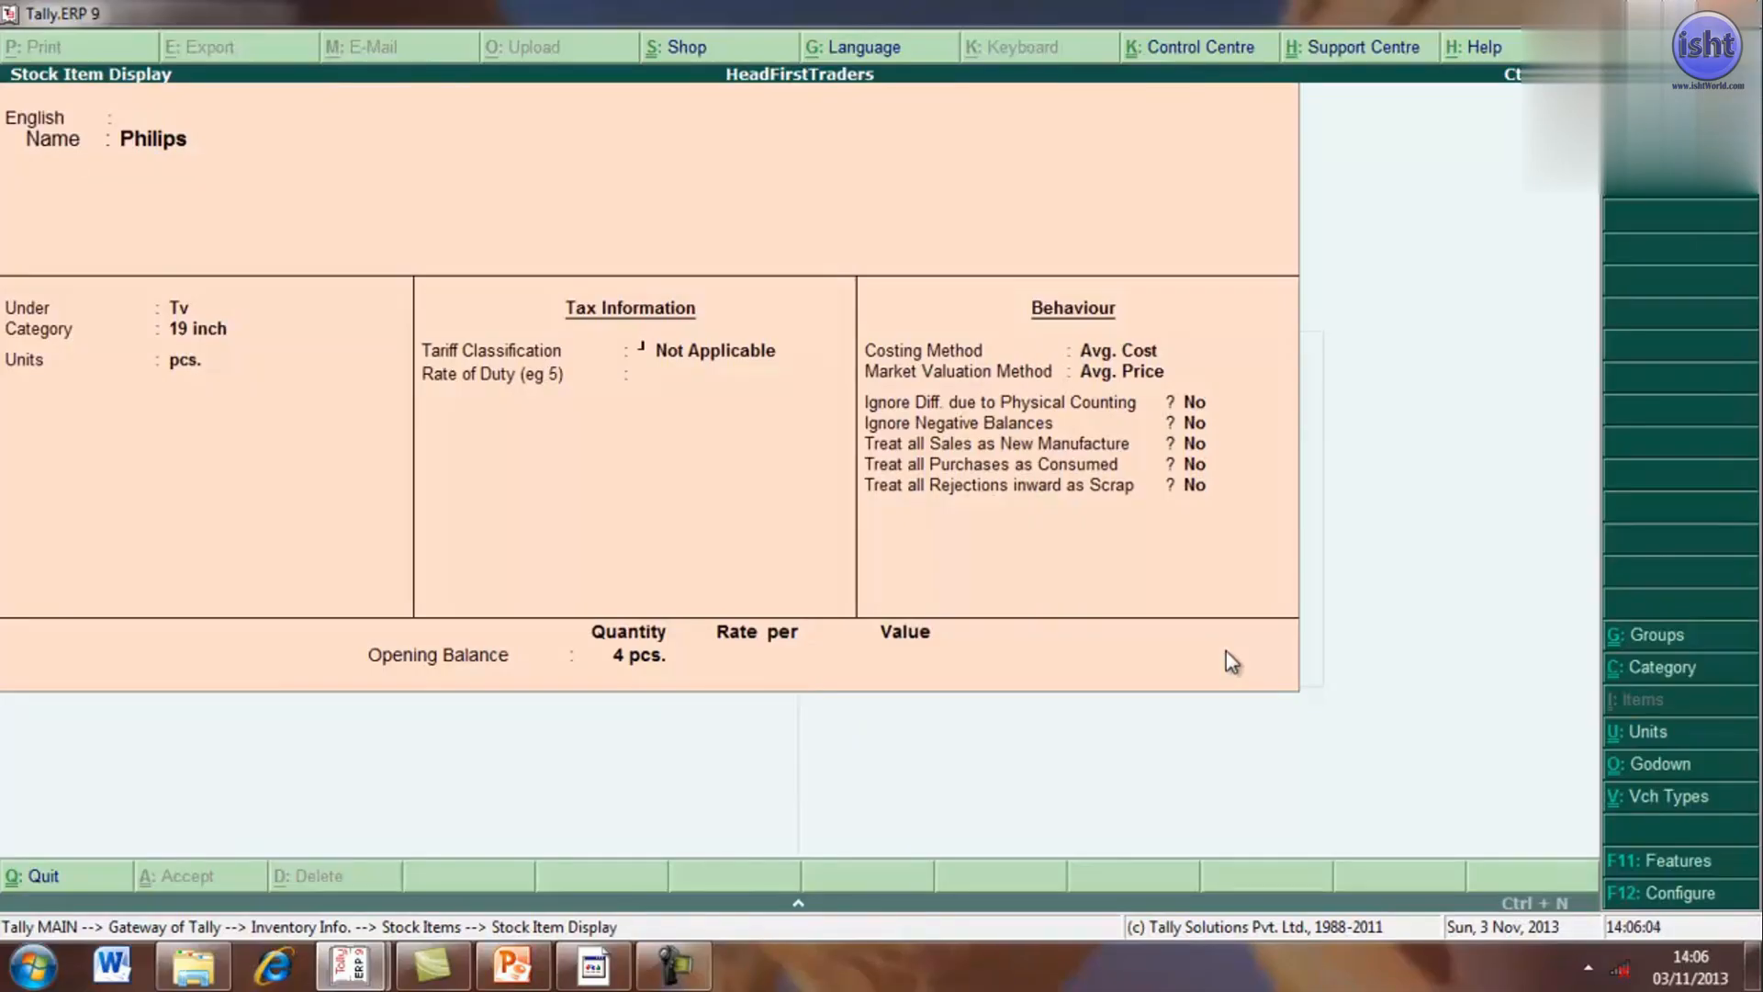
{"action": "key", "text": "Escape"}
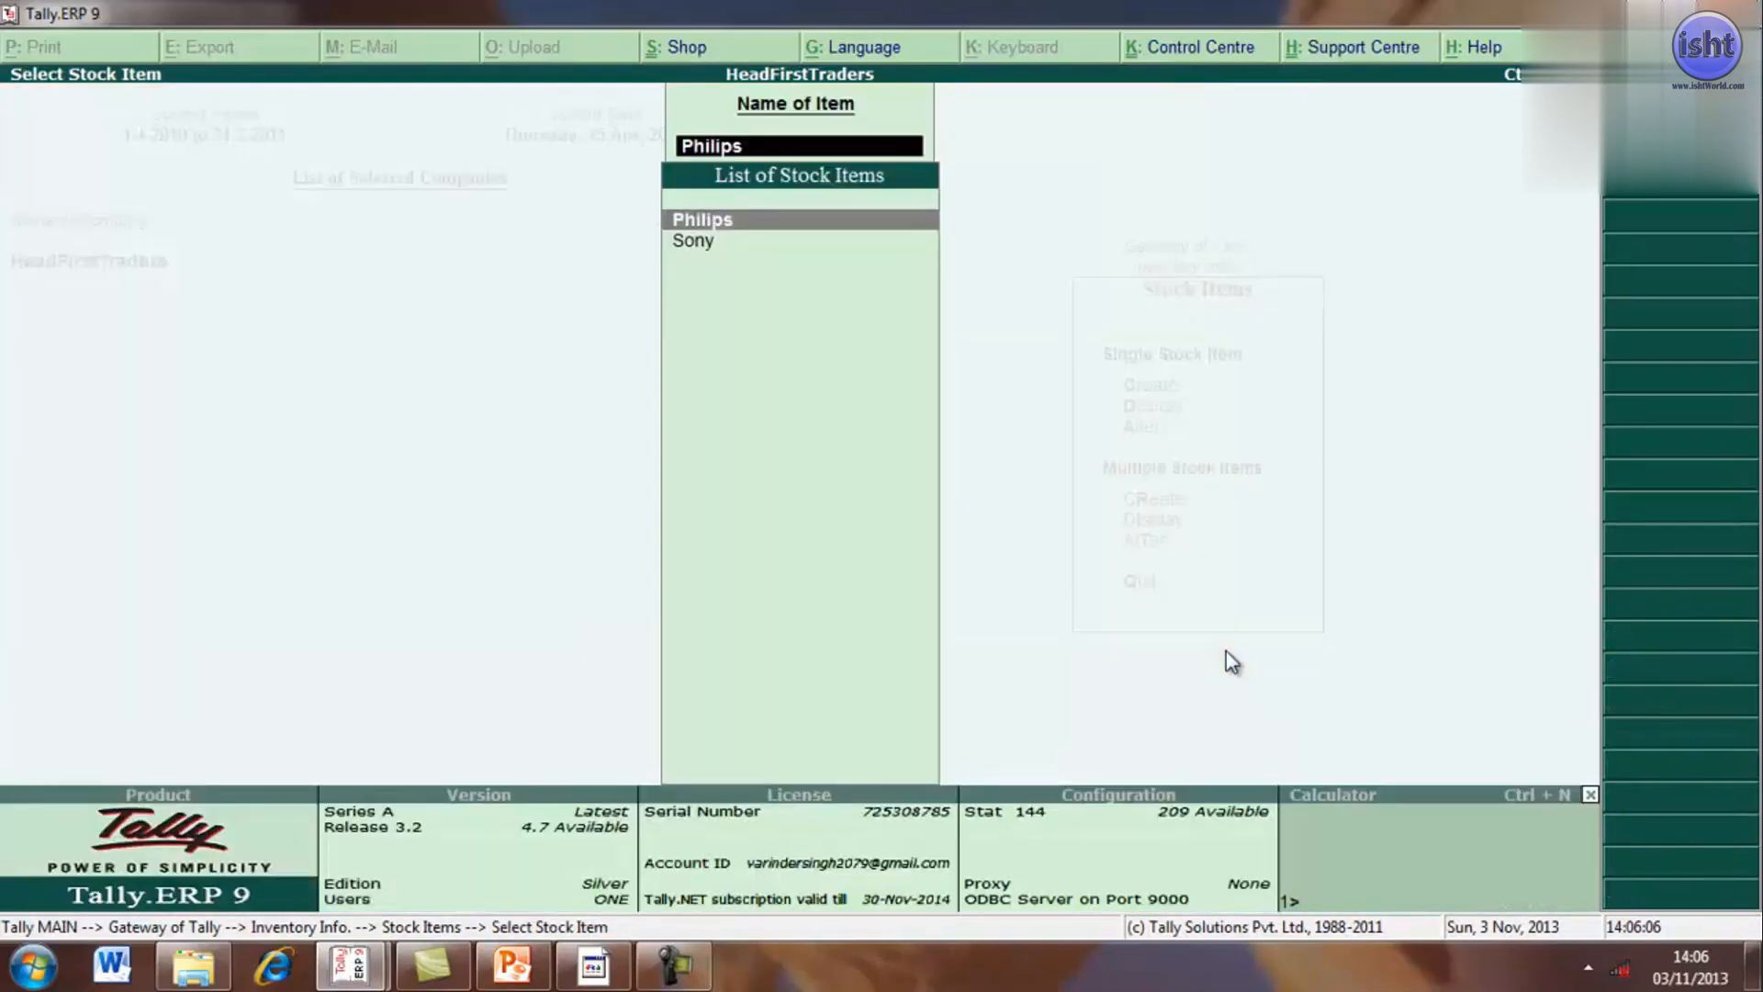
{"action": "key", "text": "Escape"}
{"action": "key", "text": "Escape"}
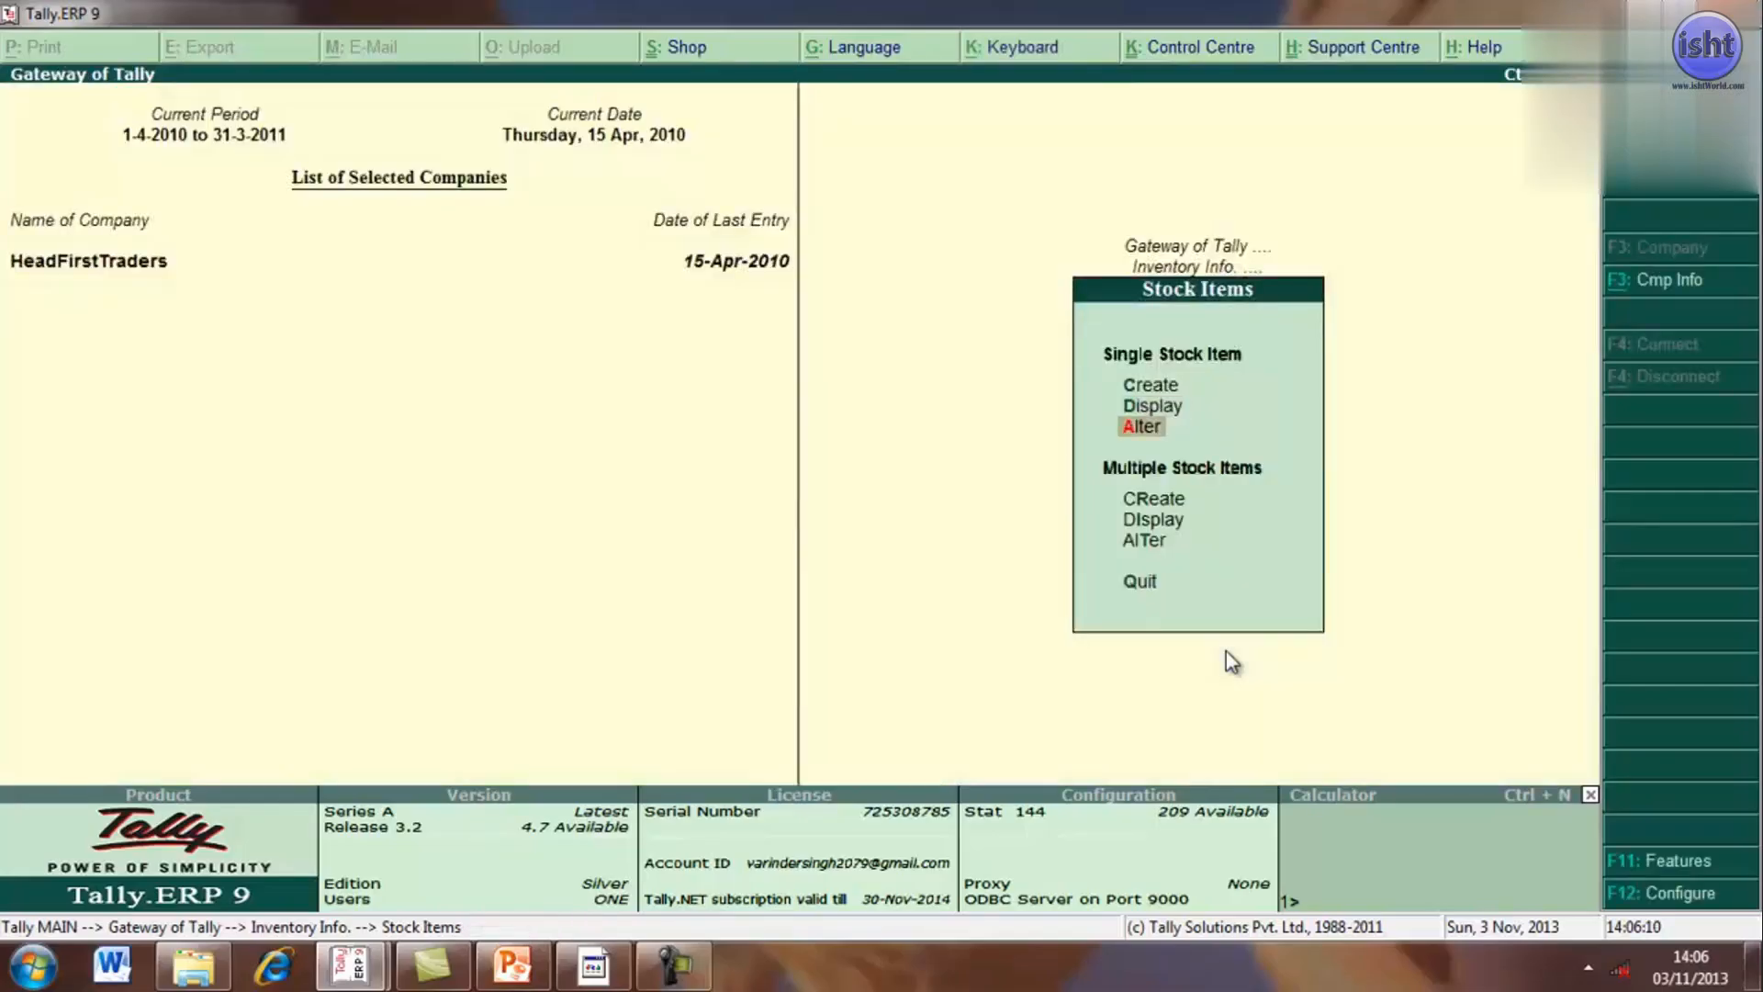
- Open the Sony stock item for alteration and keep its existing details through to the opening balance allocation
{"action": "key", "text": "Return"}
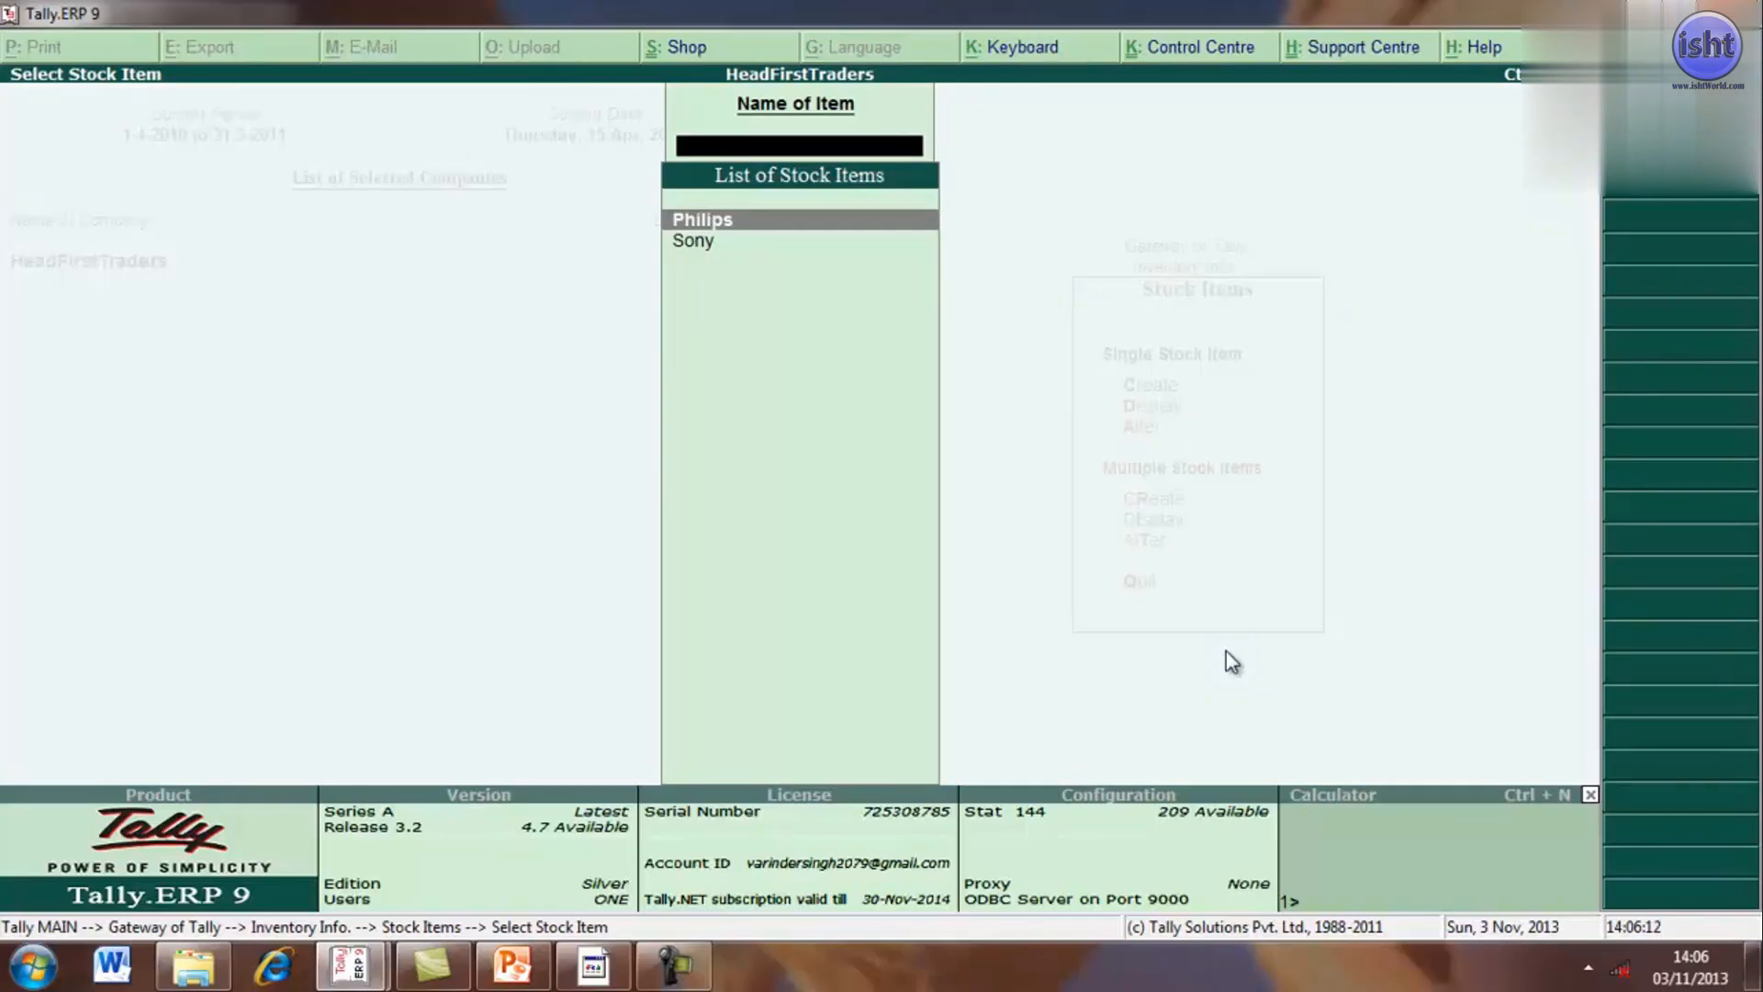
{"action": "key", "text": "Down"}
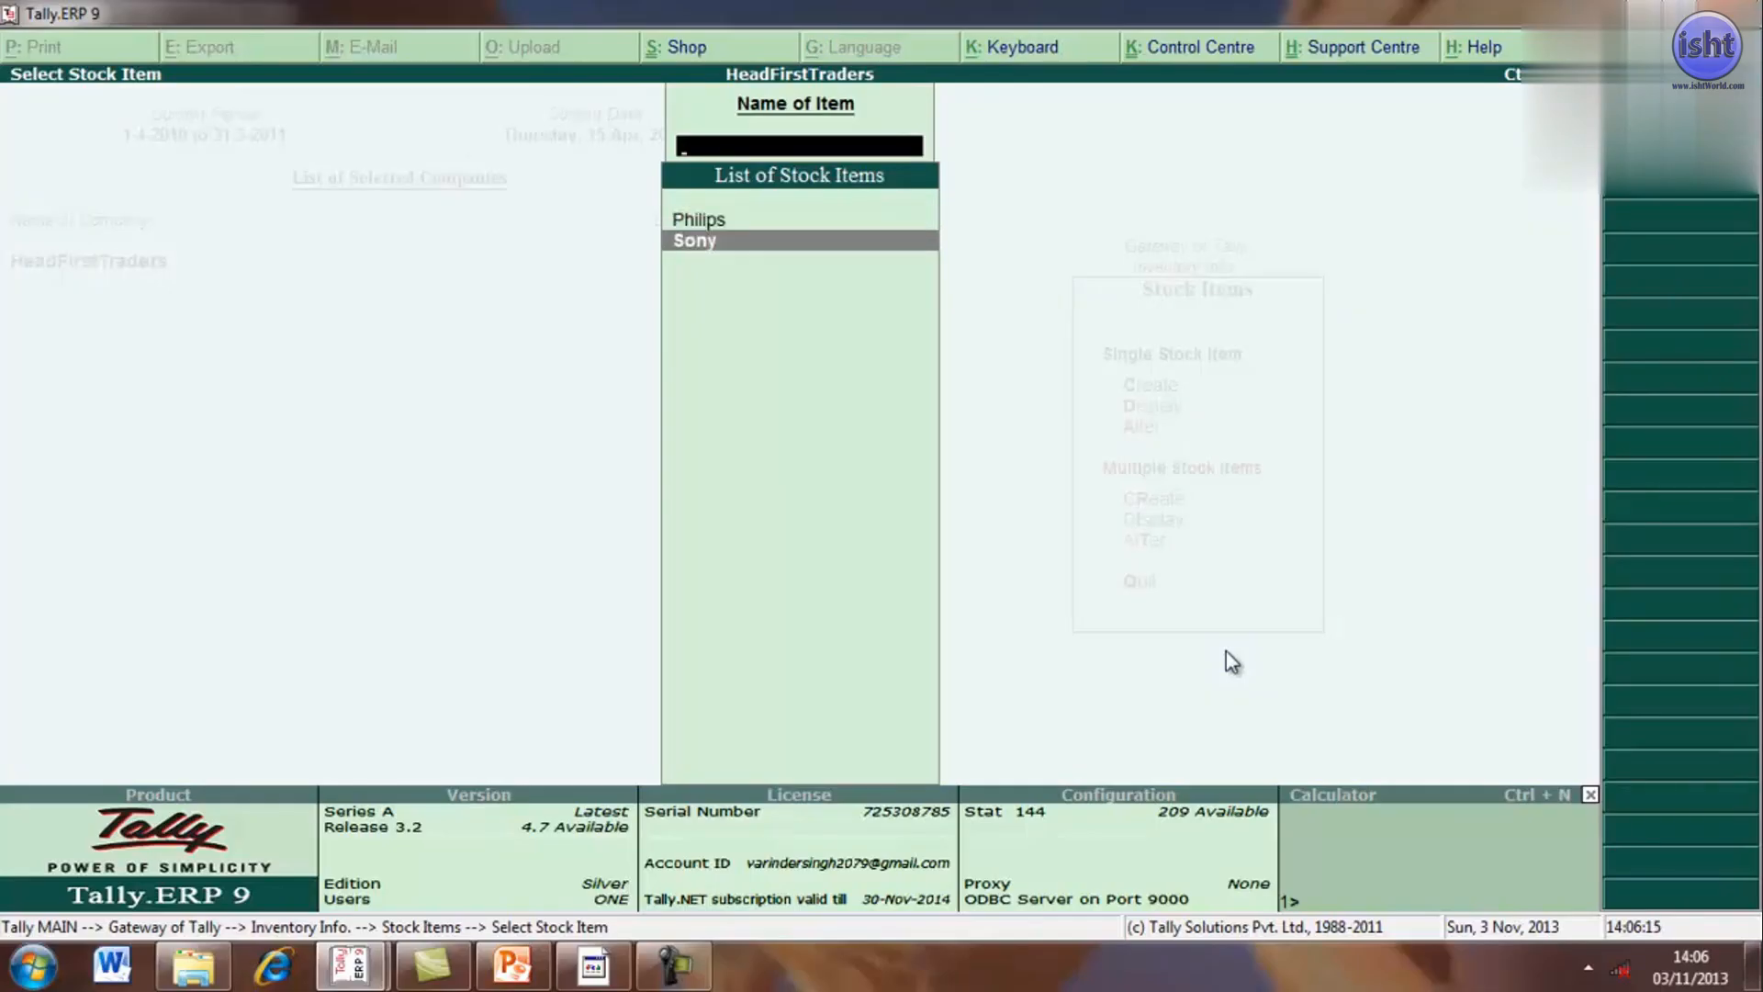
{"action": "key", "text": "Return"}
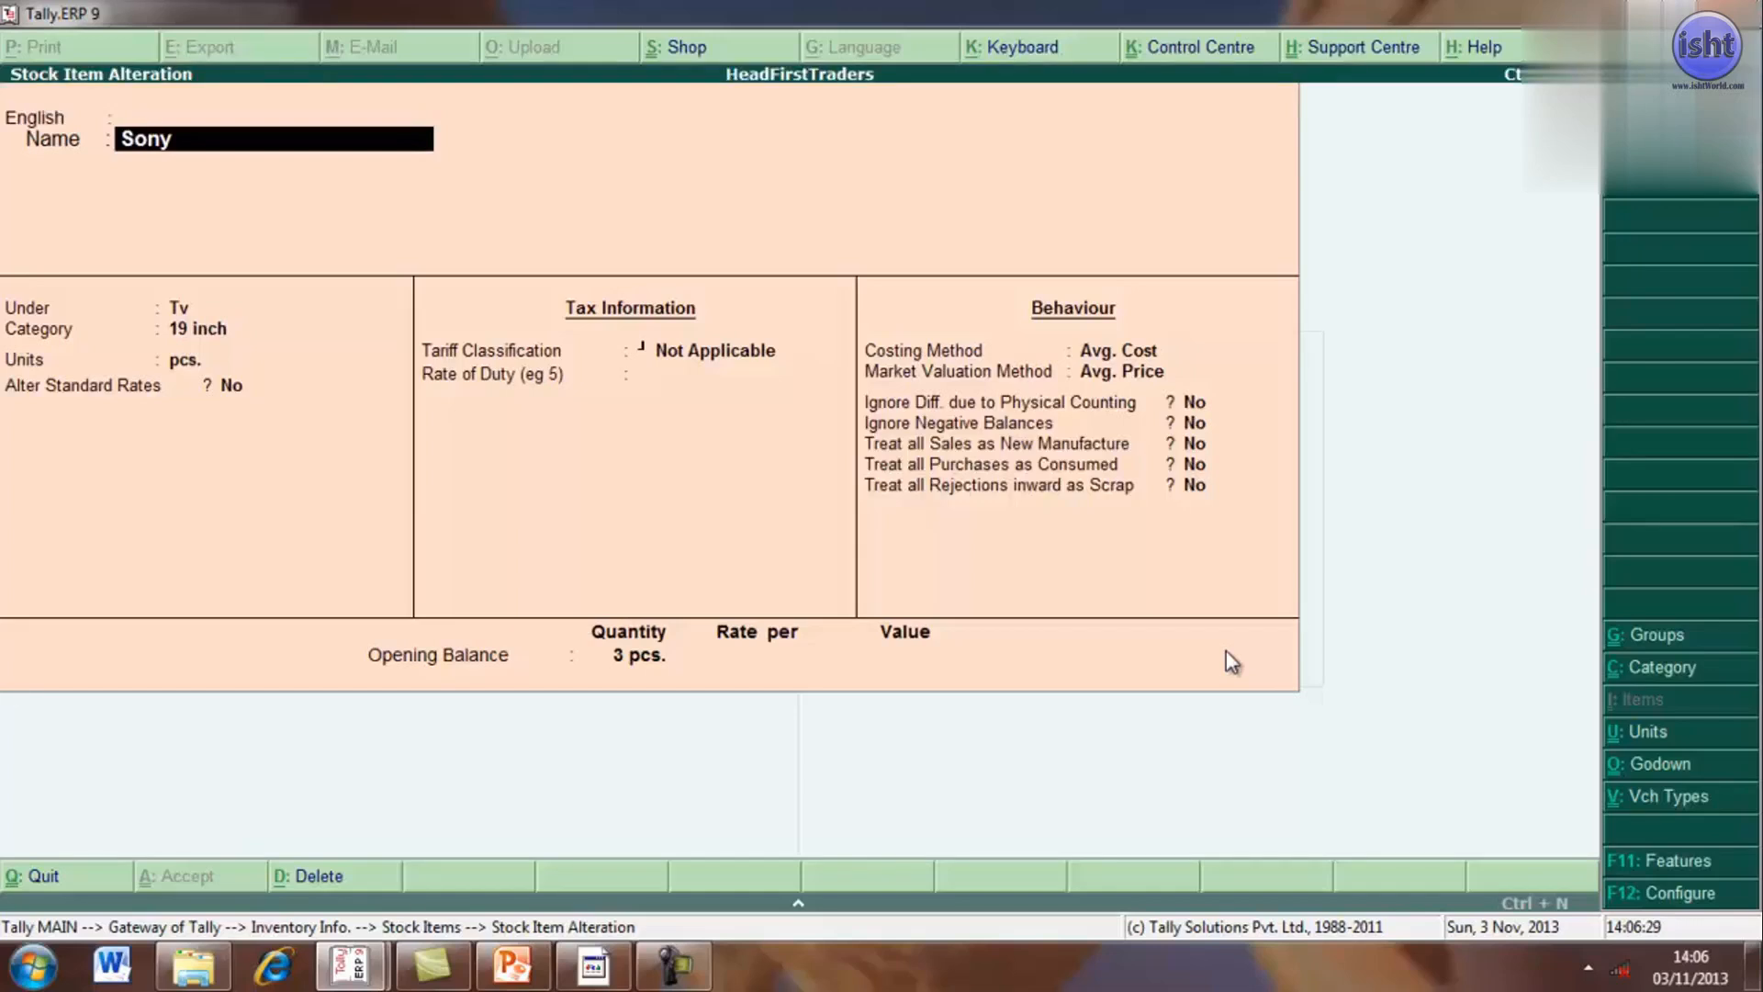
{"action": "key", "text": "Return"}
{"action": "key", "text": "Return"}
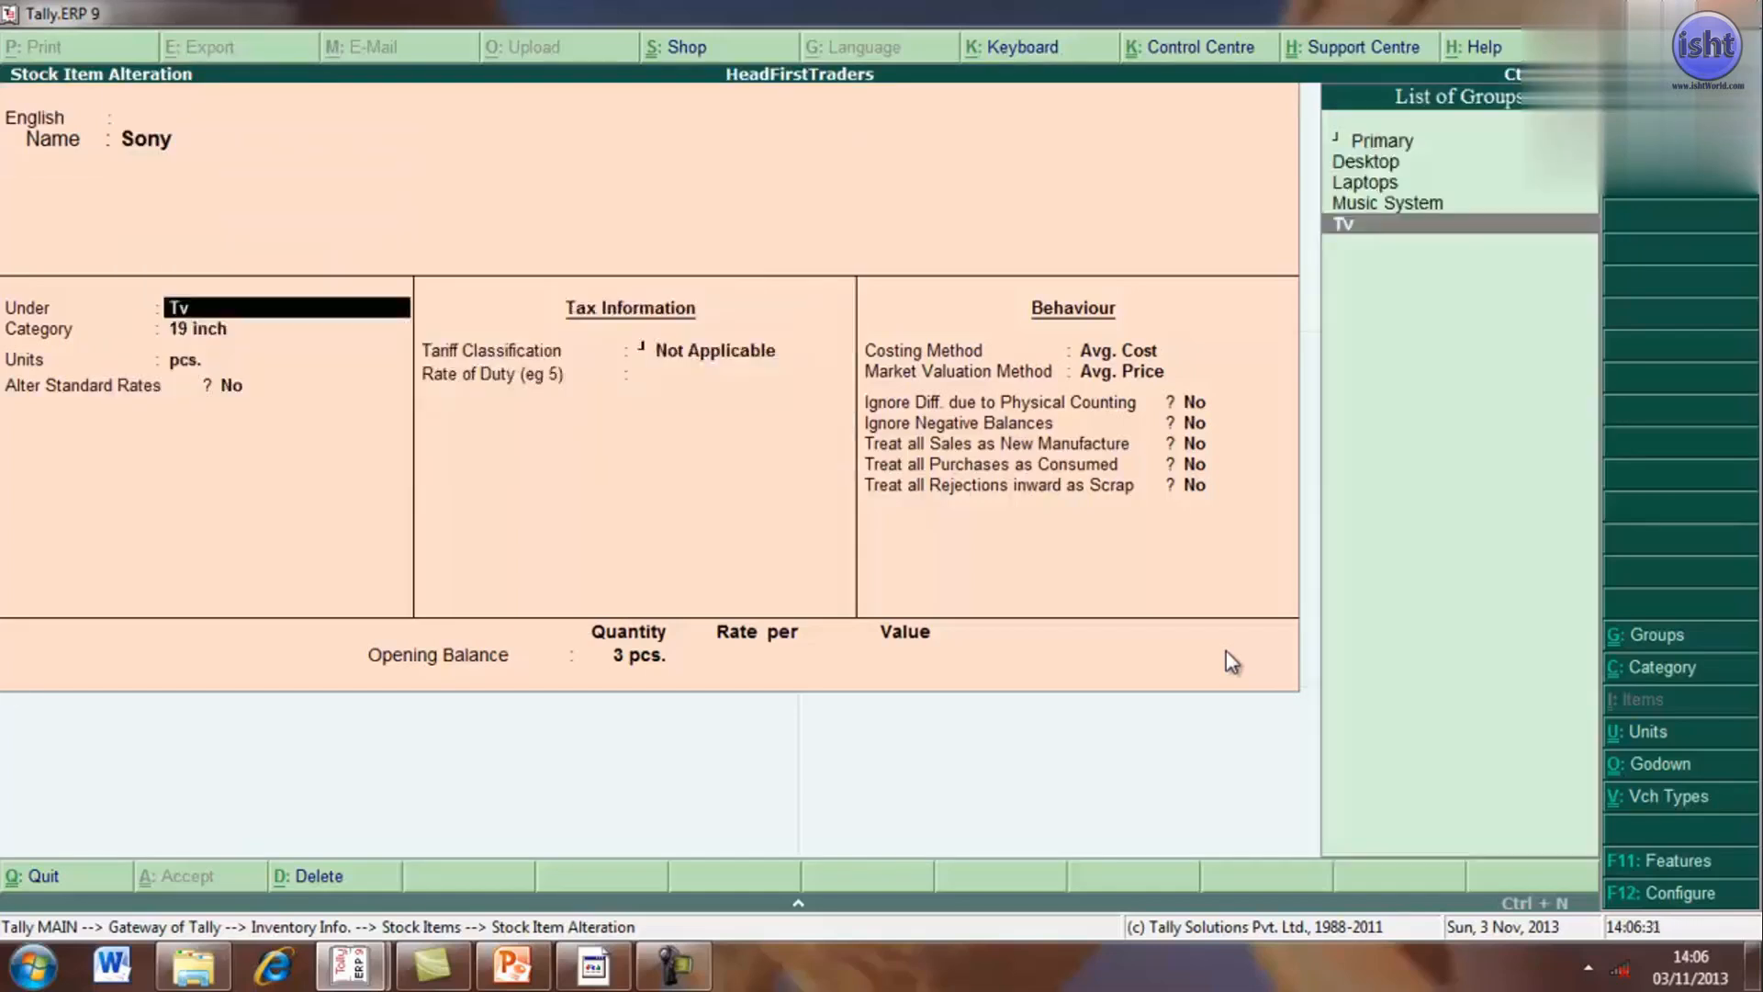
{"action": "key", "text": "Return"}
{"action": "key", "text": "Return"}
{"action": "key", "text": "Return"}
{"action": "key", "text": "Return"}
{"action": "key", "text": "Return"}
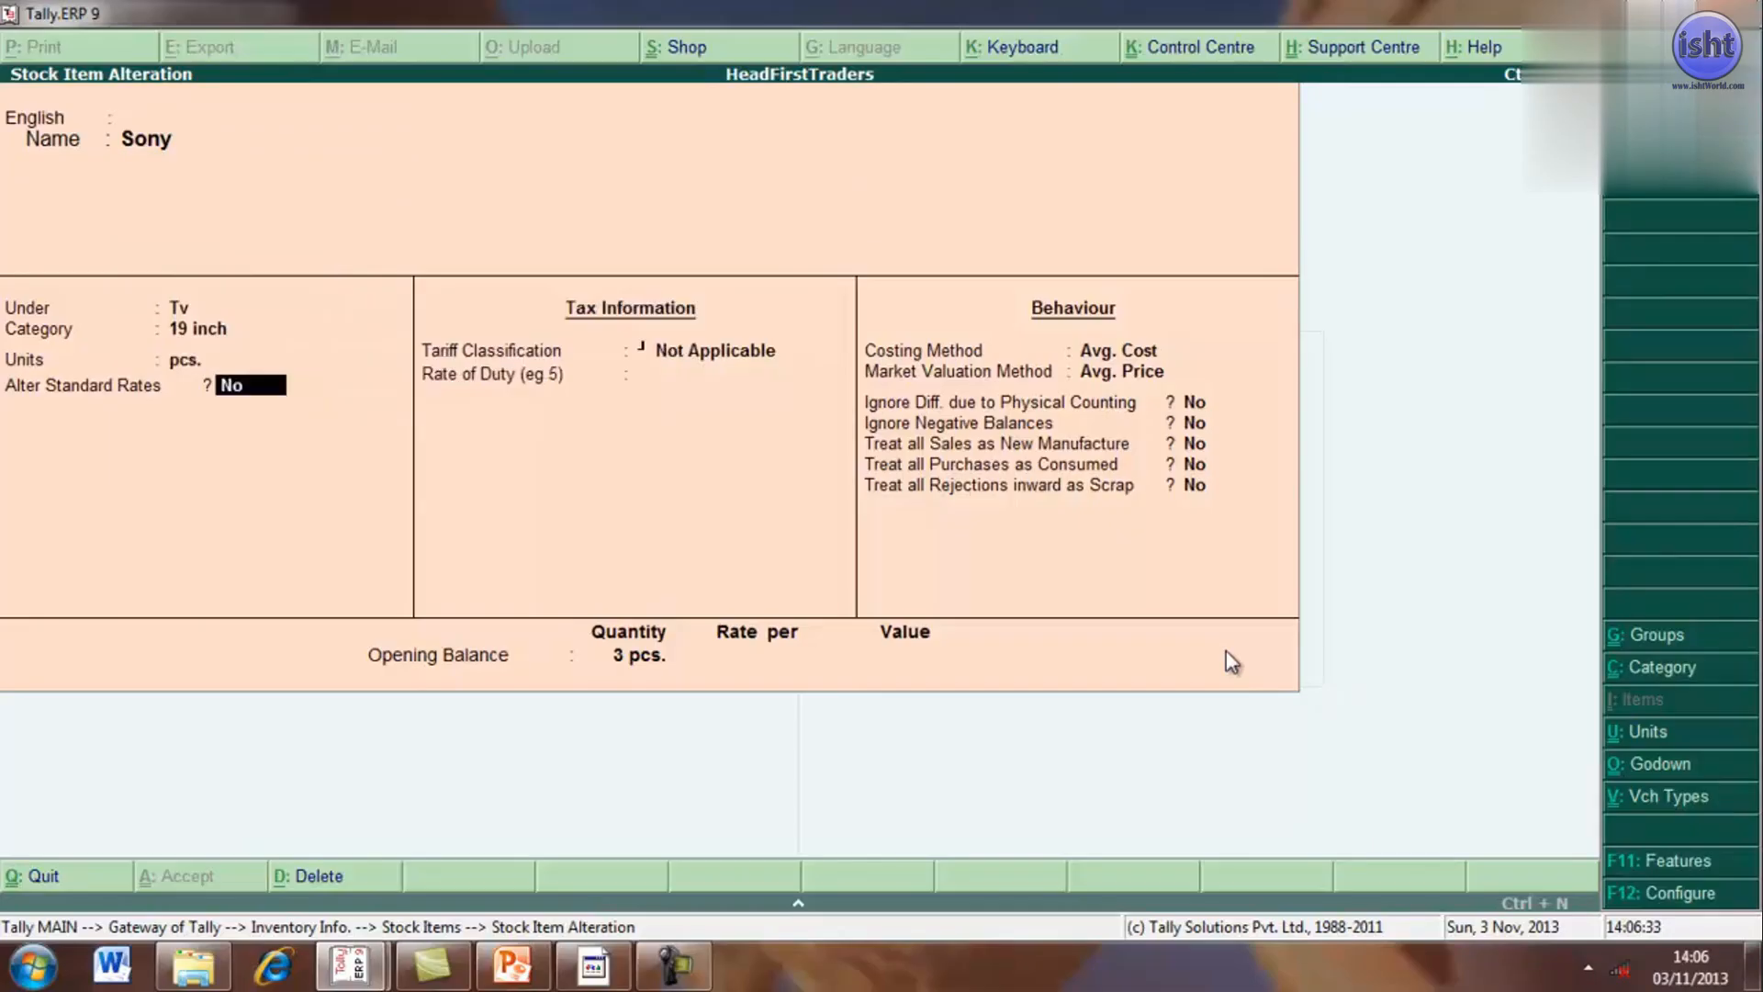
{"action": "key", "text": "Return"}
{"action": "key", "text": "Return"}
{"action": "key", "text": "Return"}
{"action": "key", "text": "Return"}
{"action": "key", "text": "Return"}
{"action": "key", "text": "Return"}
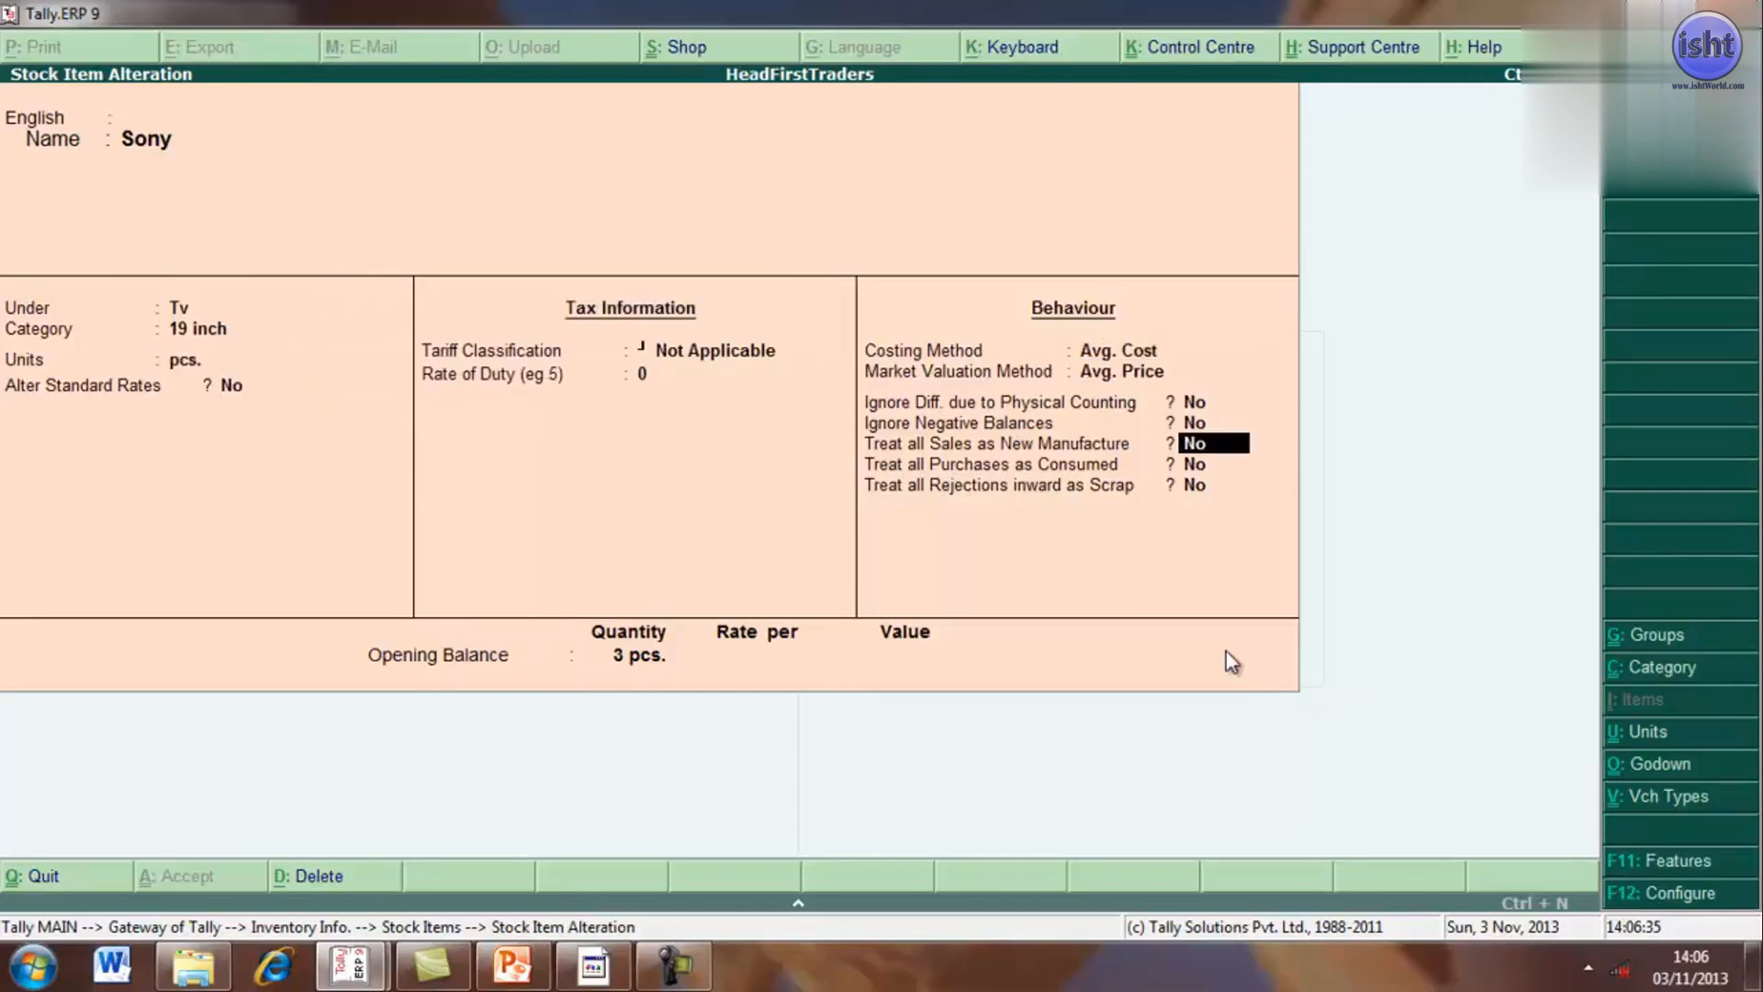
{"action": "key", "text": "Return"}
{"action": "key", "text": "Return"}
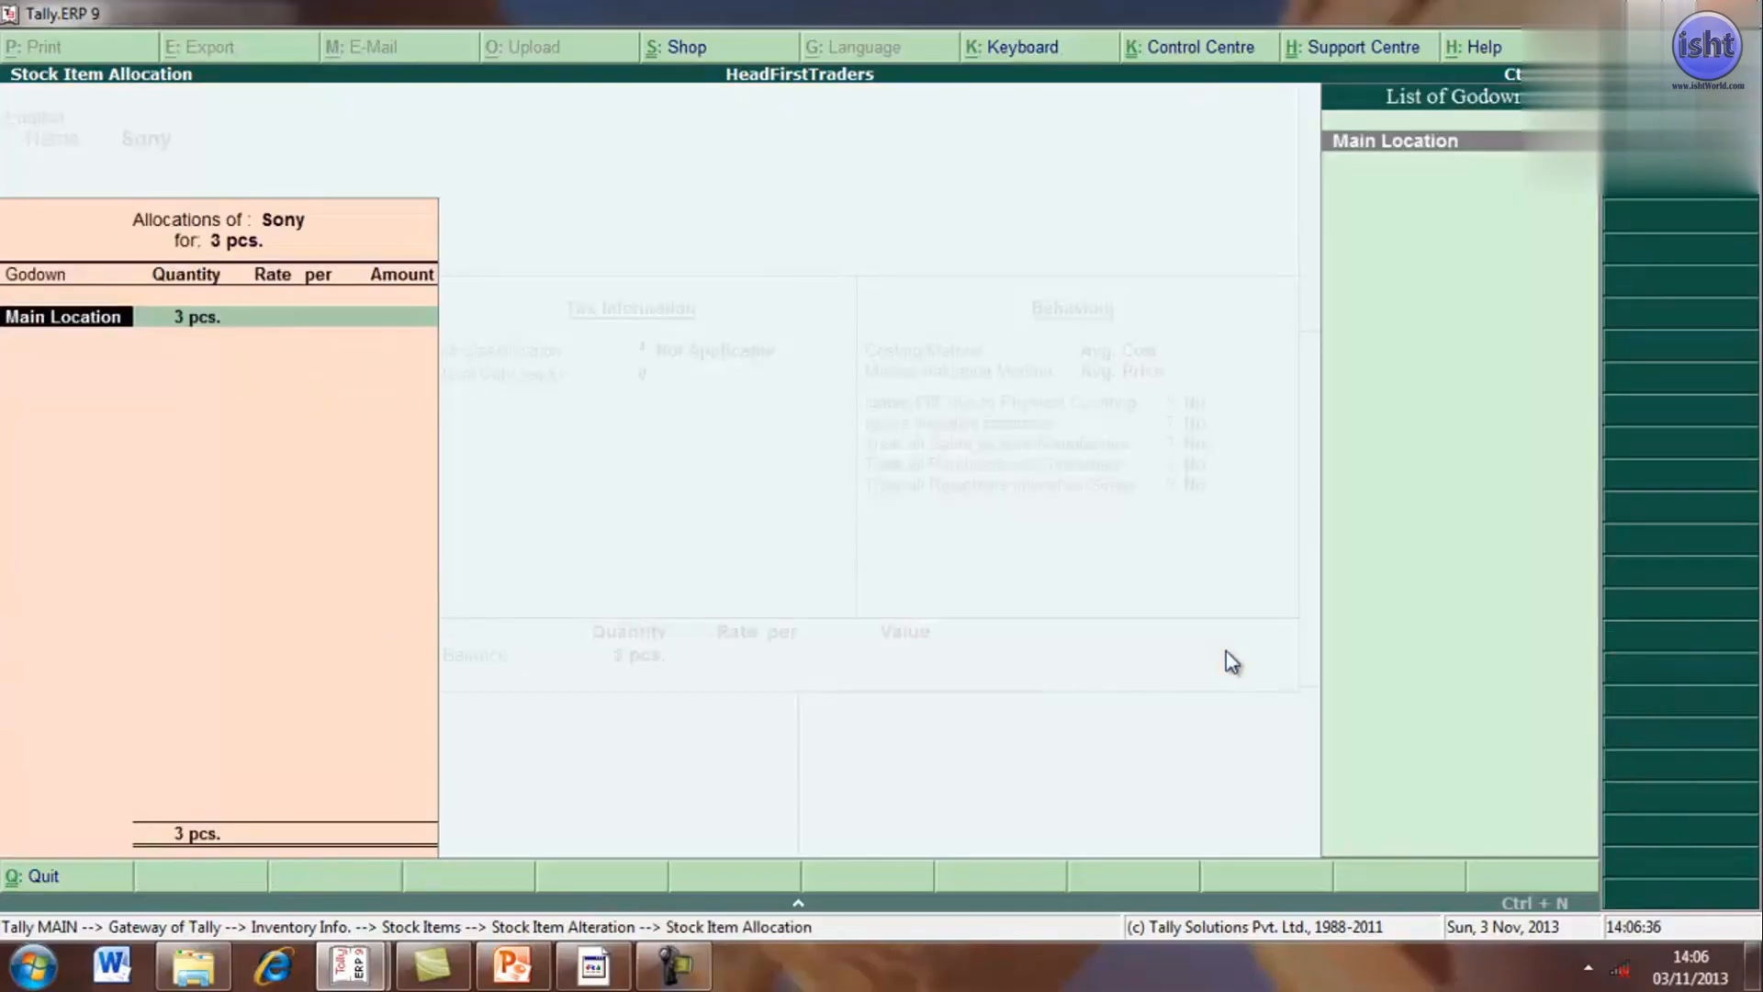
- Set Sony's opening balance rate at Main Location to 12500 per pcs. and accept the alteration
{"action": "key", "text": "Return"}
{"action": "key", "text": "Return"}
{"action": "type", "text": "12500"}
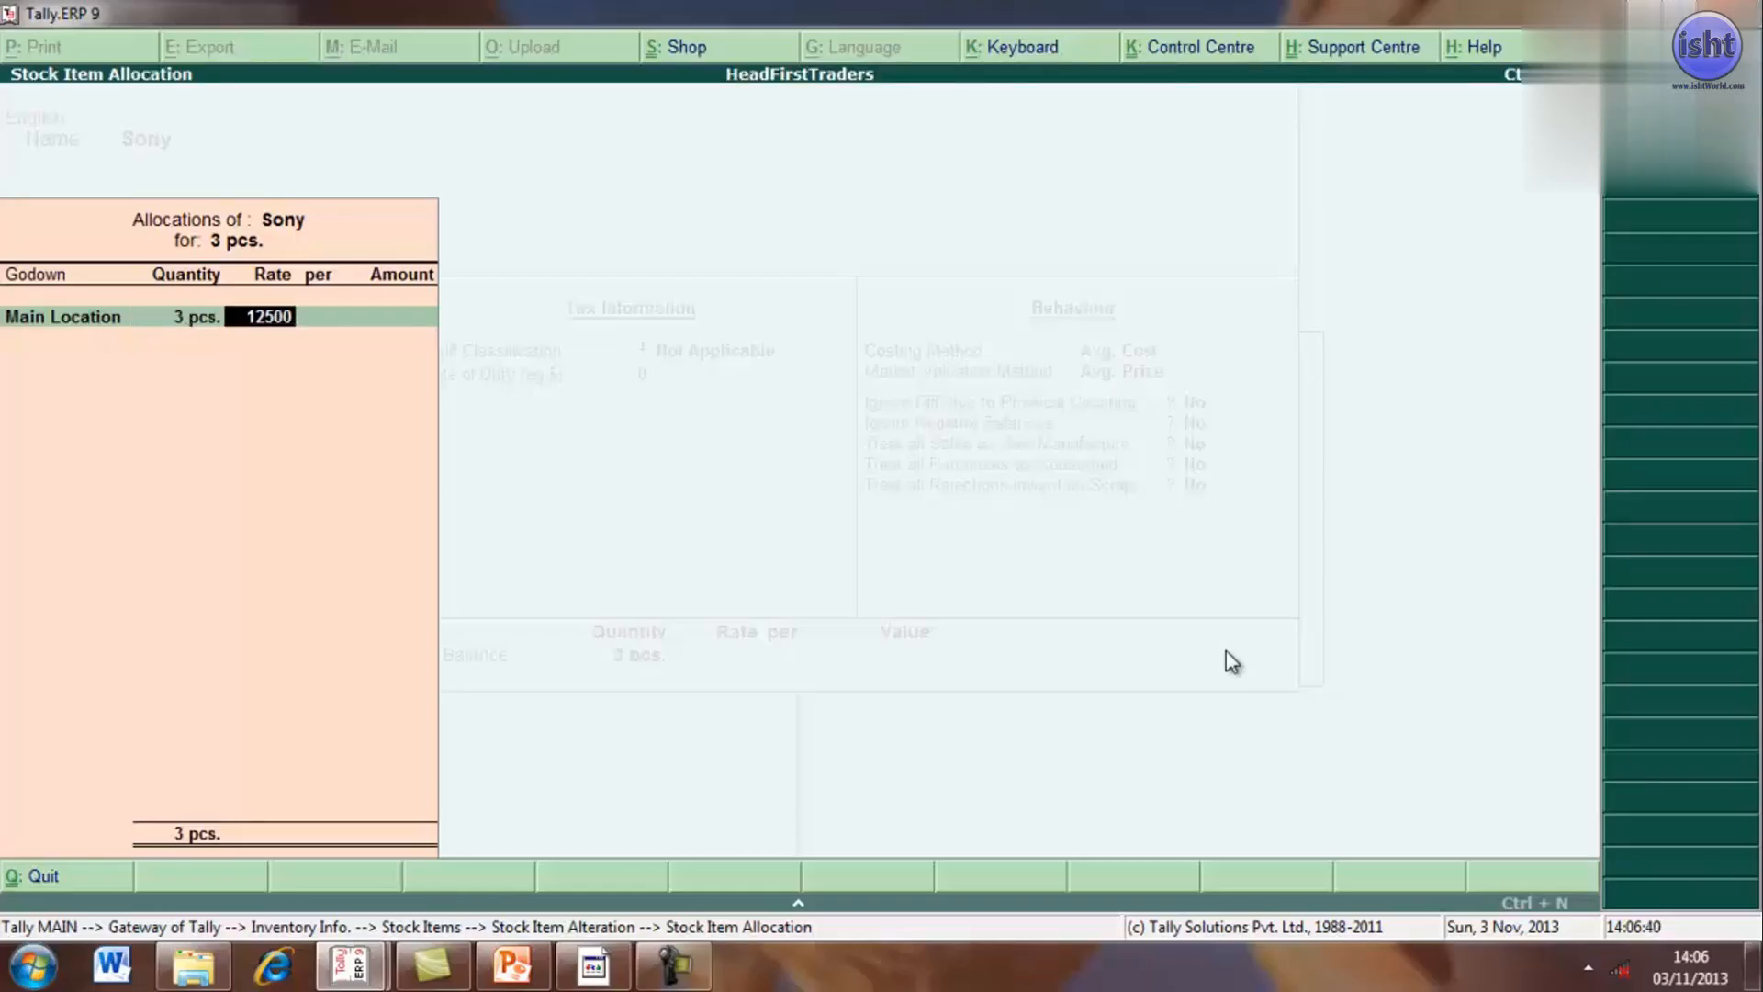
{"action": "key", "text": "Return"}
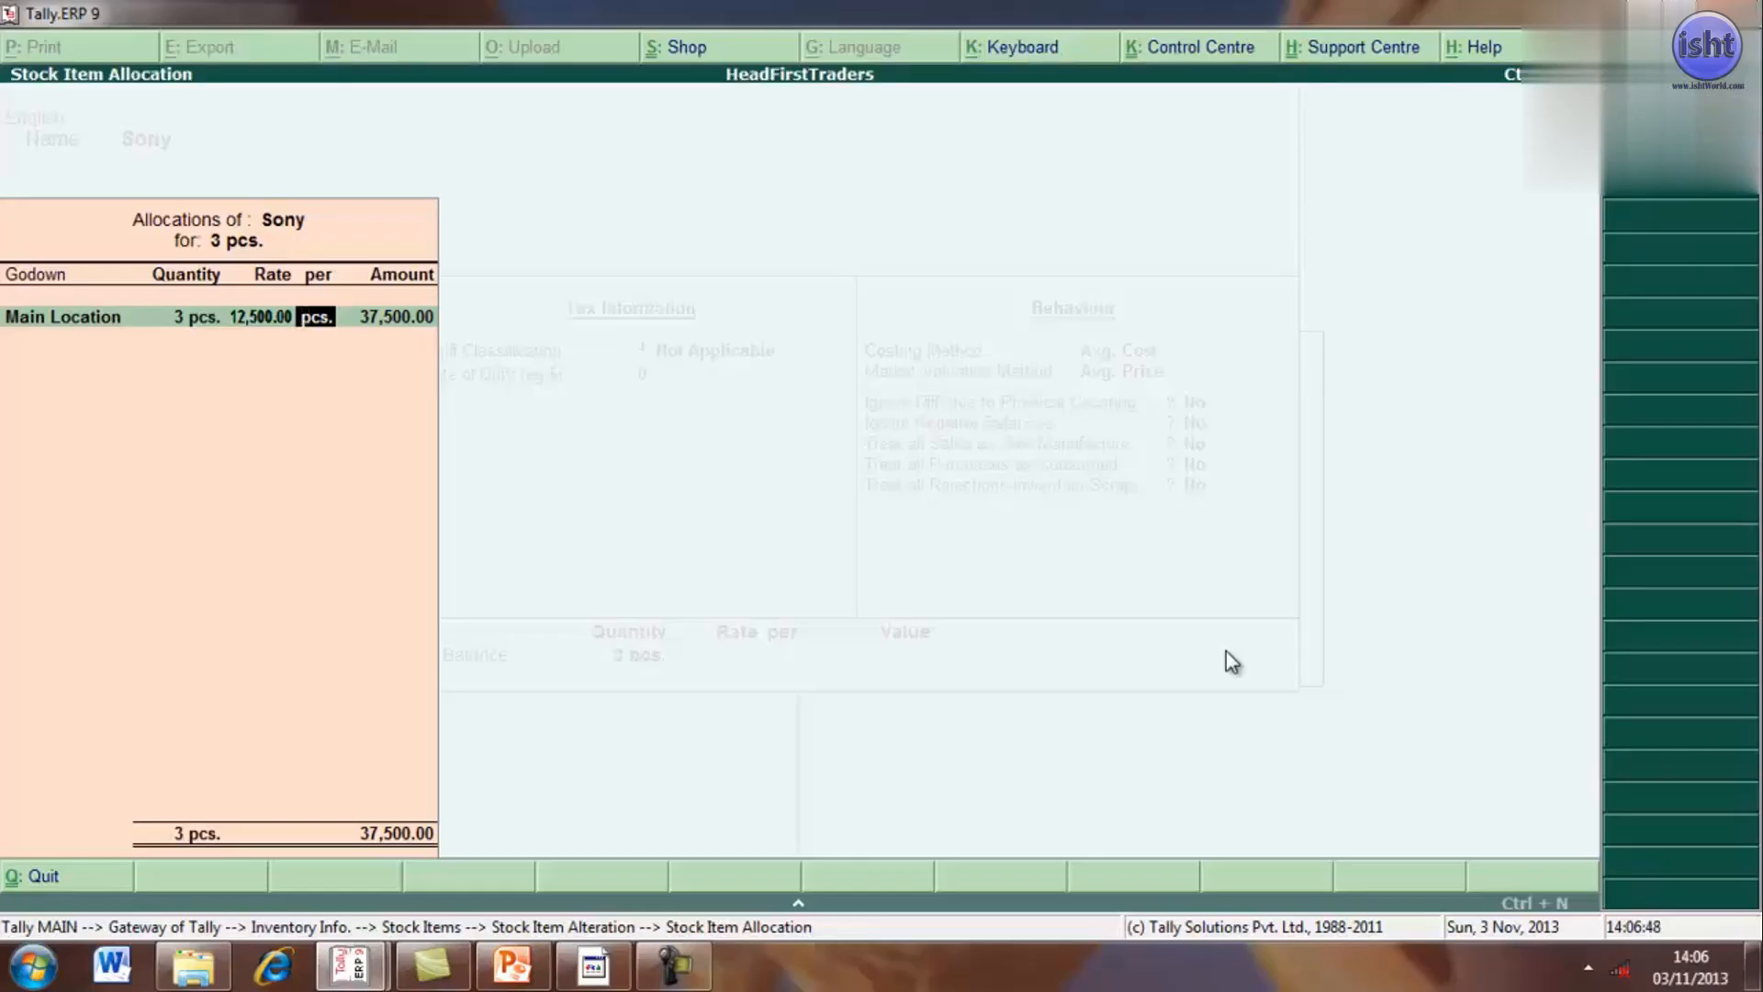
{"action": "key", "text": "Return"}
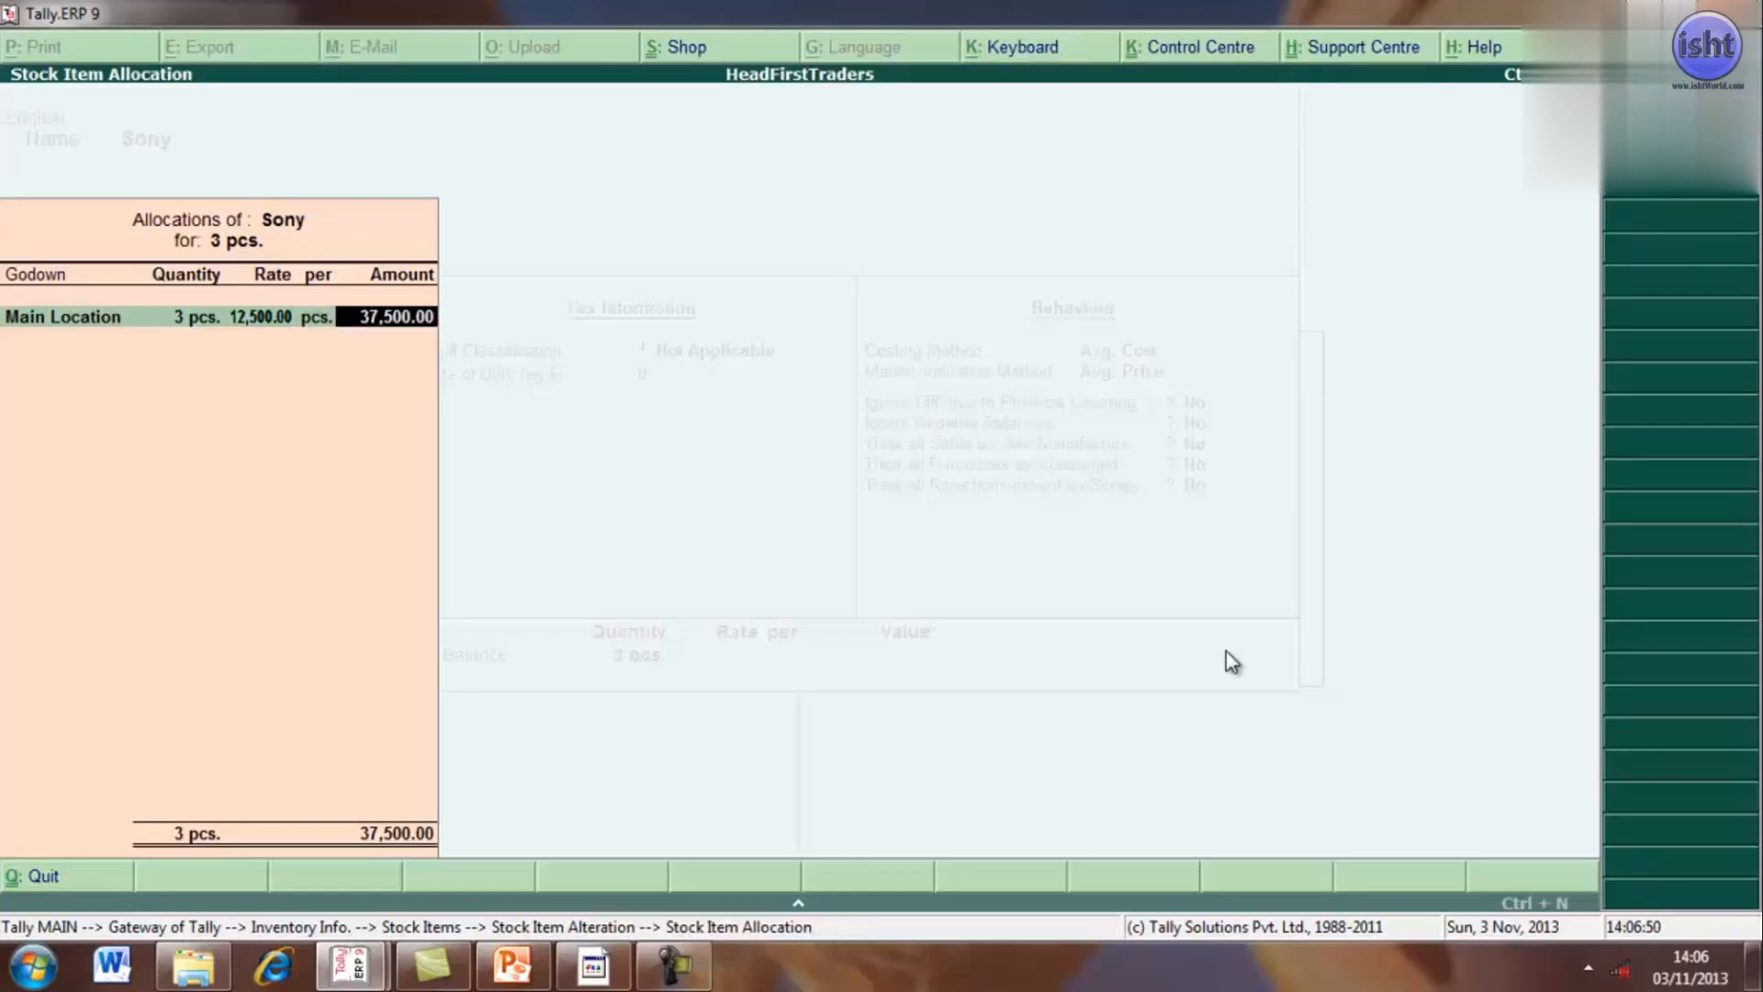
{"action": "key", "text": "Return"}
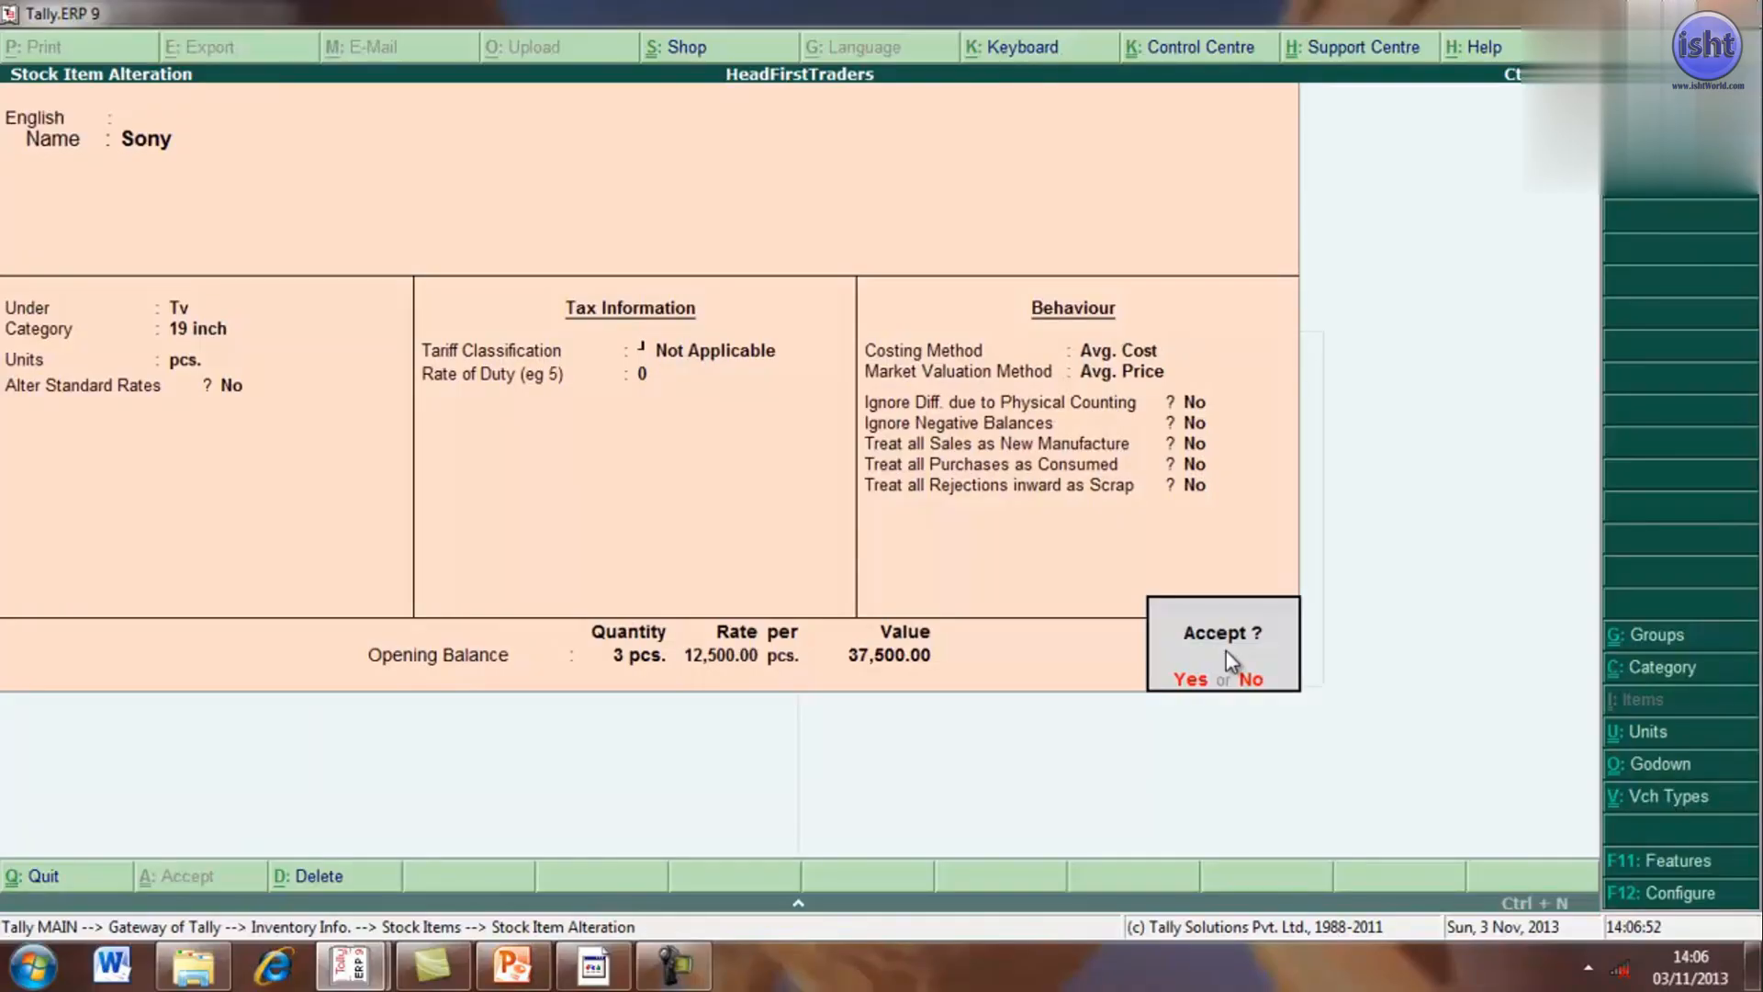
{"action": "key", "text": "y"}
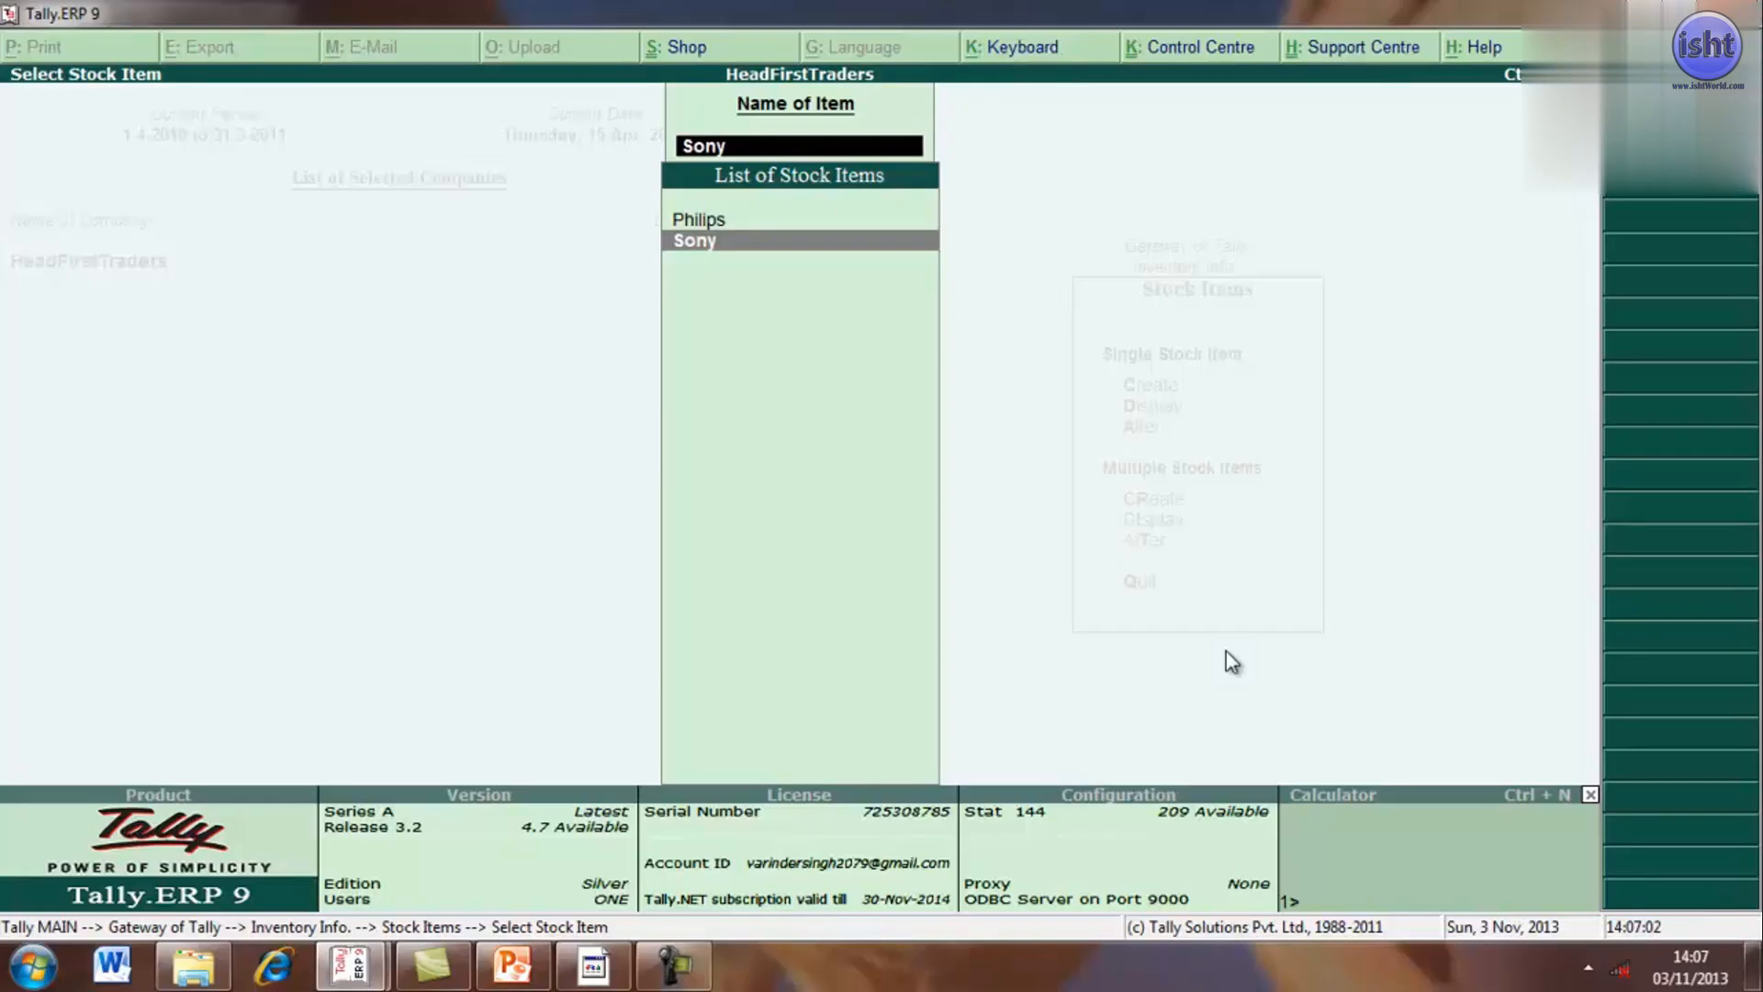
- Reopen the Sony stock item to review its opening balance allocation and accept it without changes
{"action": "key", "text": "Return"}
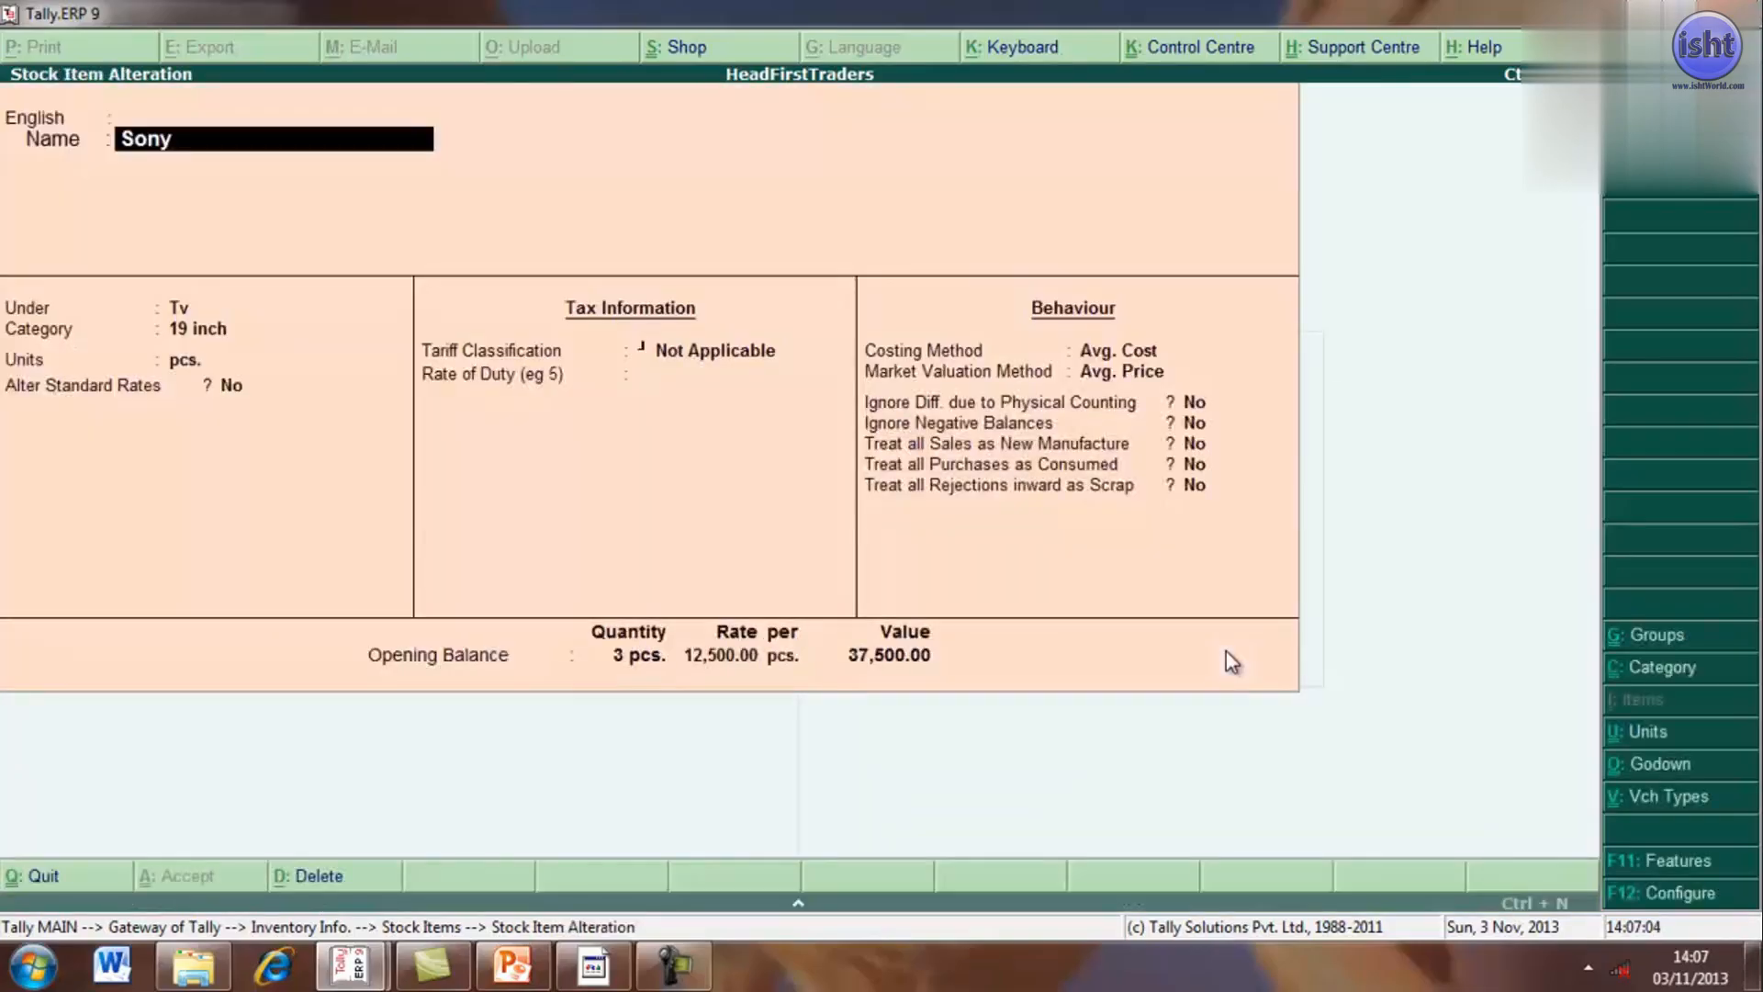
{"action": "key", "text": "Return"}
{"action": "key", "text": "Return"}
{"action": "key", "text": "Return"}
{"action": "key", "text": "Return"}
{"action": "key", "text": "Return"}
{"action": "key", "text": "Return"}
{"action": "key", "text": "Return"}
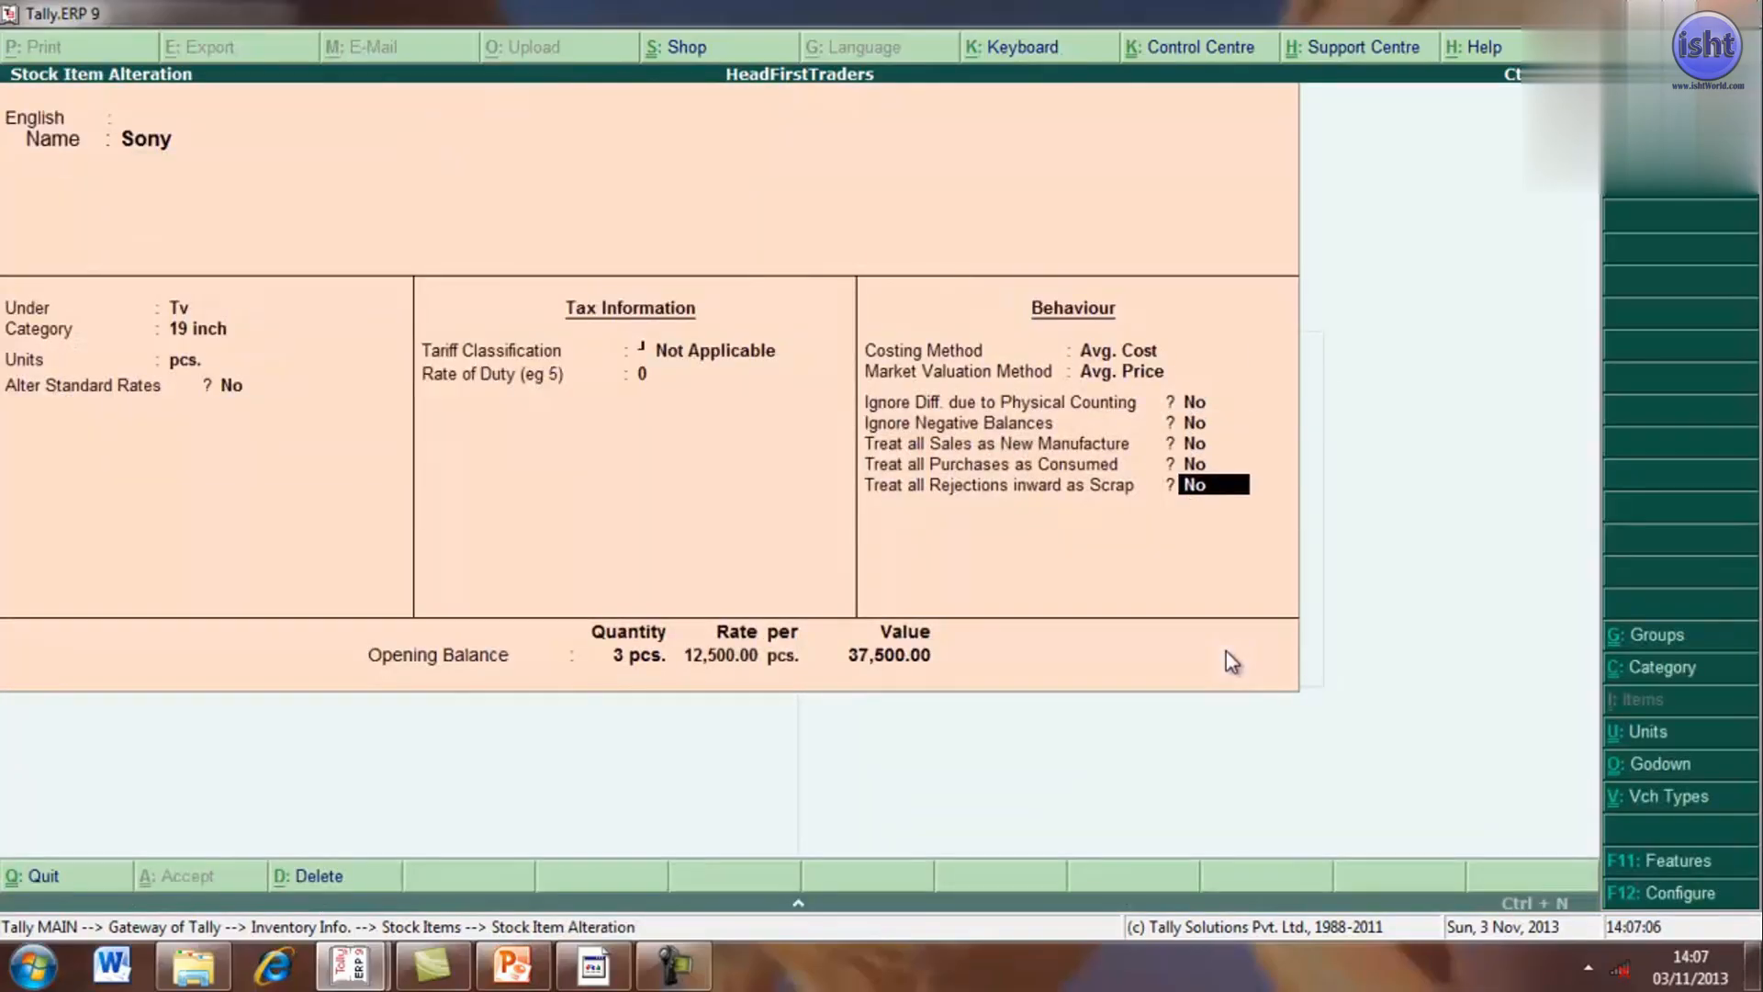
{"action": "key", "text": "Return"}
{"action": "key", "text": "Return"}
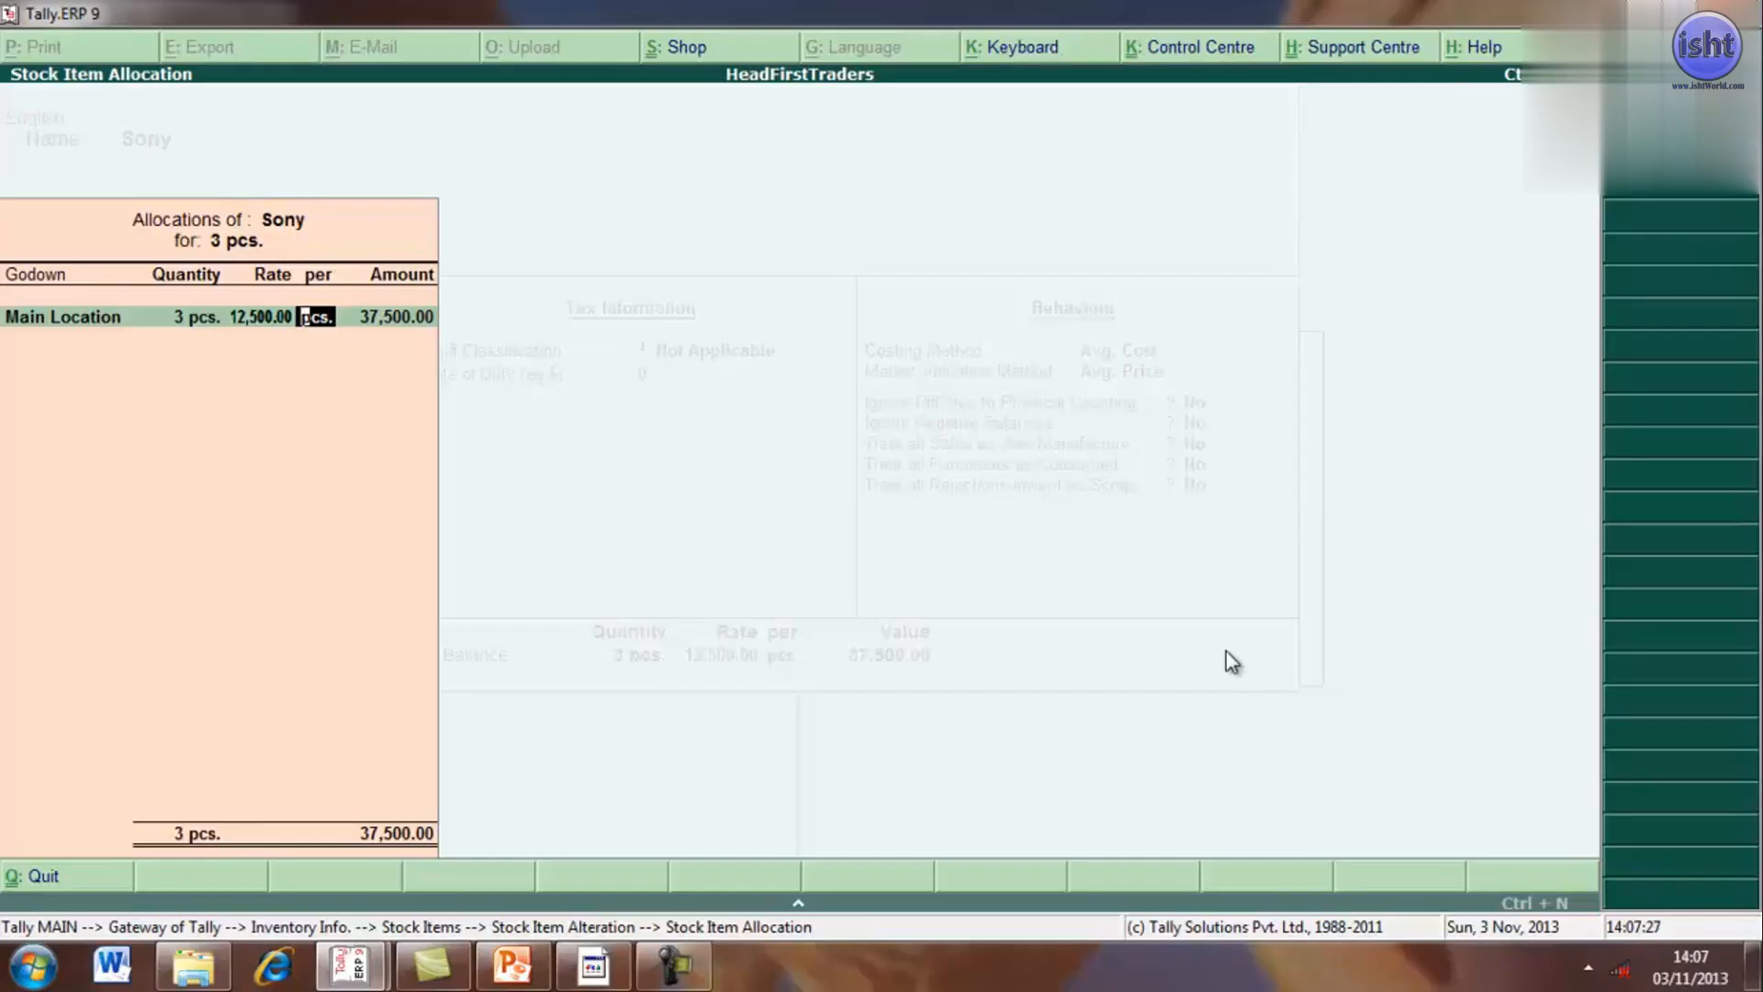
{"action": "key", "text": "Return"}
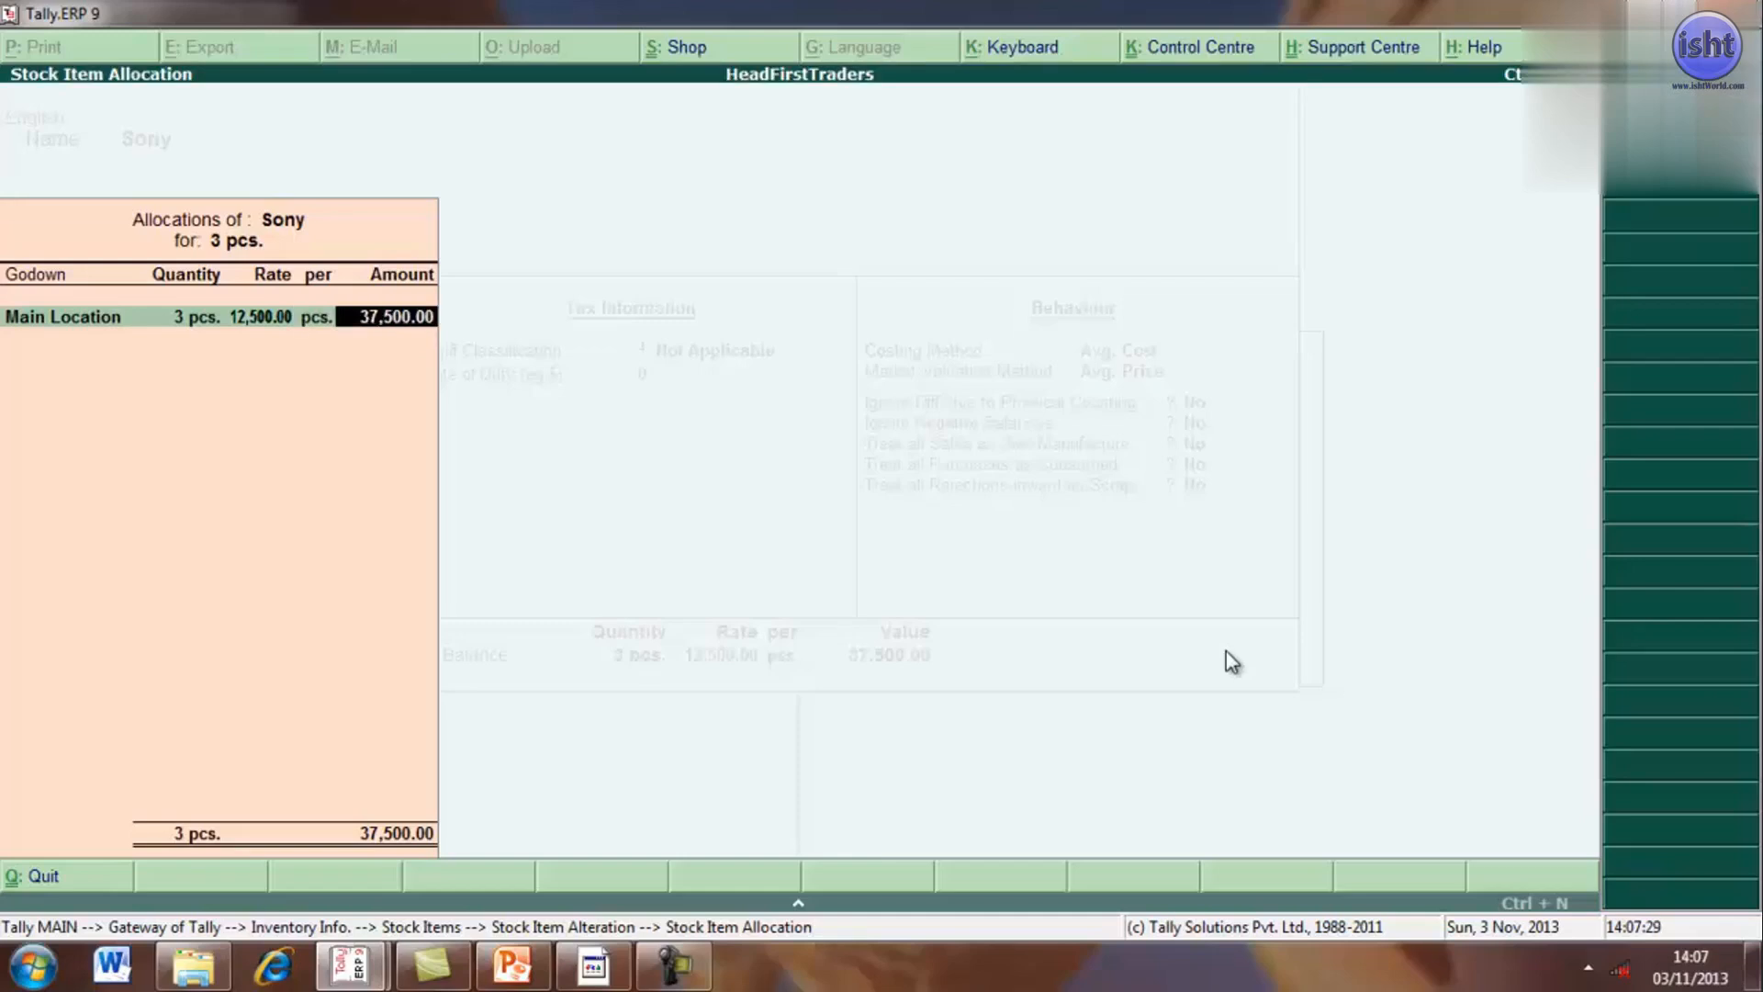
{"action": "key", "text": "Return"}
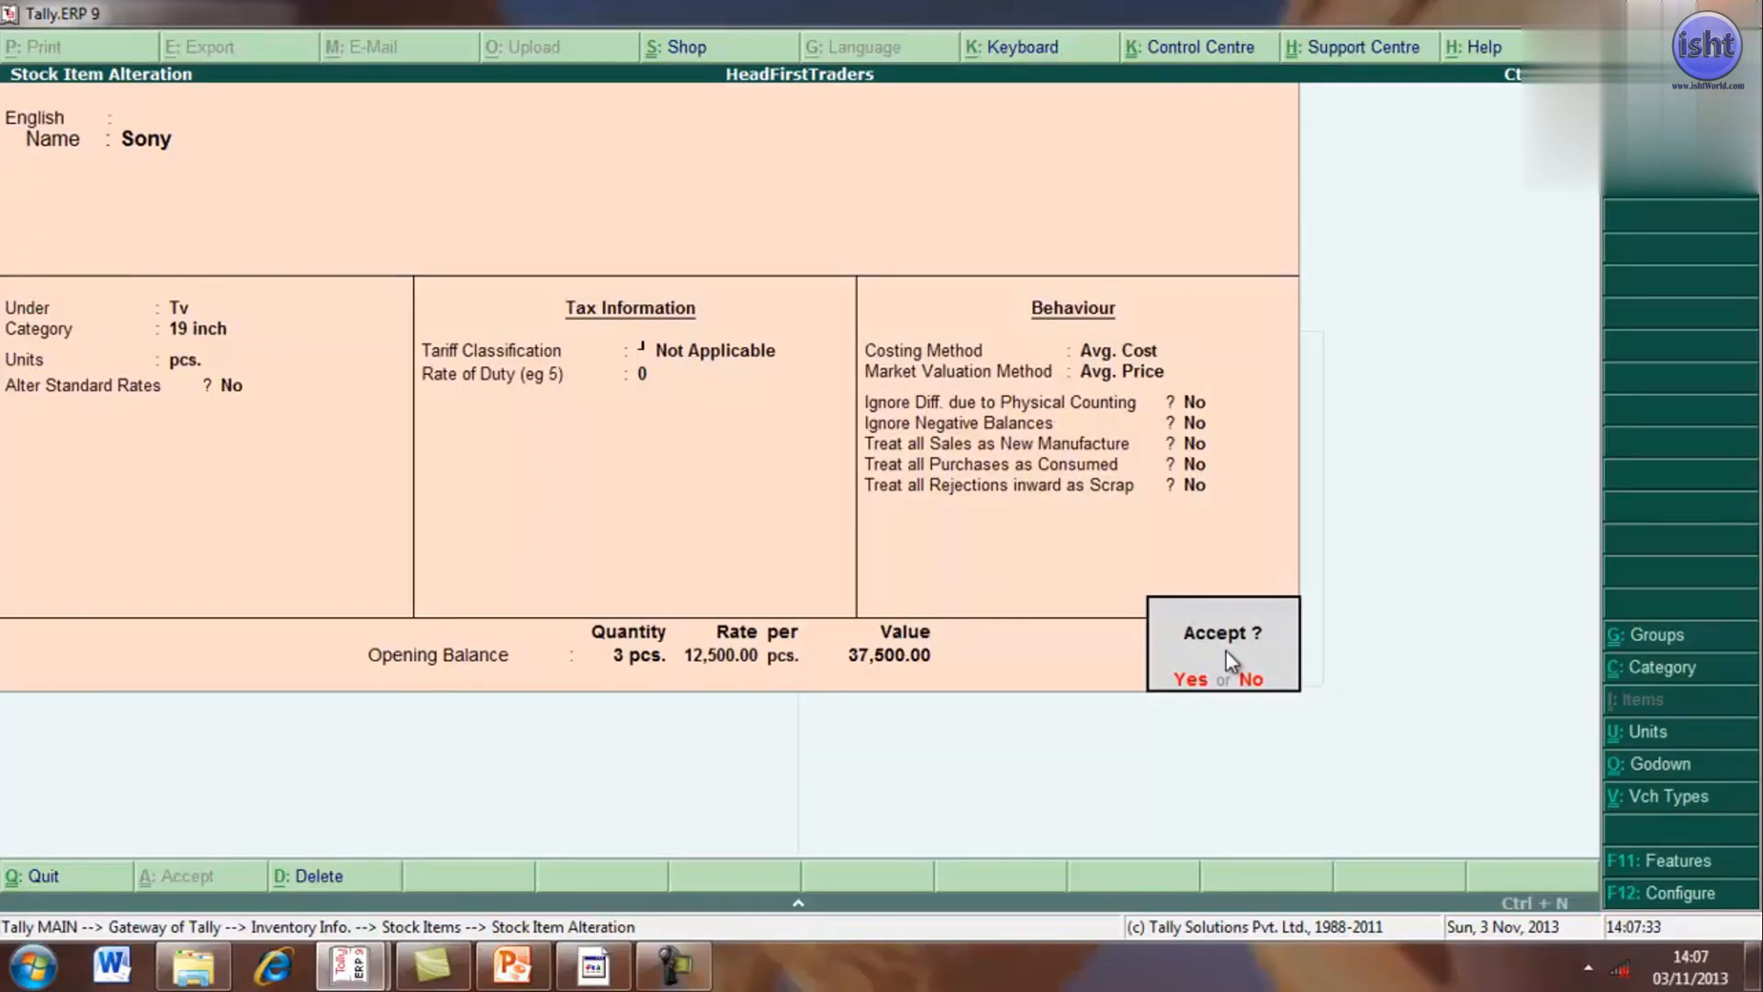
{"action": "key", "text": "Return"}
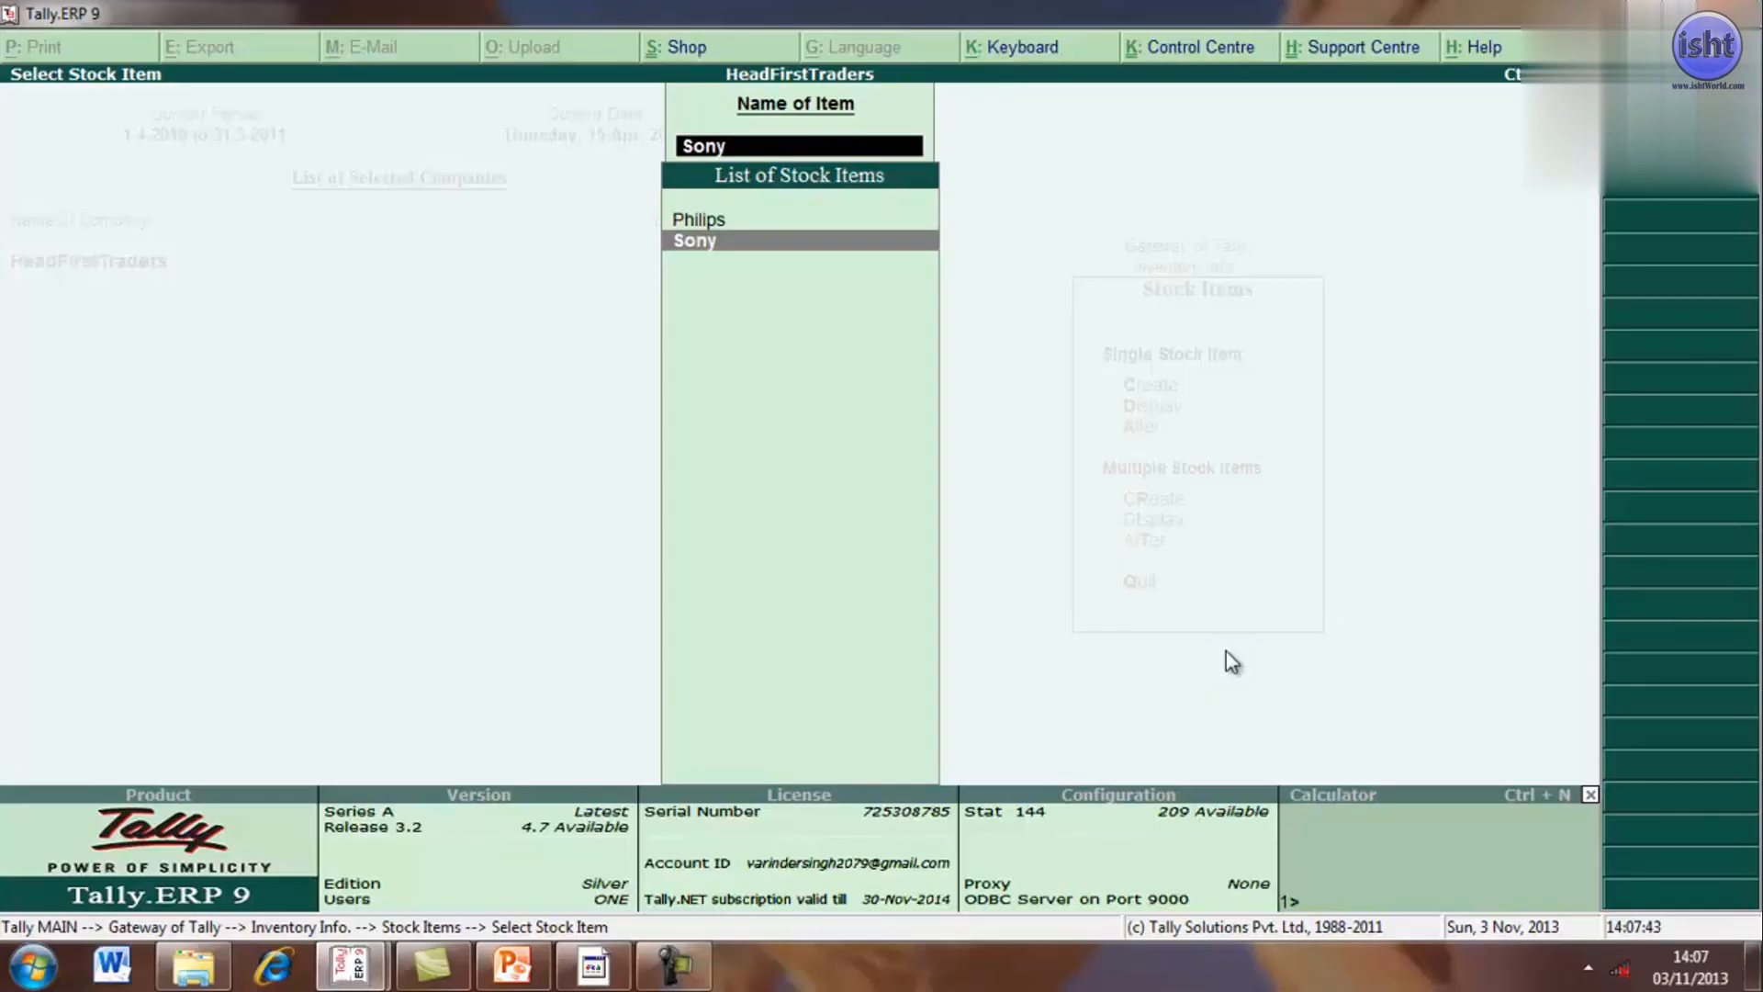
- Open the Philips stock item for alteration and keep its existing details through to the opening balance allocation
{"action": "key", "text": "Up"}
{"action": "key", "text": "Return"}
{"action": "key", "text": "Return"}
{"action": "key", "text": "Return"}
{"action": "key", "text": "Return"}
{"action": "key", "text": "Return"}
{"action": "key", "text": "Return"}
{"action": "key", "text": "Return"}
{"action": "key", "text": "Return"}
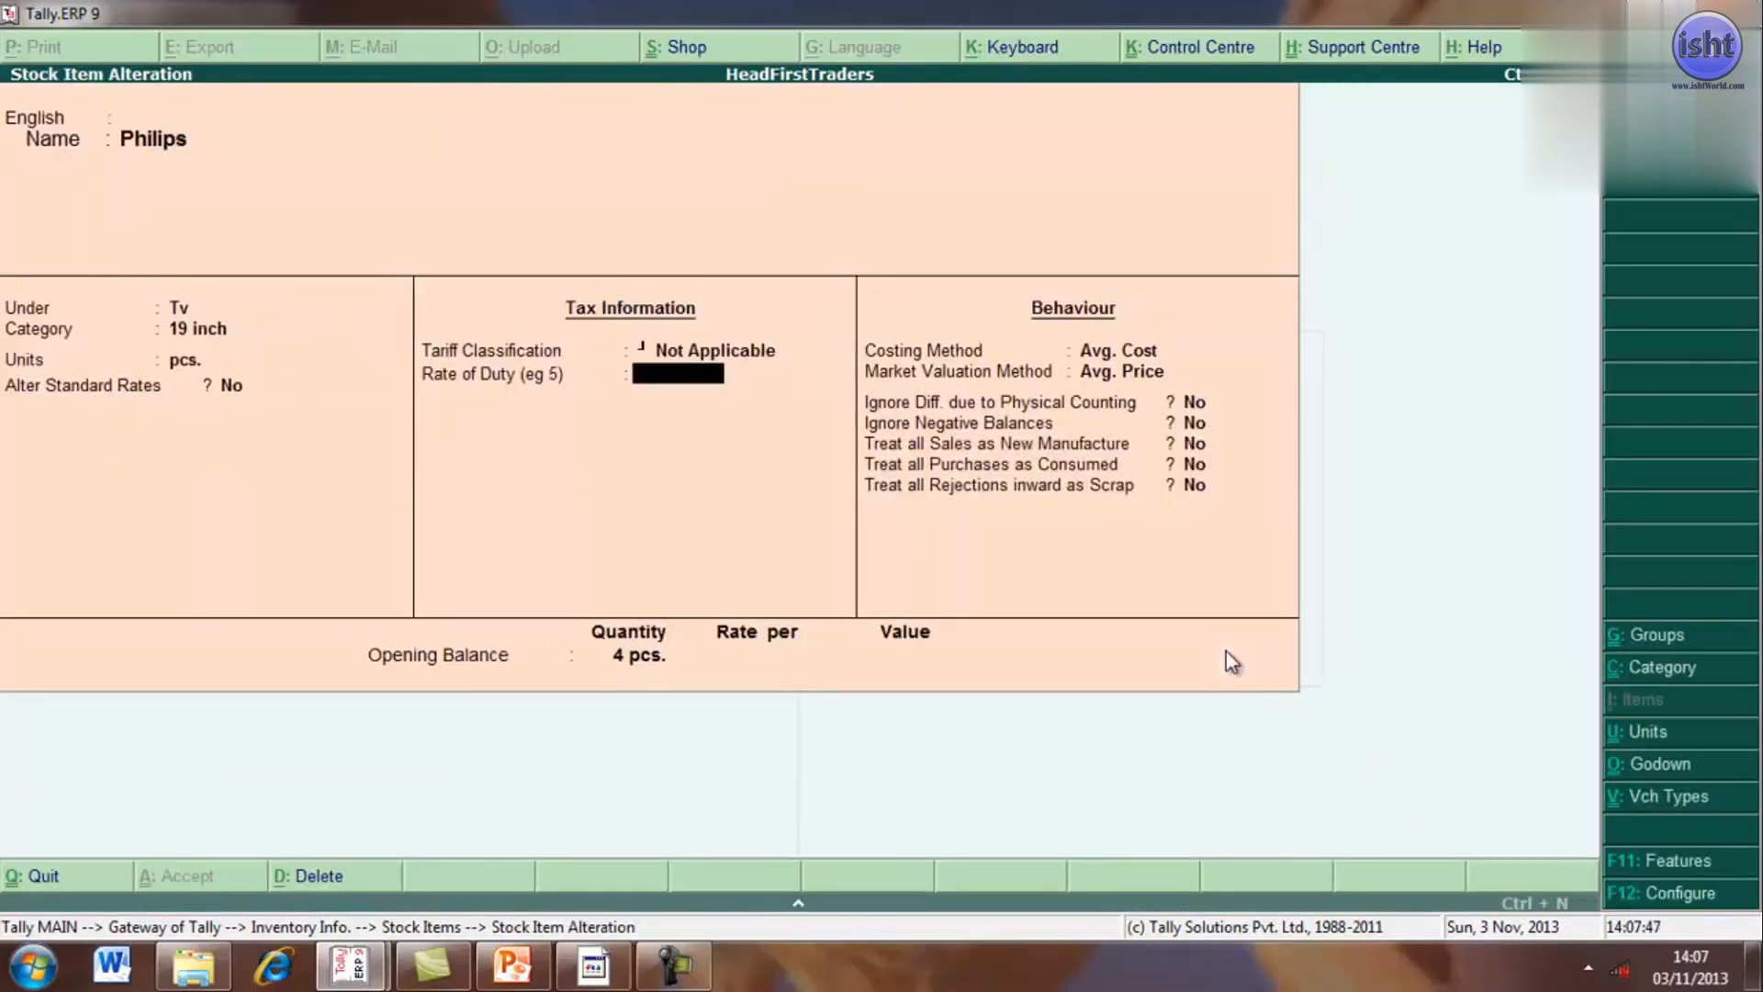
{"action": "key", "text": "Return"}
{"action": "key", "text": "Return"}
{"action": "key", "text": "Return"}
{"action": "key", "text": "Return"}
{"action": "key", "text": "Return"}
{"action": "key", "text": "Return"}
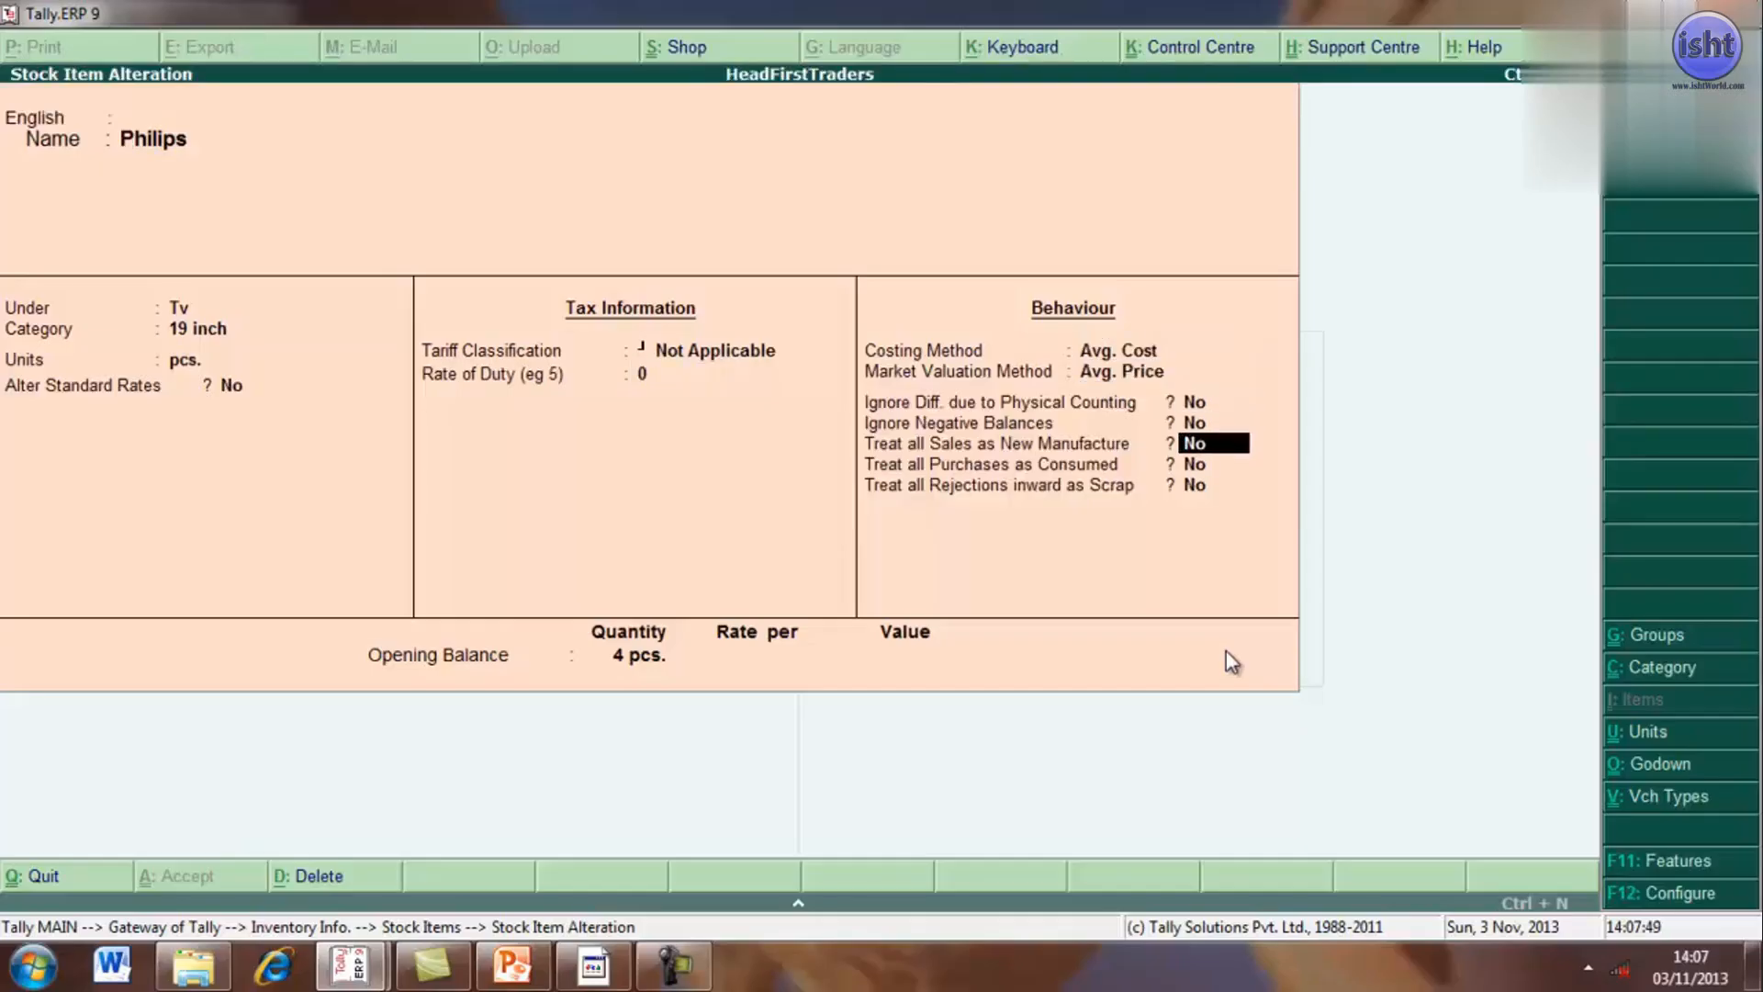
{"action": "key", "text": "Return"}
{"action": "key", "text": "Return"}
{"action": "key", "text": "Return"}
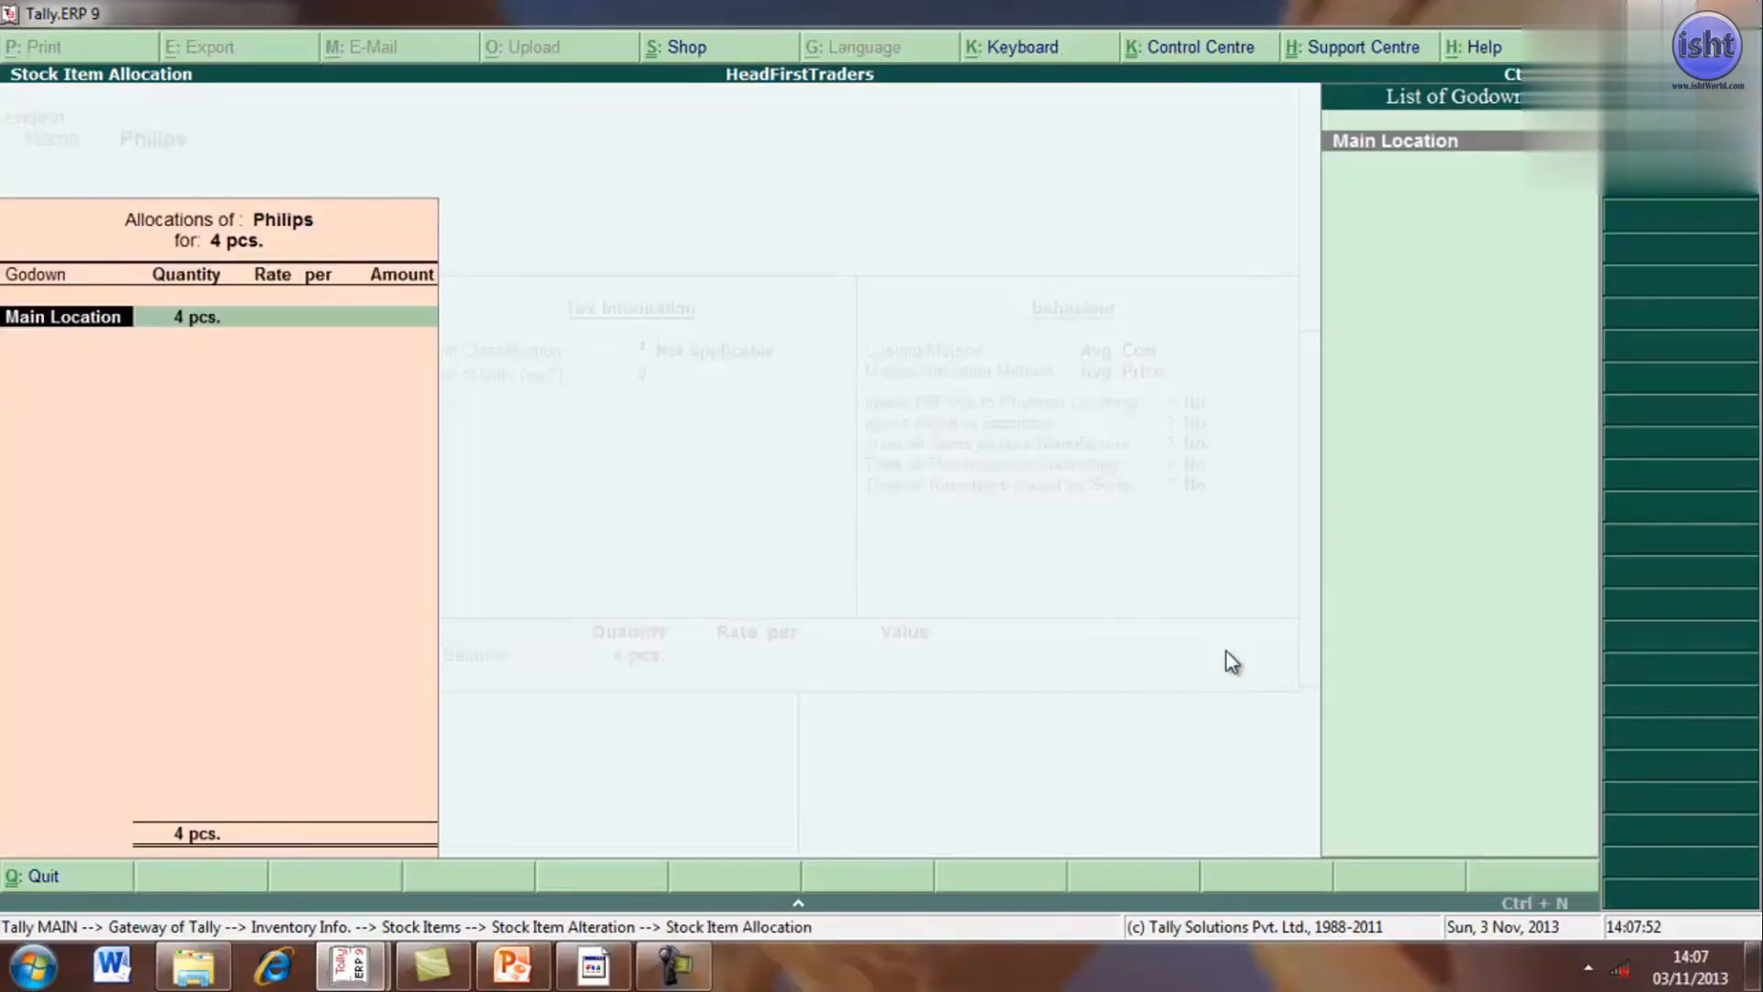
- Set Philips's opening balance rate at Main Location to 12000 per pcs., accept the alteration and return to Inventory Info
{"action": "key", "text": "Return"}
{"action": "key", "text": "Return"}
{"action": "type", "text": "12000"}
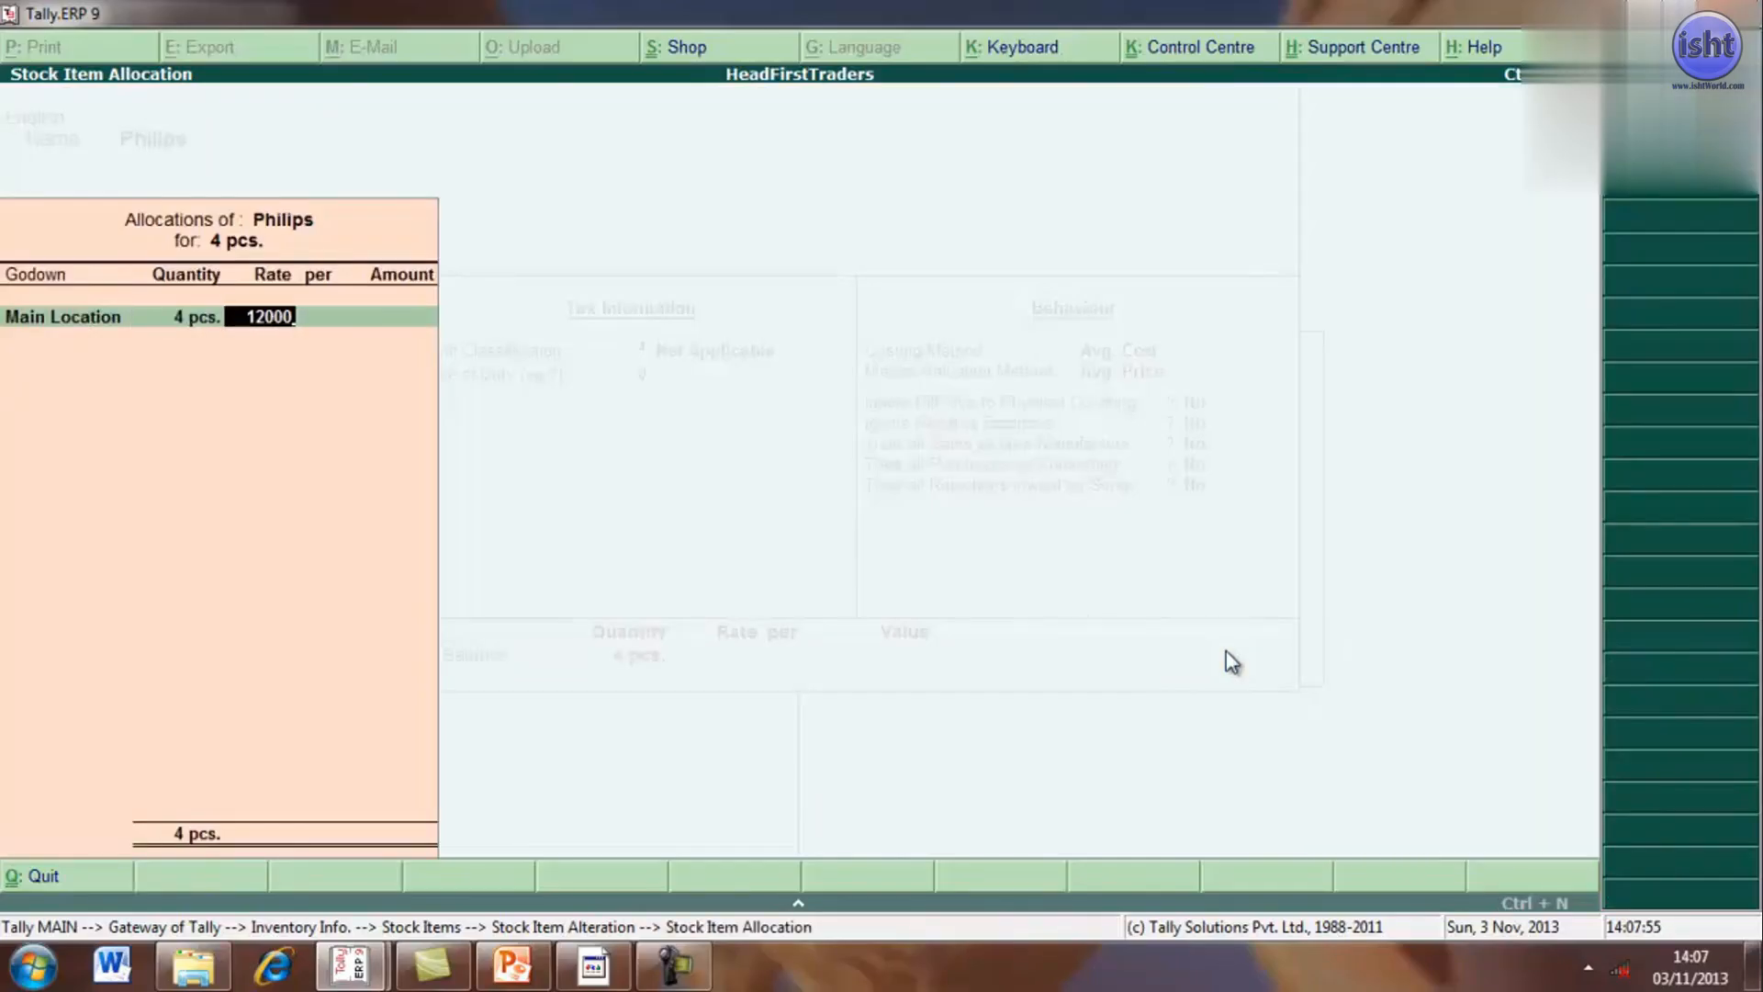
{"action": "key", "text": "Return"}
{"action": "key", "text": "Return"}
{"action": "key", "text": "Return"}
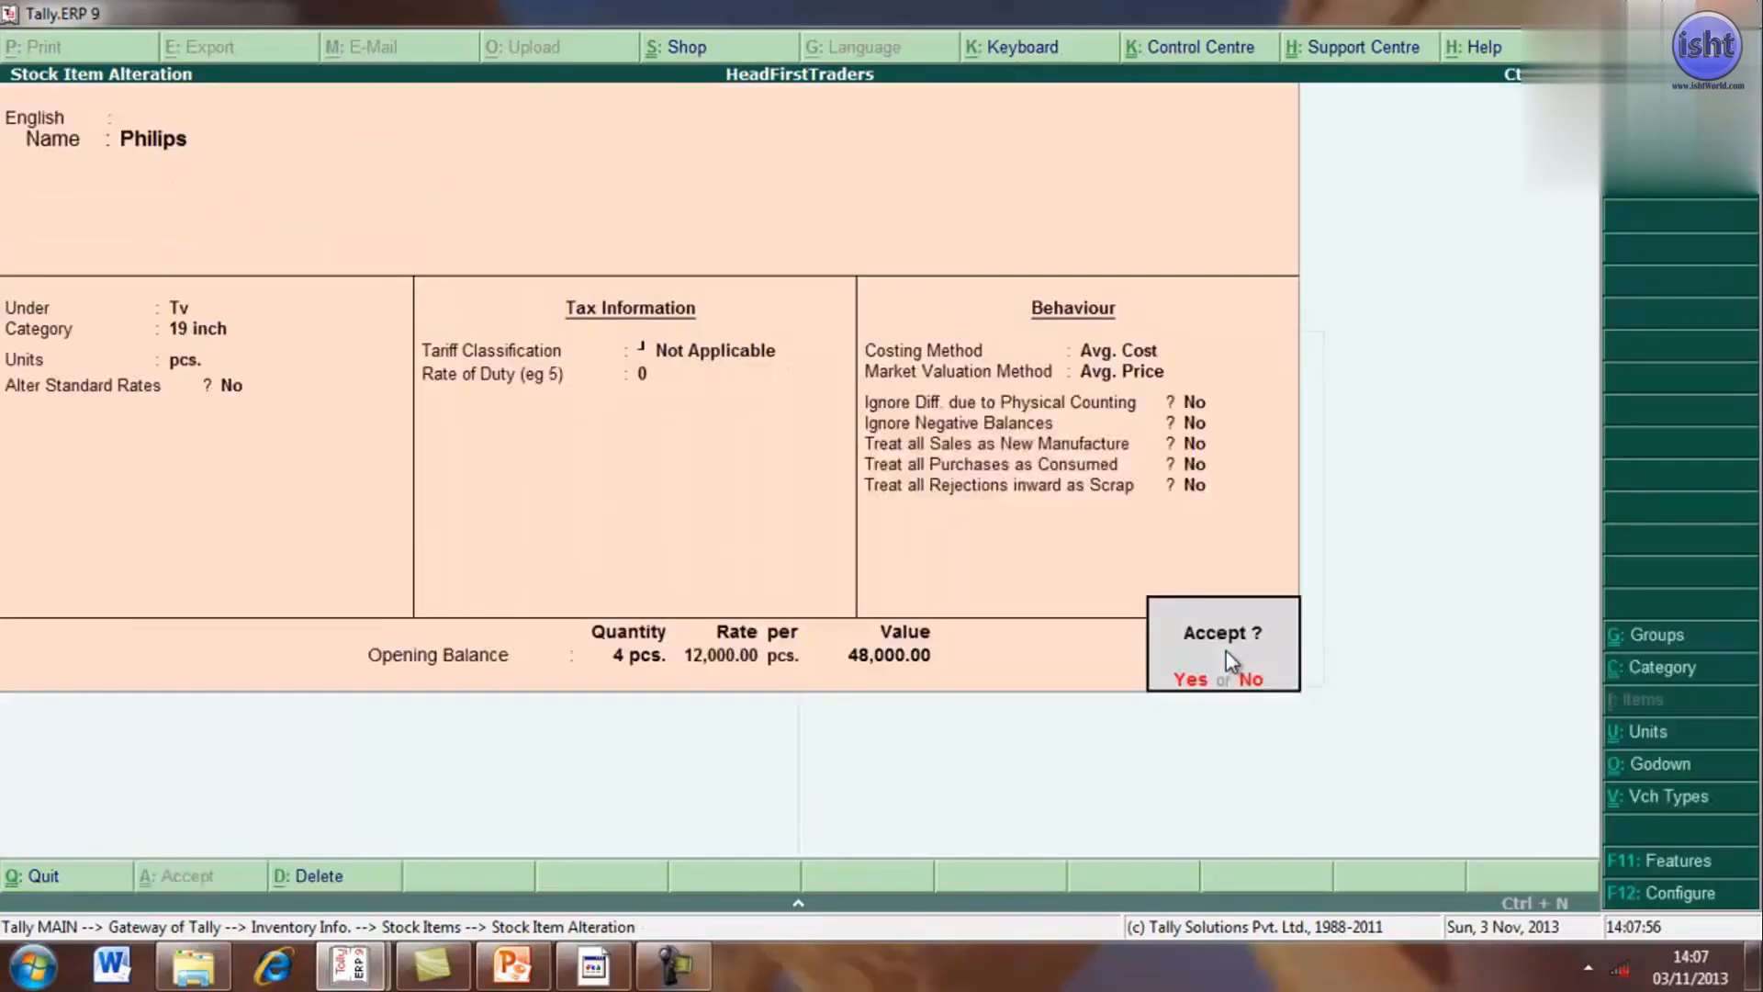
{"action": "key", "text": "Return"}
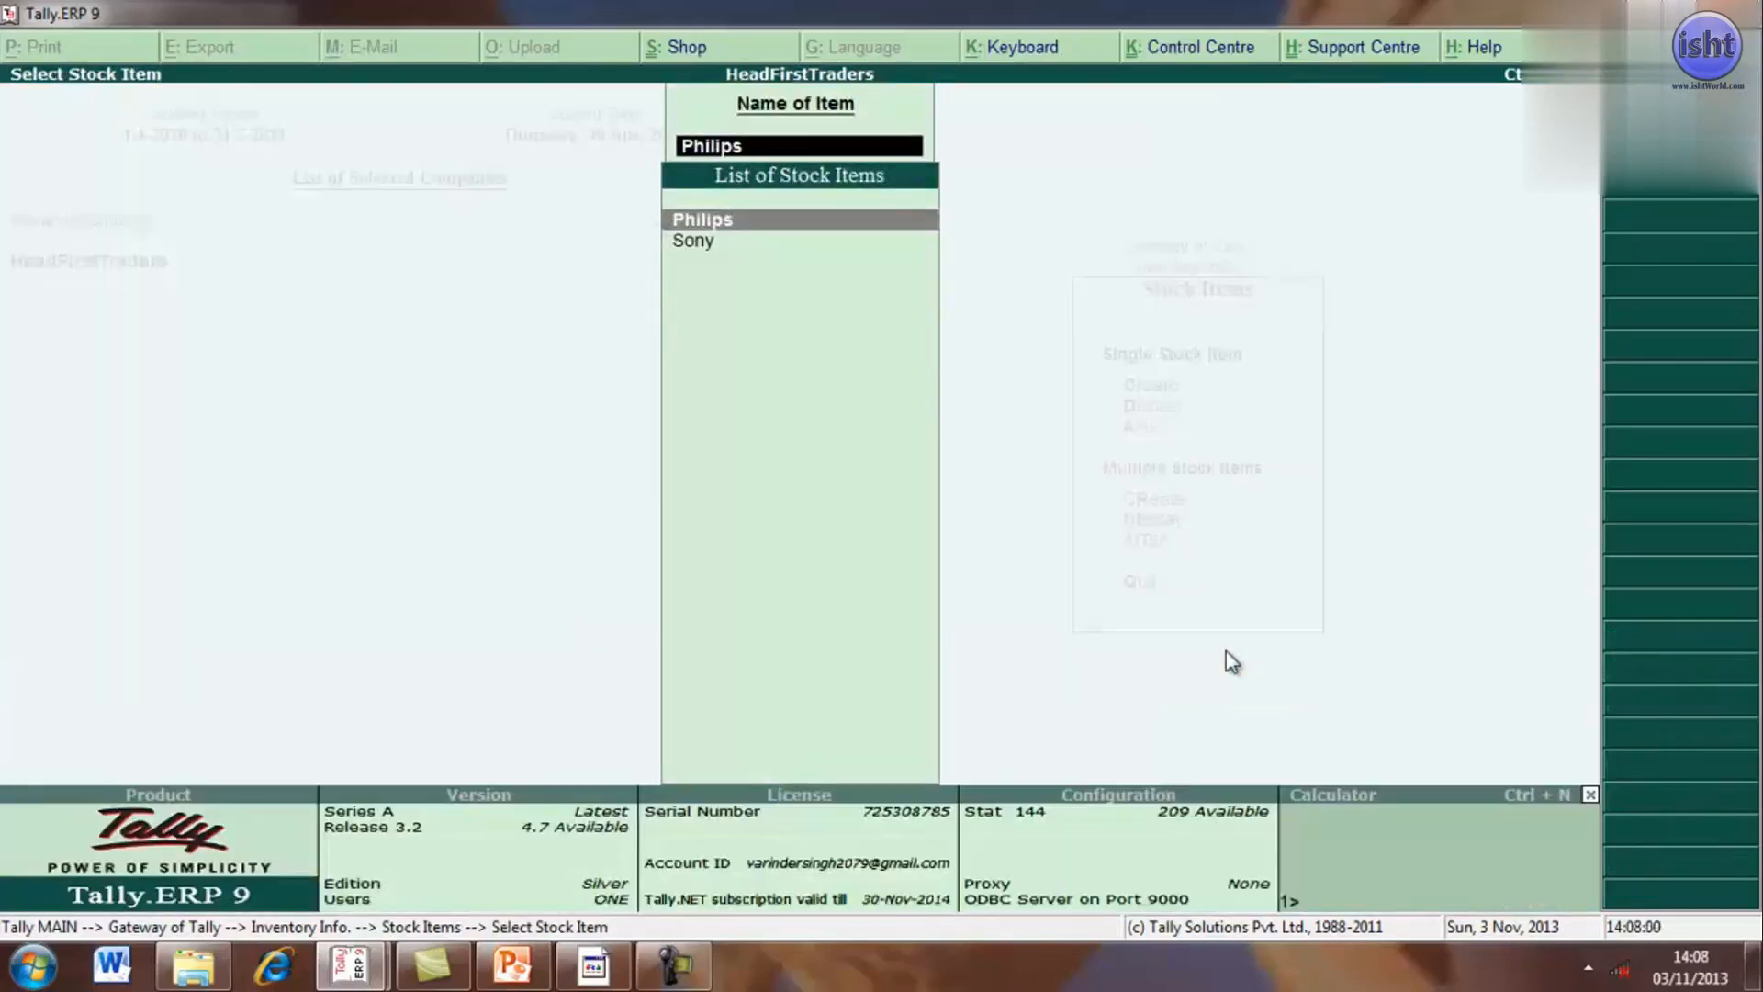
{"action": "key", "text": "Escape"}
{"action": "key", "text": "Escape"}
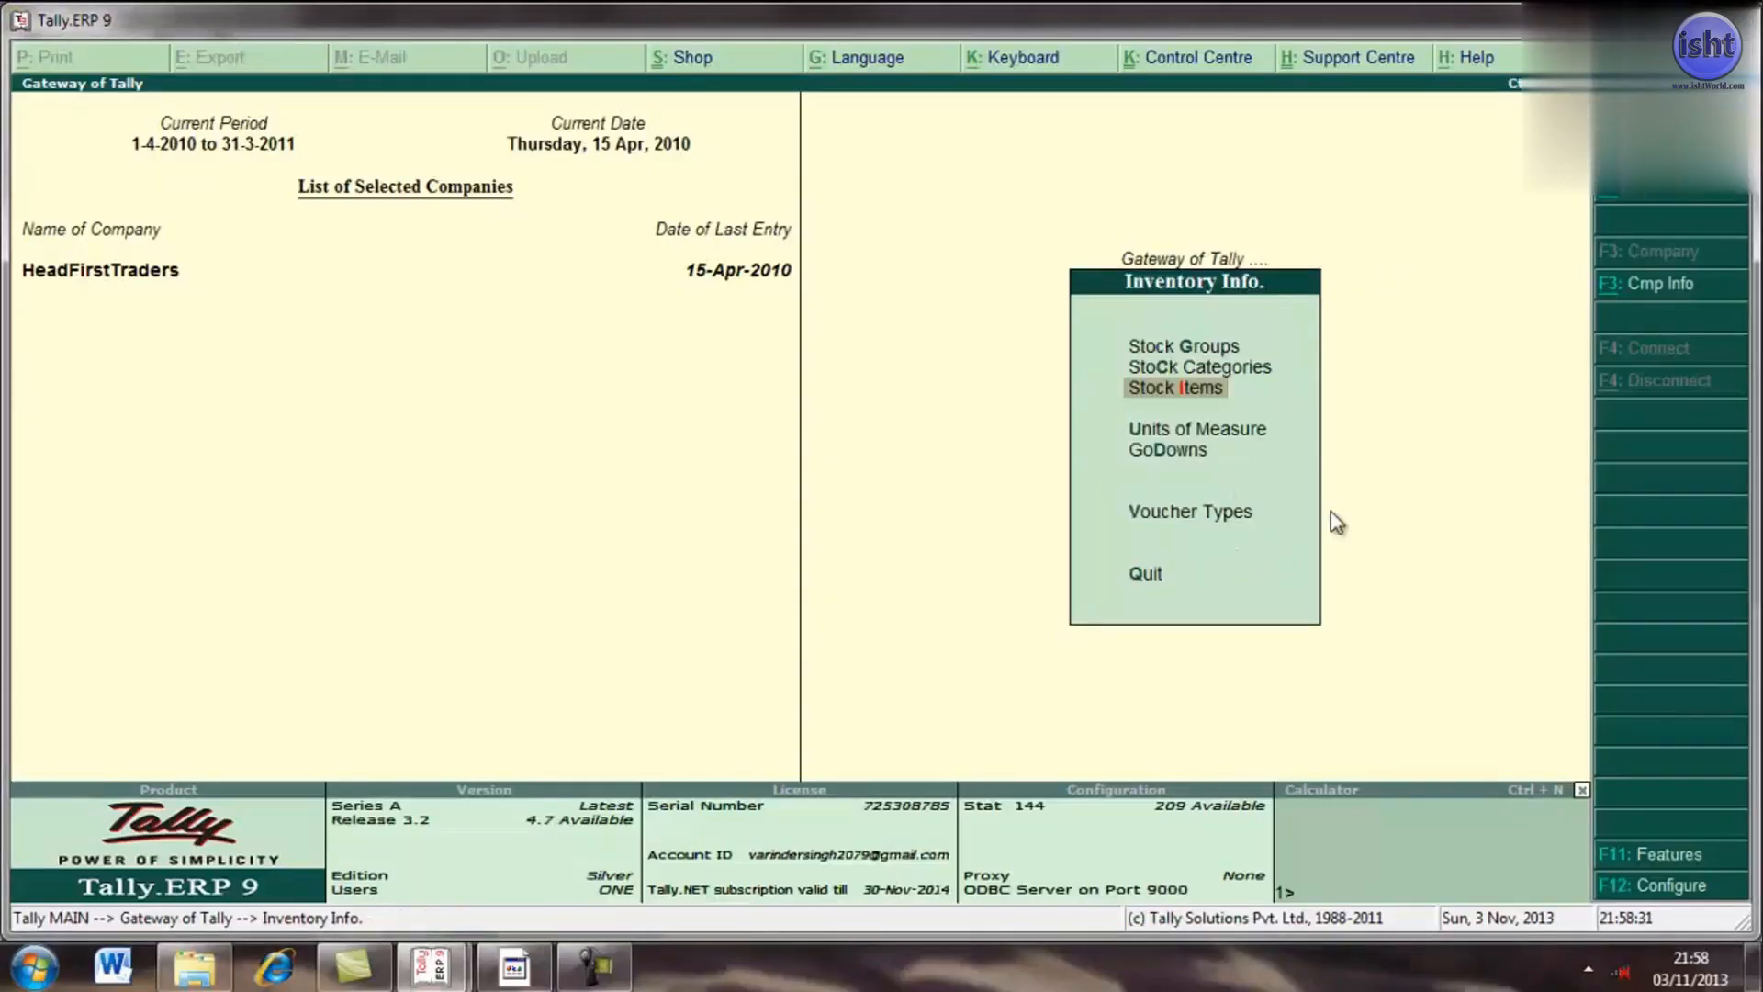
- Start creating multiple stock items under the Laptops group
{"action": "left_click", "coordinate": [1200, 390]}
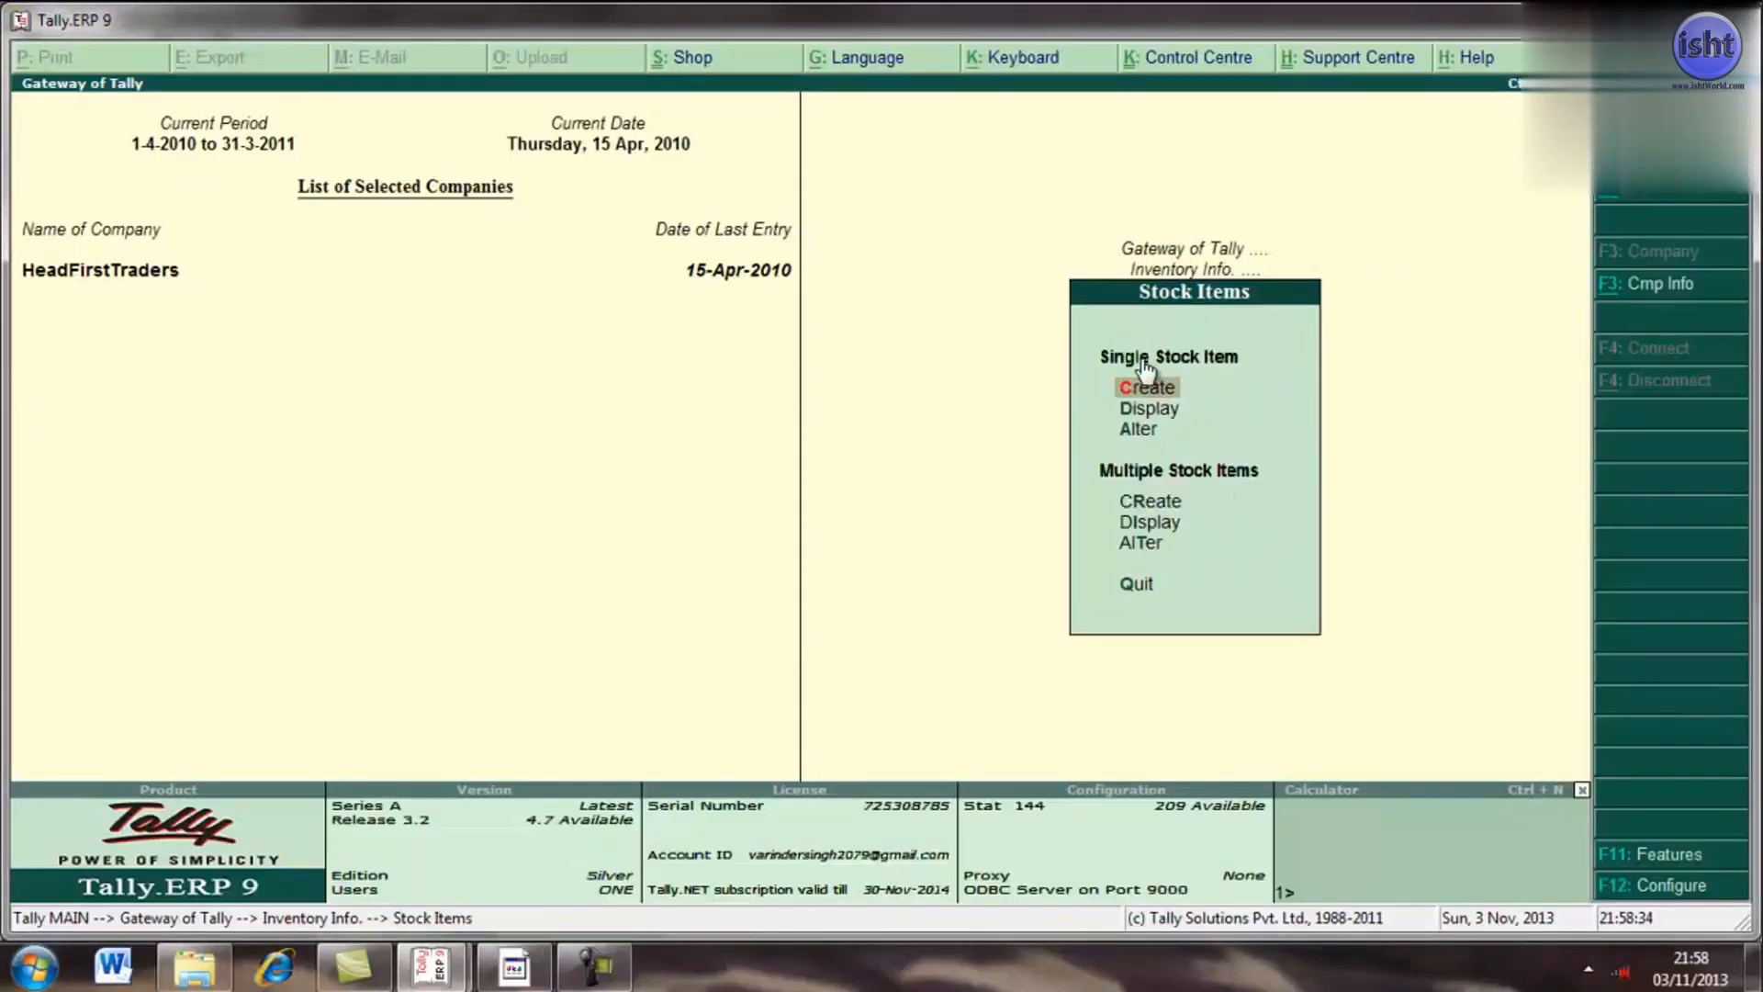
{"action": "left_click", "coordinate": [1152, 505]}
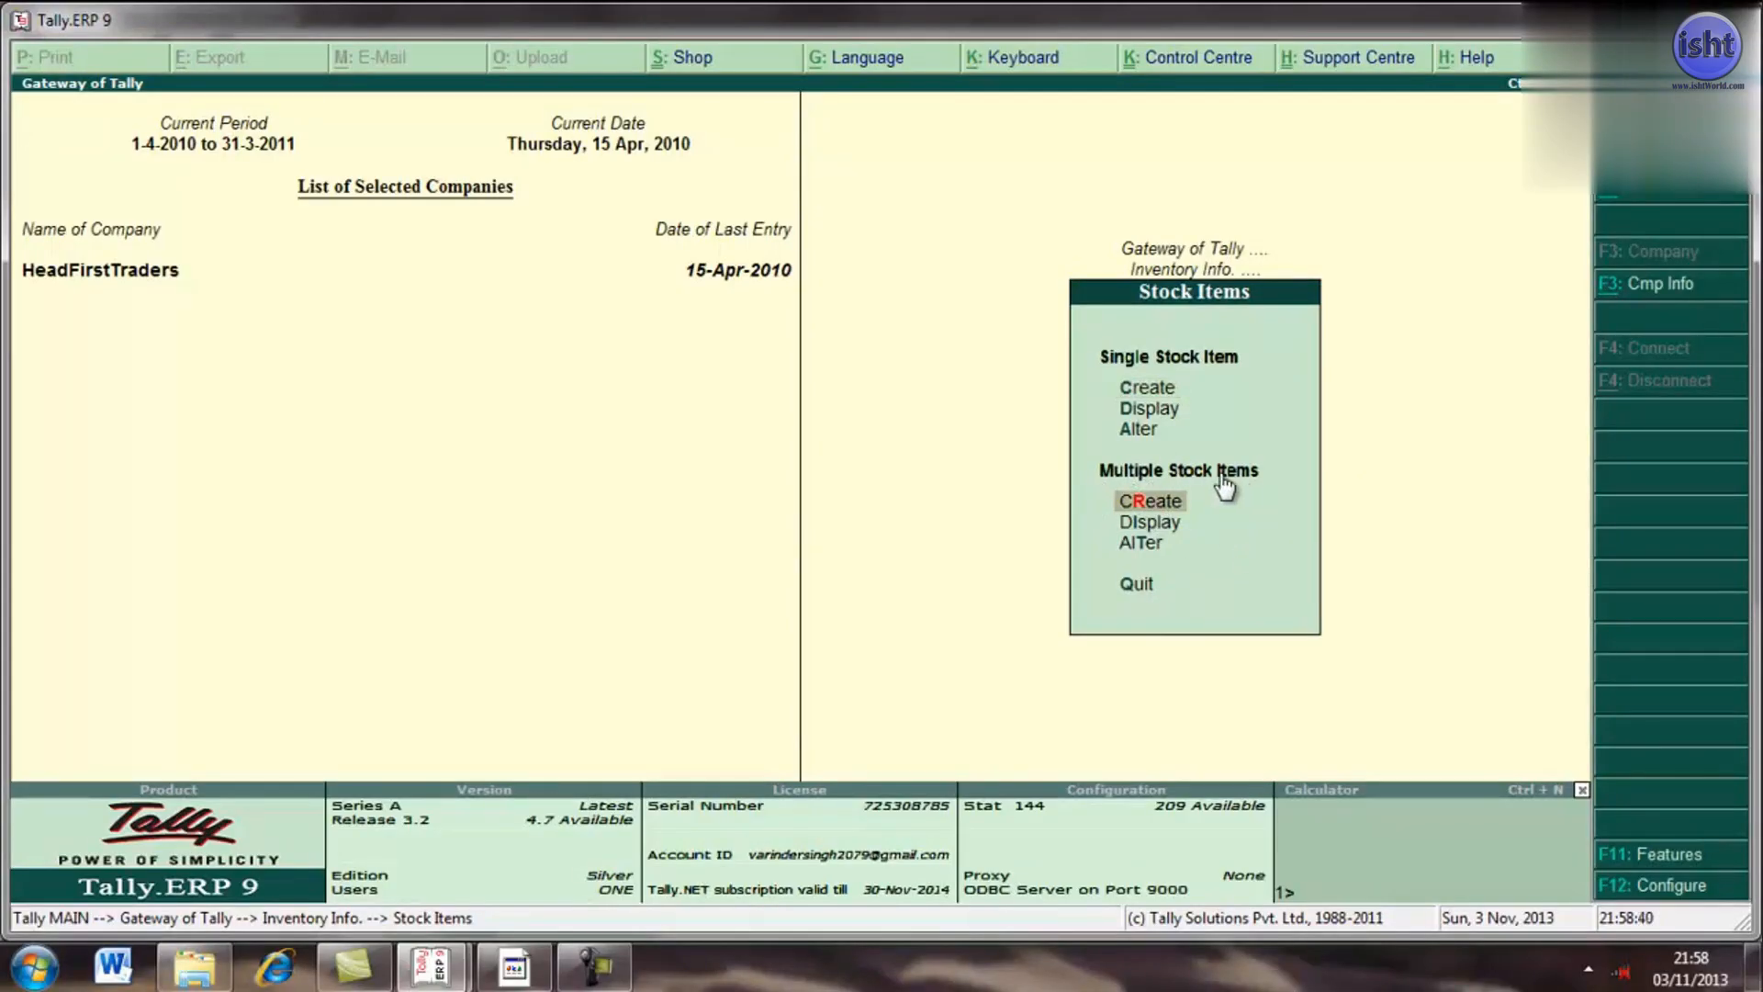
{"action": "left_click", "coordinate": [1179, 512]}
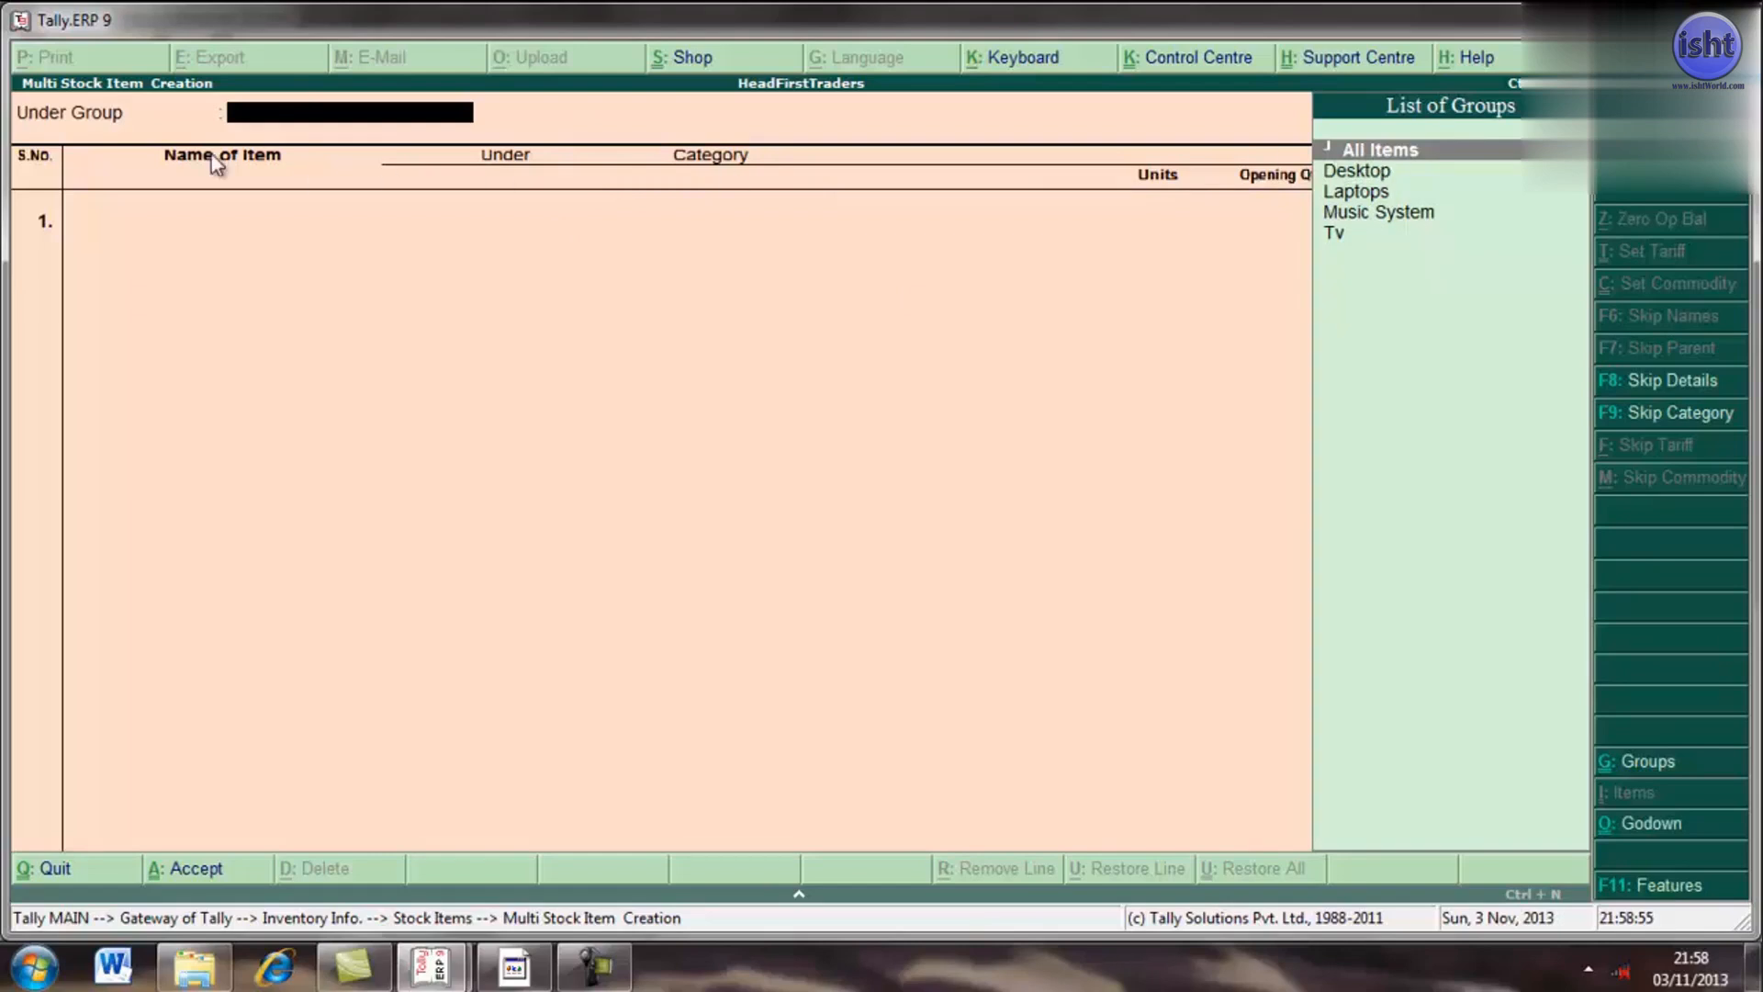
{"action": "left_click", "coordinate": [1361, 195]}
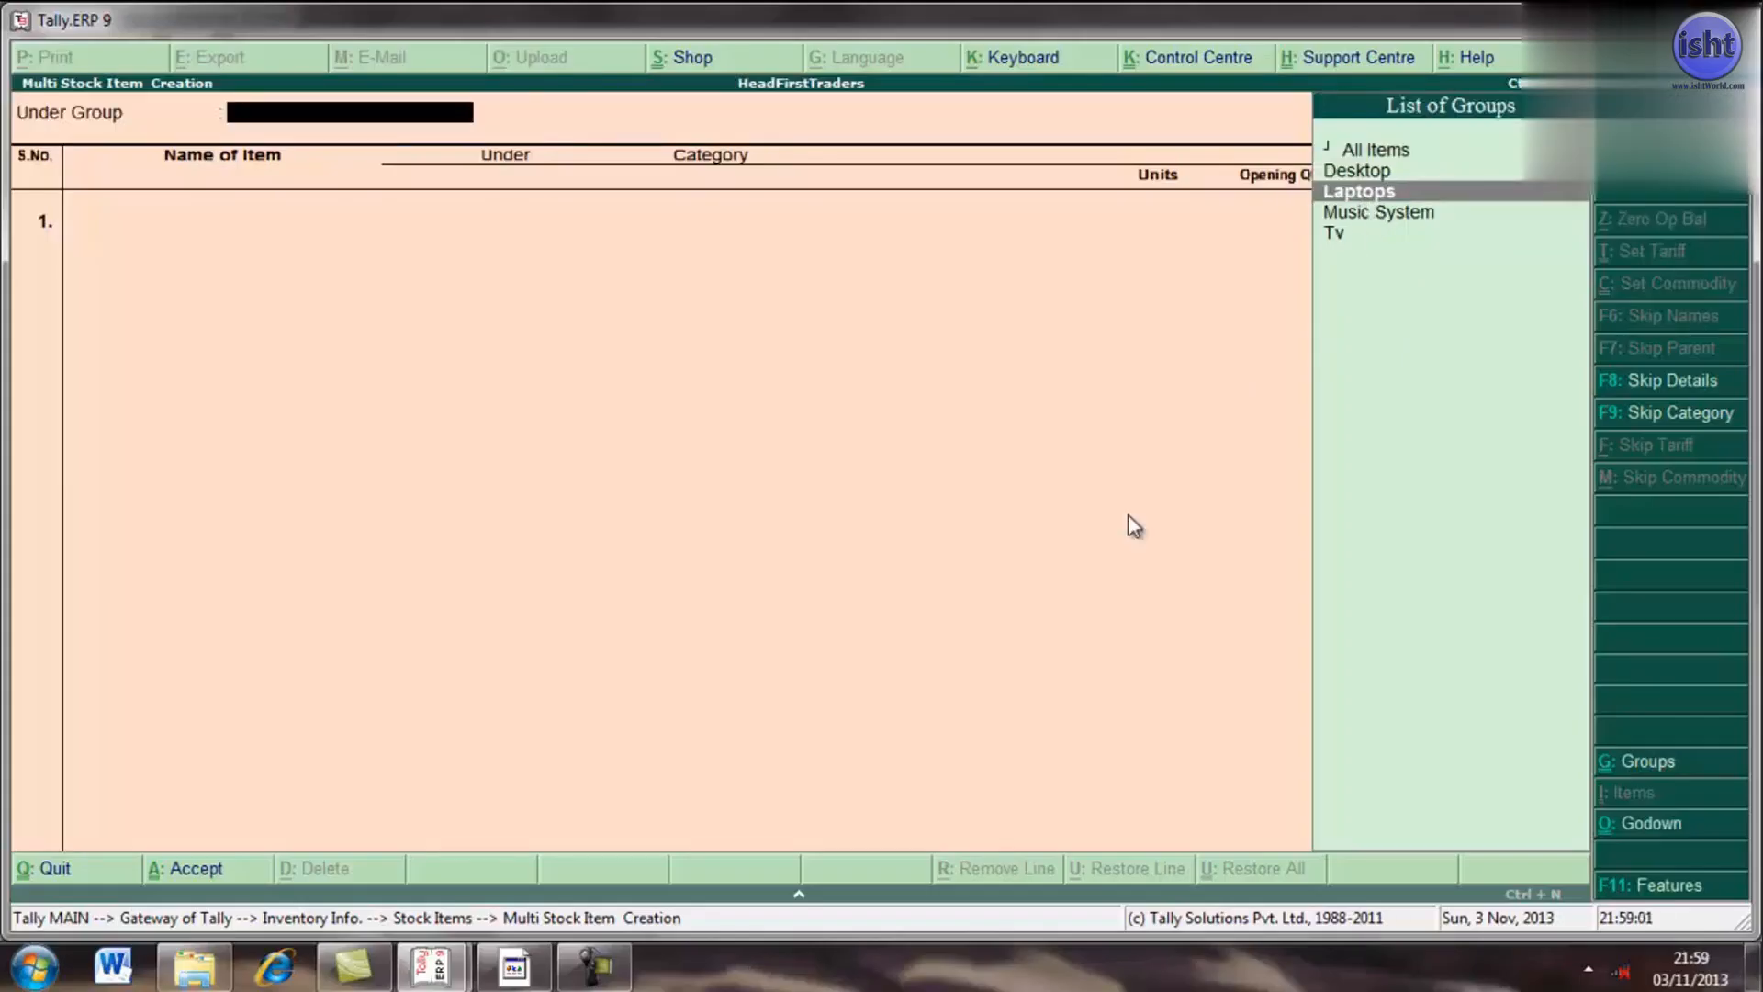
{"action": "key", "text": "Return"}
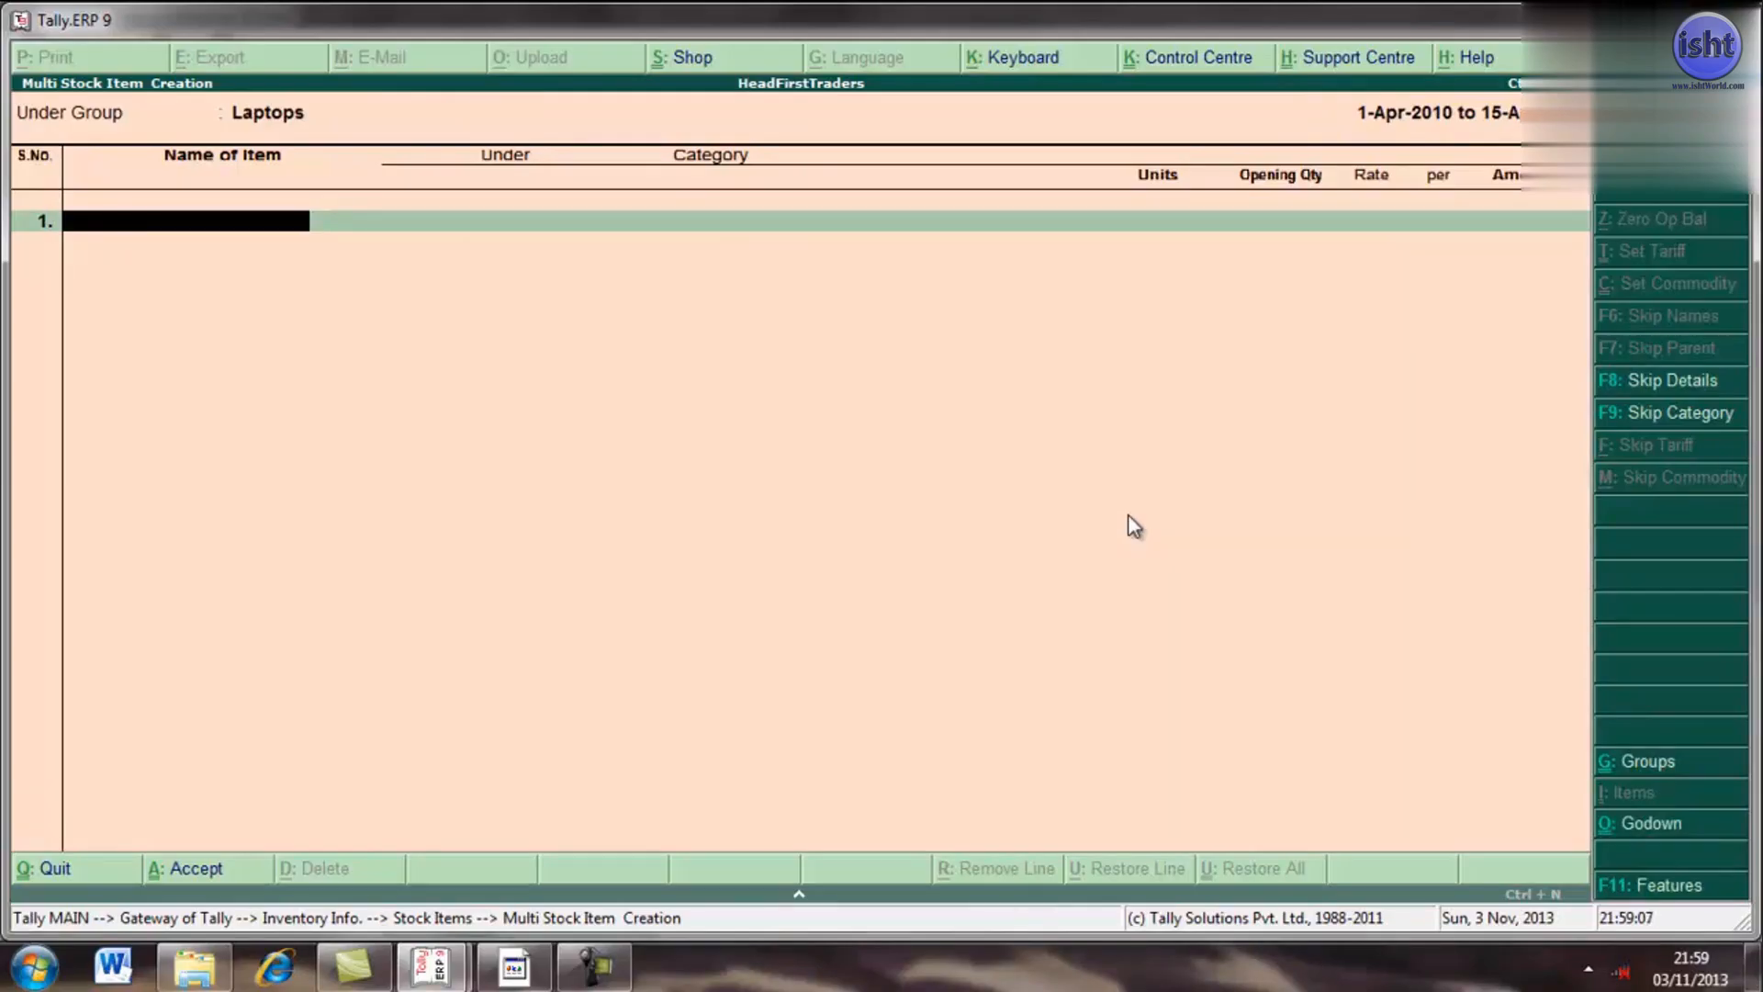
- Add the stock item Lenovo G560 with category 15.6 and unit pcs
{"action": "type", "text": "Lenovo G560"}
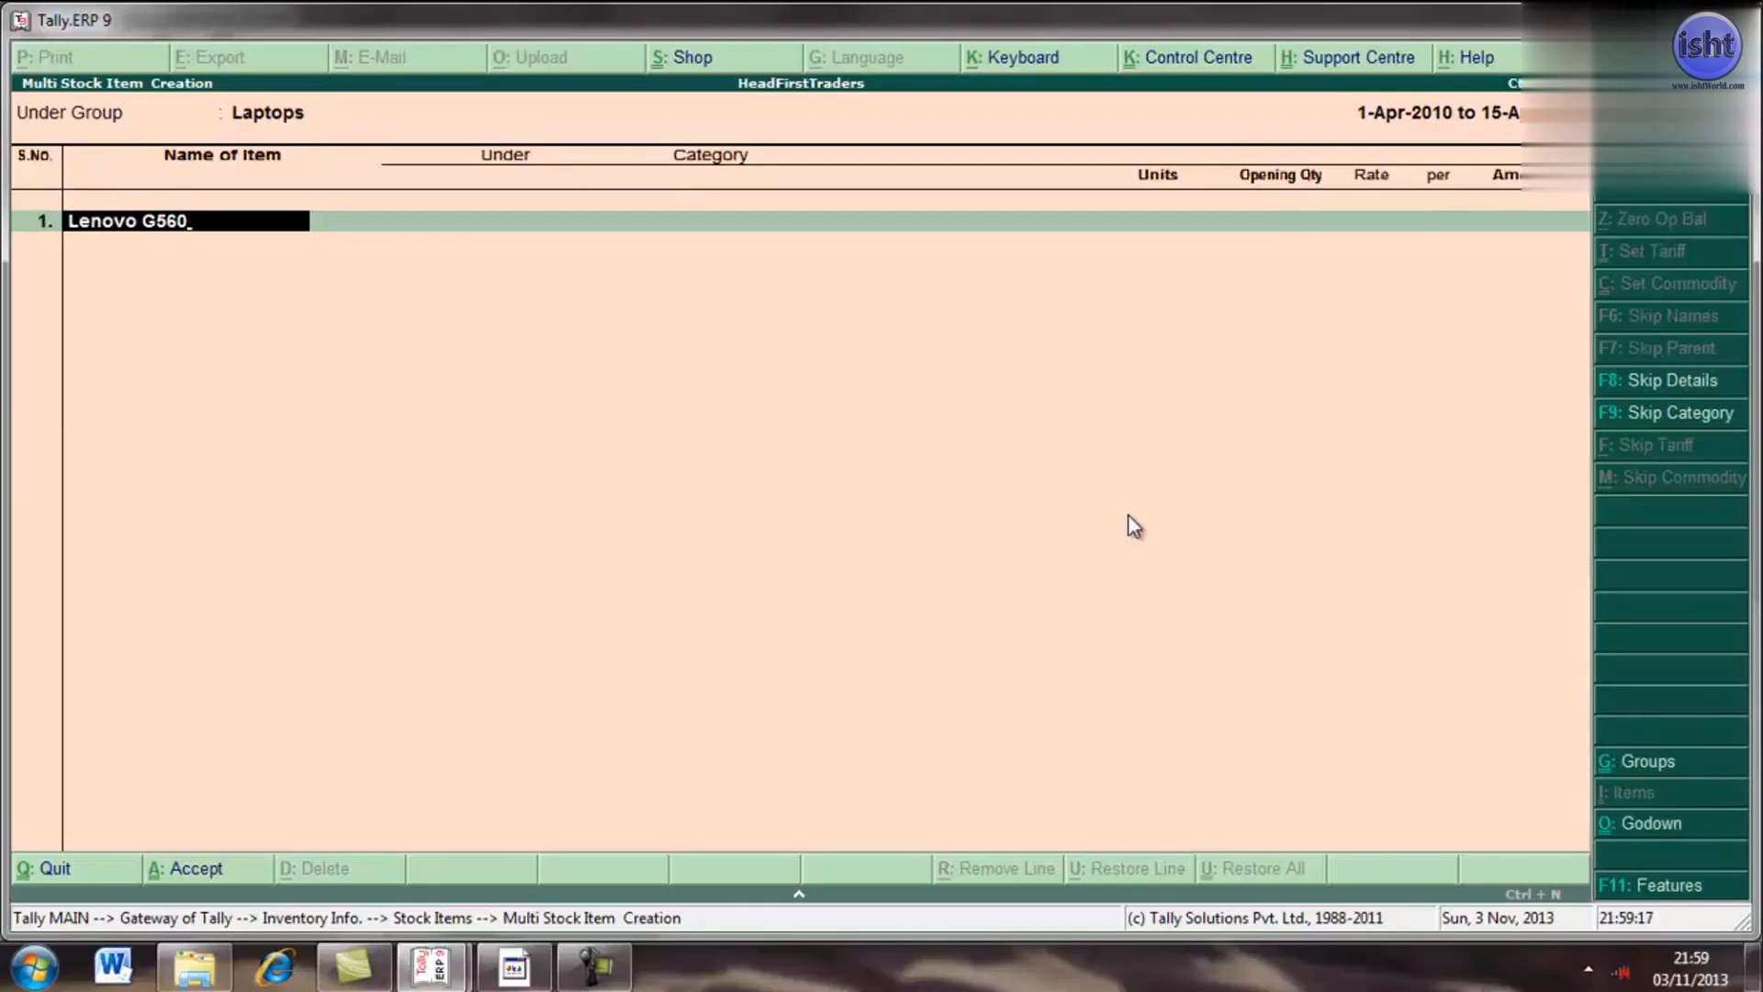
{"action": "key", "text": "Return"}
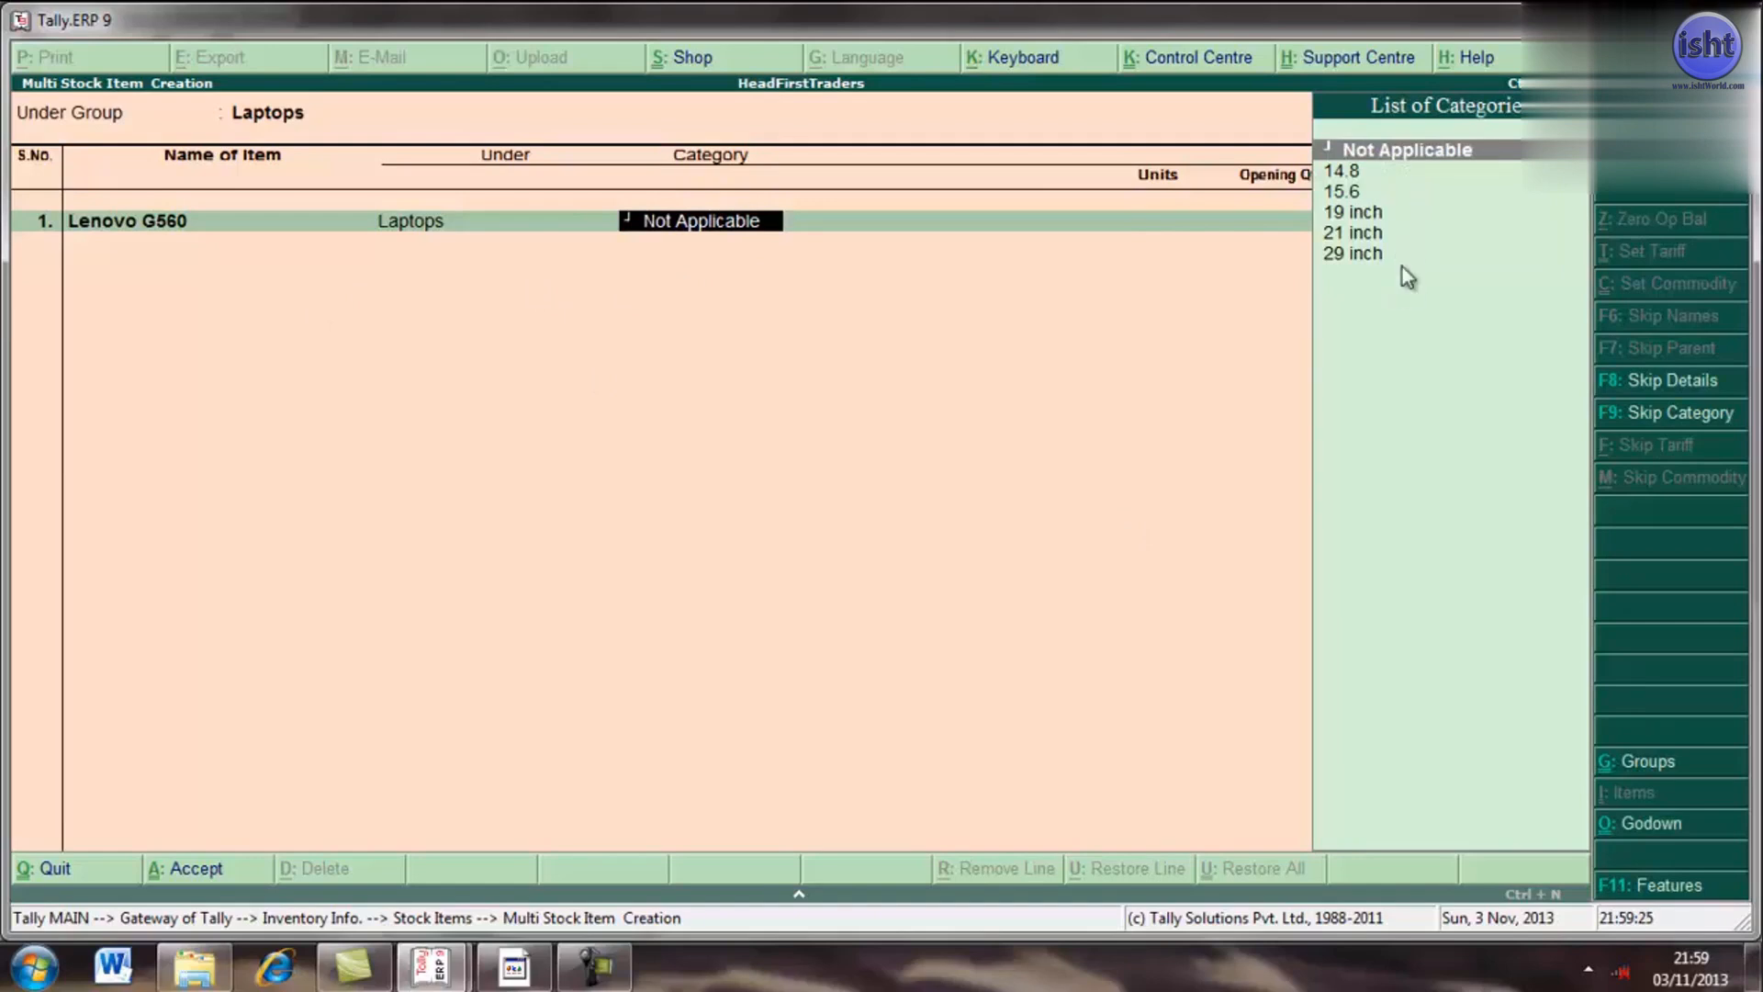
{"action": "left_click", "coordinate": [1345, 192]}
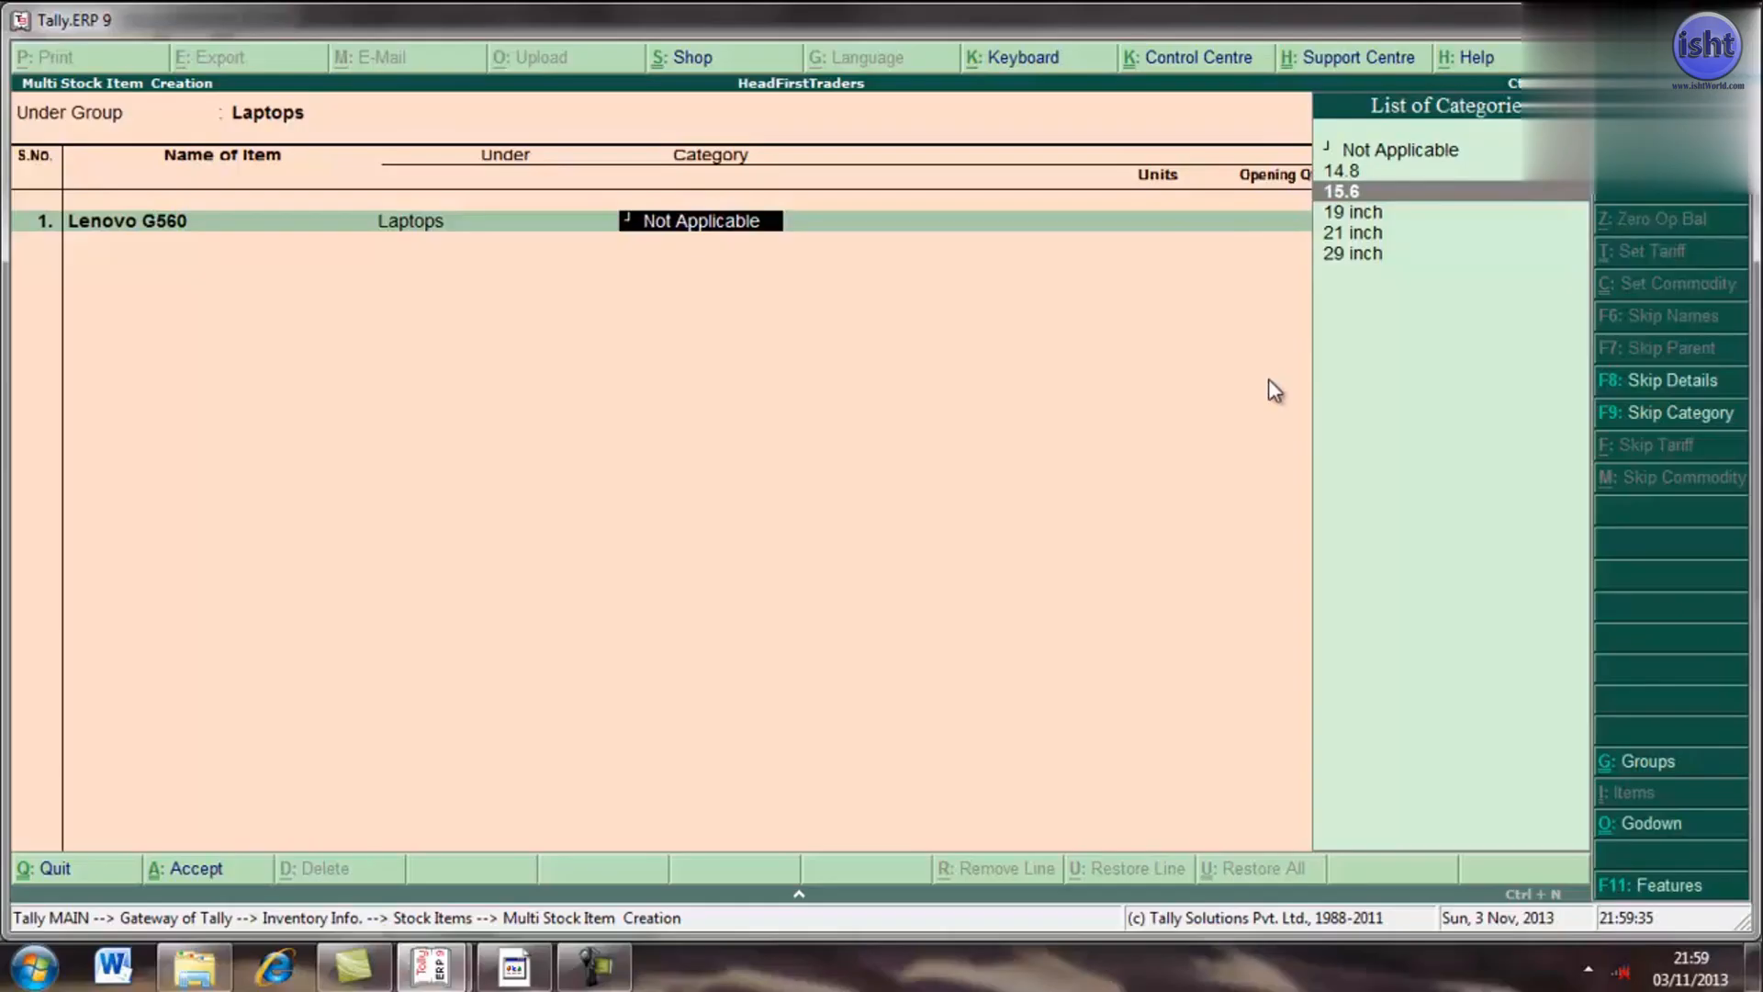
{"action": "key", "text": "Return"}
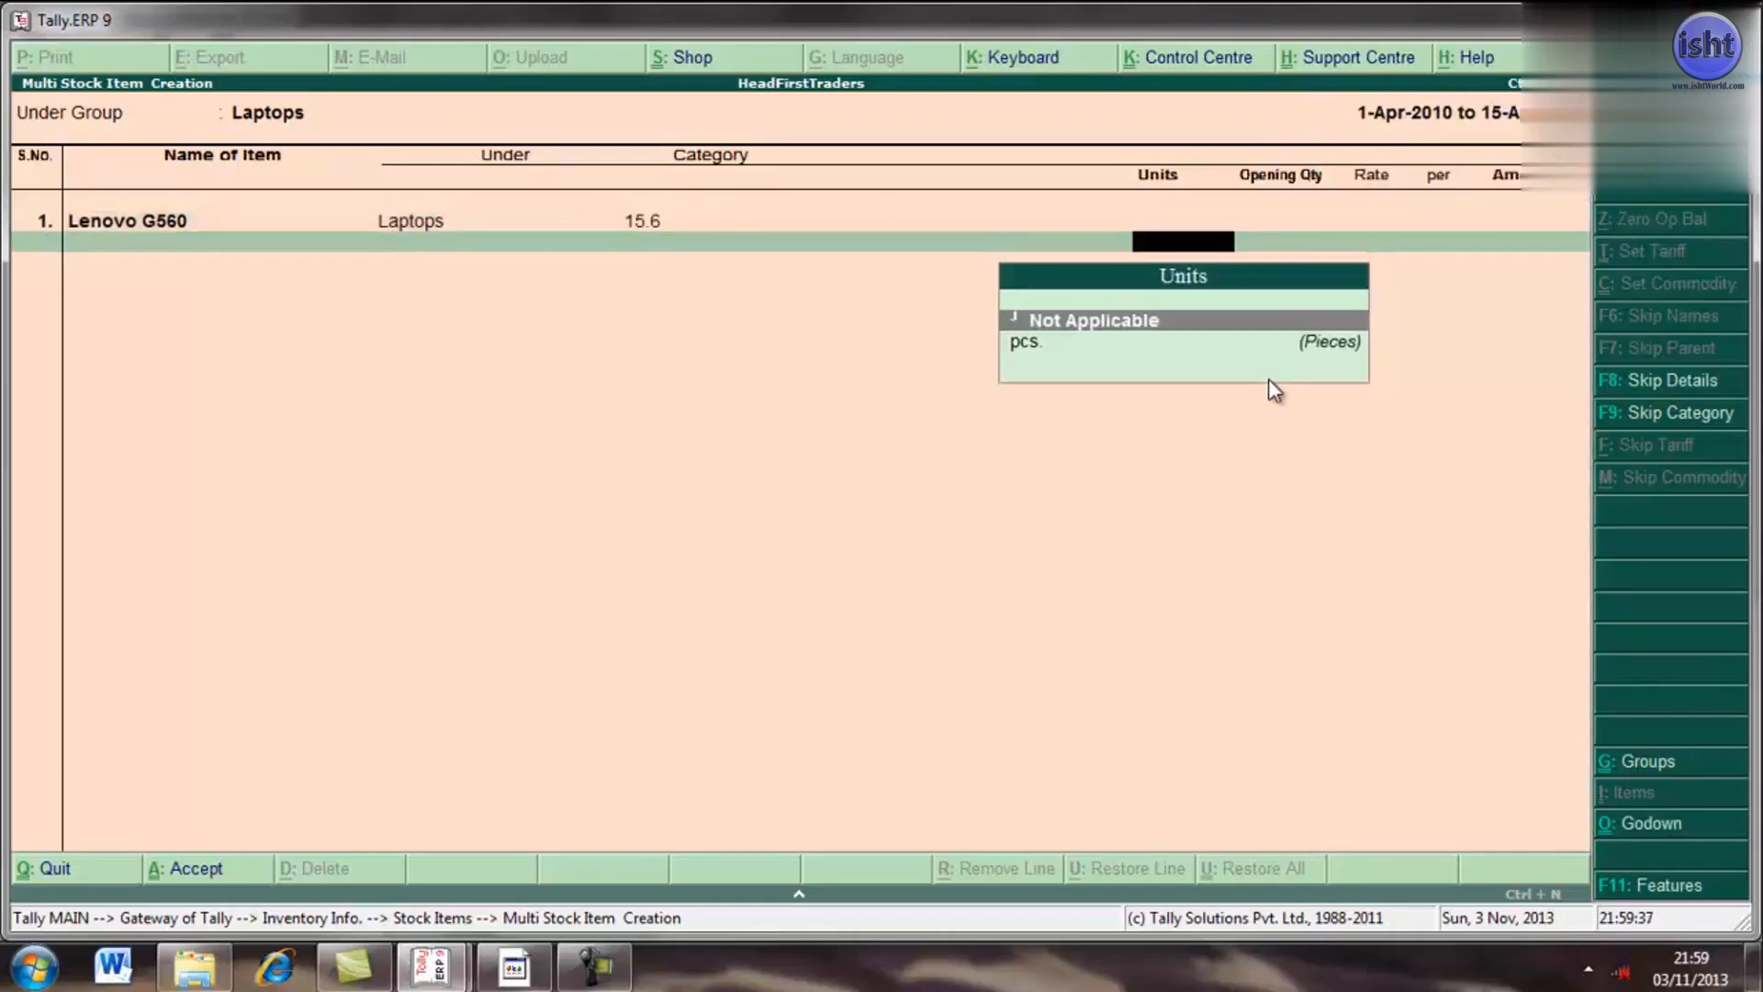
{"action": "key", "text": "Down"}
{"action": "key", "text": "Return"}
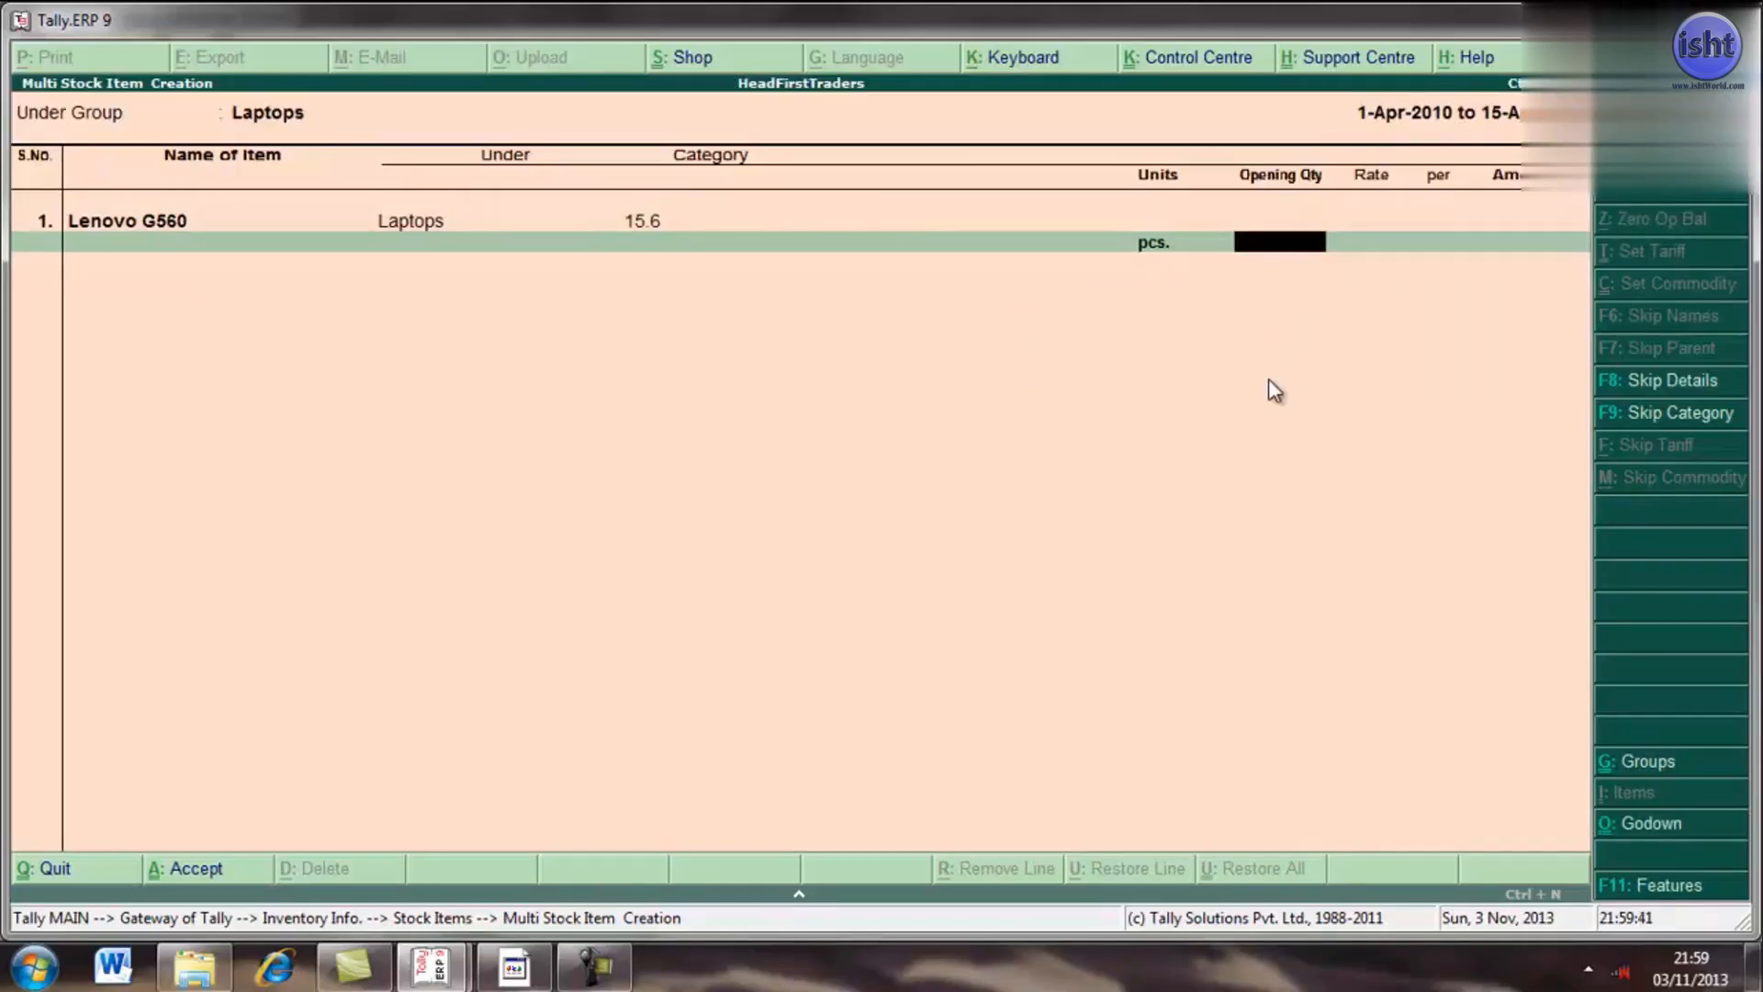
- Give Lenovo G560 an opening quantity of 4 pcs. at Main Location with a rate of 18,000 per pcs
{"action": "type", "text": "4"}
{"action": "key", "text": "Return"}
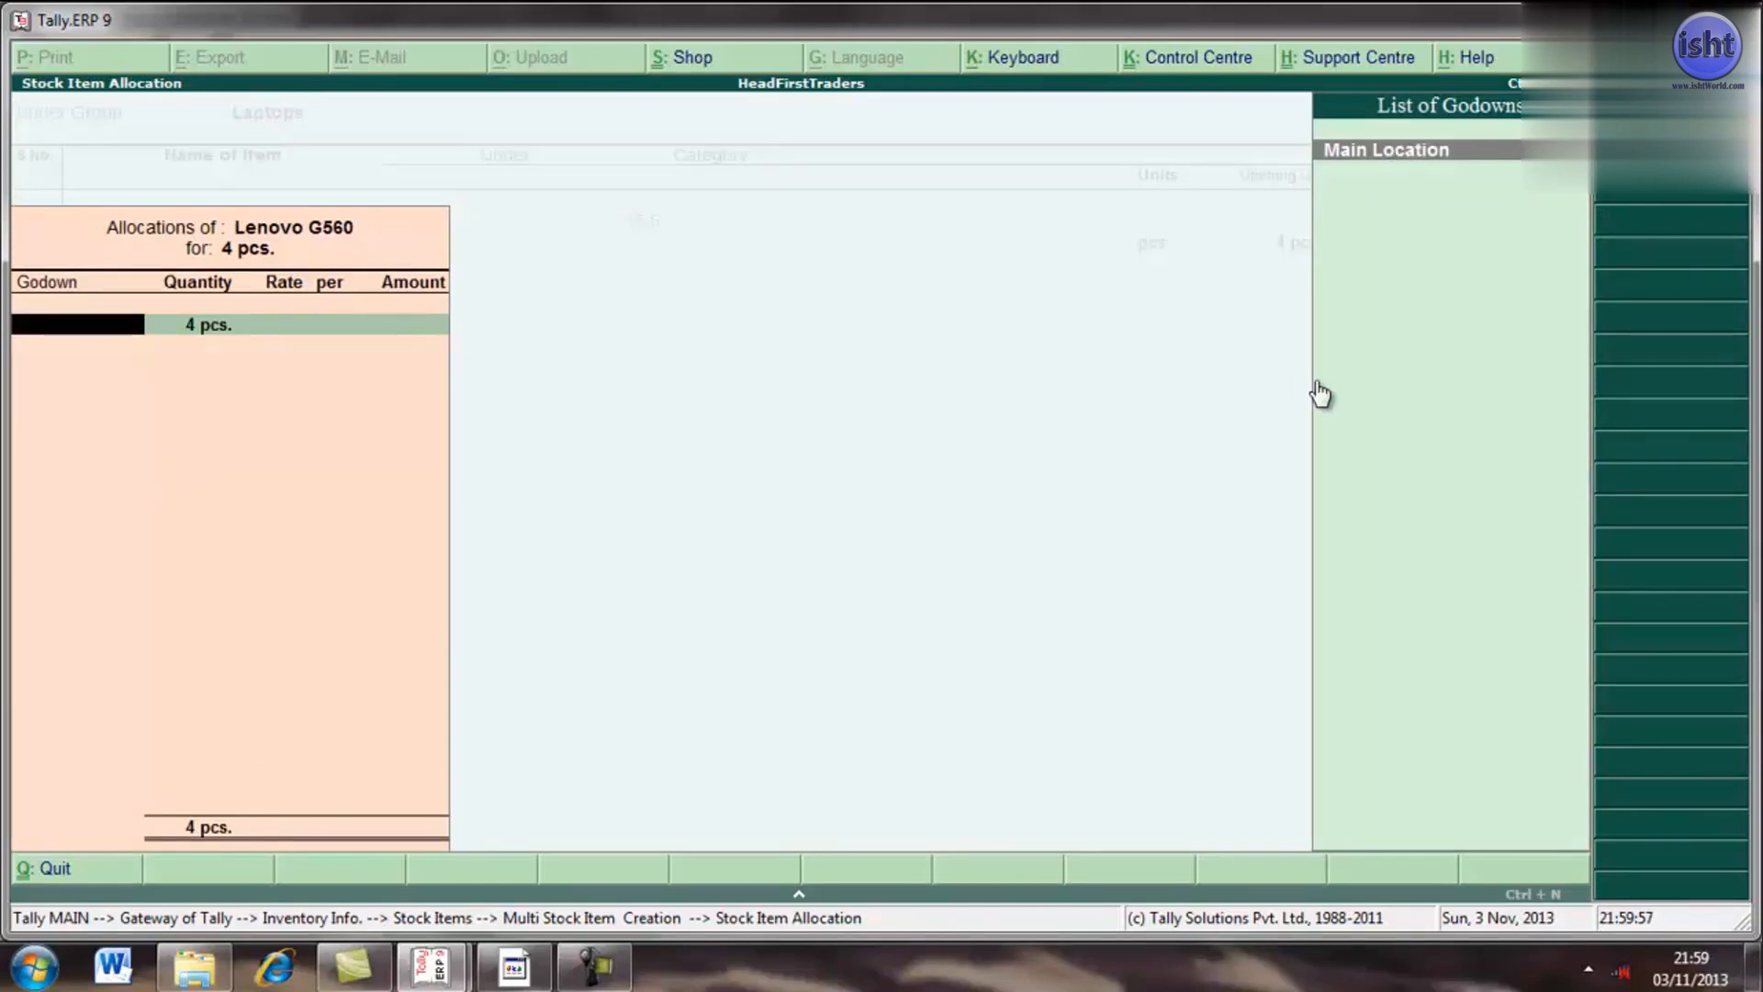
{"action": "key", "text": "Return"}
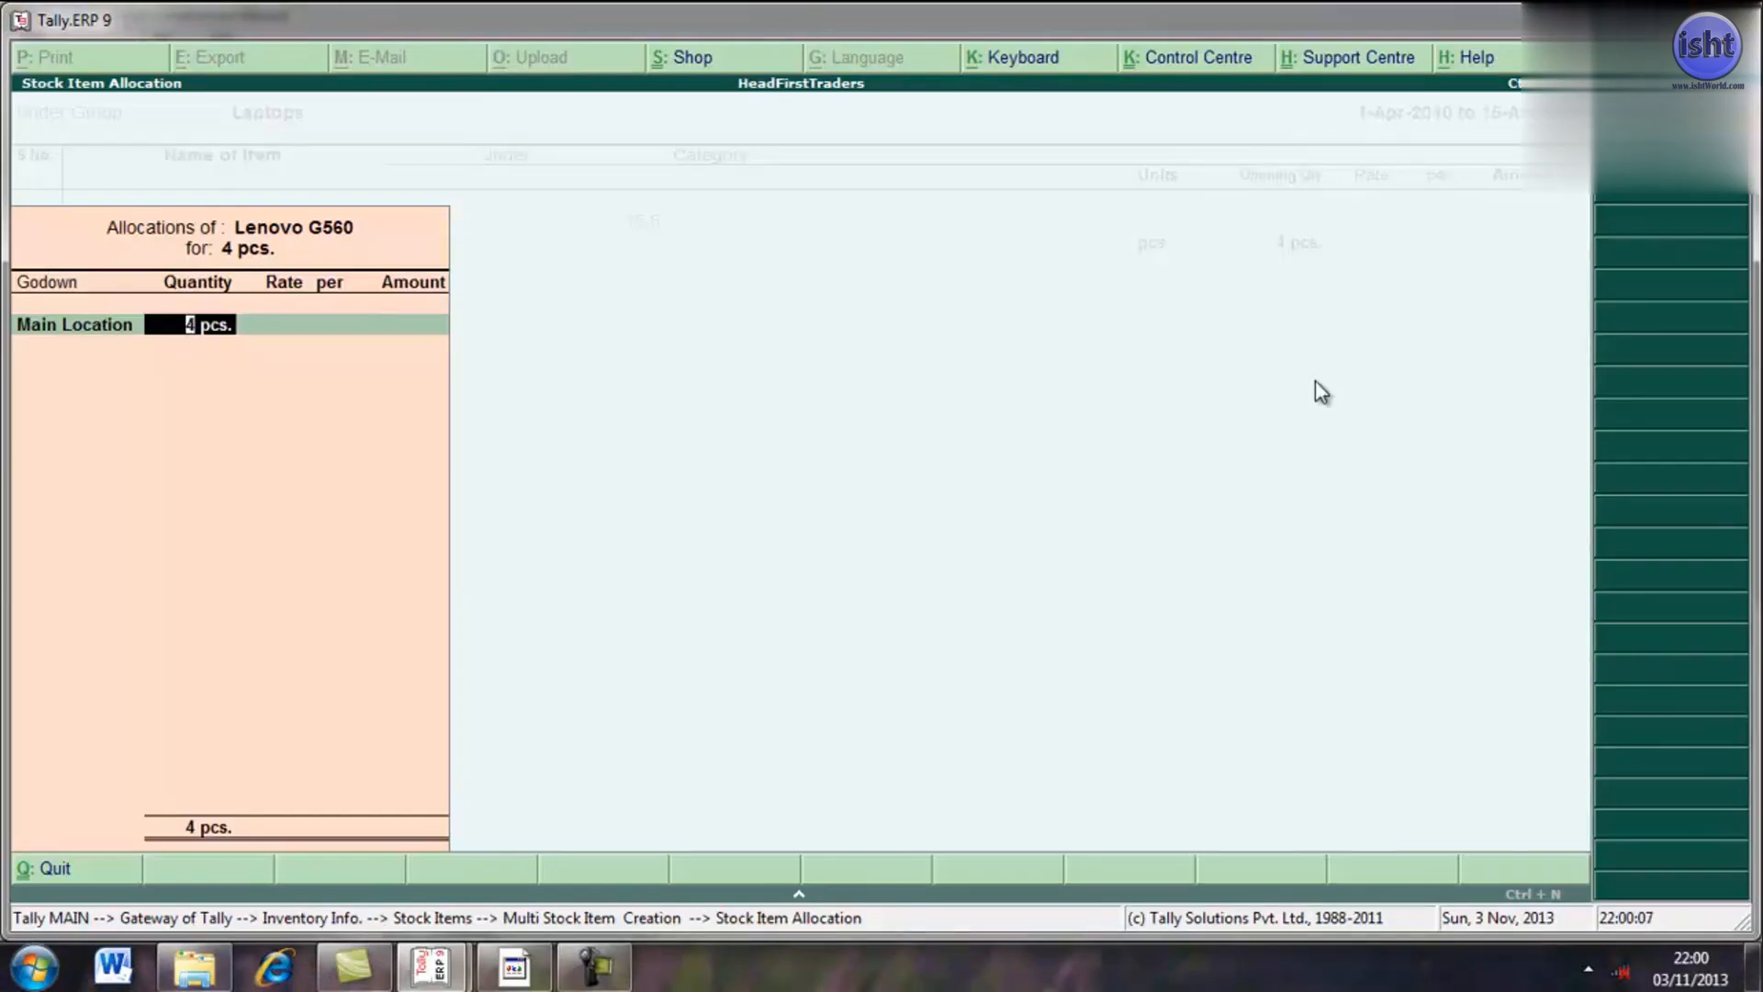
{"action": "key", "text": "Return"}
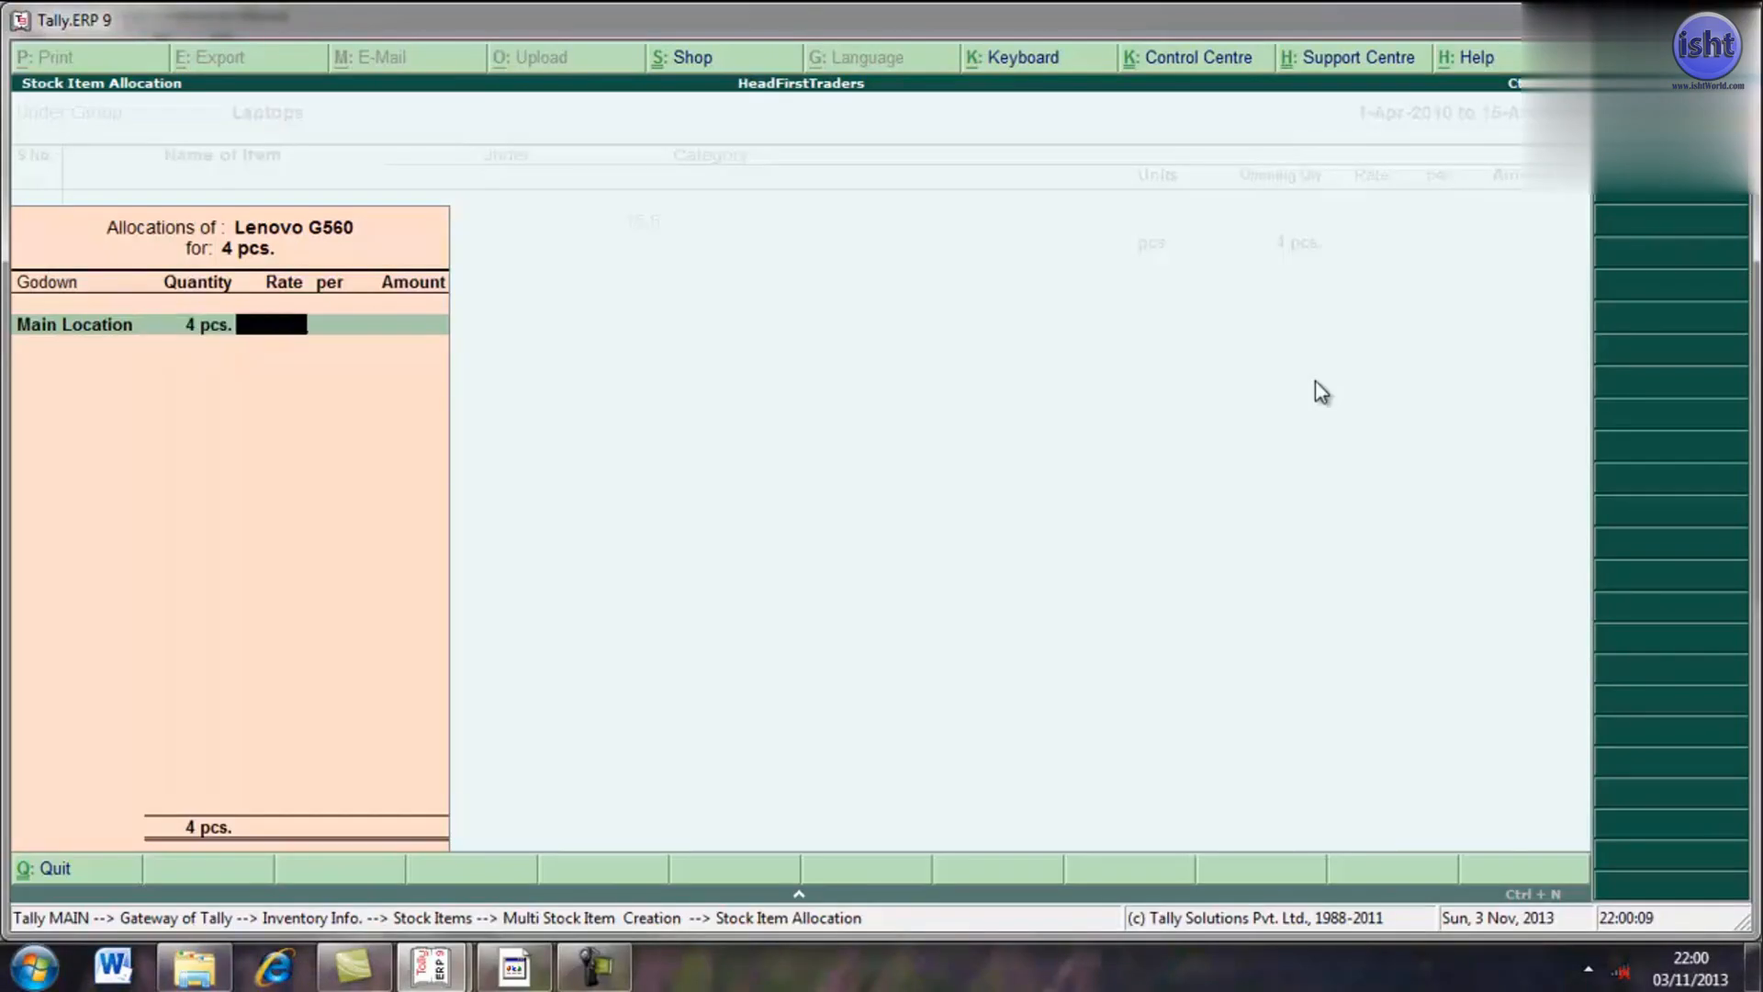
{"action": "type", "text": "18,000"}
{"action": "key", "text": "Return"}
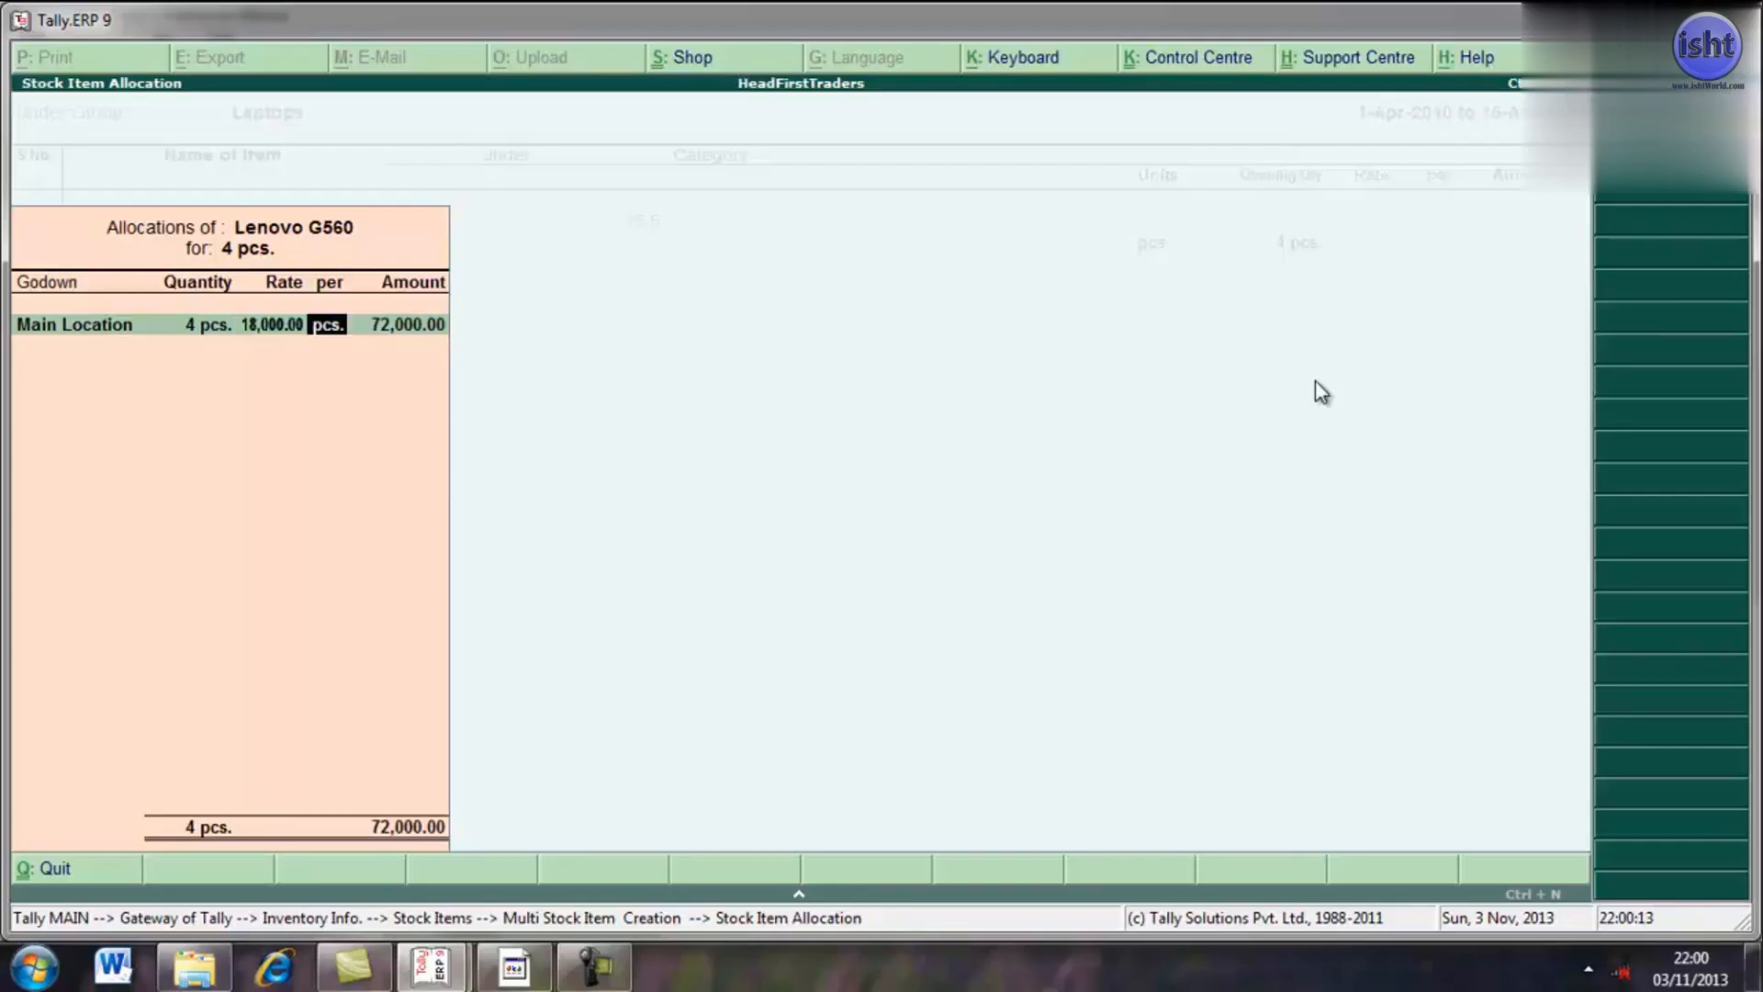
{"action": "key", "text": "Return"}
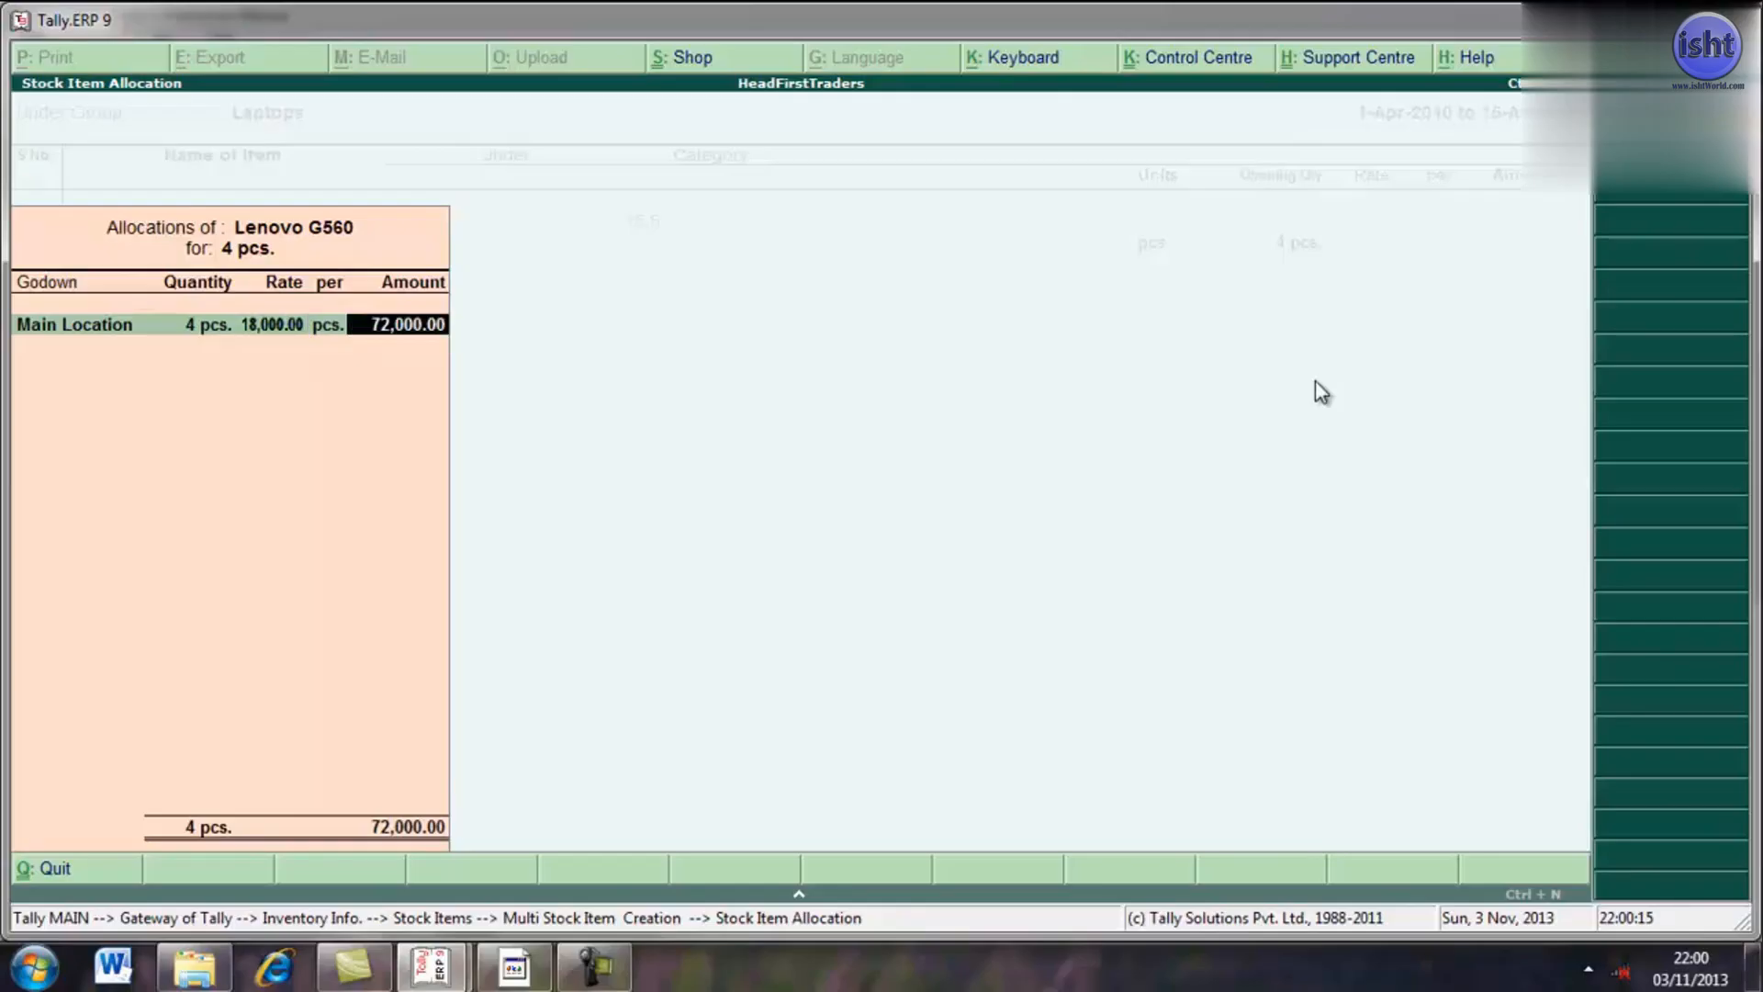
{"action": "key", "text": "Return"}
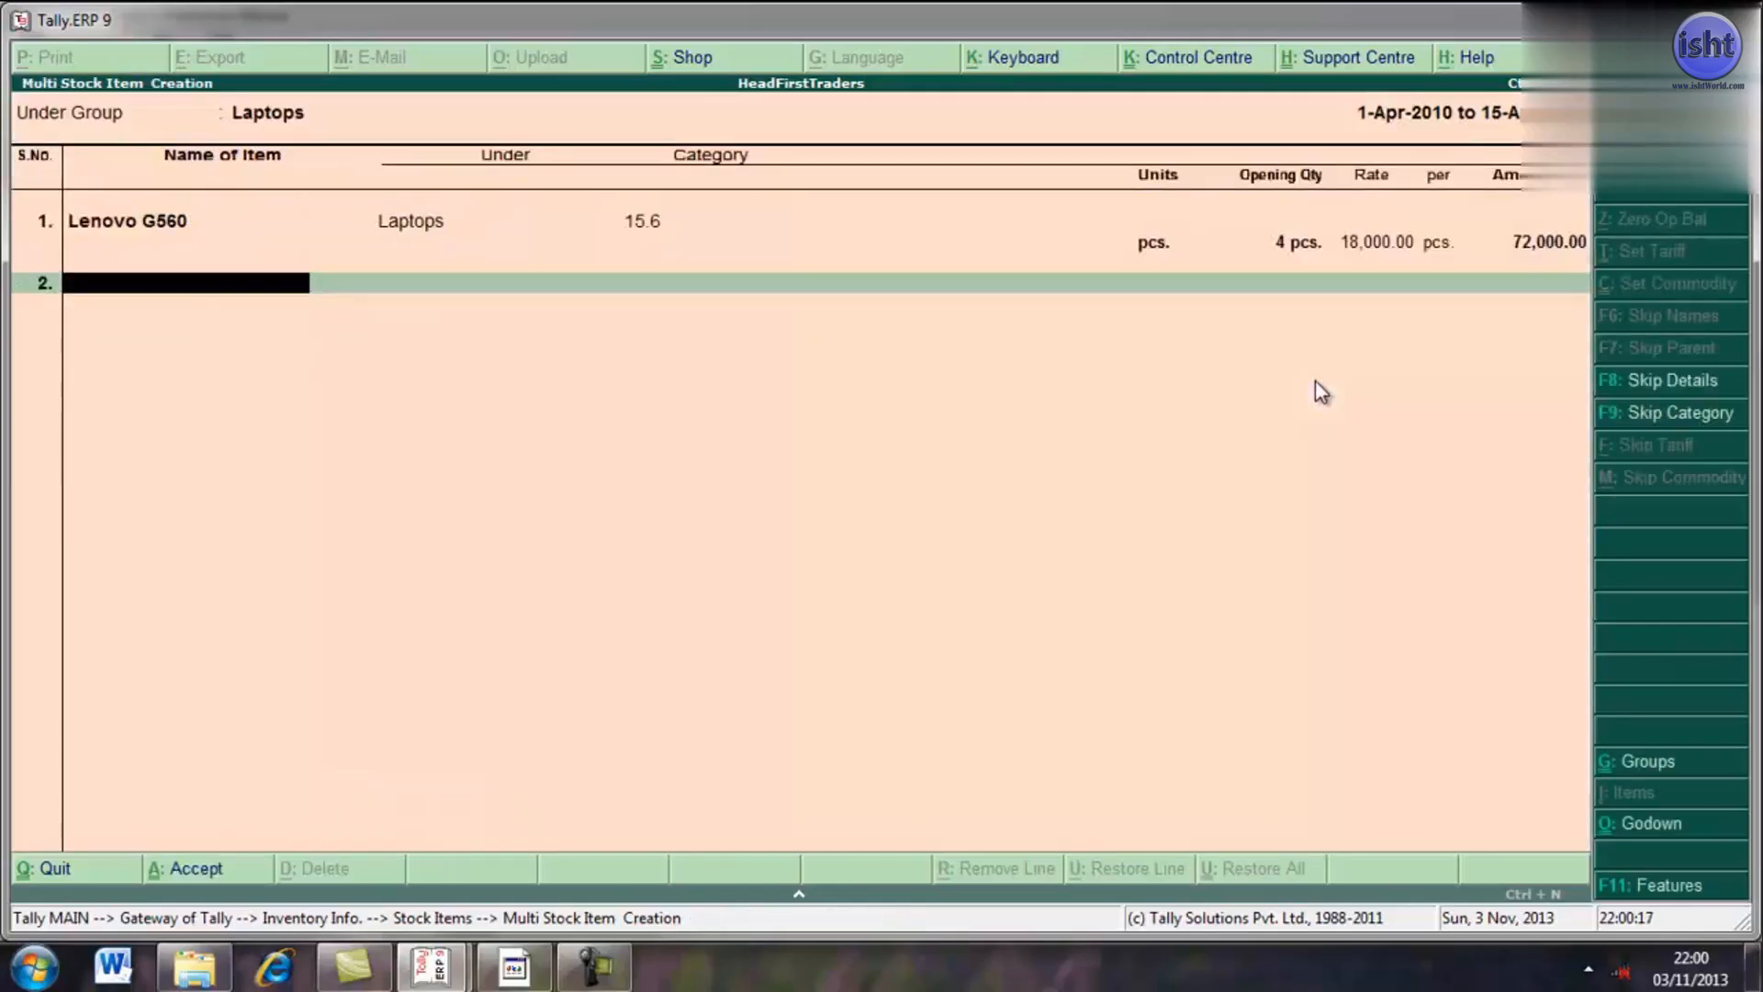
- Add the second stock item Hp Pavilion with category 15.6 and unit pcs
{"action": "type", "text": "Hp Pavilion"}
{"action": "key", "text": "Return"}
{"action": "key", "text": "Return"}
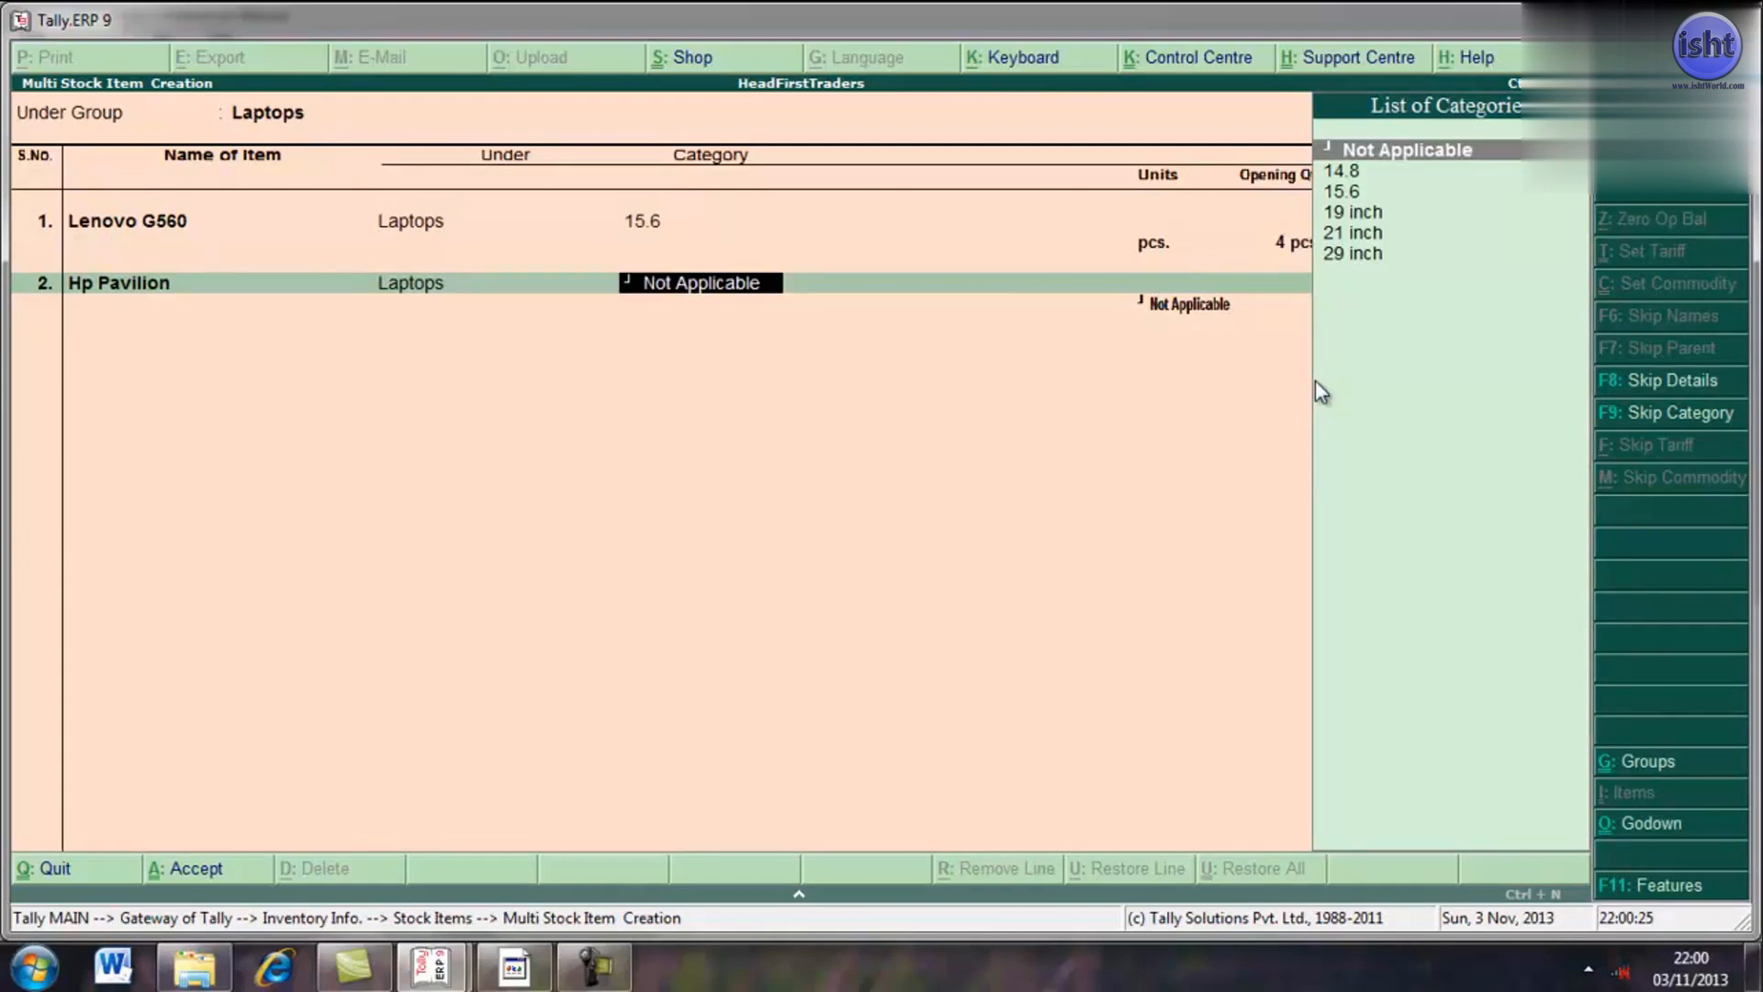
{"action": "left_click", "coordinate": [1377, 195]}
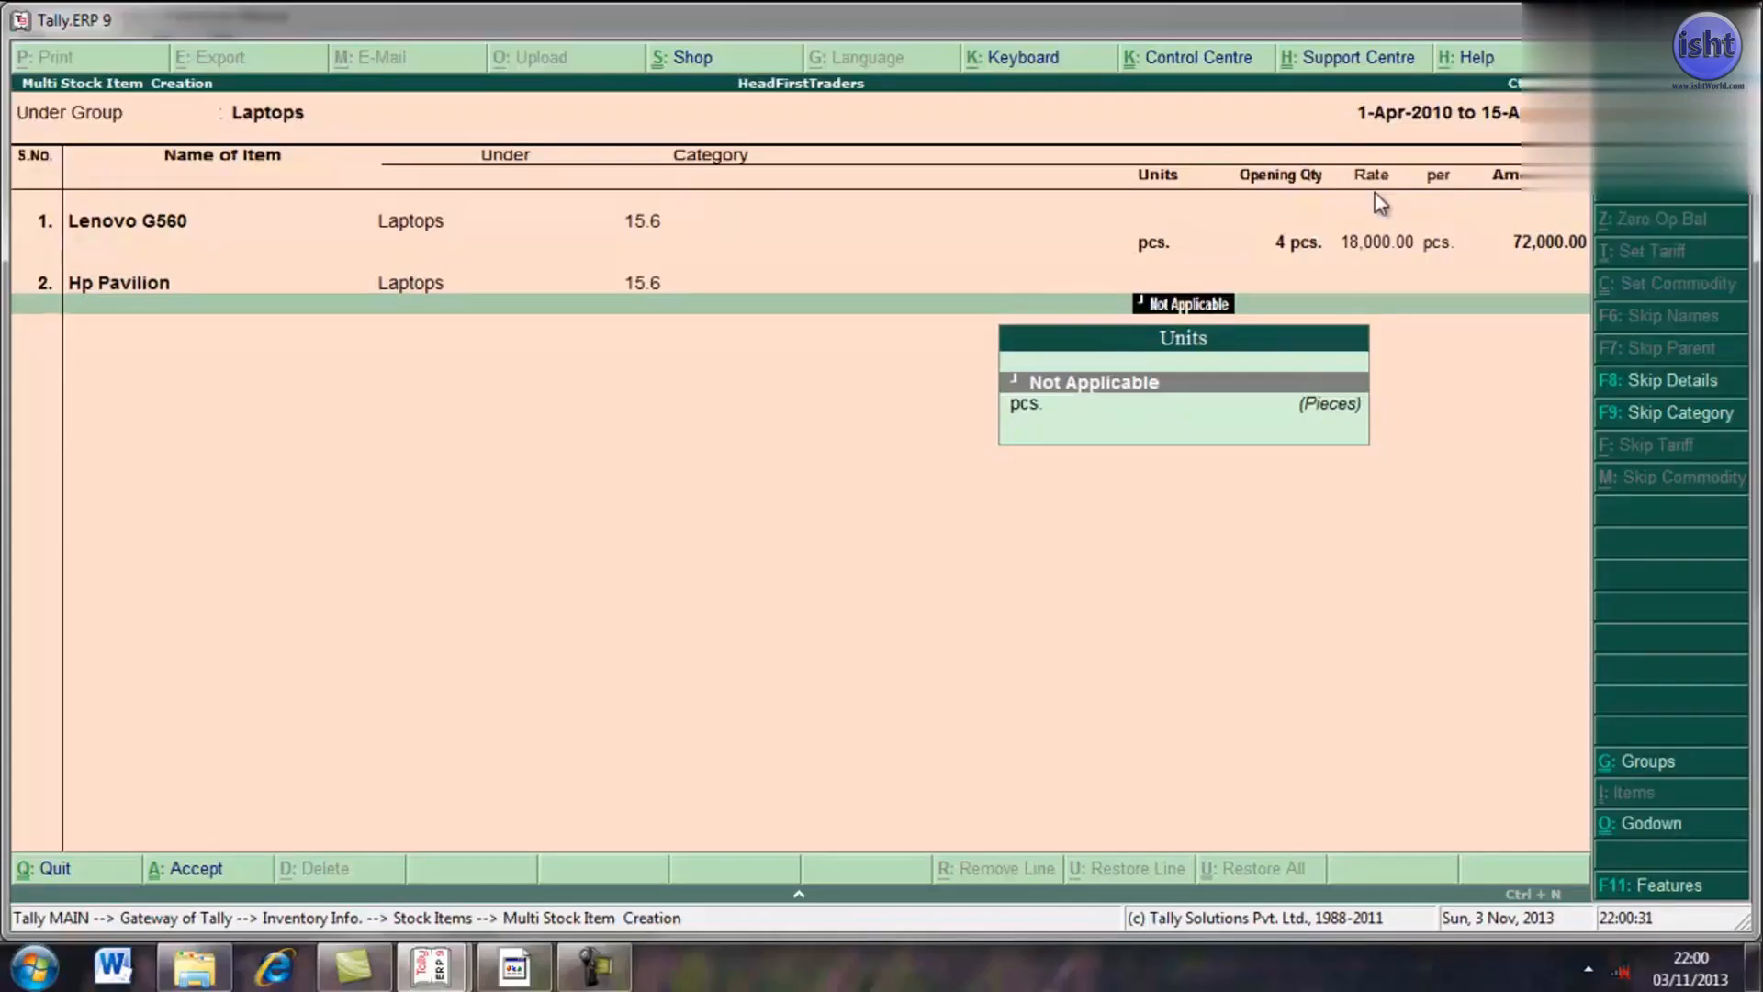
{"action": "key", "text": "Down"}
{"action": "key", "text": "Return"}
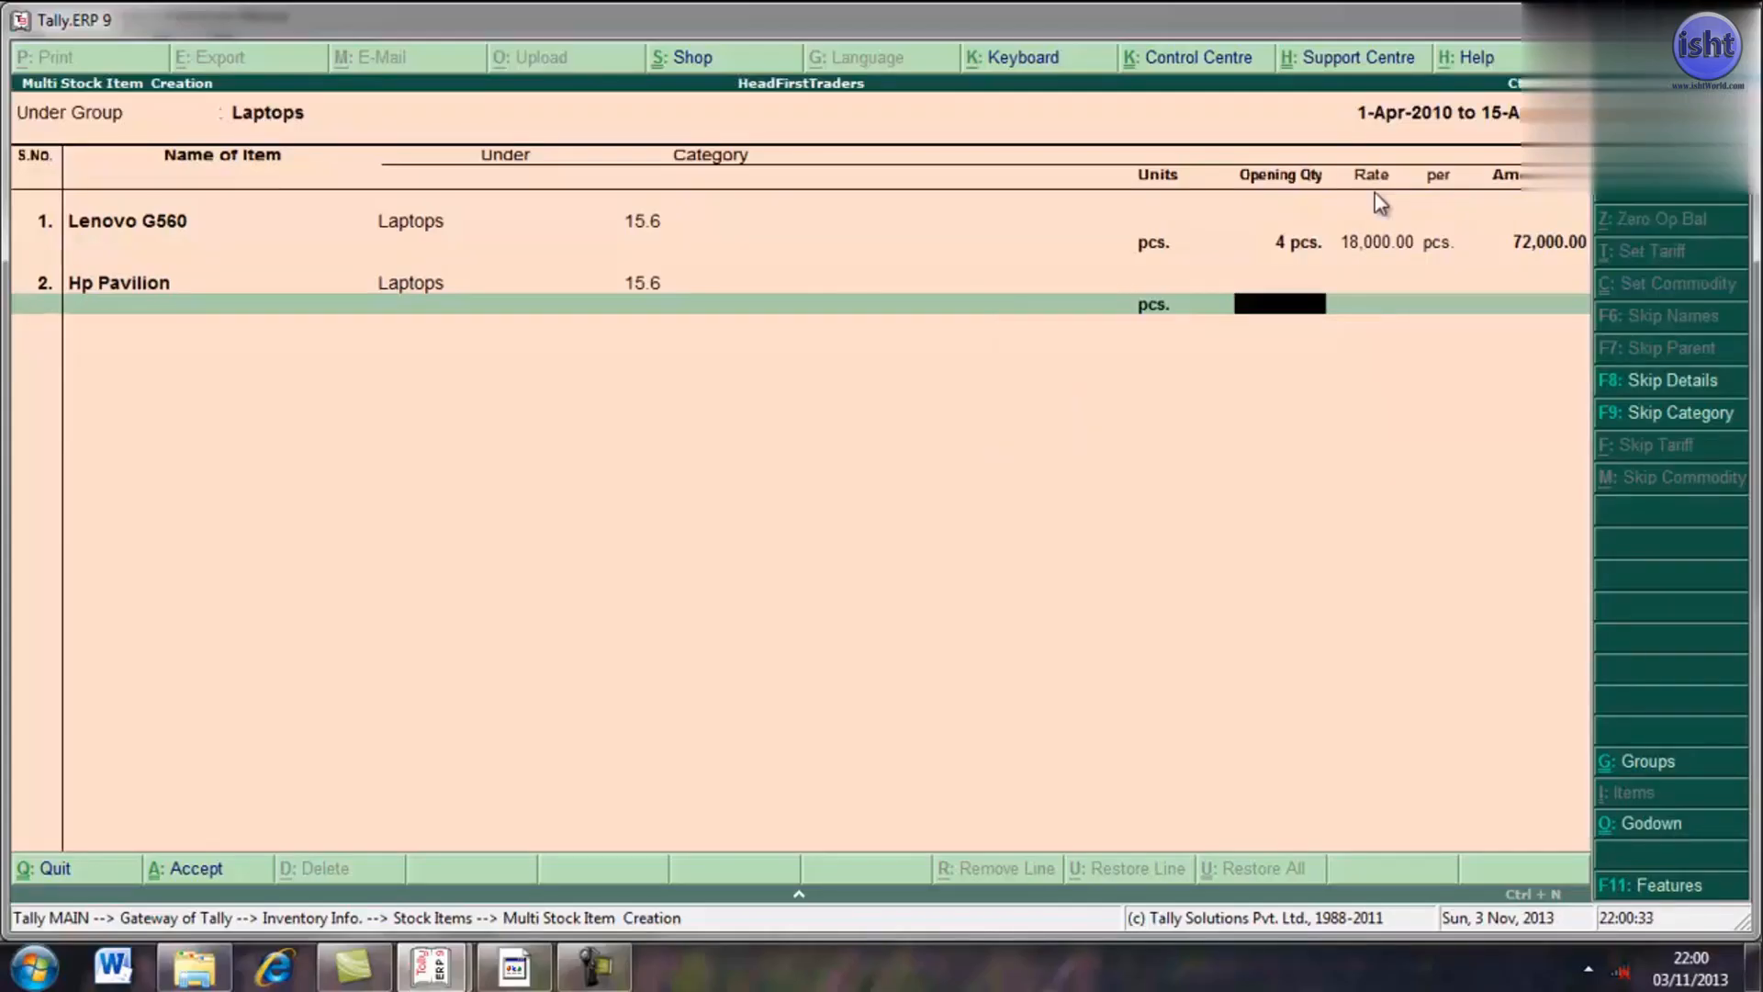
- Give Hp Pavilion an opening quantity of 3 pcs. at Main Location with a rate of 19000 per pcs
{"action": "type", "text": "3"}
{"action": "key", "text": "Return"}
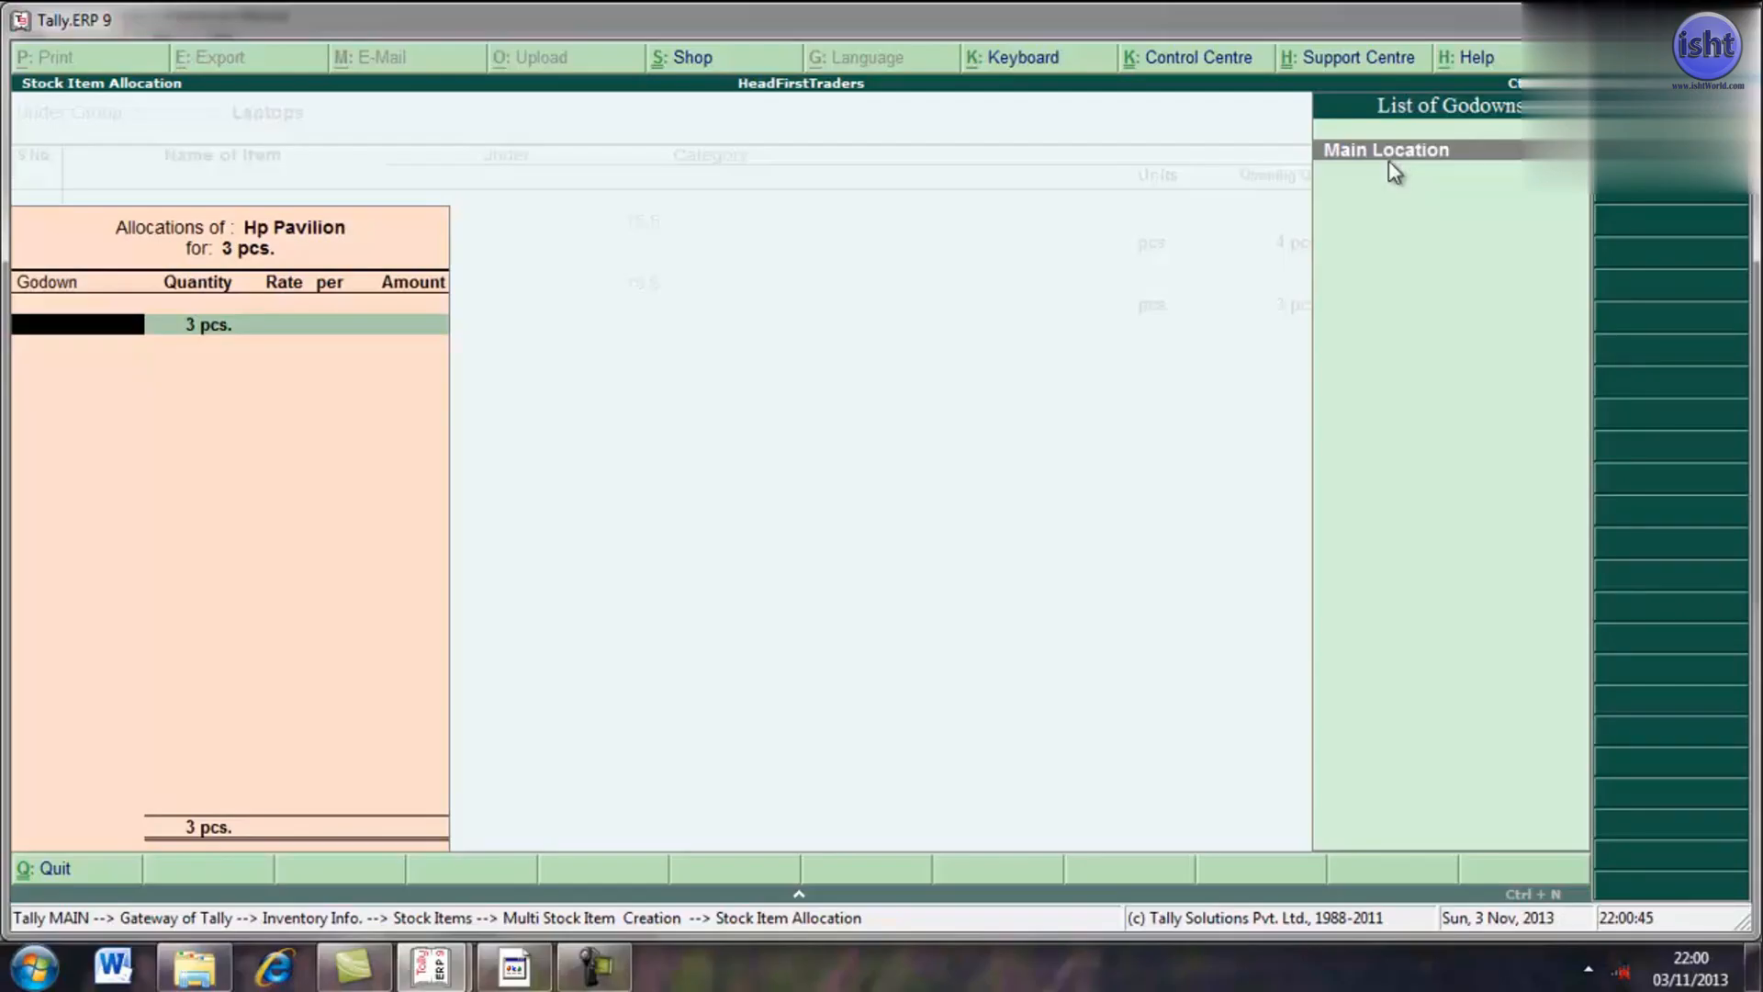
{"action": "left_click", "coordinate": [1392, 163]}
{"action": "key", "text": "Return"}
{"action": "type", "text": "19000"}
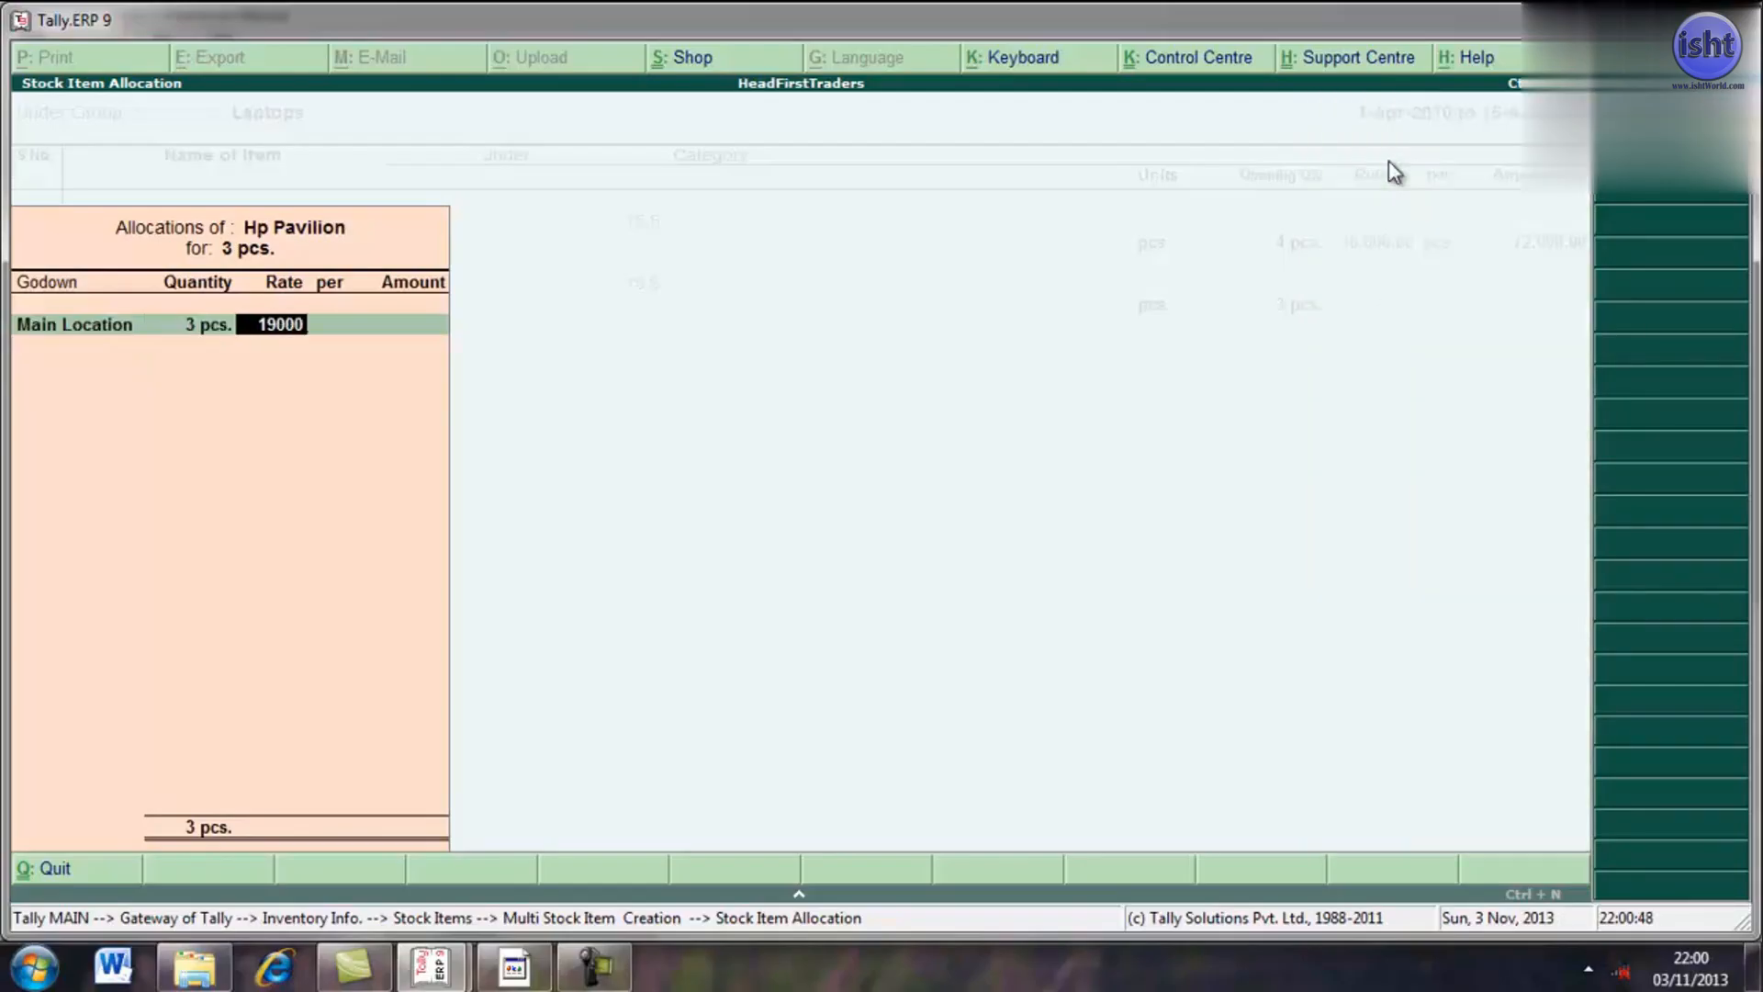
{"action": "key", "text": "Return"}
{"action": "key", "text": "Return"}
{"action": "key", "text": "Return"}
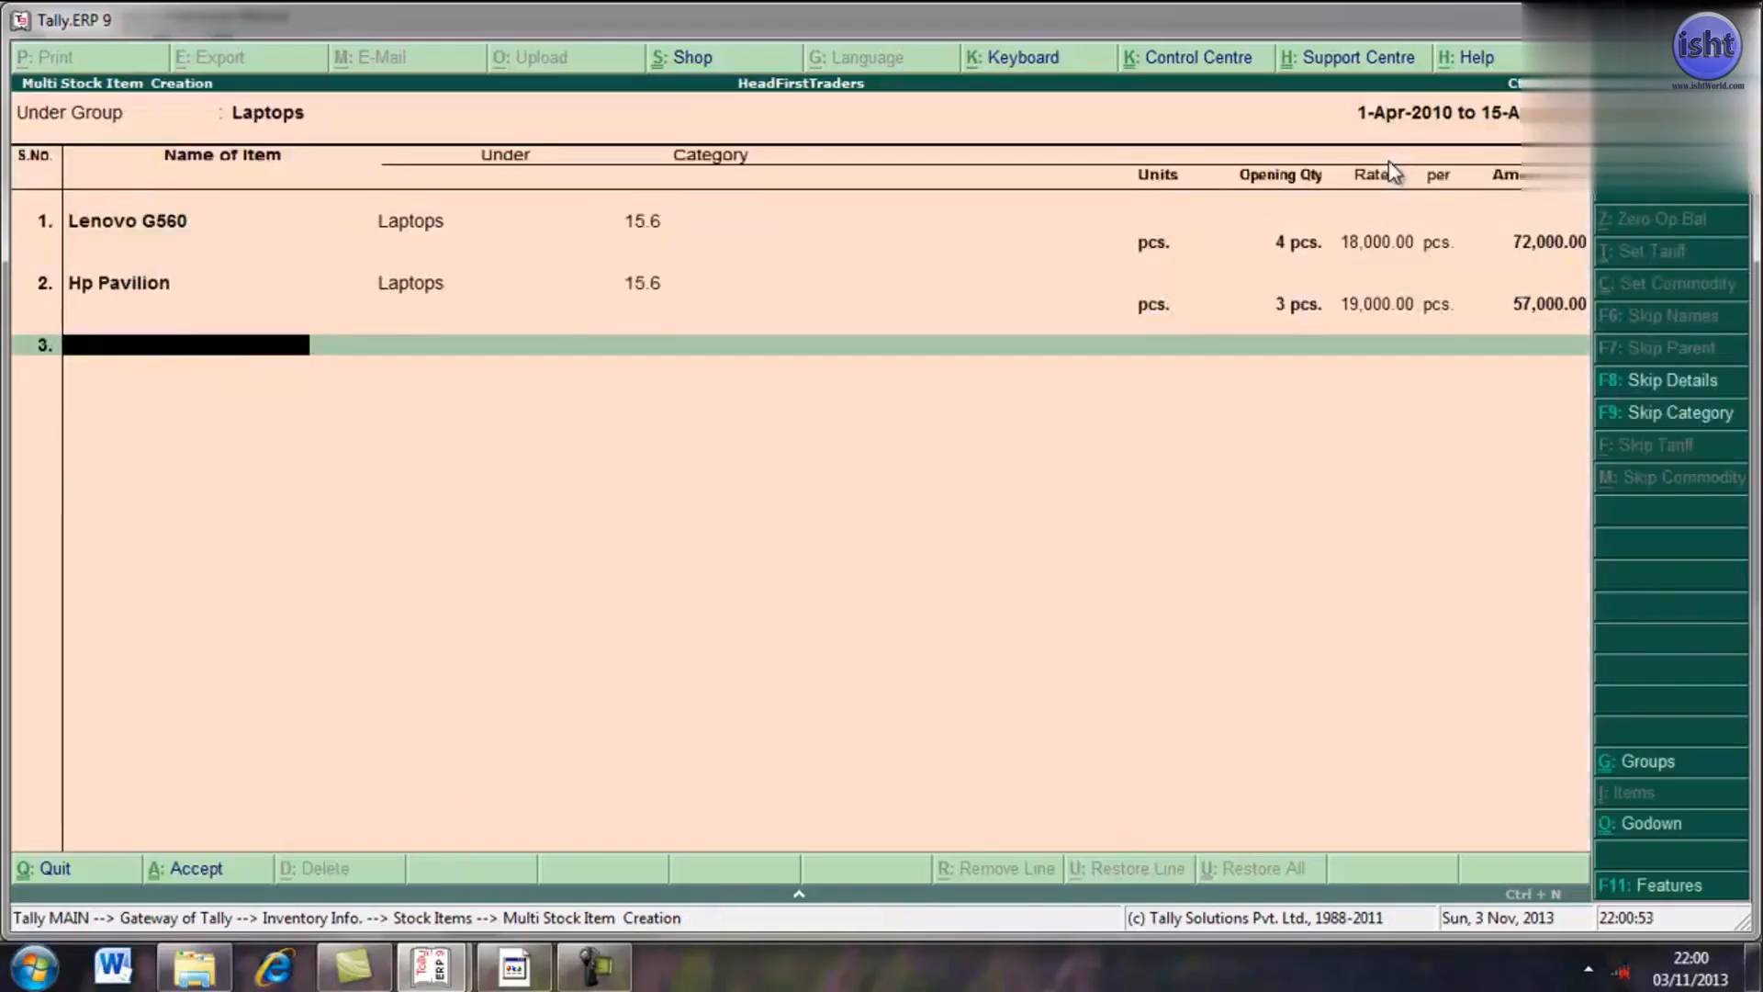
- Add the third stock item Lenovo G460 with category 14.8 and unit pcs
{"action": "type", "text": "Lenovo"}
{"action": "type", "text": "n"}
{"action": "key", "text": "BackSpace"}
{"action": "type", "text": "G460"}
{"action": "key", "text": "Return"}
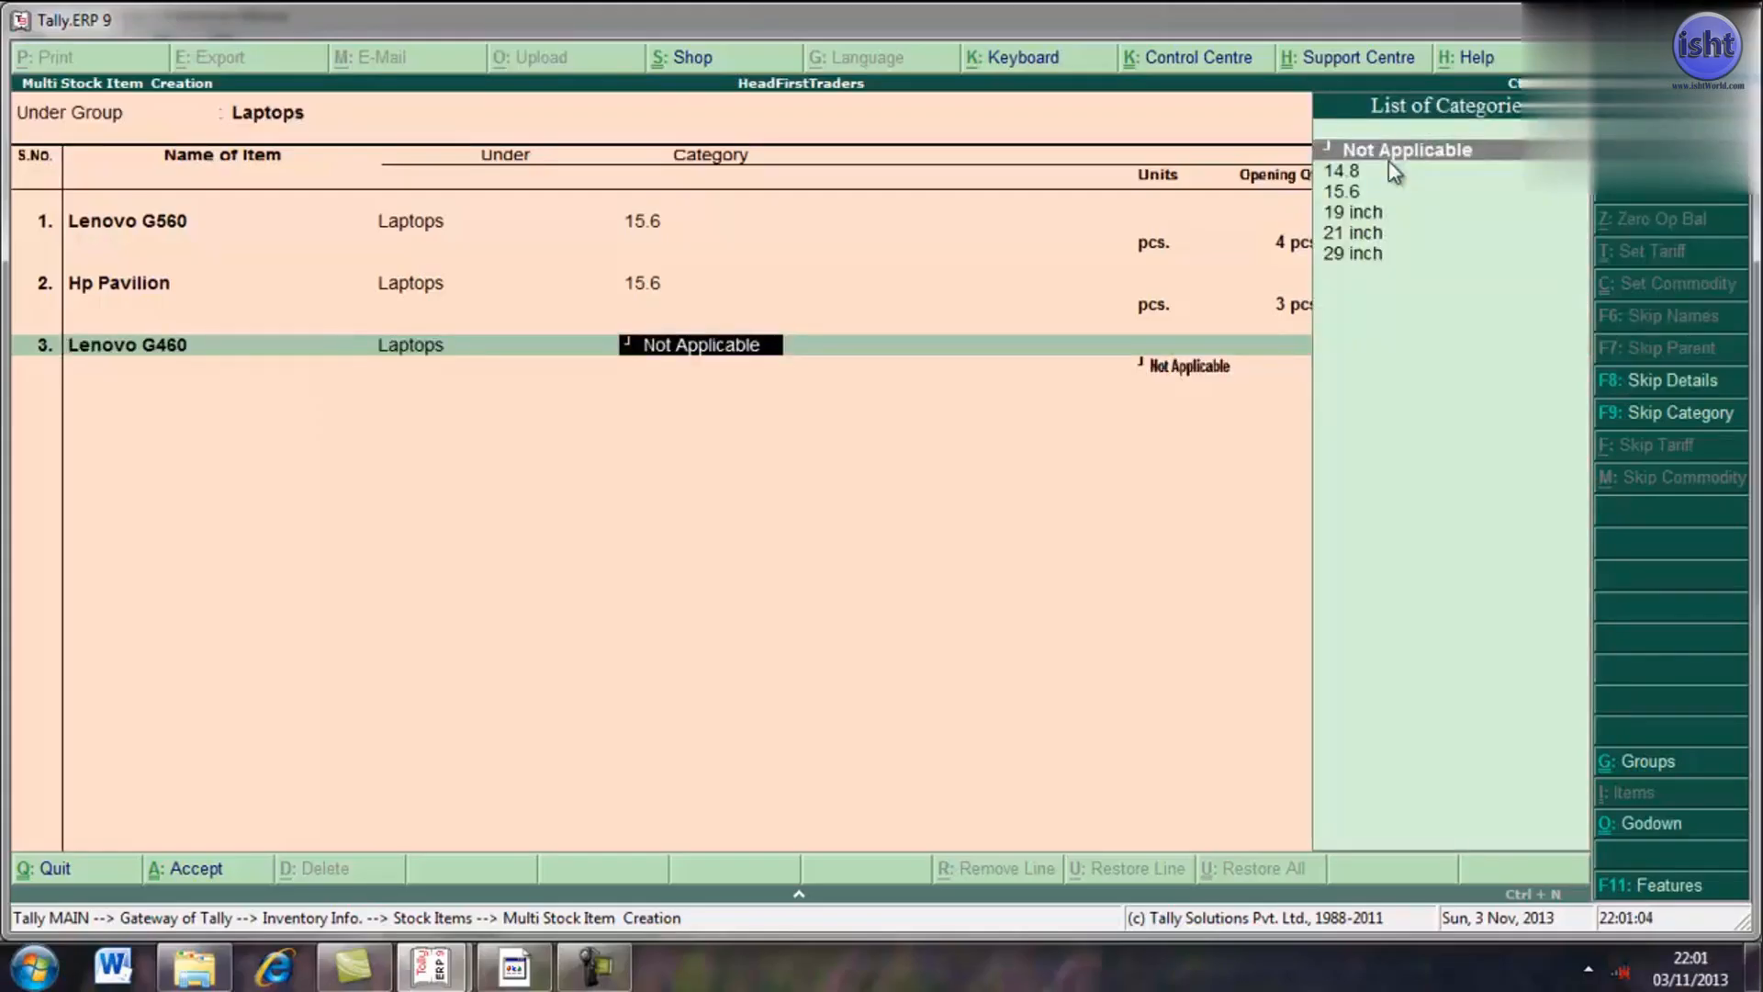
{"action": "key", "text": "Down"}
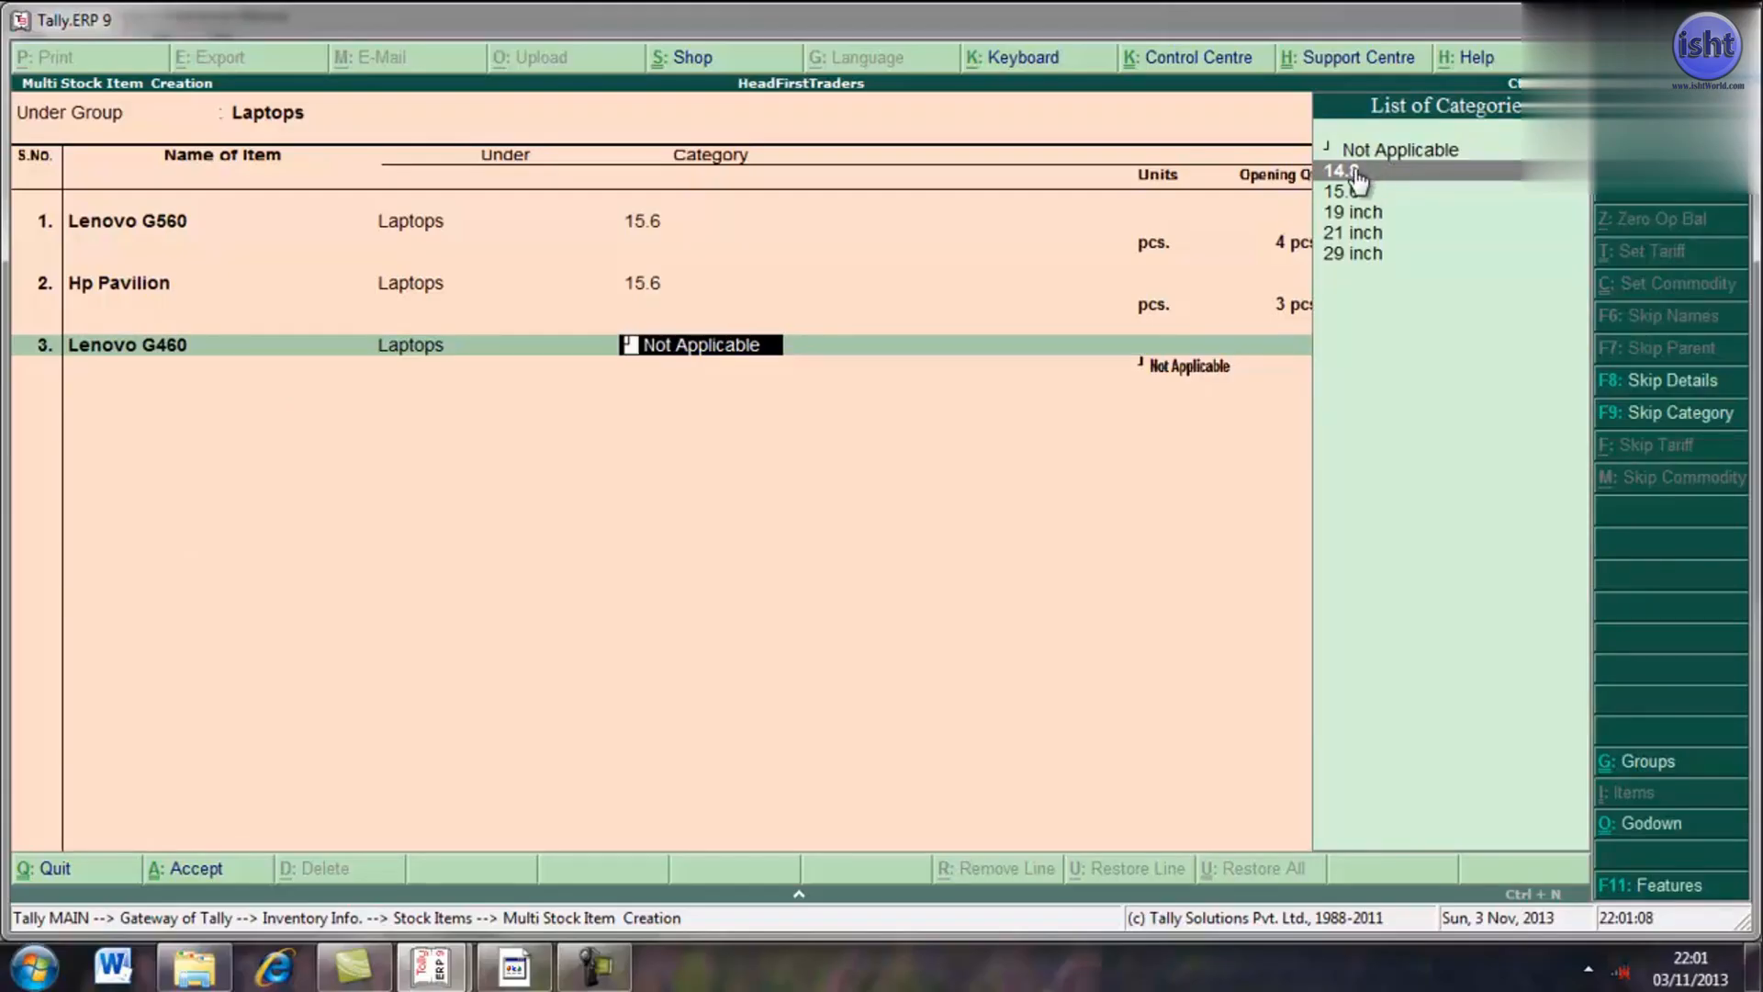
{"action": "left_click", "coordinate": [1357, 174]}
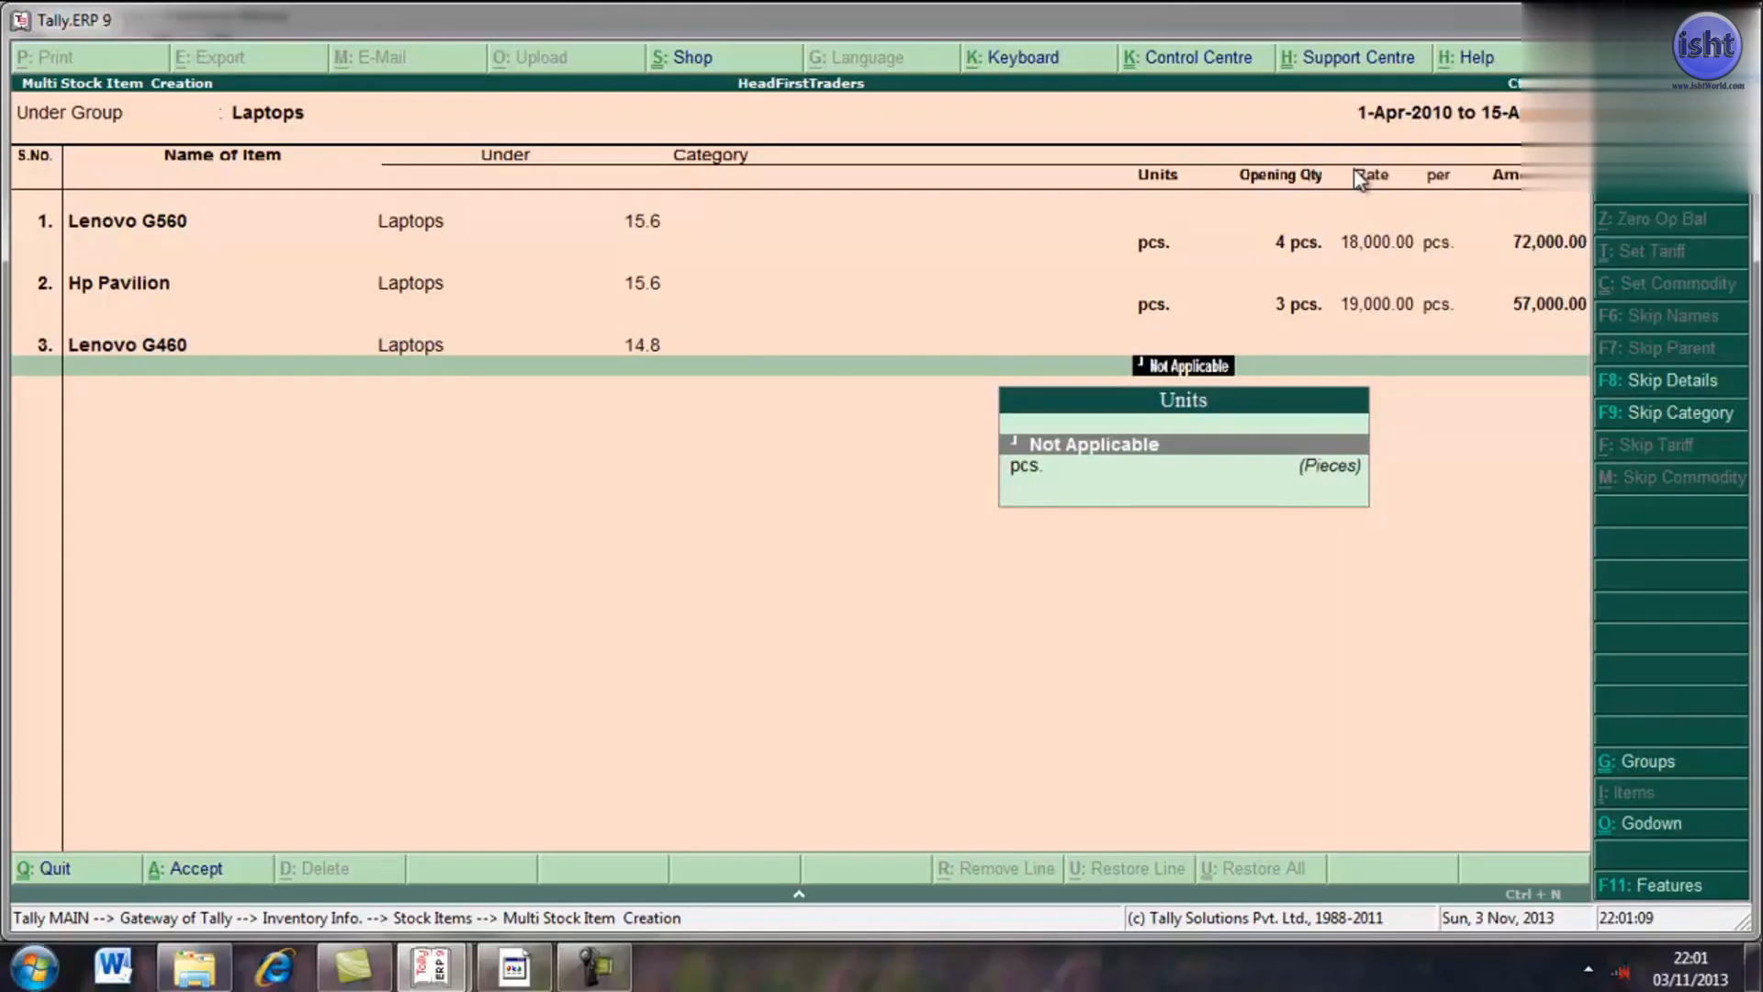
{"action": "key", "text": "Down"}
{"action": "key", "text": "Return"}
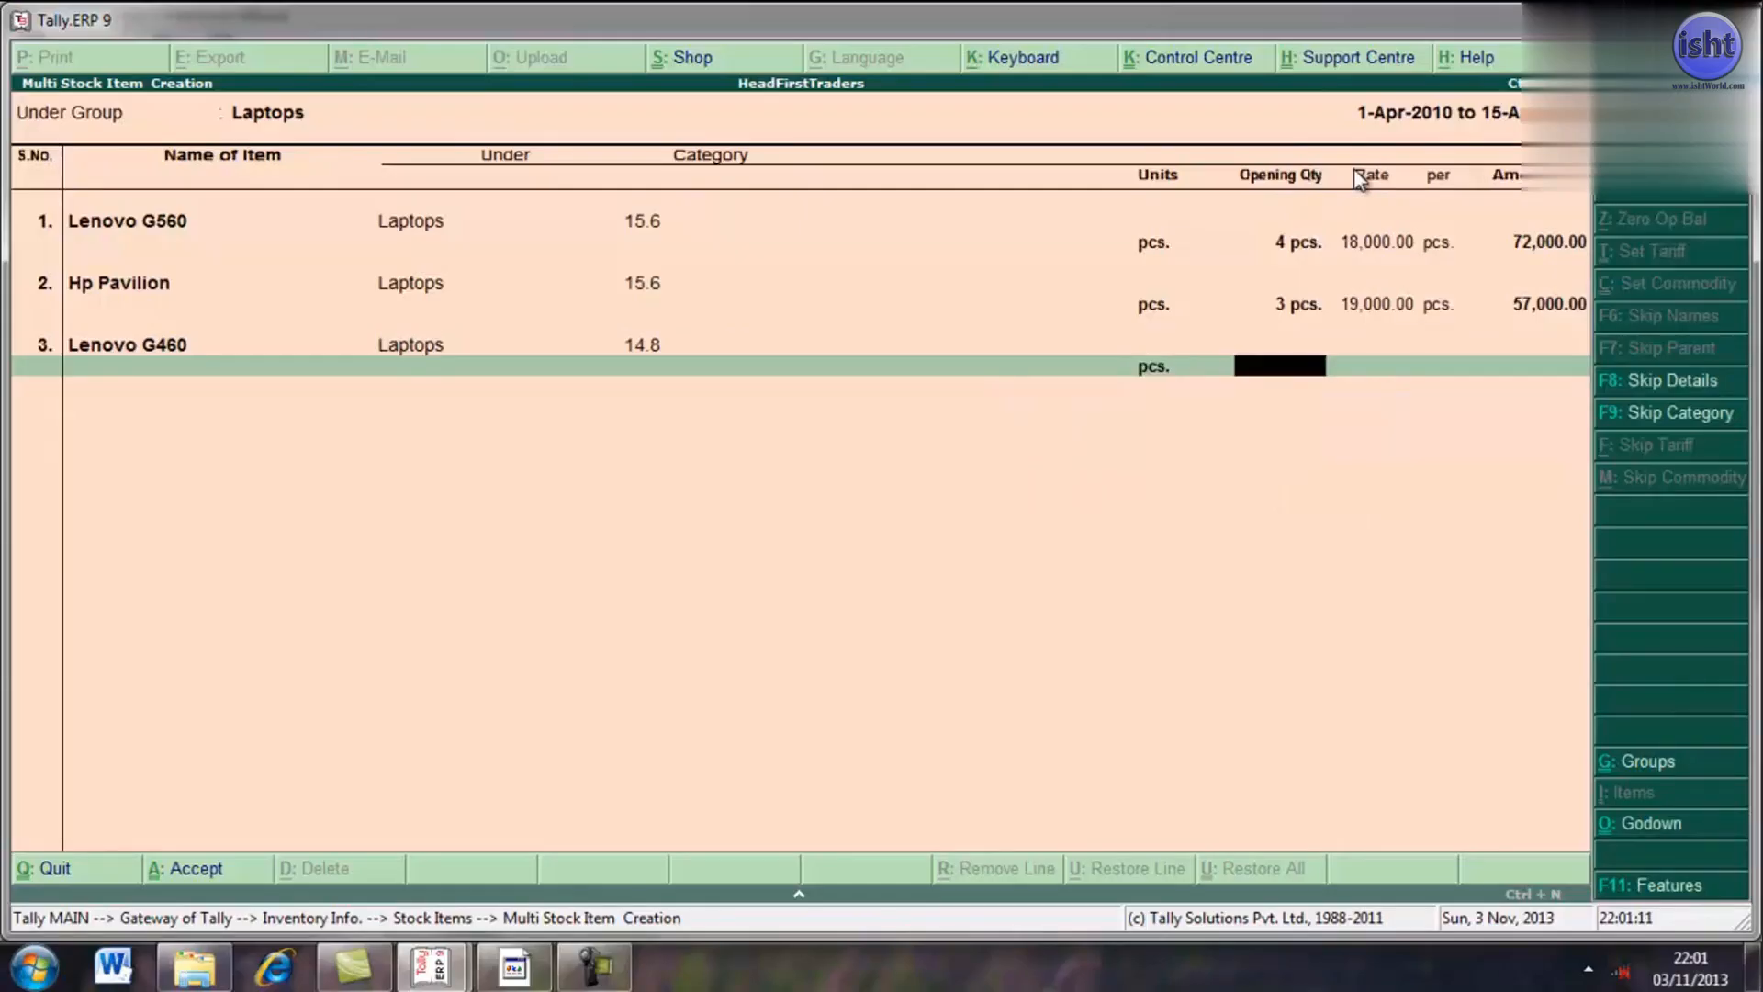
- Give Lenovo G460 an opening quantity of 2 pcs. at Main Location with a rate of 16000 per pcs
{"action": "type", "text": "2"}
{"action": "key", "text": "Return"}
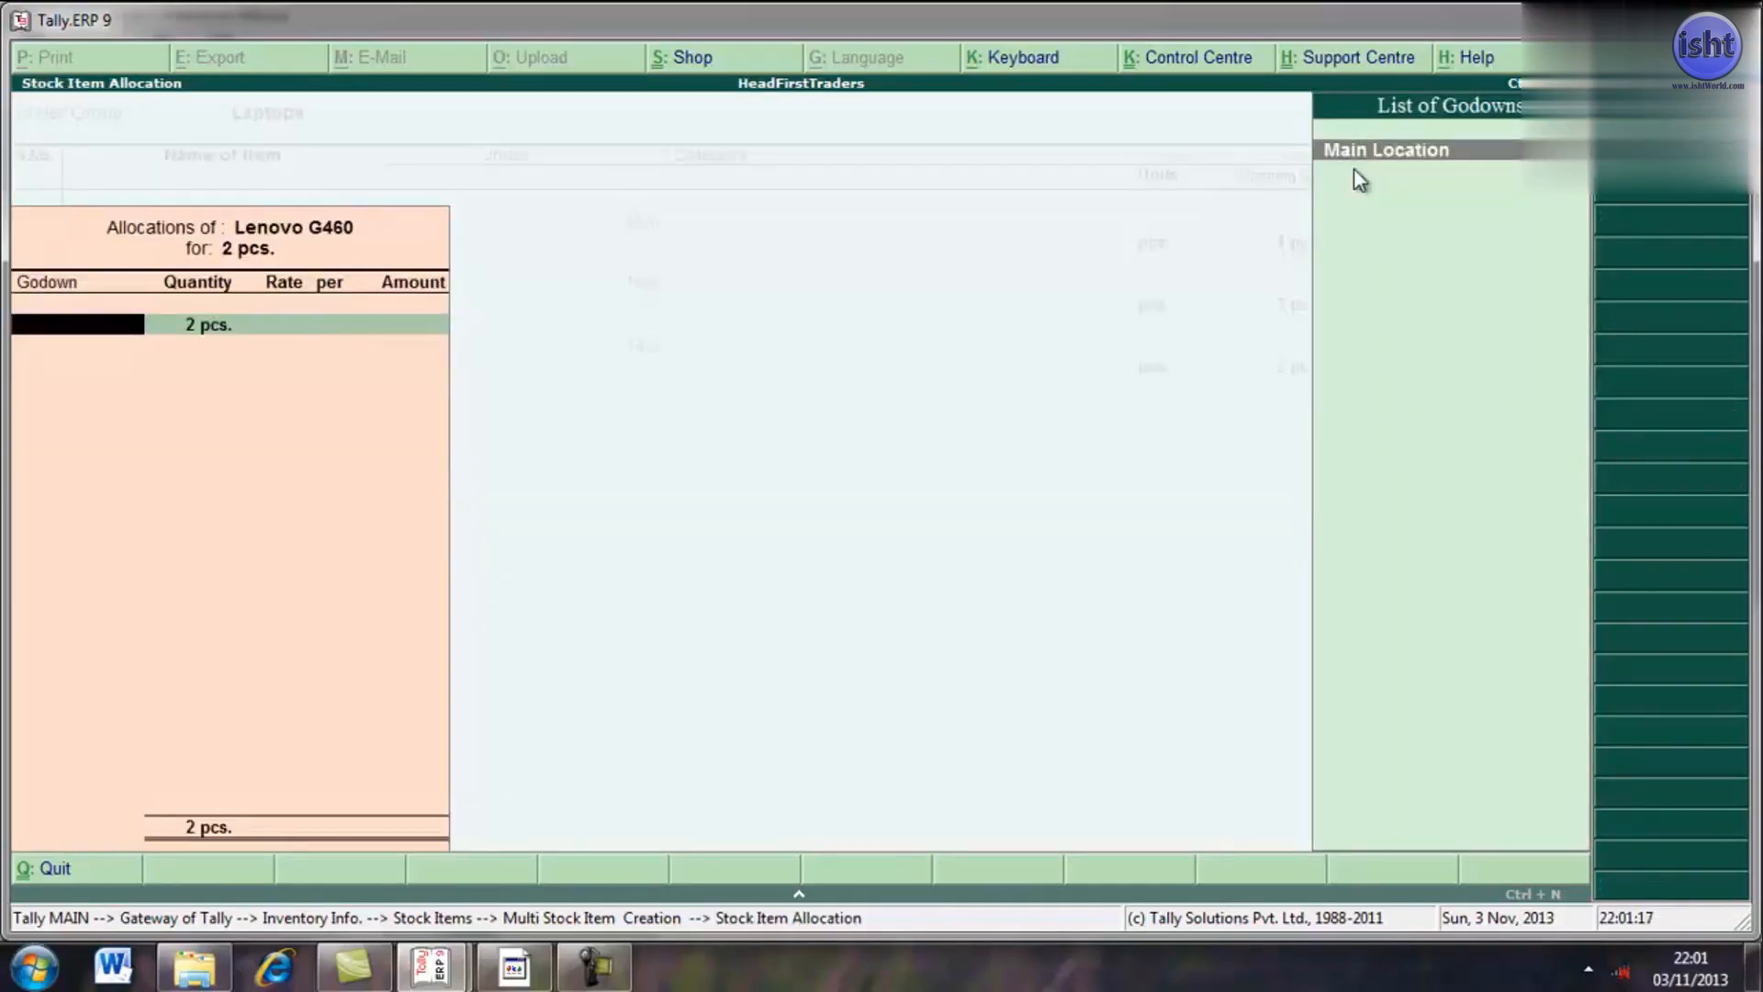
{"action": "key", "text": "Return"}
{"action": "key", "text": "Return"}
{"action": "type", "text": "16000"}
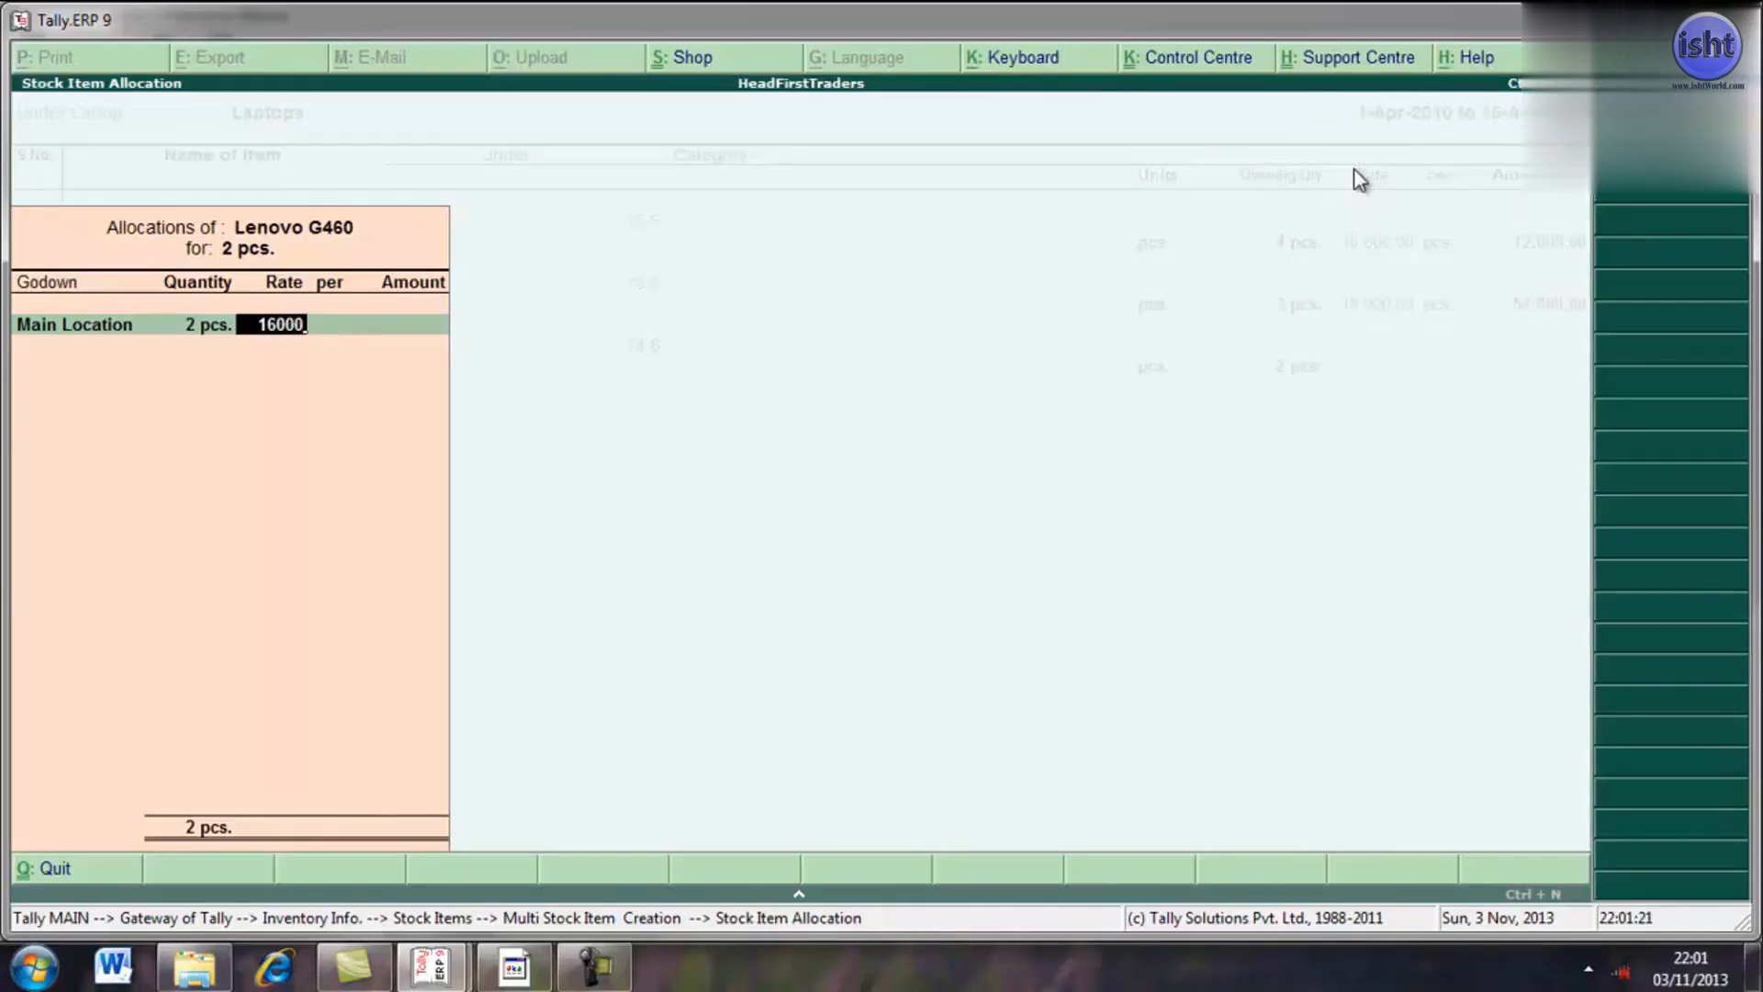
{"action": "key", "text": "Return"}
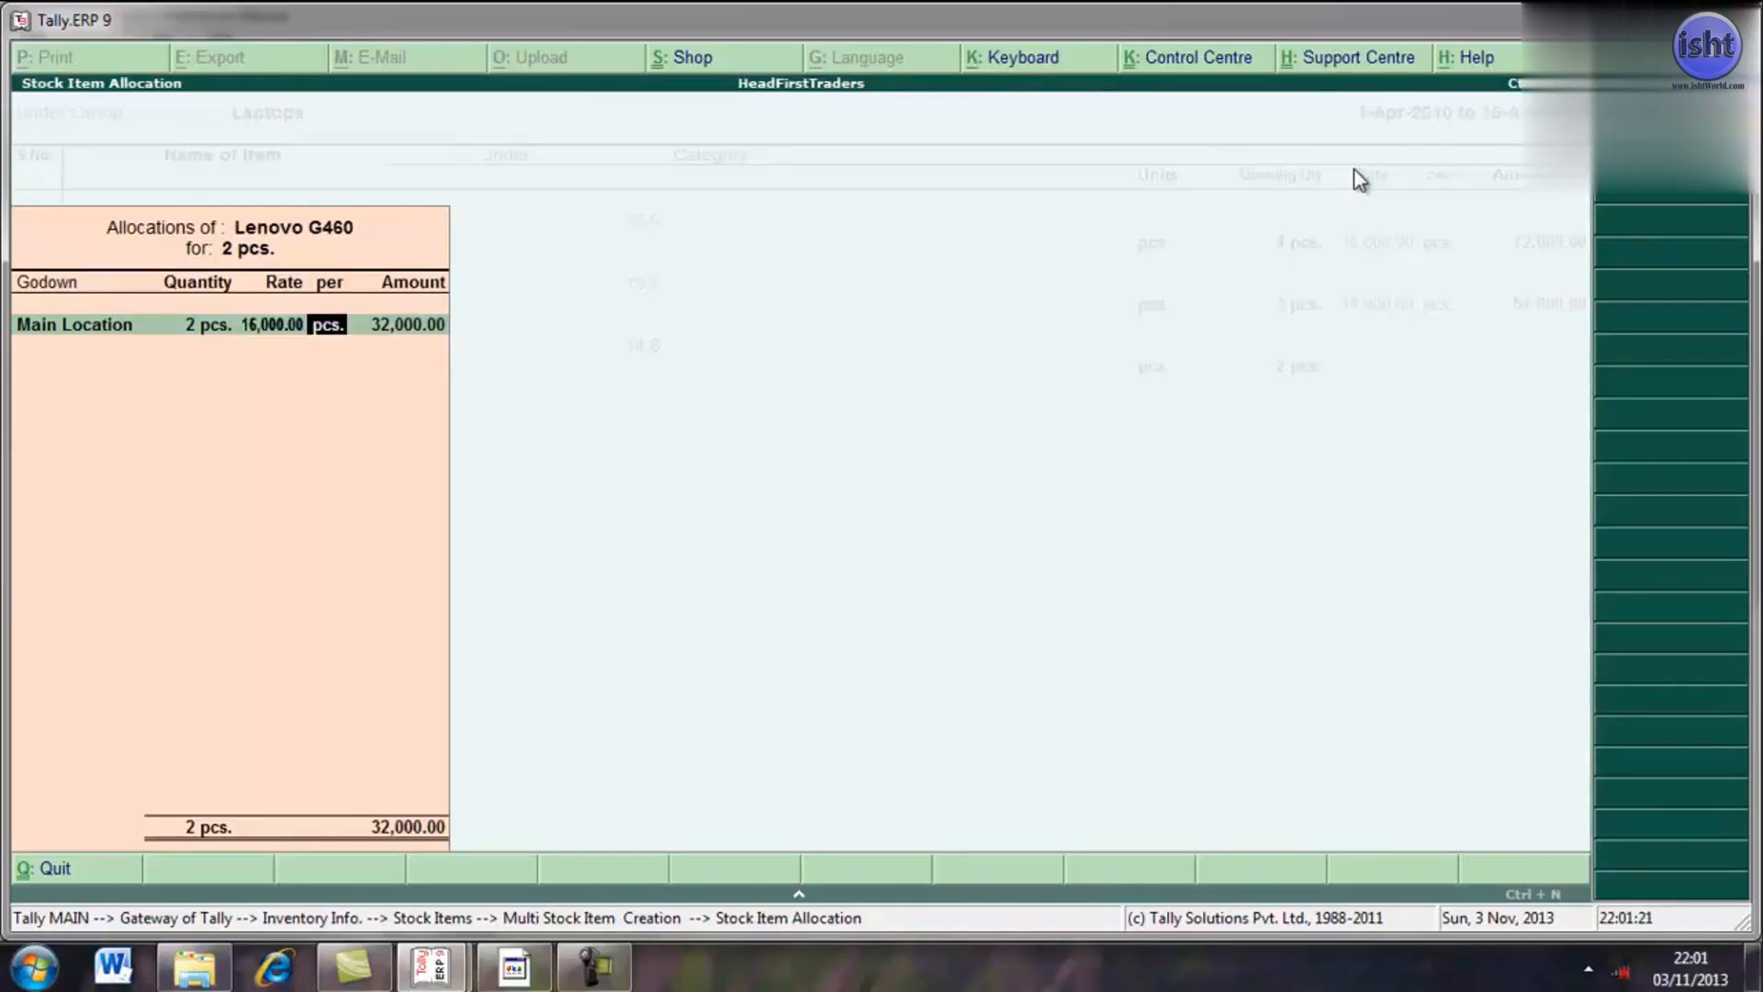
{"action": "key", "text": "Return"}
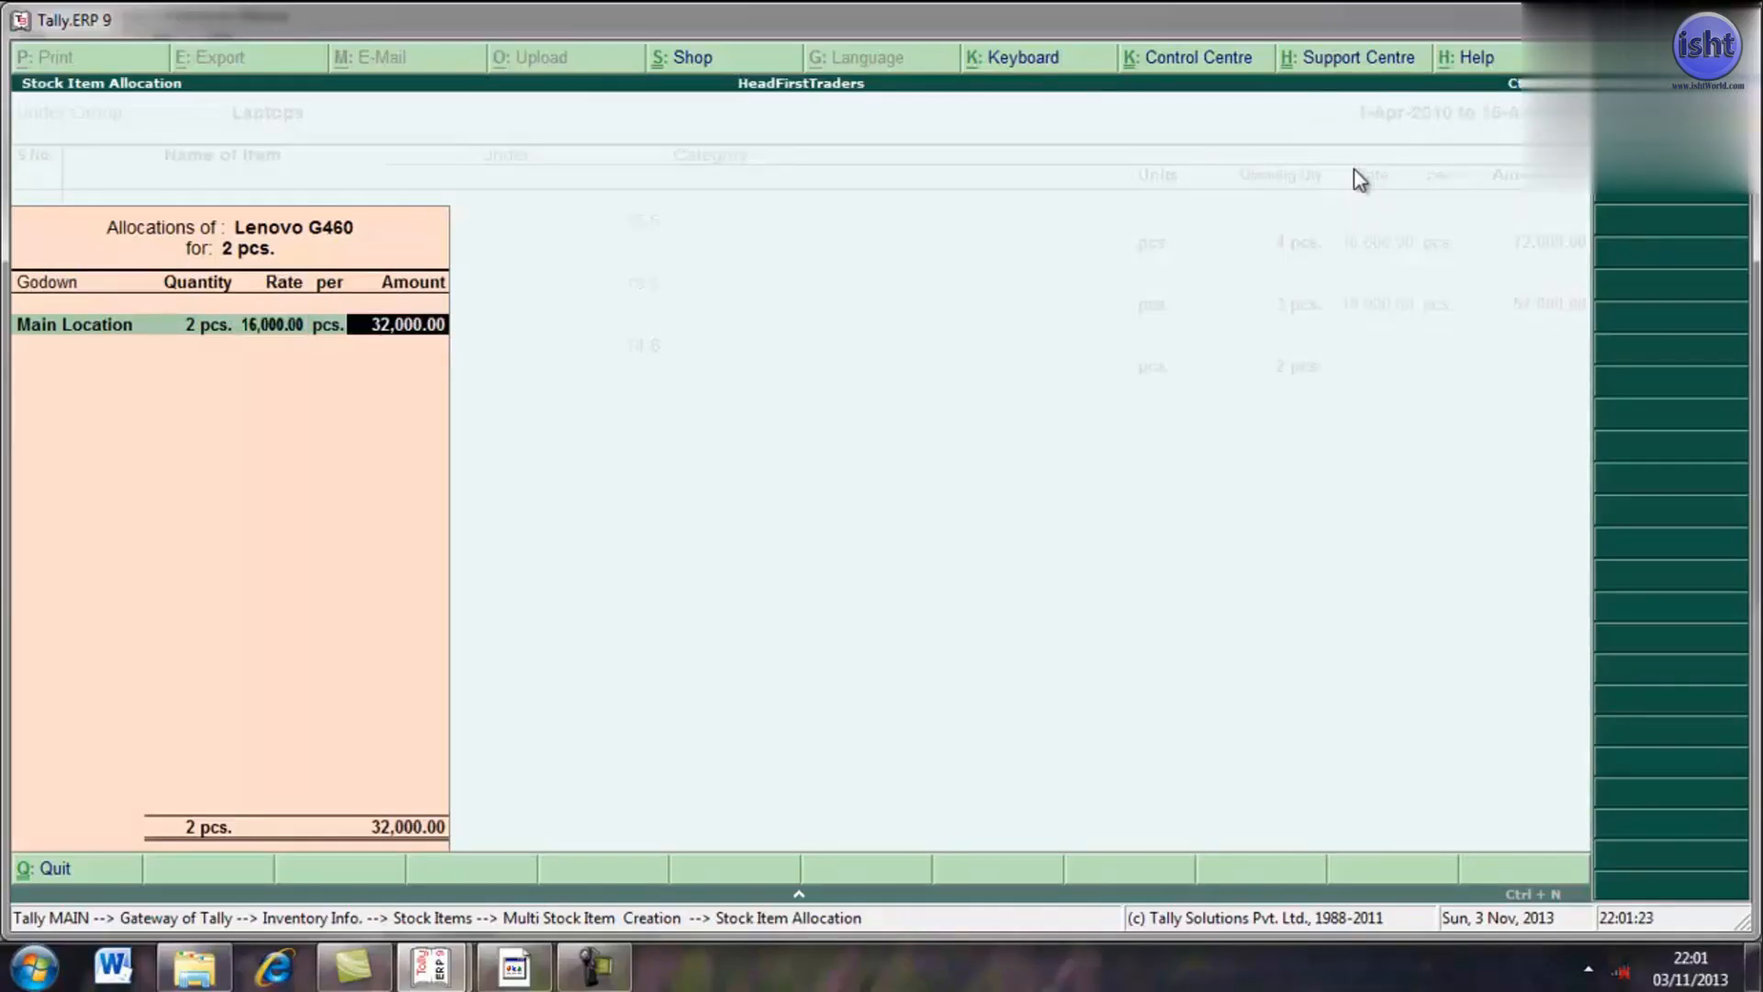
{"action": "key", "text": "Return"}
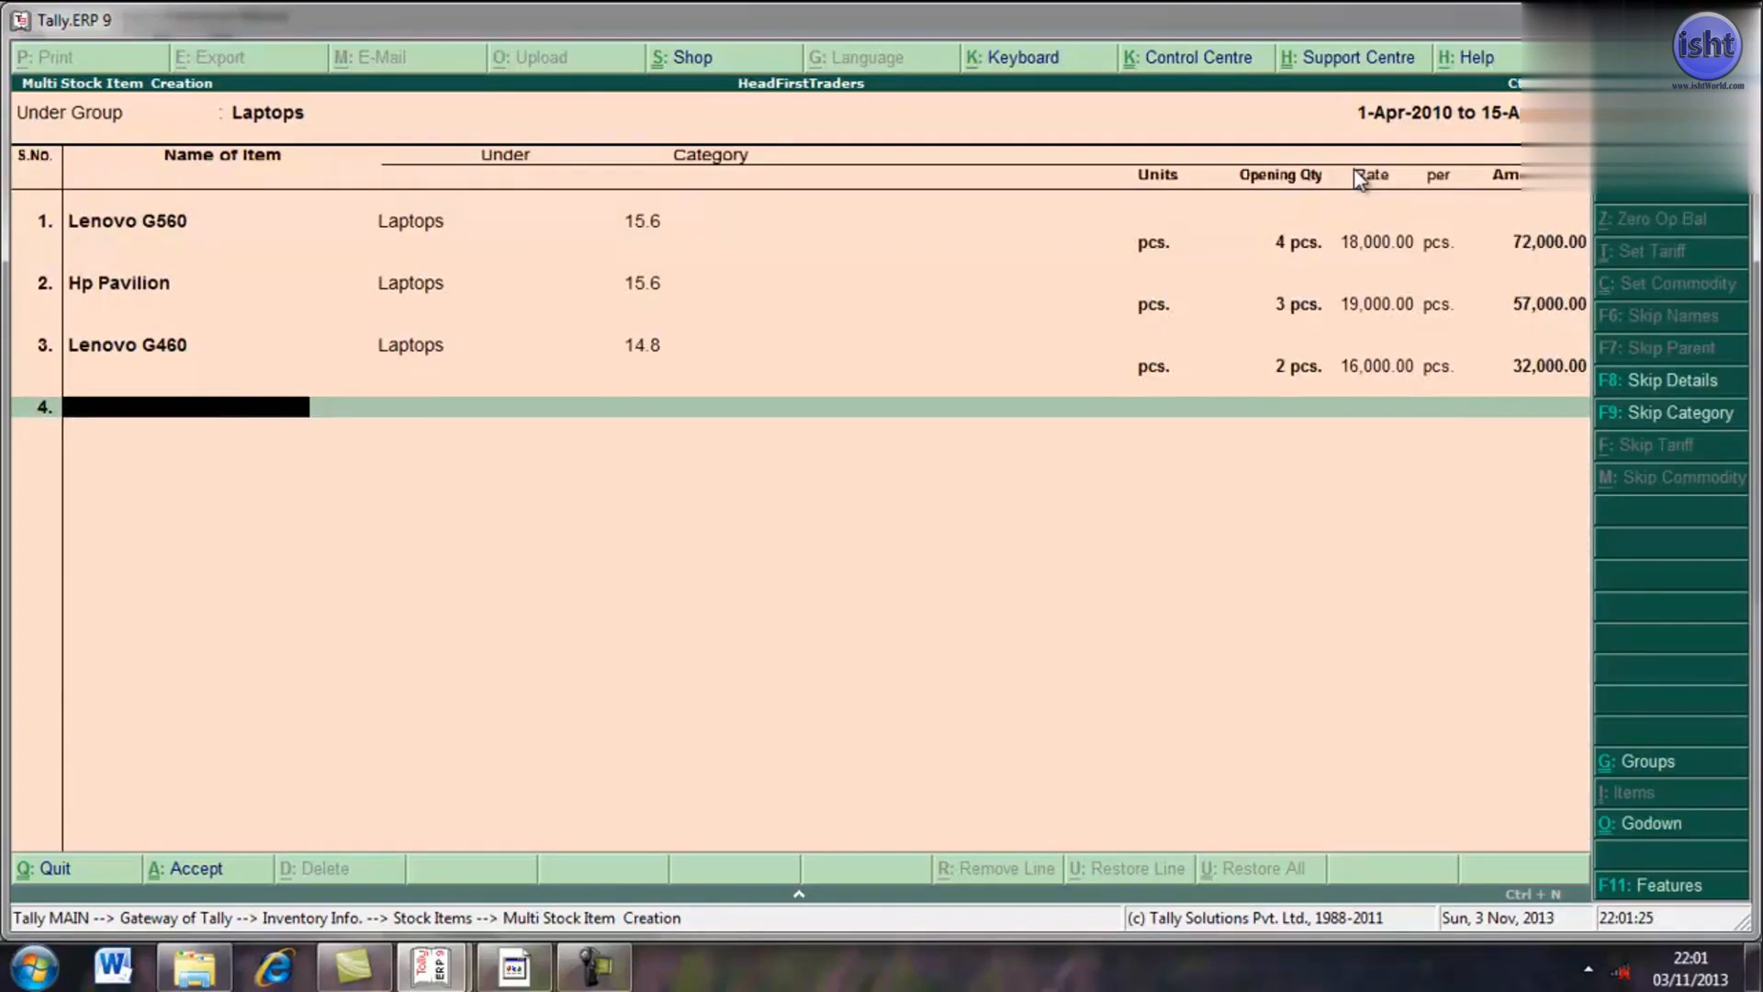
- Add the fourth stock item Hp Series with category 14.8 and unit pcs
{"action": "type", "text": "Hp Series"}
{"action": "key", "text": "Return"}
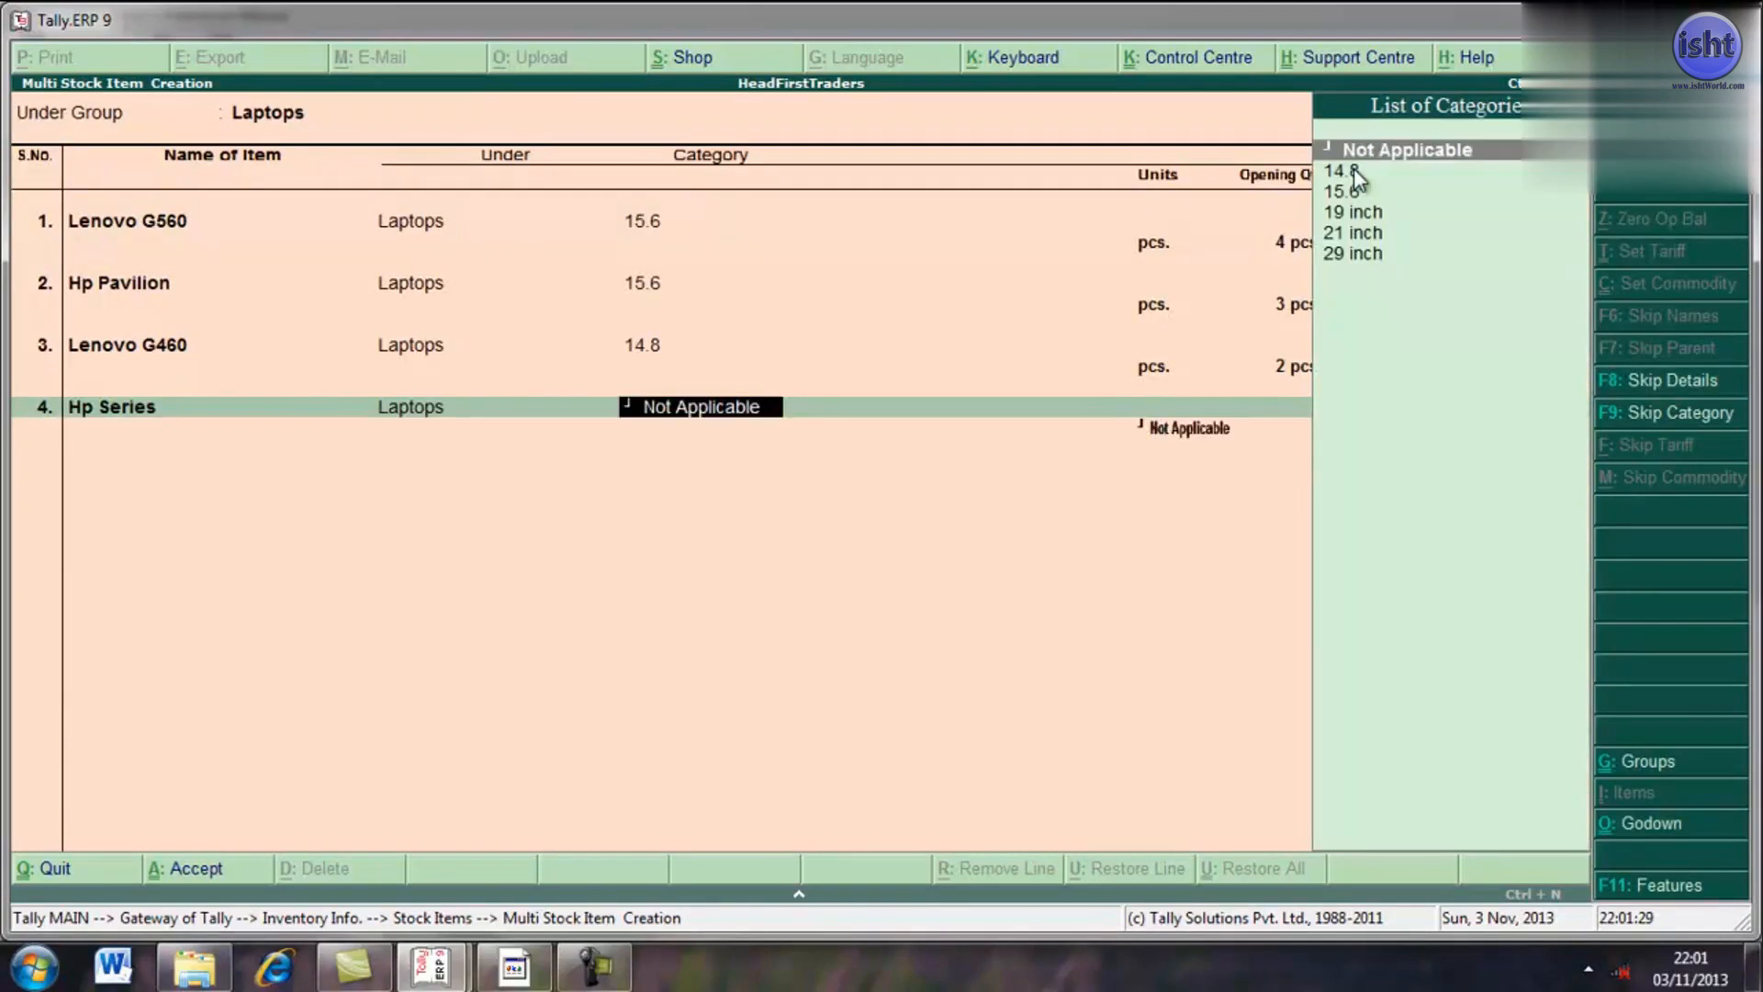
{"action": "key", "text": "Down"}
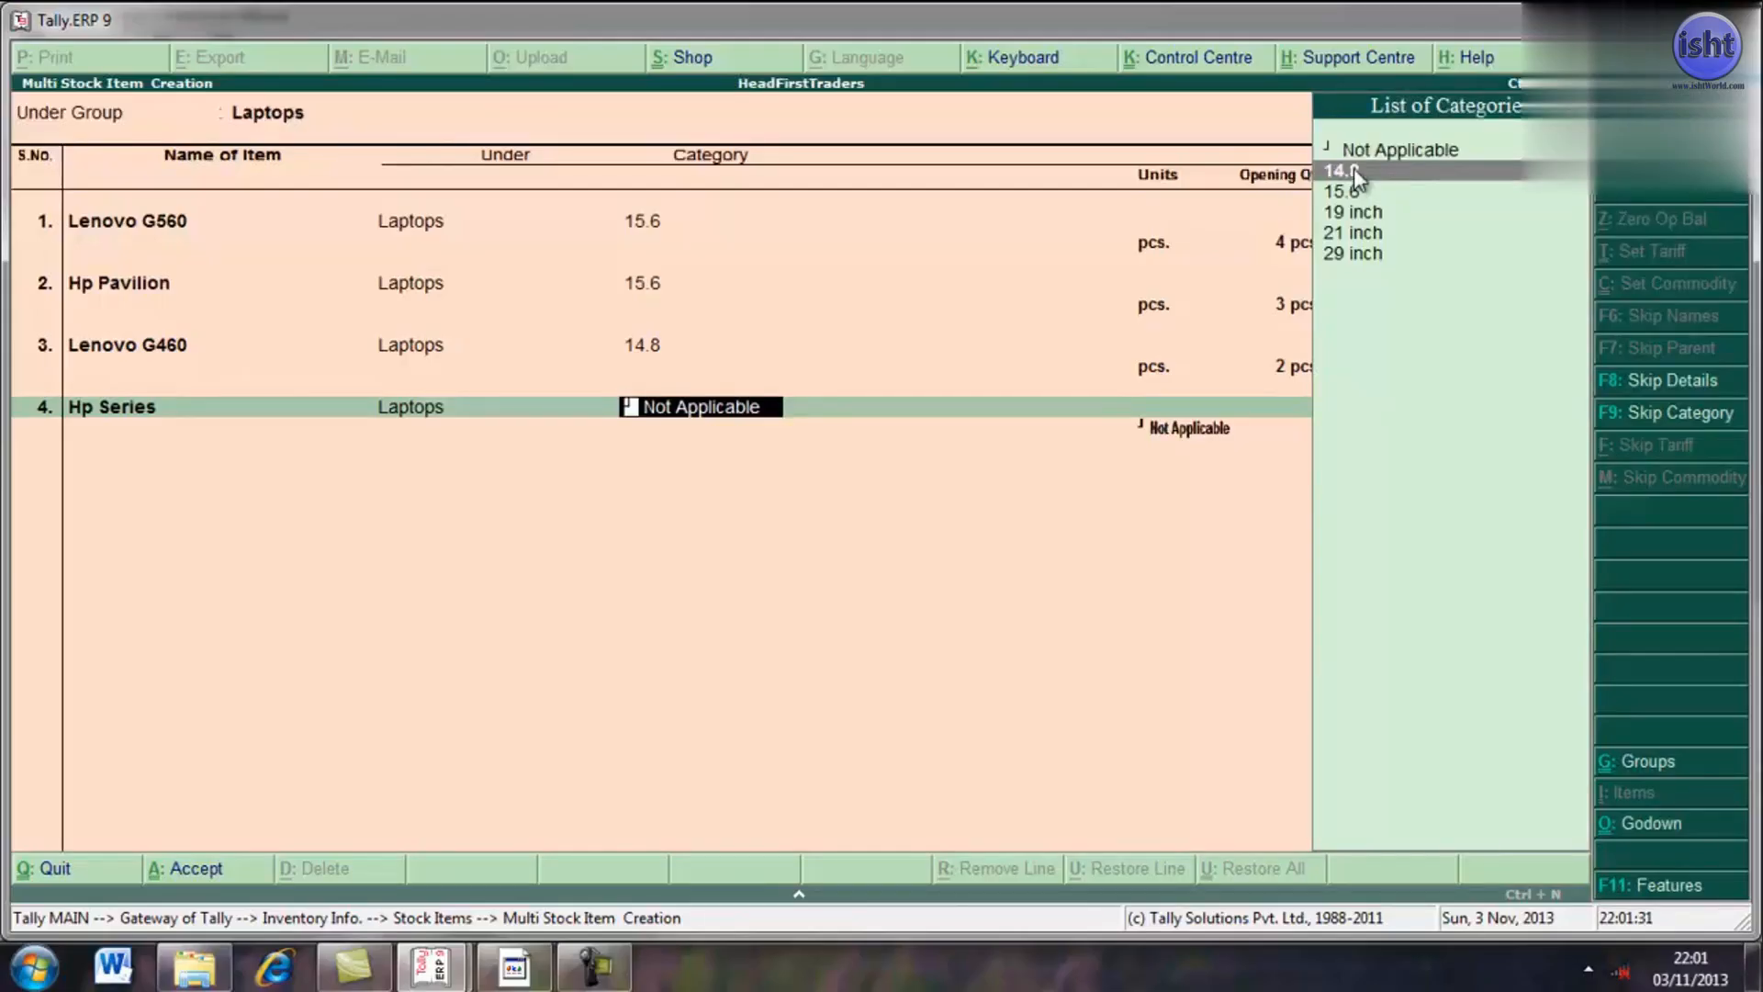
{"action": "key", "text": "Return"}
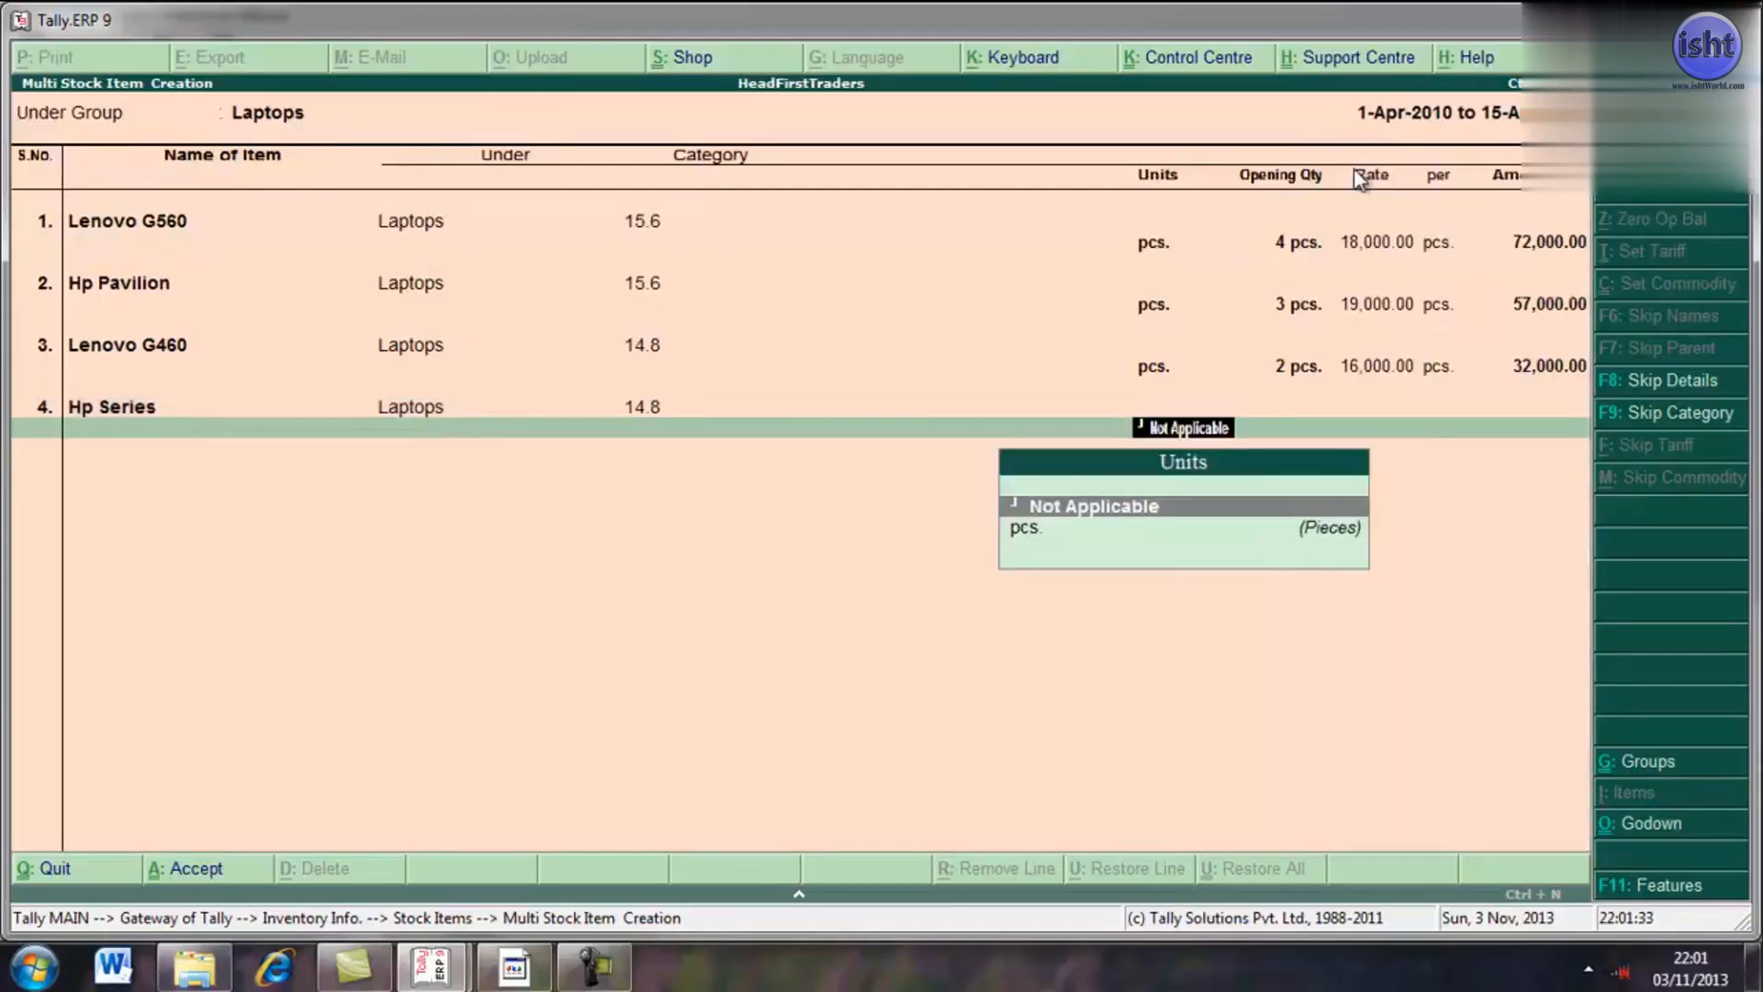
{"action": "key", "text": "Down"}
{"action": "key", "text": "Return"}
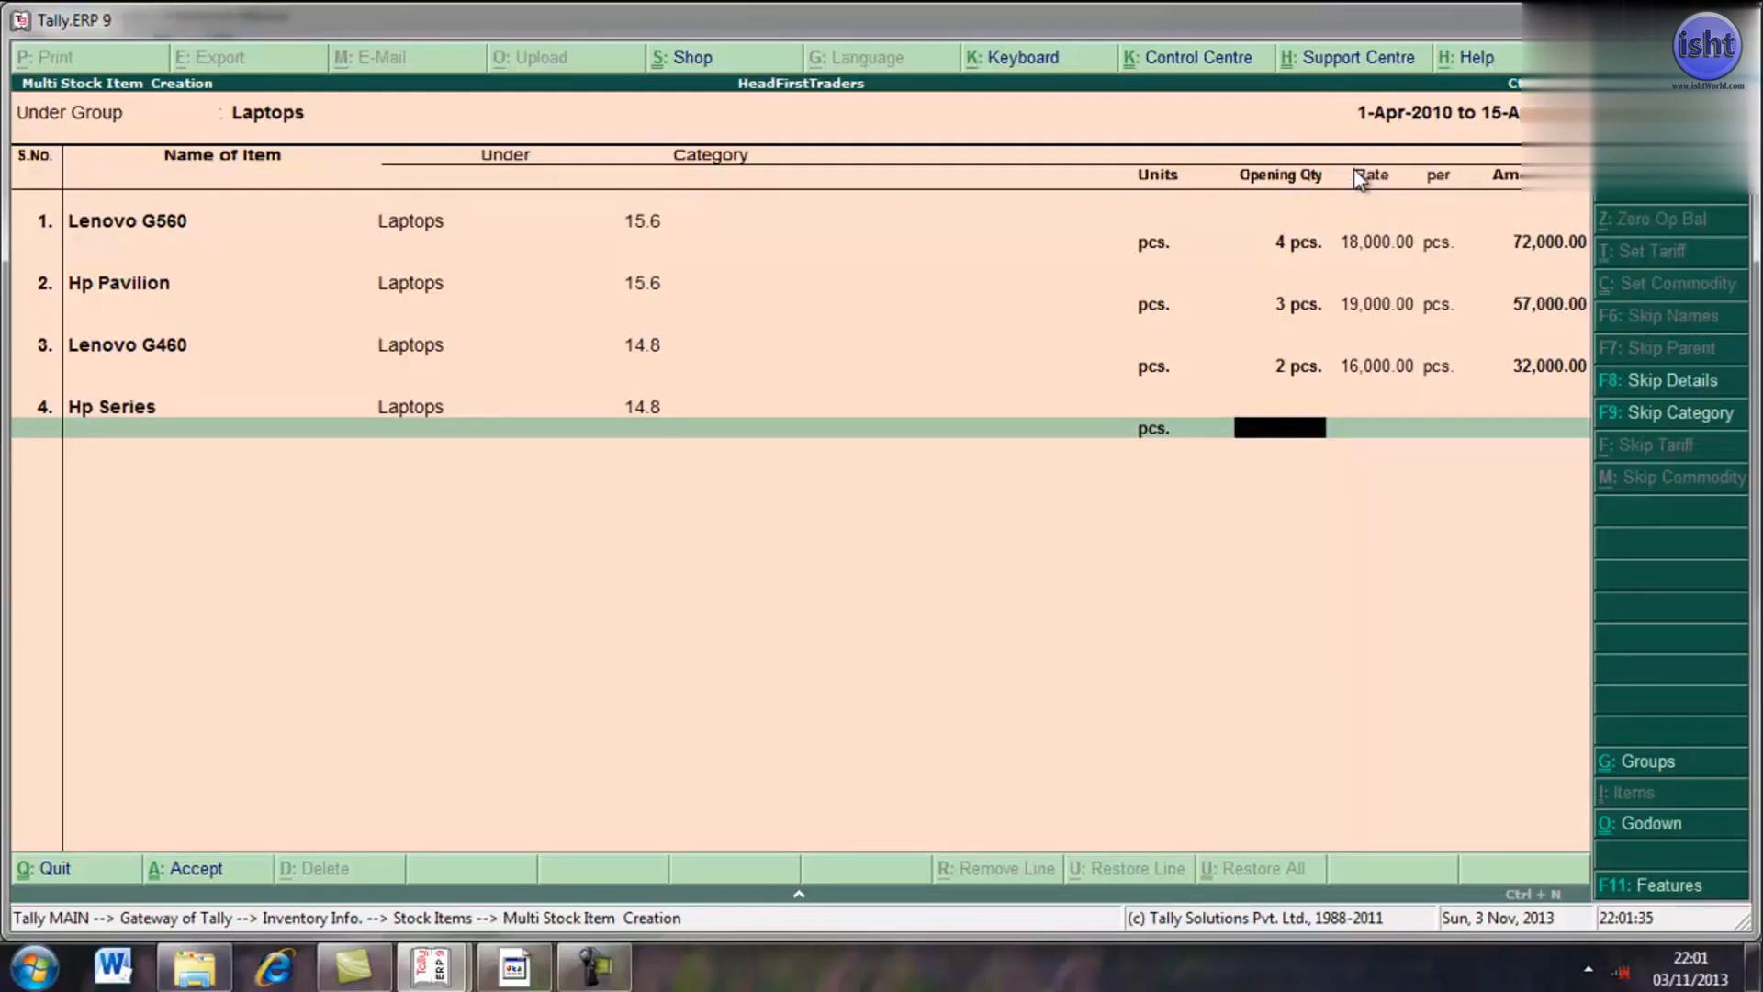
- Give Hp Series an opening quantity of 6 pcs. at Main Location with a rate of 14500 per pcs., and save the Laptops stock items
{"action": "type", "text": "6"}
{"action": "key", "text": "Return"}
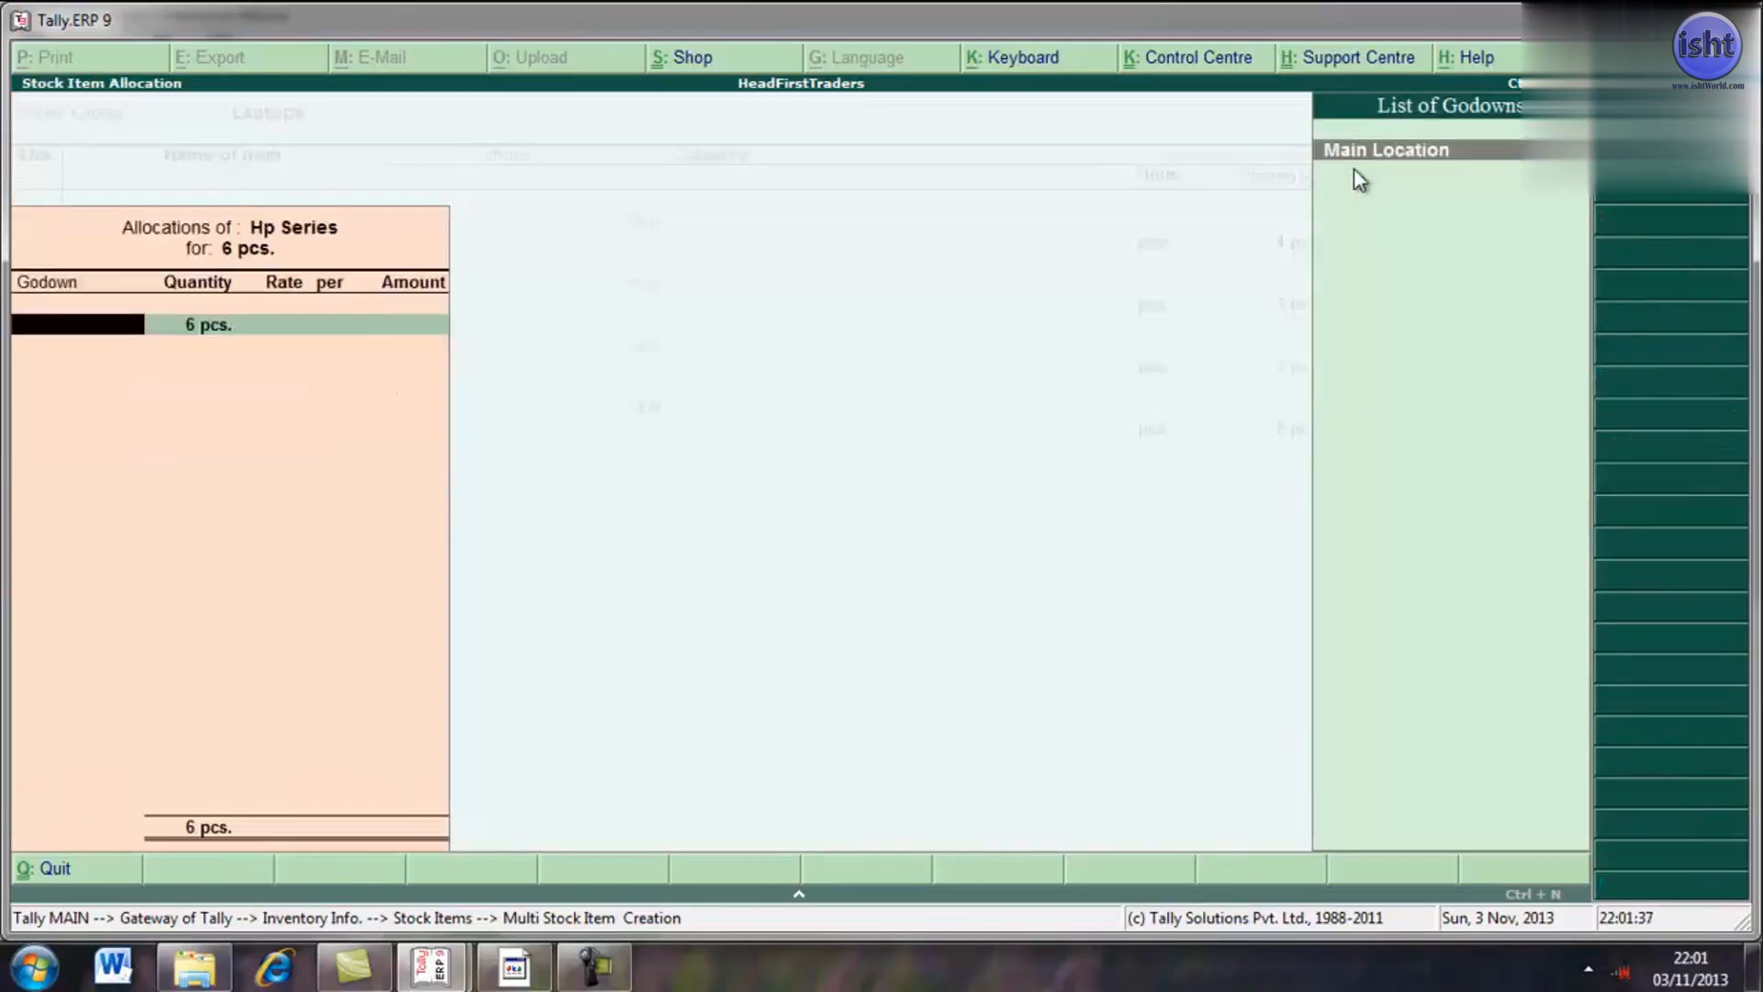
{"action": "key", "text": "Return"}
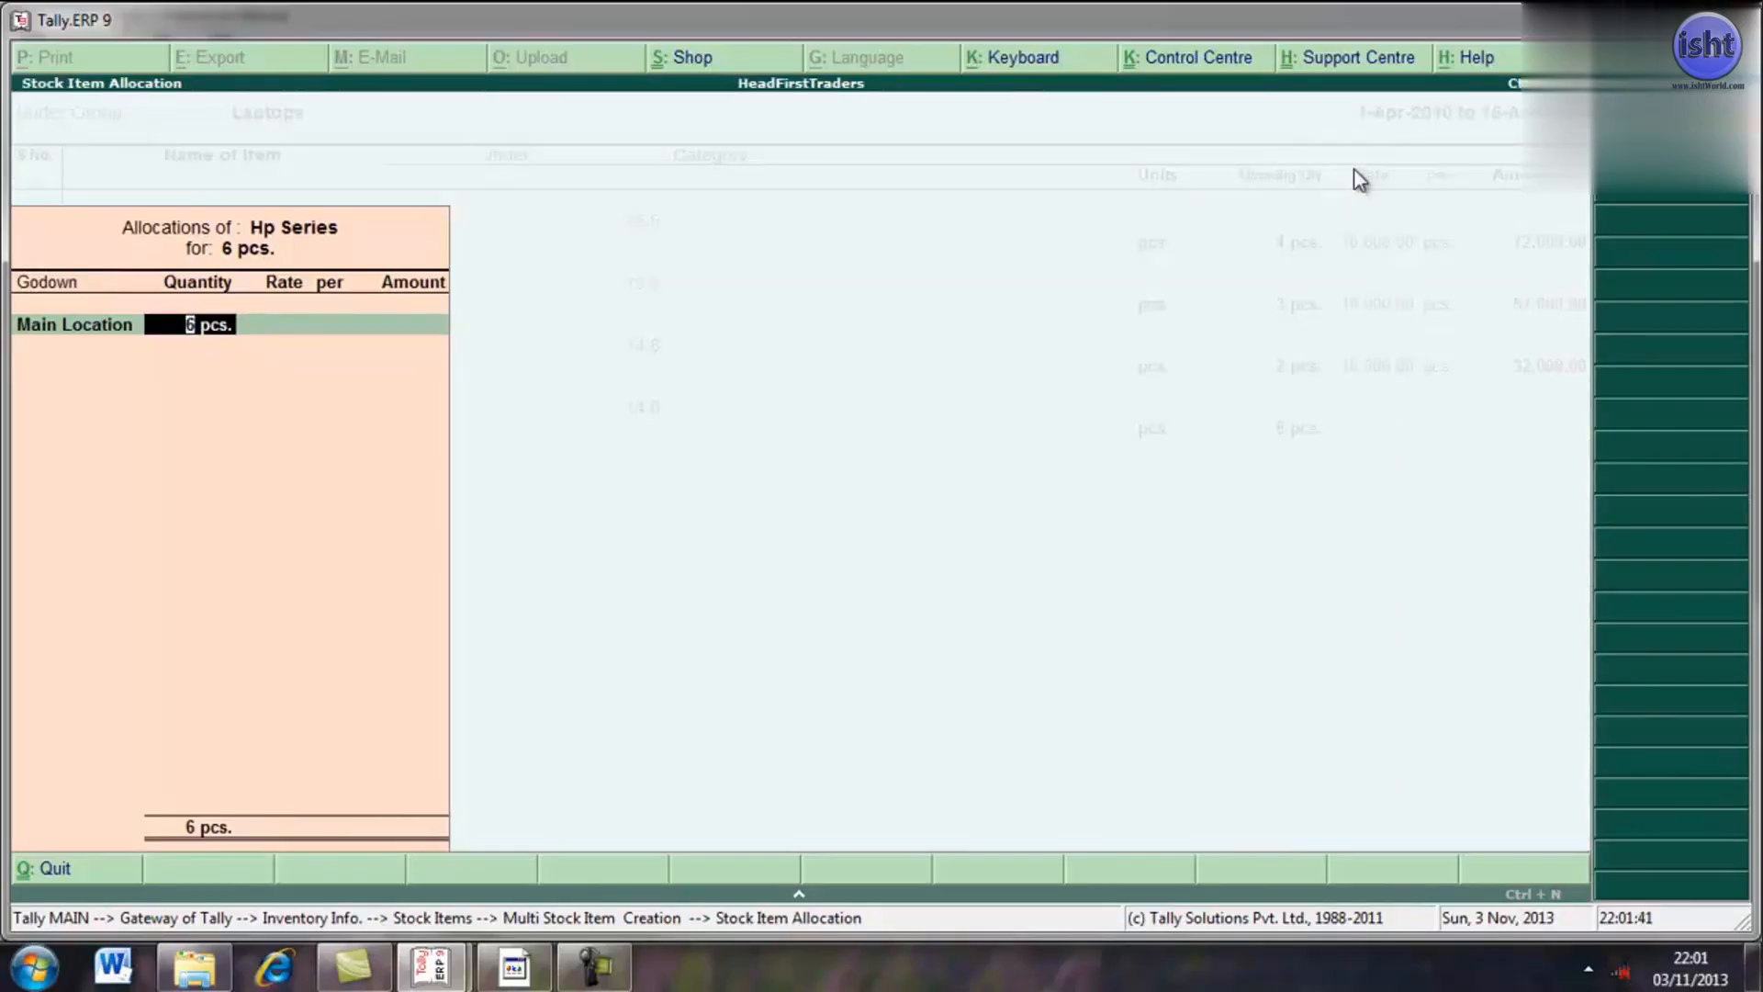
{"action": "key", "text": "Return"}
{"action": "type", "text": "14500"}
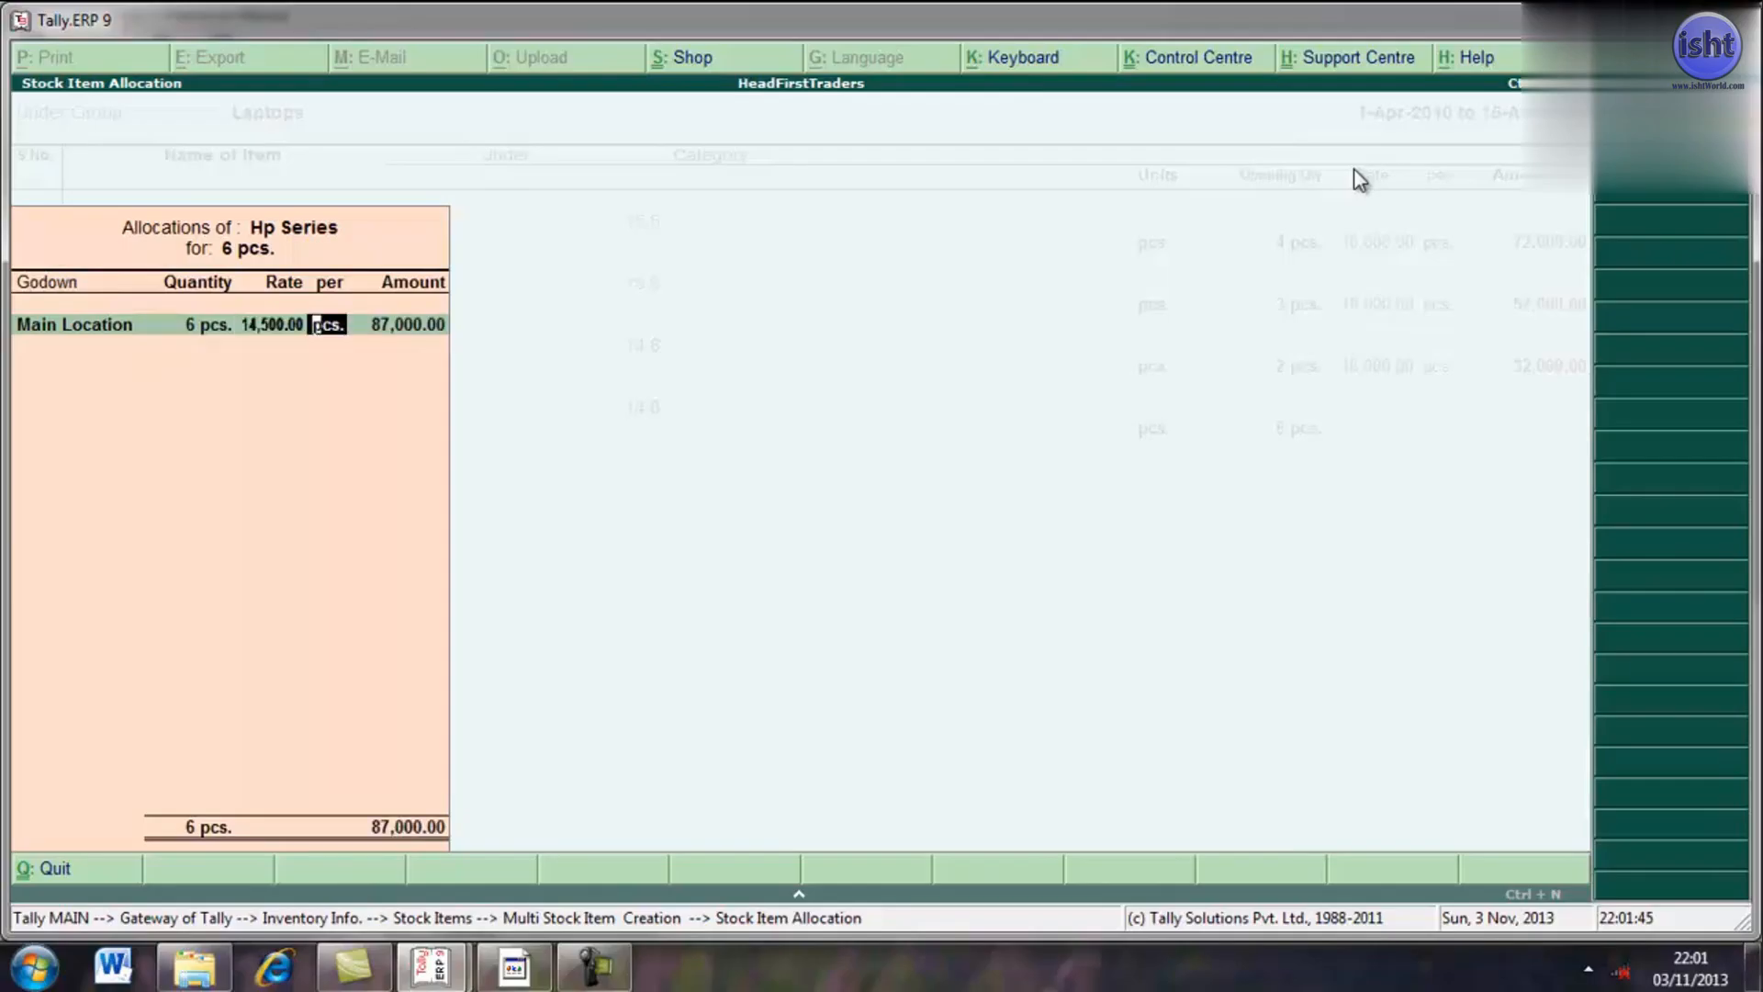
{"action": "key", "text": "Return"}
{"action": "key", "text": "Return"}
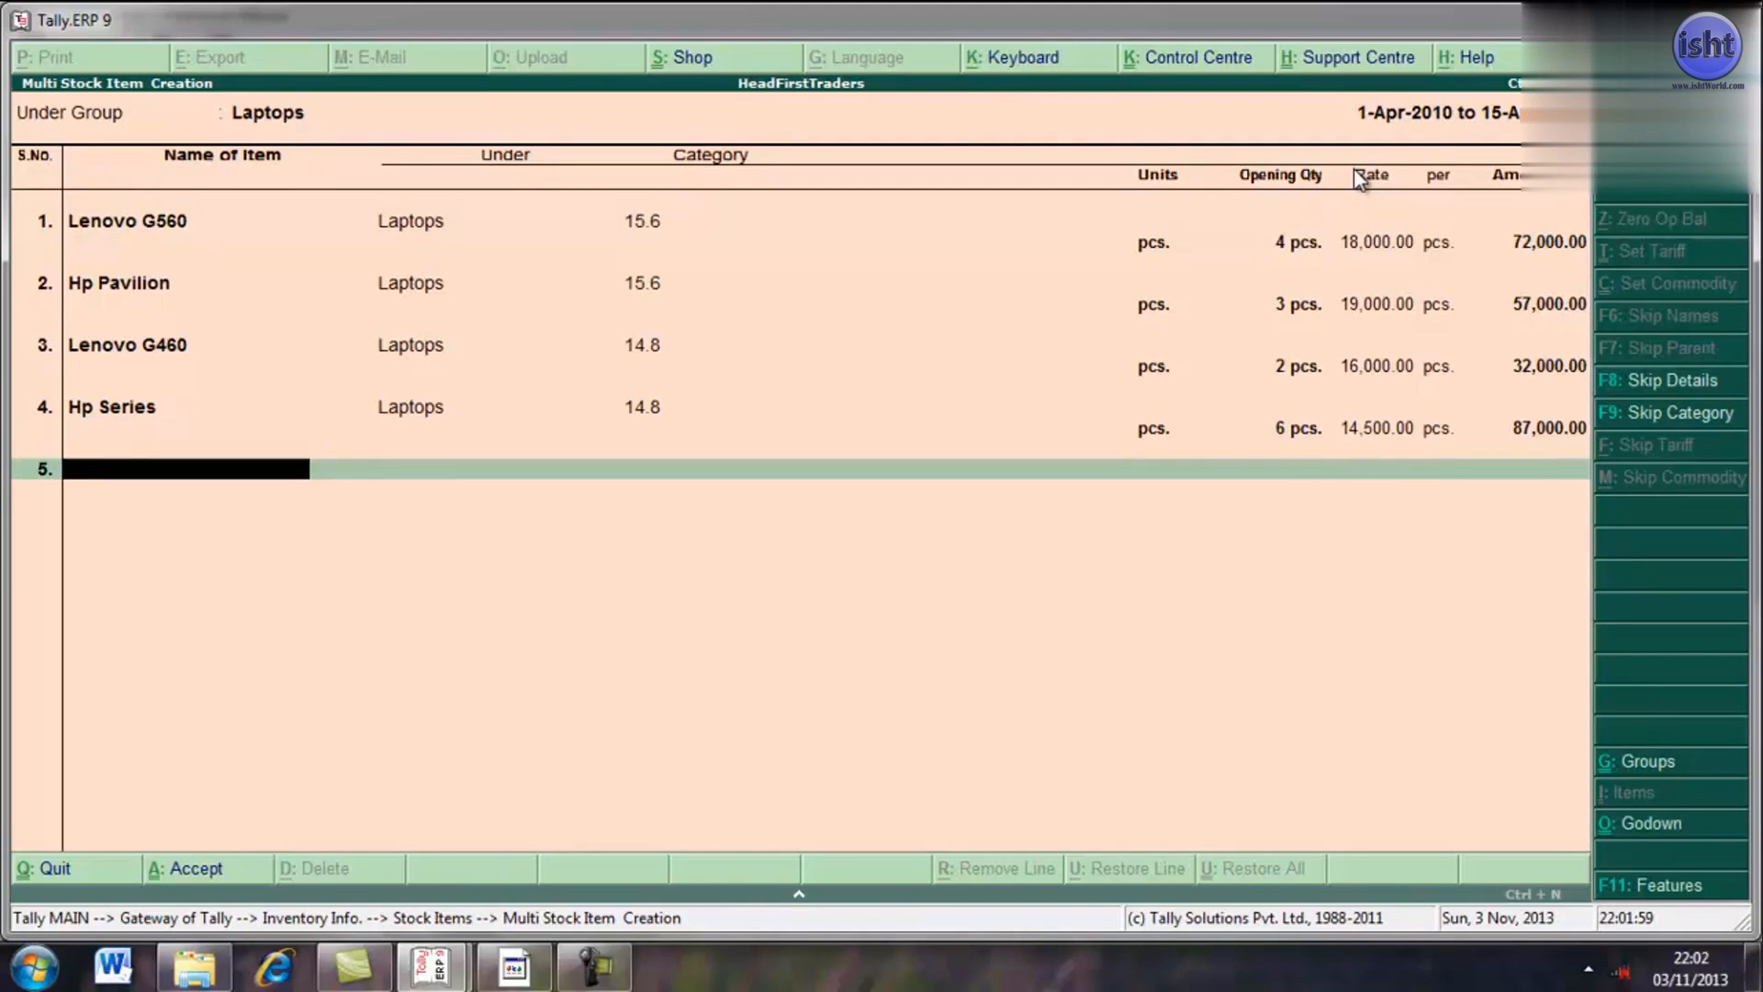
{"action": "key", "text": "Return"}
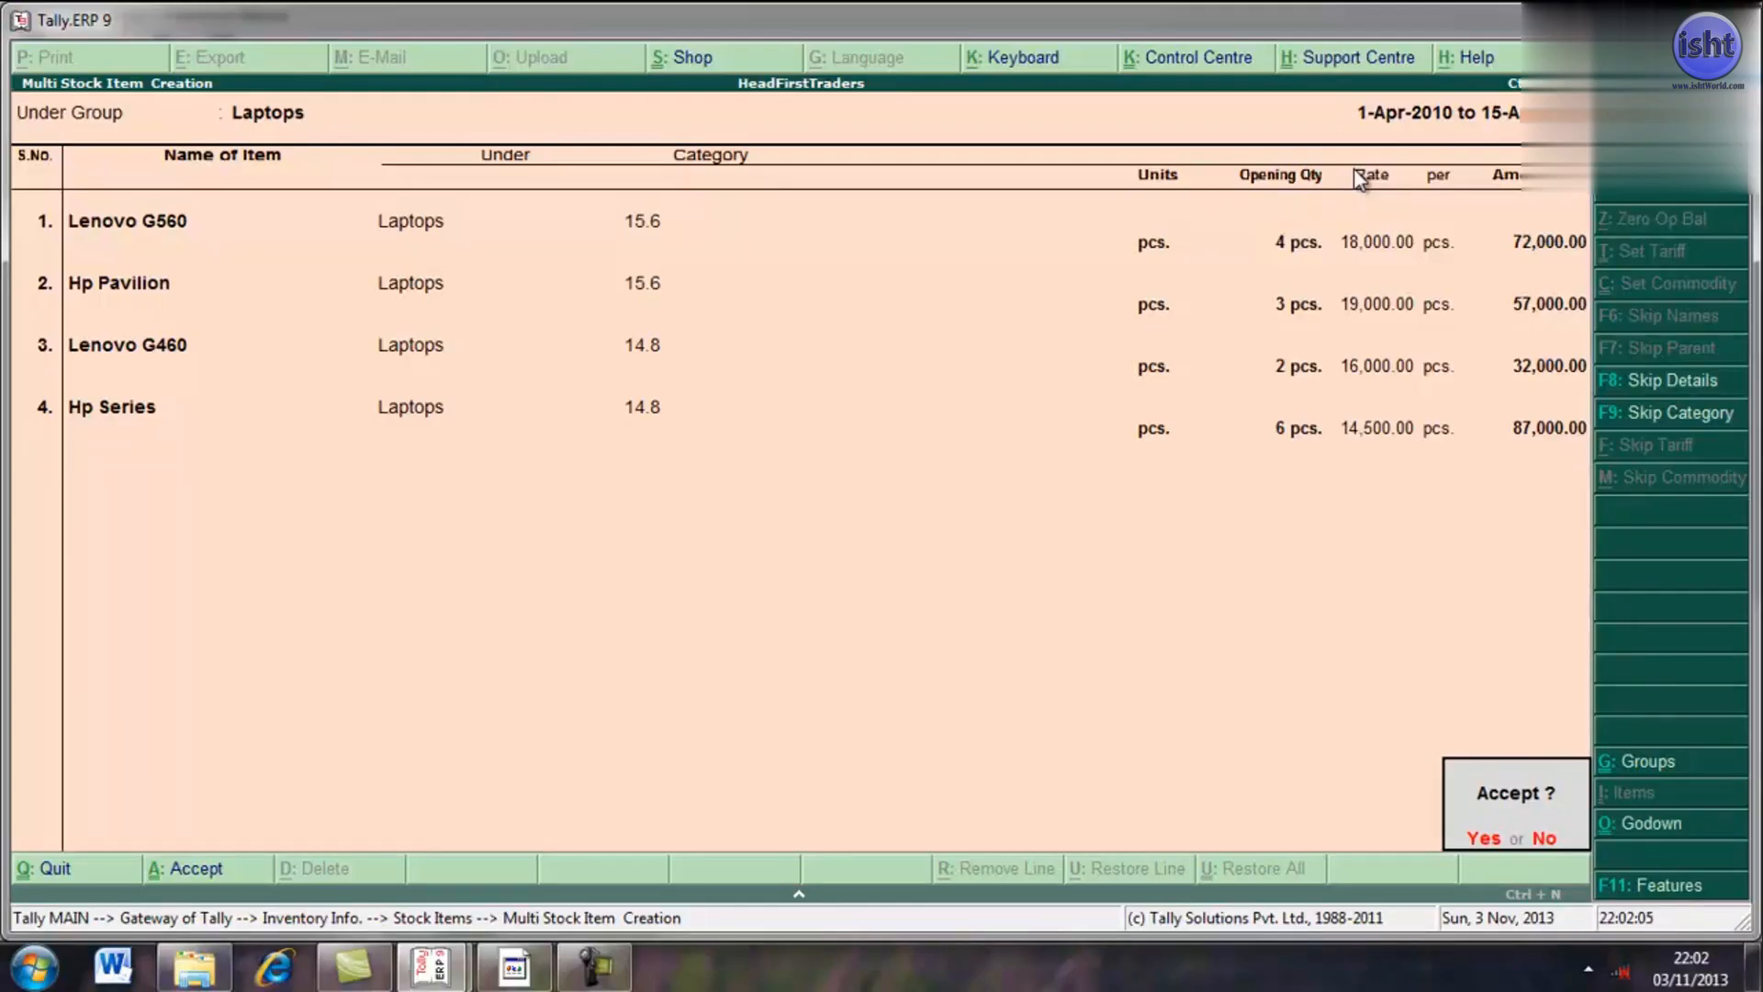
{"action": "key", "text": "y"}
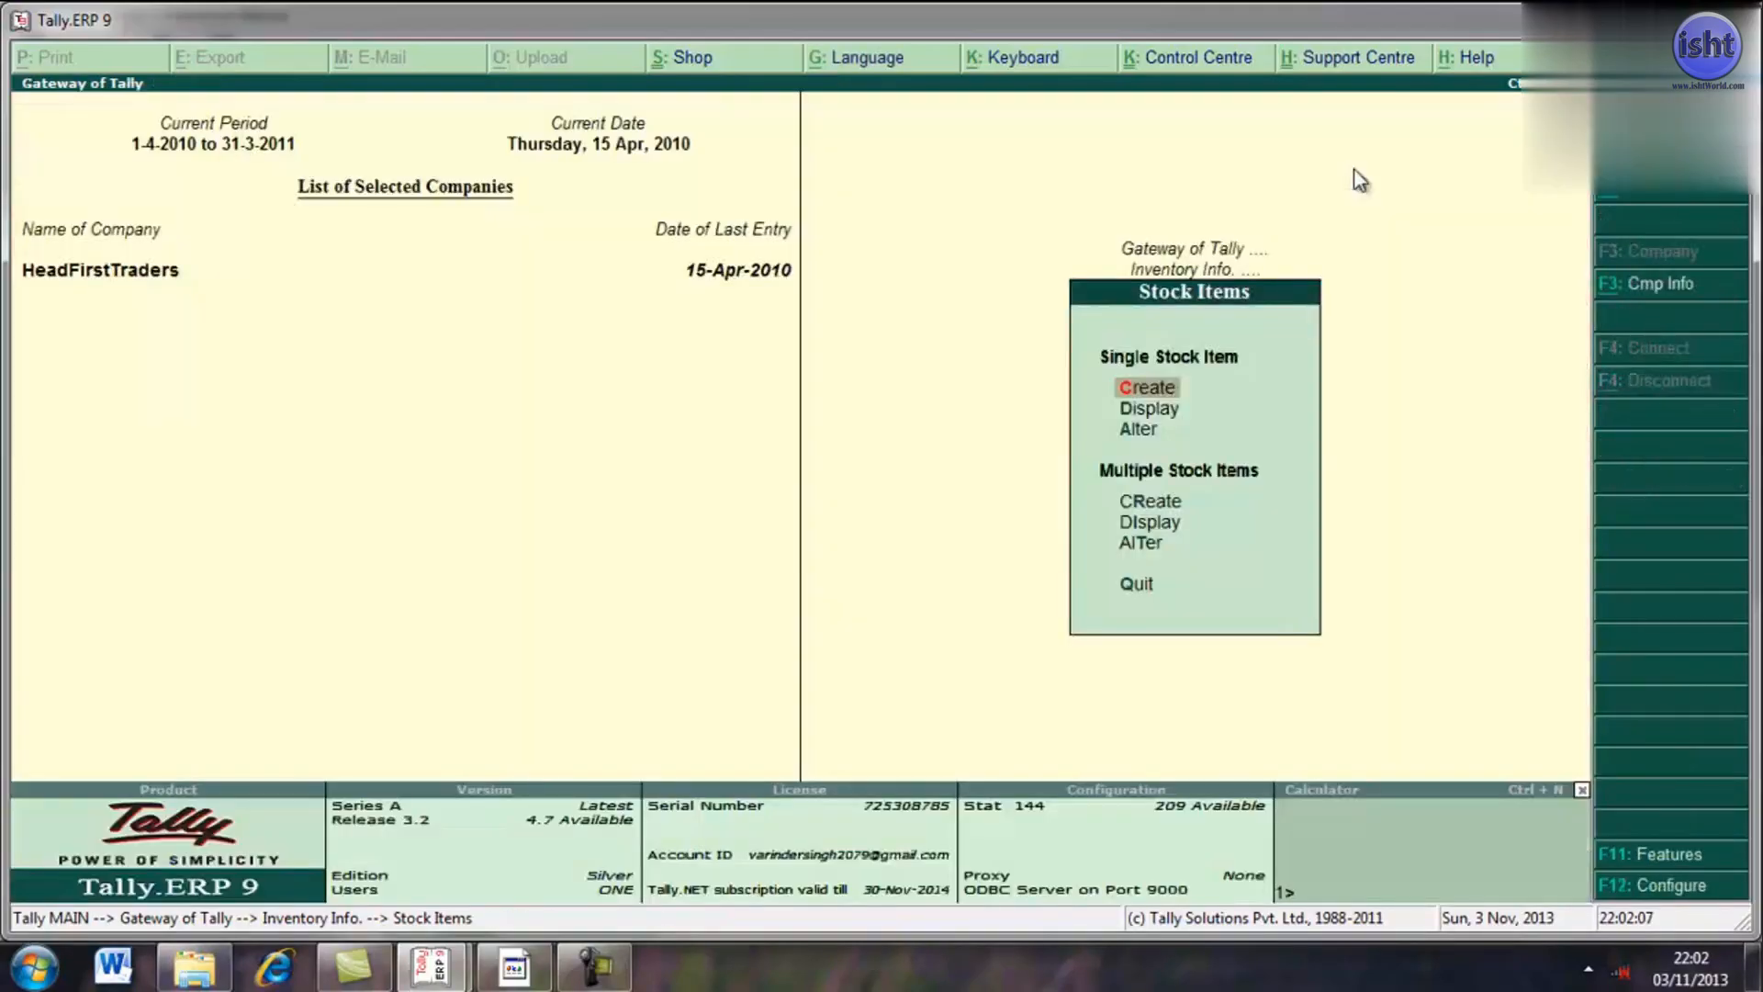
- View the list of stock items available for single-item display, then close it
{"action": "key", "text": "Down"}
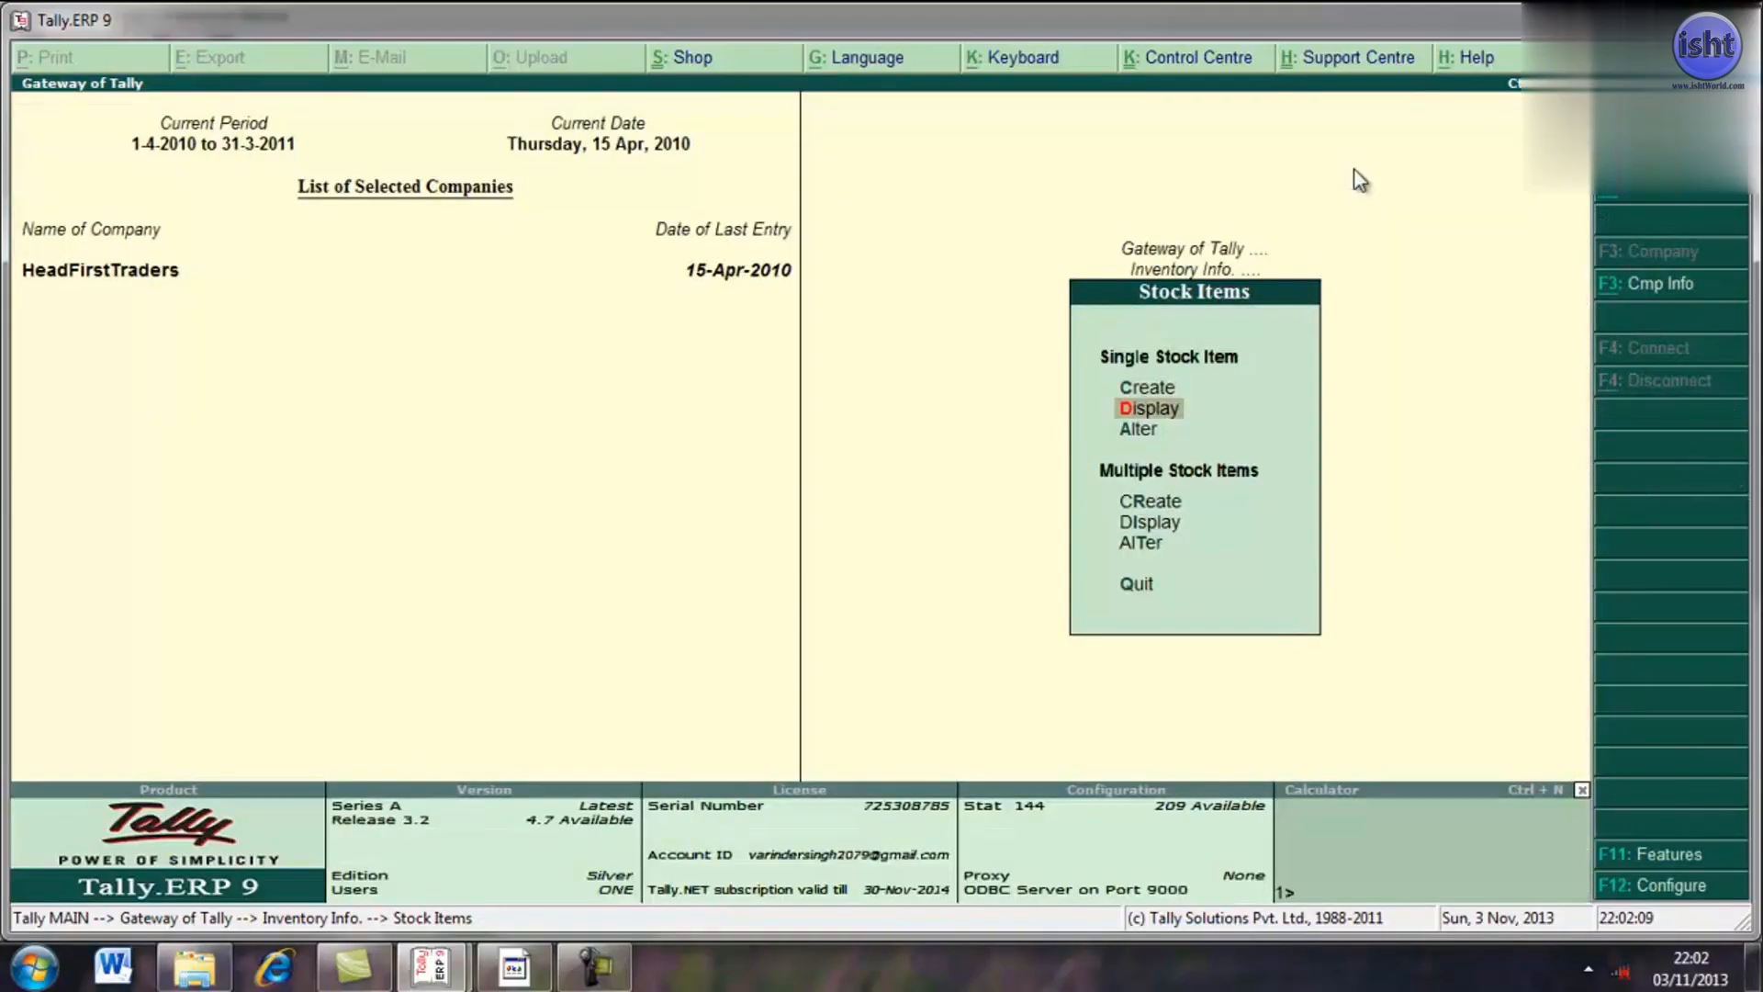
{"action": "key", "text": "Return"}
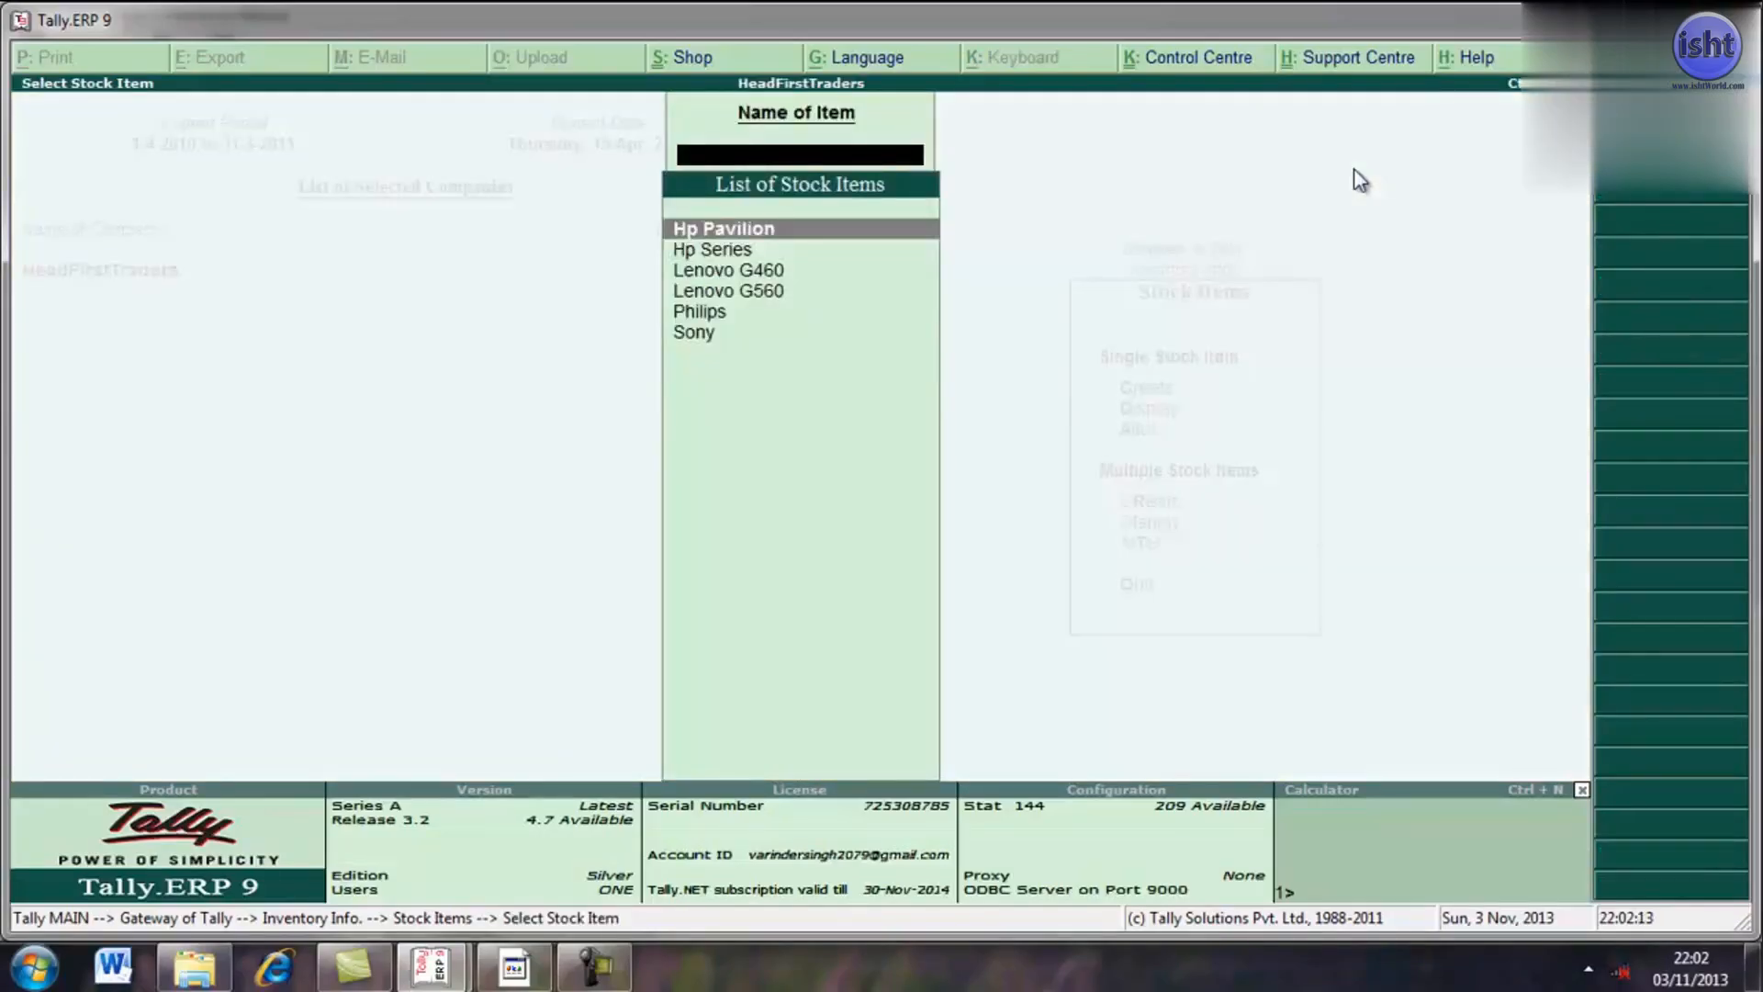
{"action": "key", "text": "Escape"}
- Display All Items in the multiple stock item view and review their groups, categories, opening quantities and rates
{"action": "key", "text": "Down"}
{"action": "key", "text": "Down"}
{"action": "key", "text": "Down"}
{"action": "key", "text": "Down"}
{"action": "key", "text": "Up"}
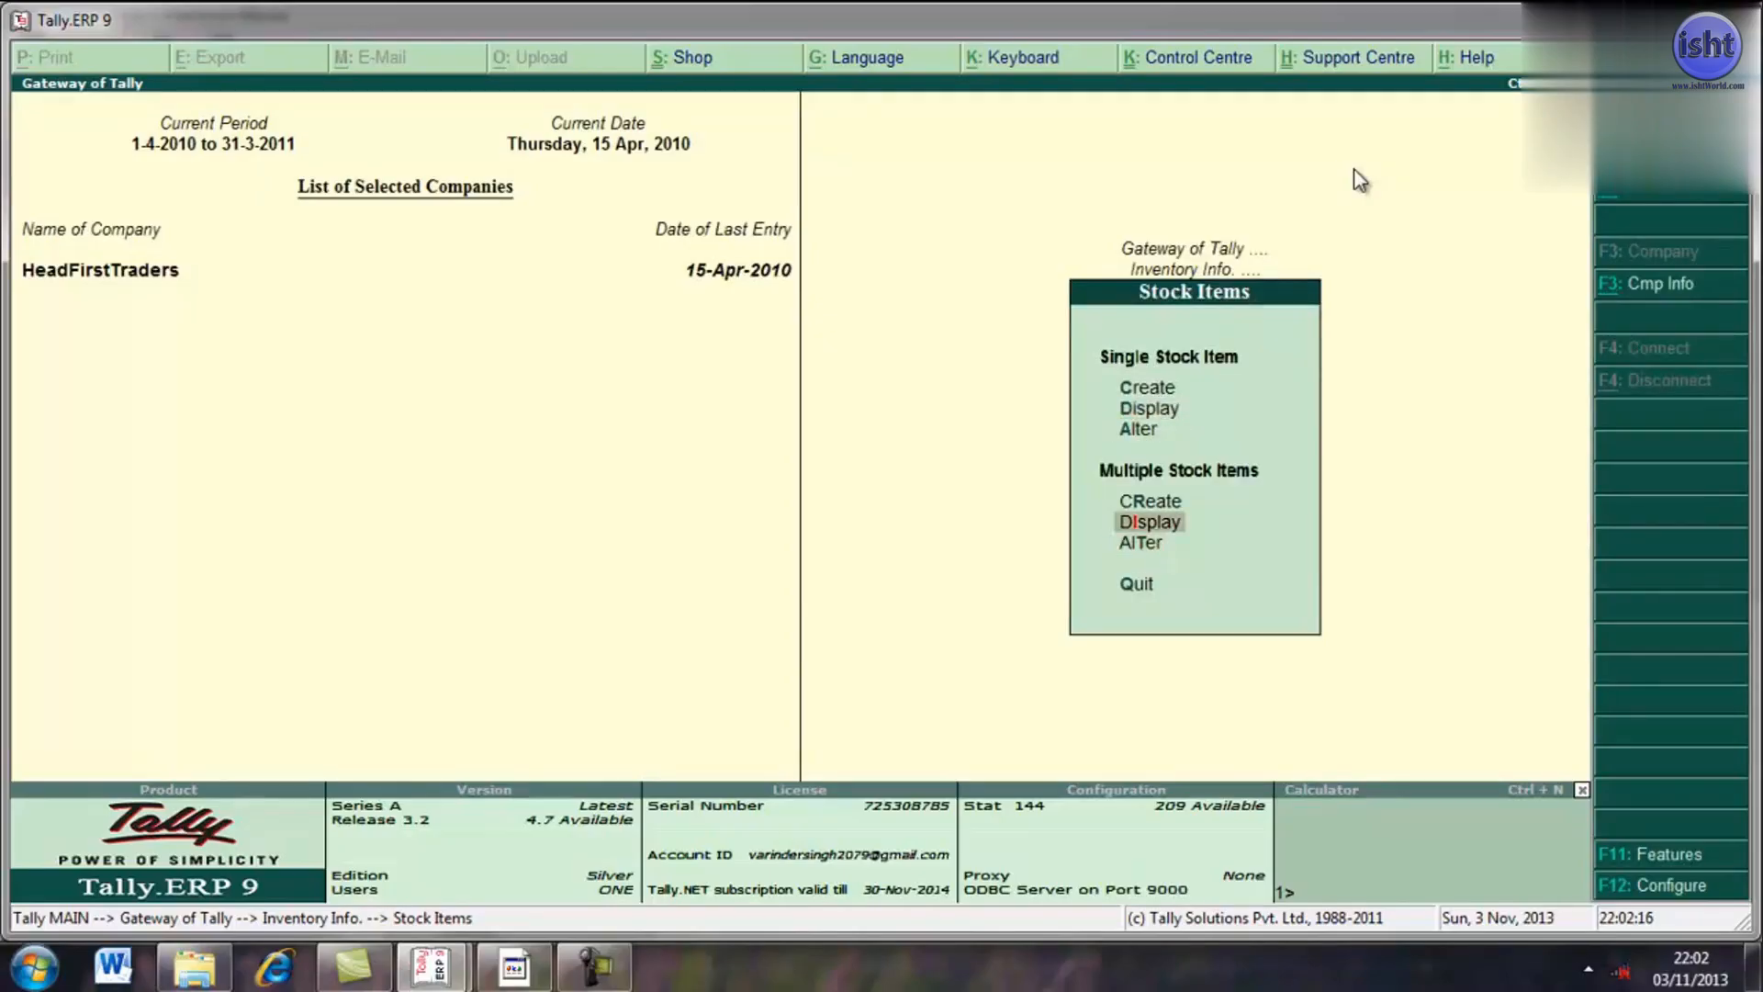
{"action": "key", "text": "Return"}
{"action": "key", "text": "Return"}
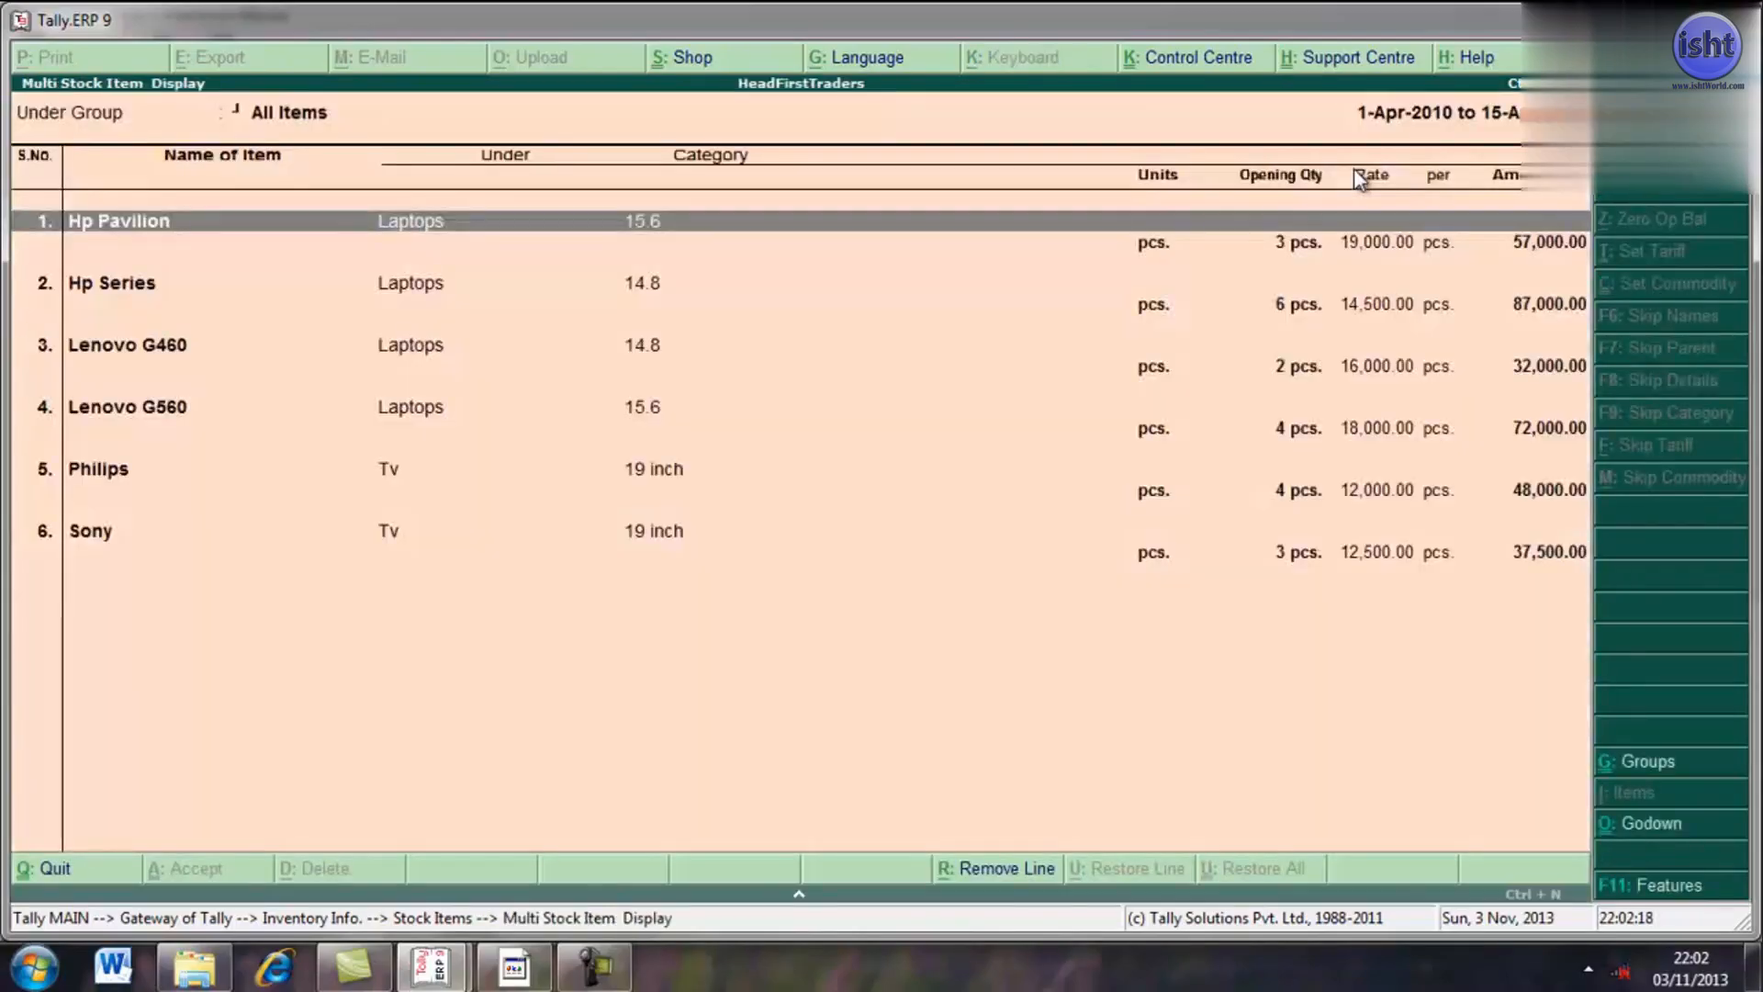
{"action": "key", "text": "Down"}
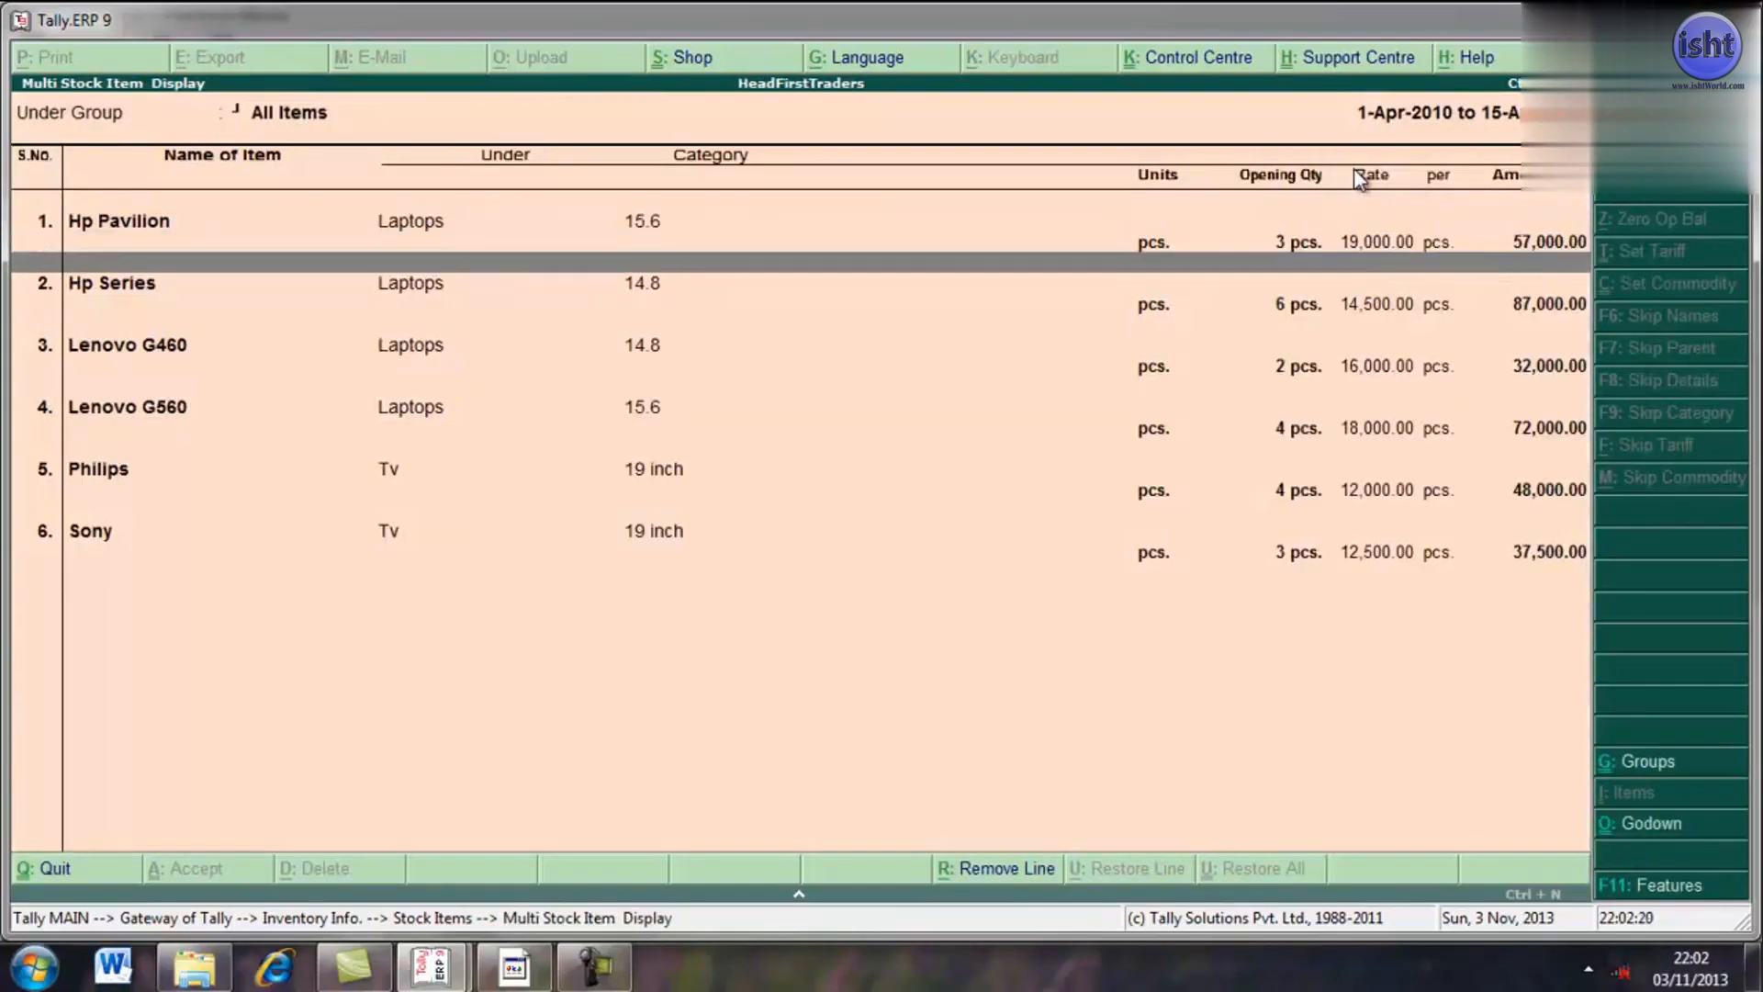
{"action": "key", "text": "Down"}
{"action": "key", "text": "Down"}
{"action": "key", "text": "Down"}
{"action": "key", "text": "Down"}
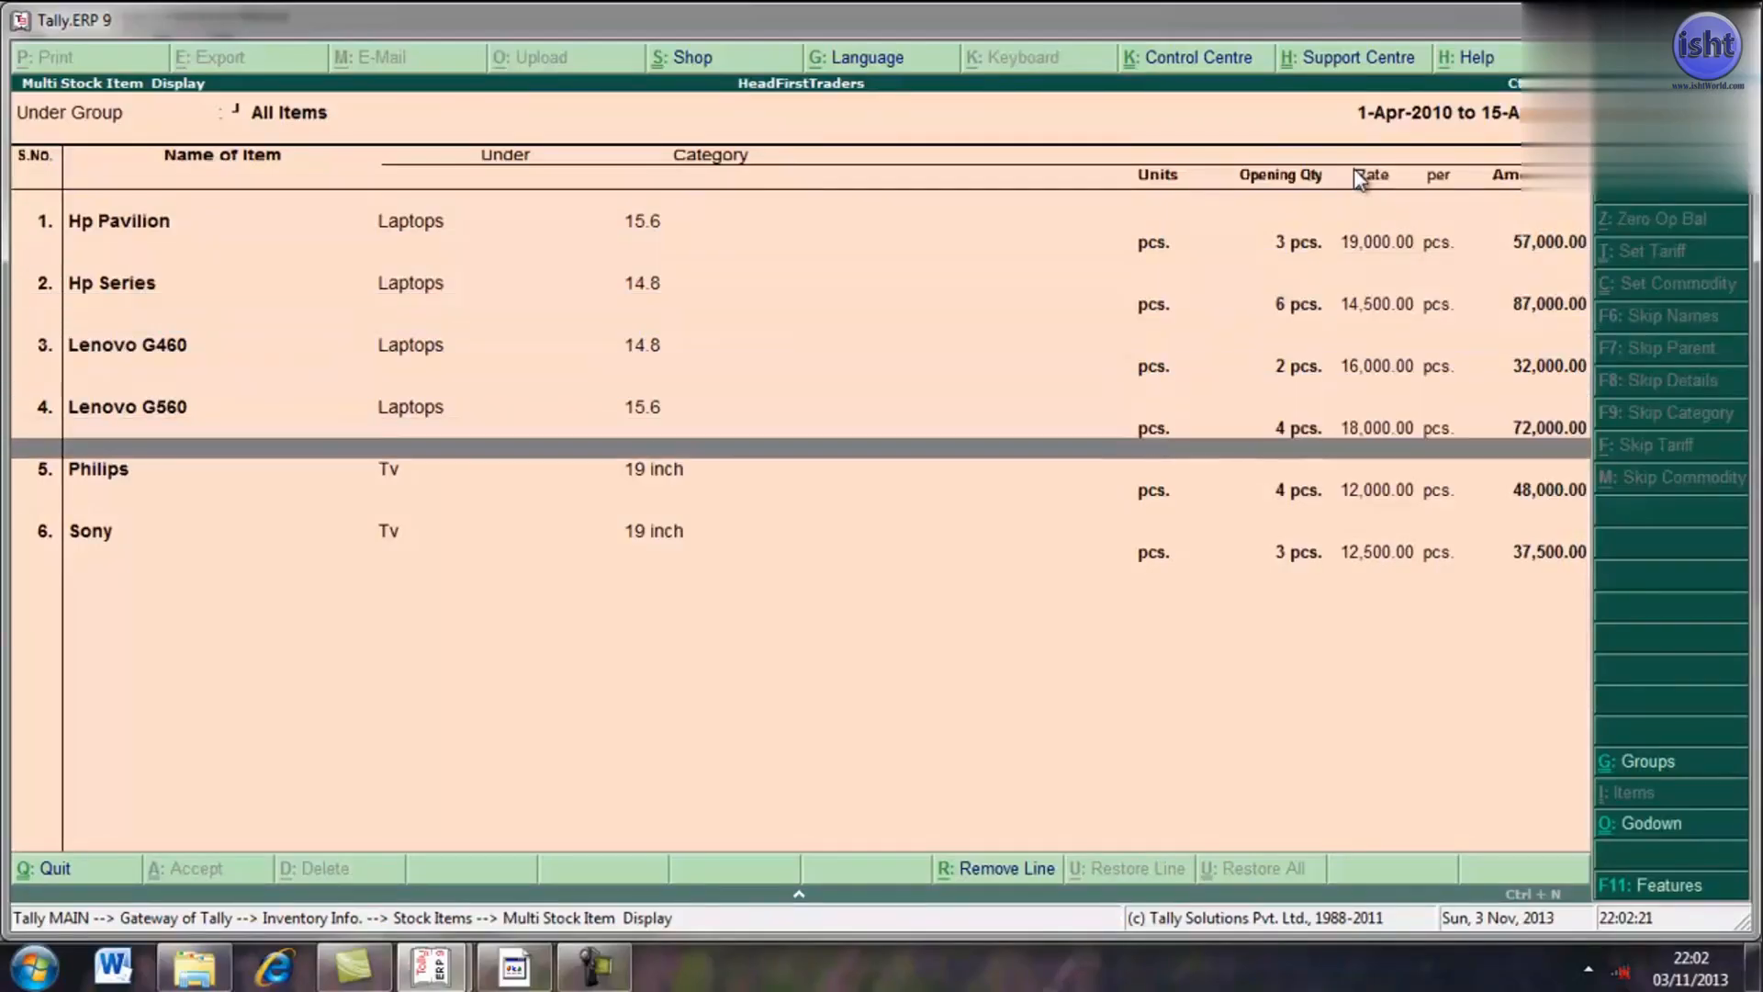
{"action": "key", "text": "Up"}
{"action": "key", "text": "Up"}
{"action": "key", "text": "Up"}
{"action": "key", "text": "Escape"}
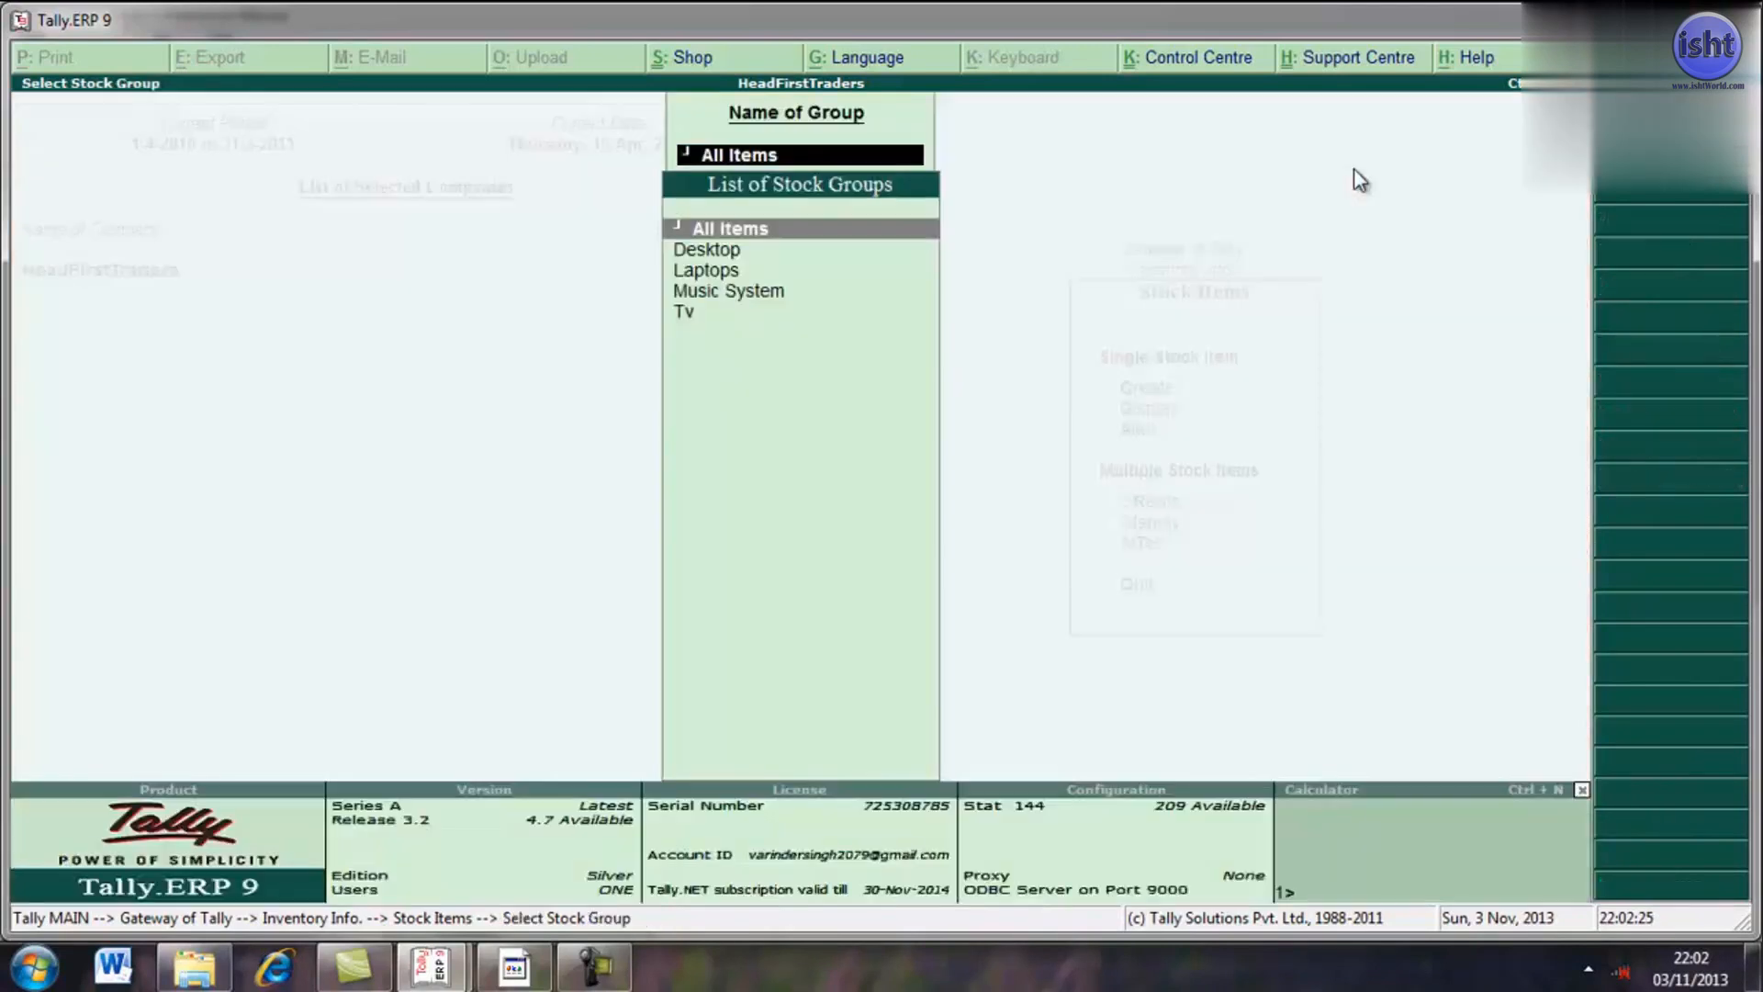
{"action": "key", "text": "Escape"}
{"action": "key", "text": "Escape"}
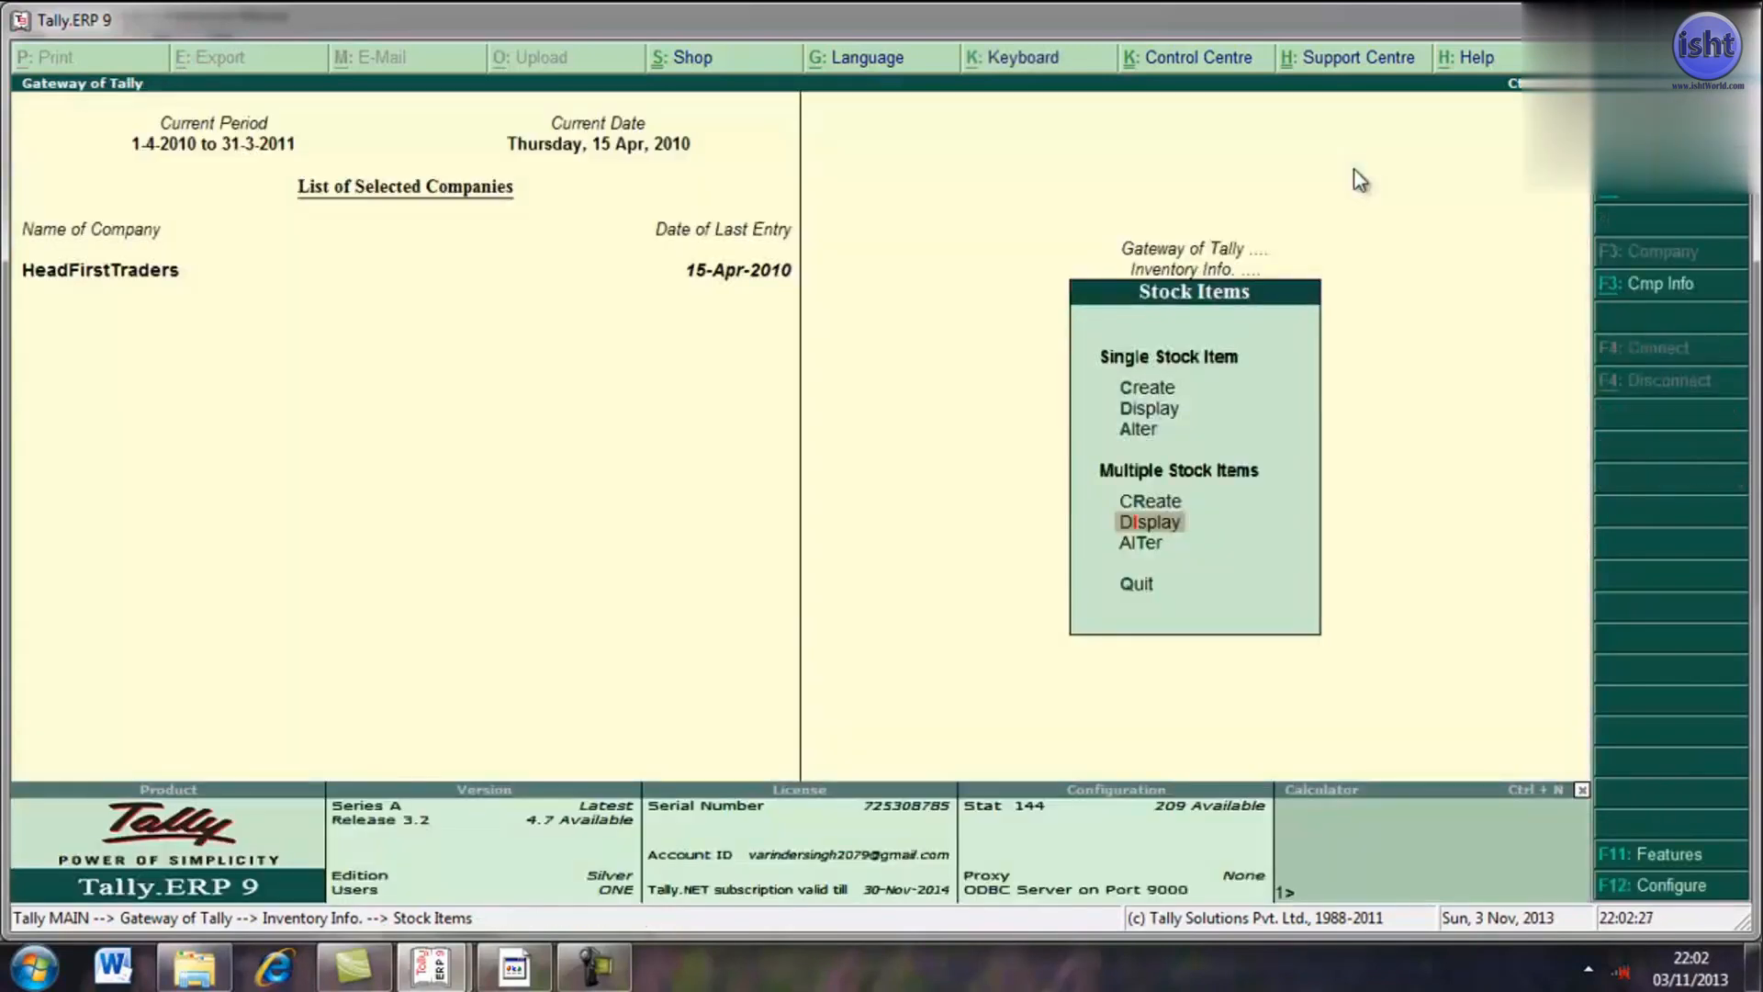
- Open All Items for multiple stock item alteration, check every item's fields and godown allocations, and leave the values as they are
{"action": "key", "text": "Down"}
{"action": "key", "text": "Return"}
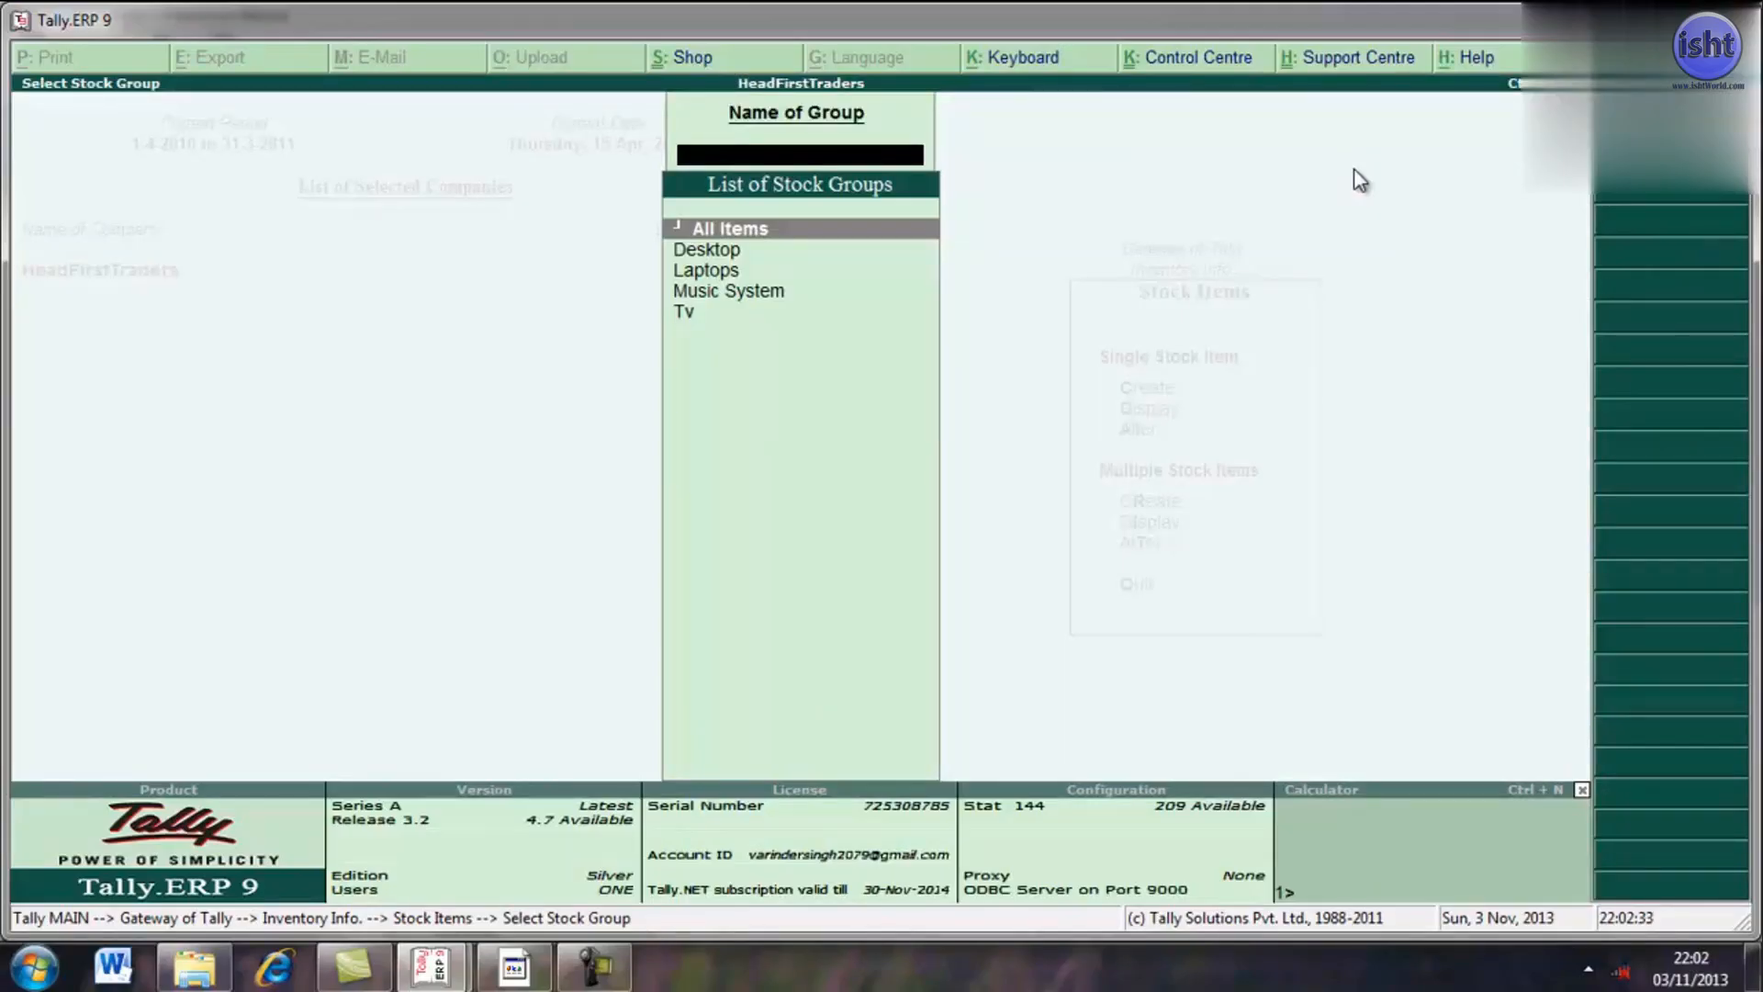
{"action": "key", "text": "Return"}
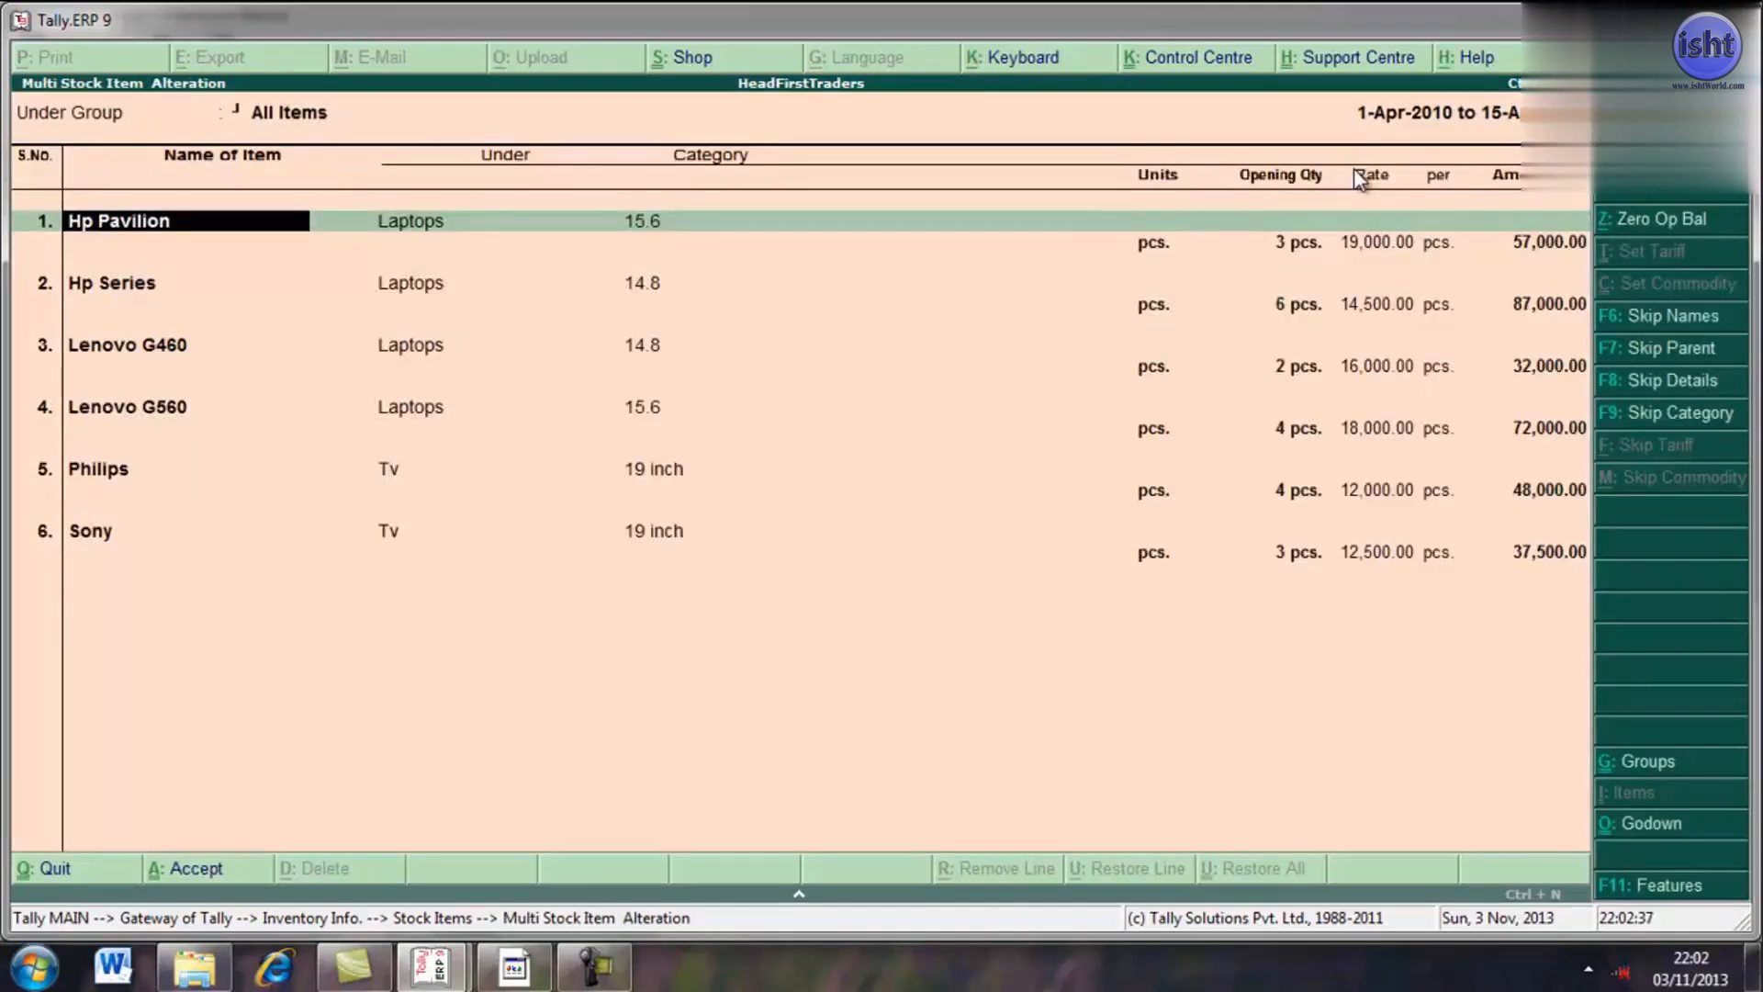
{"action": "key", "text": "Return"}
{"action": "key", "text": "Return"}
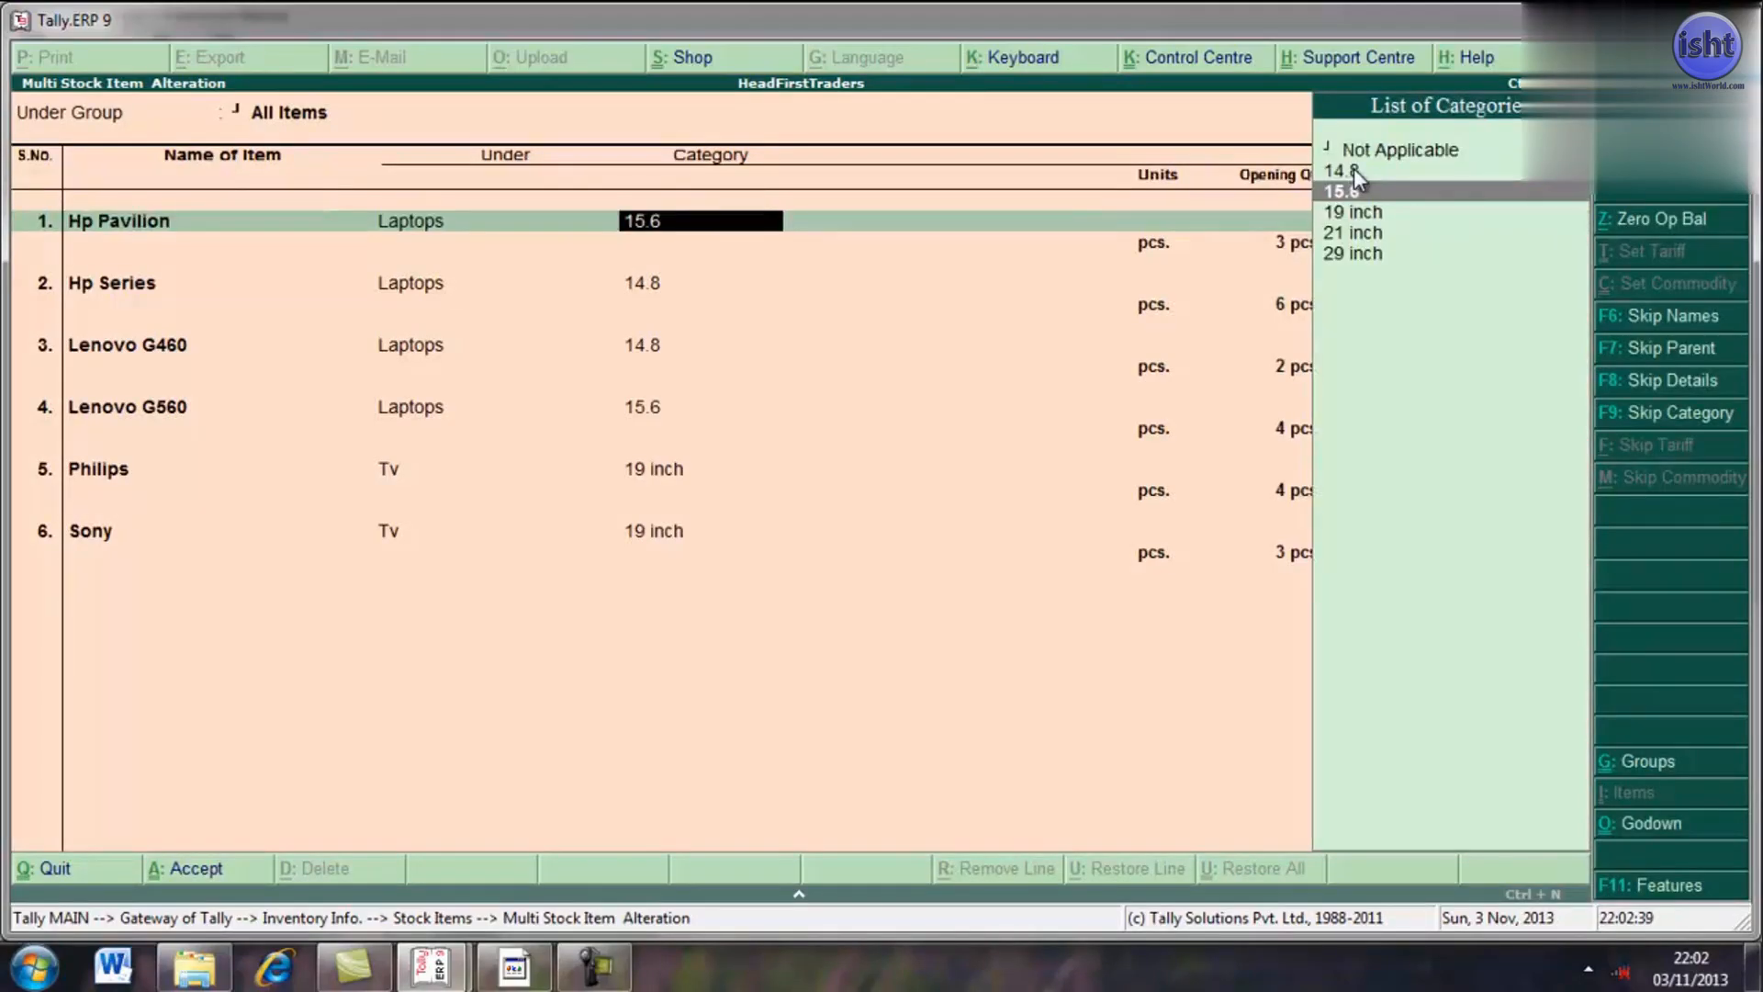
{"action": "key", "text": "Return"}
{"action": "key", "text": "Return"}
{"action": "key", "text": "Return"}
{"action": "key", "text": "Return"}
{"action": "key", "text": "Return"}
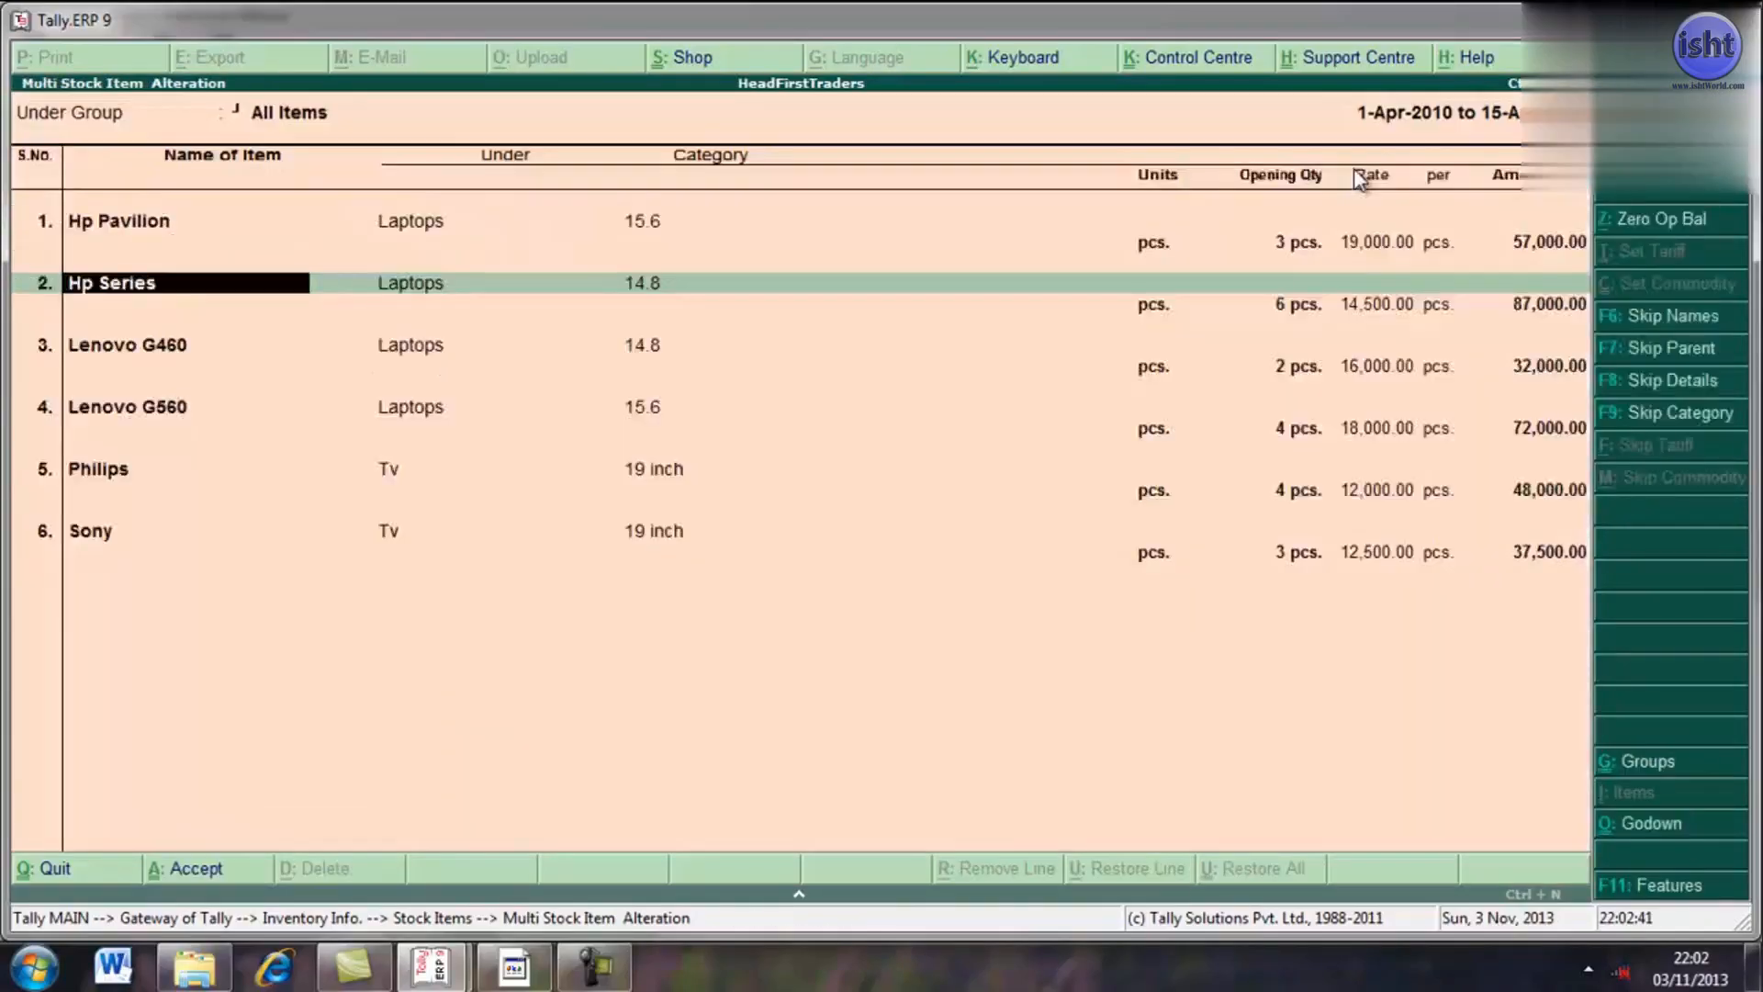
{"action": "key", "text": "Return"}
{"action": "key", "text": "Return"}
{"action": "key", "text": "Return"}
{"action": "key", "text": "Return"}
{"action": "key", "text": "Return"}
{"action": "key", "text": "Return"}
{"action": "key", "text": "Return"}
{"action": "key", "text": "Return"}
{"action": "key", "text": "Return"}
{"action": "key", "text": "Return"}
{"action": "key", "text": "Return"}
{"action": "key", "text": "Return"}
{"action": "key", "text": "Return"}
{"action": "key", "text": "Return"}
{"action": "key", "text": "Return"}
{"action": "key", "text": "Return"}
{"action": "key", "text": "Return"}
{"action": "key", "text": "Return"}
{"action": "key", "text": "Return"}
{"action": "key", "text": "Return"}
{"action": "key", "text": "Return"}
{"action": "key", "text": "Return"}
{"action": "key", "text": "Return"}
{"action": "key", "text": "Return"}
{"action": "key", "text": "Return"}
{"action": "key", "text": "Return"}
{"action": "key", "text": "Return"}
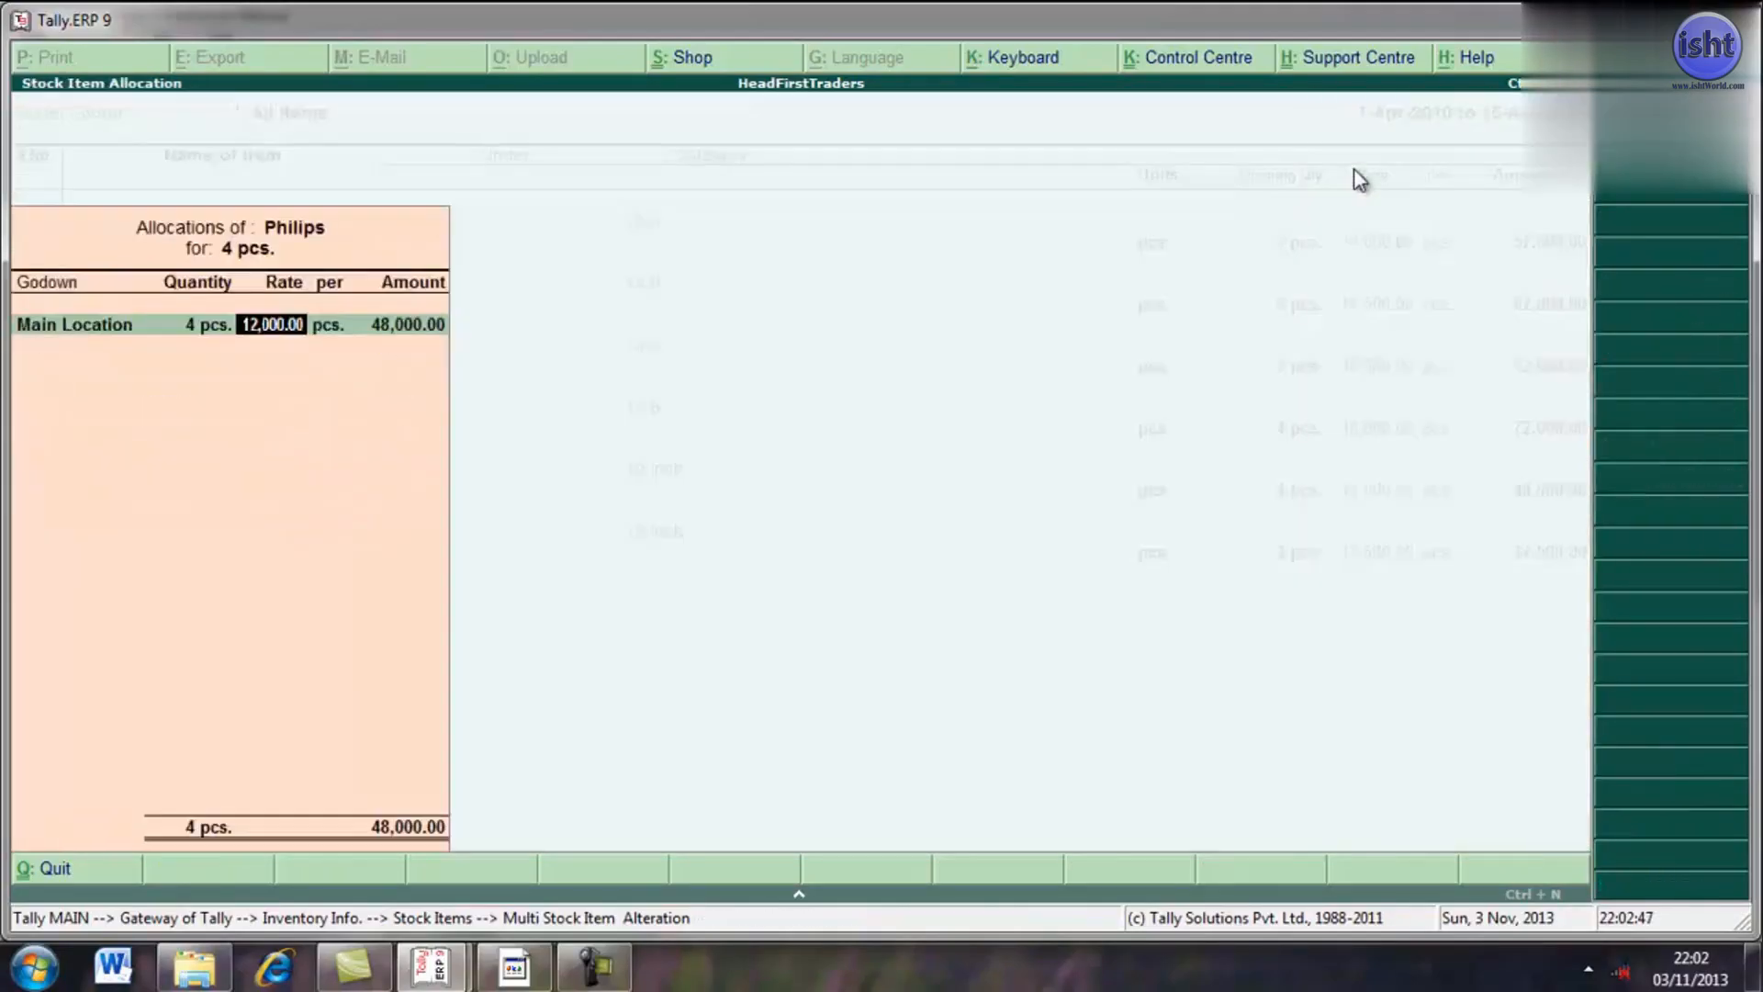
{"action": "key", "text": "Return"}
{"action": "key", "text": "Return"}
{"action": "key", "text": "Return"}
{"action": "key", "text": "Return"}
{"action": "key", "text": "Return"}
{"action": "key", "text": "Return"}
{"action": "key", "text": "Return"}
{"action": "key", "text": "Return"}
{"action": "key", "text": "Return"}
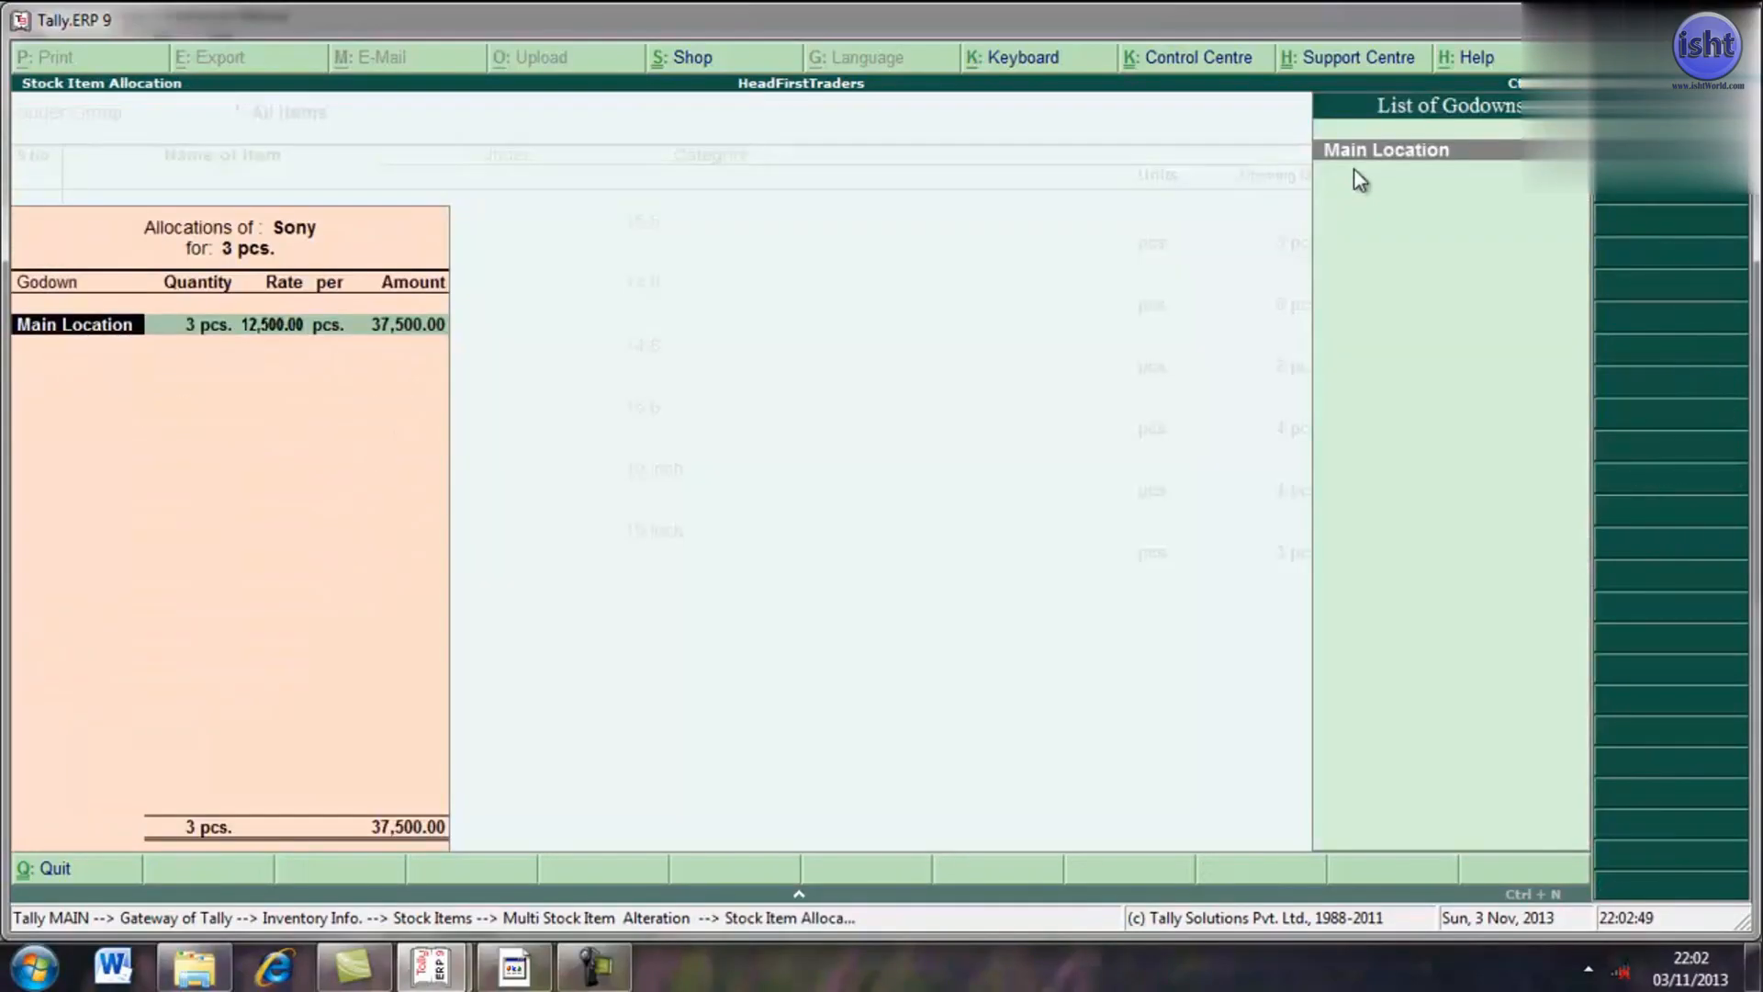
{"action": "key", "text": "Return"}
{"action": "key", "text": "Return"}
{"action": "key", "text": "Return"}
{"action": "key", "text": "Return"}
{"action": "key", "text": "Return"}
{"action": "key", "text": "Return"}
{"action": "key", "text": "Return"}
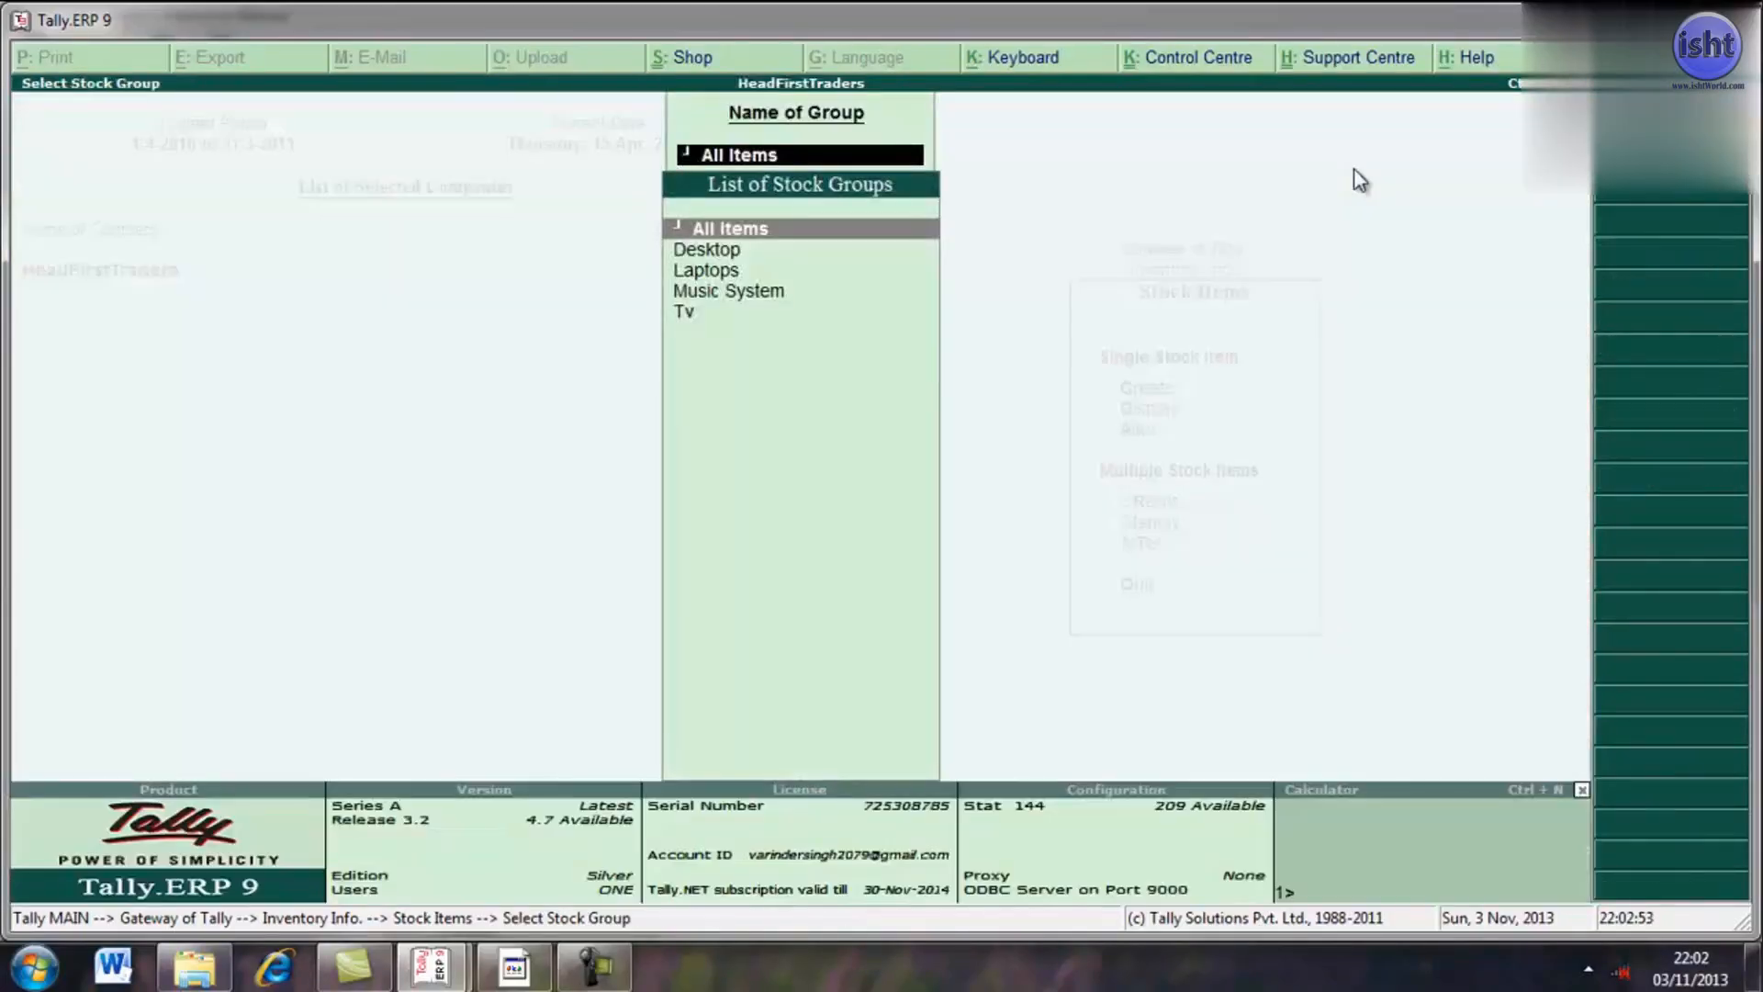
{"action": "key", "text": "Escape"}
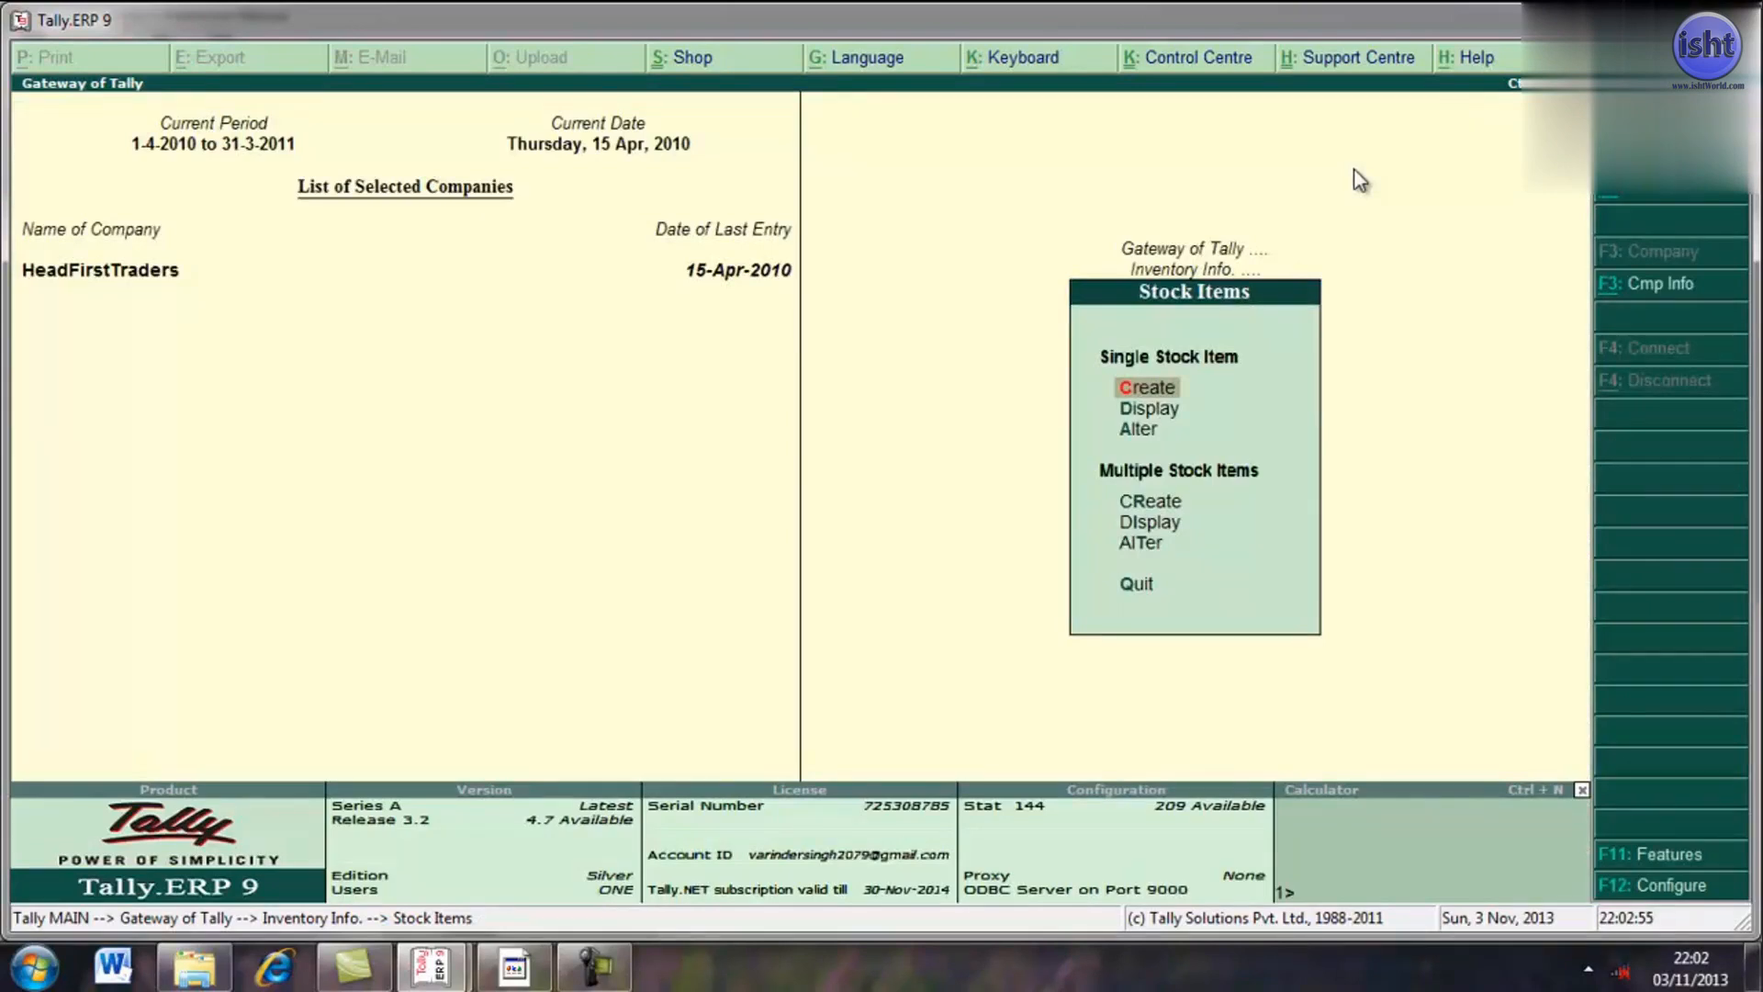
{"action": "key", "text": "Down"}
{"action": "key", "text": "Down"}
{"action": "key", "text": "Down"}
{"action": "key", "text": "Down"}
{"action": "key", "text": "Down"}
{"action": "key", "text": "Up"}
{"action": "key", "text": "Up"}
{"action": "key", "text": "Up"}
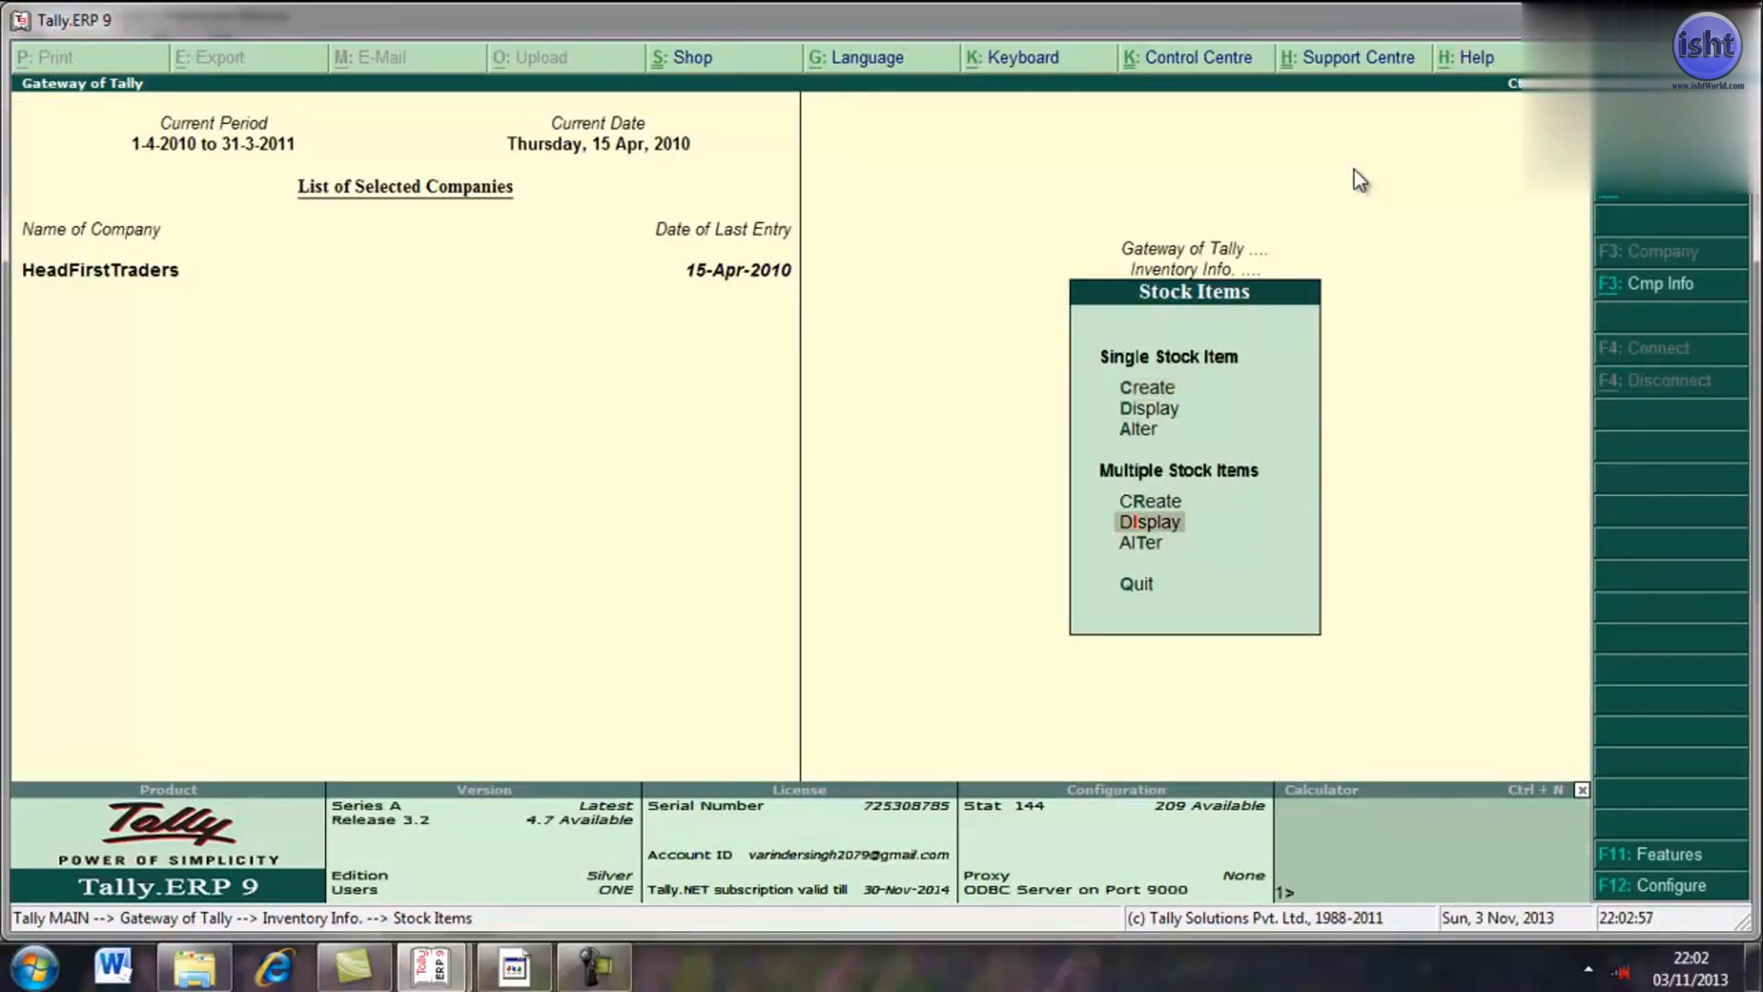
{"action": "key", "text": "Up"}
{"action": "key", "text": "Up"}
{"action": "key", "text": "Down"}
{"action": "key", "text": "Down"}
{"action": "key", "text": "Down"}
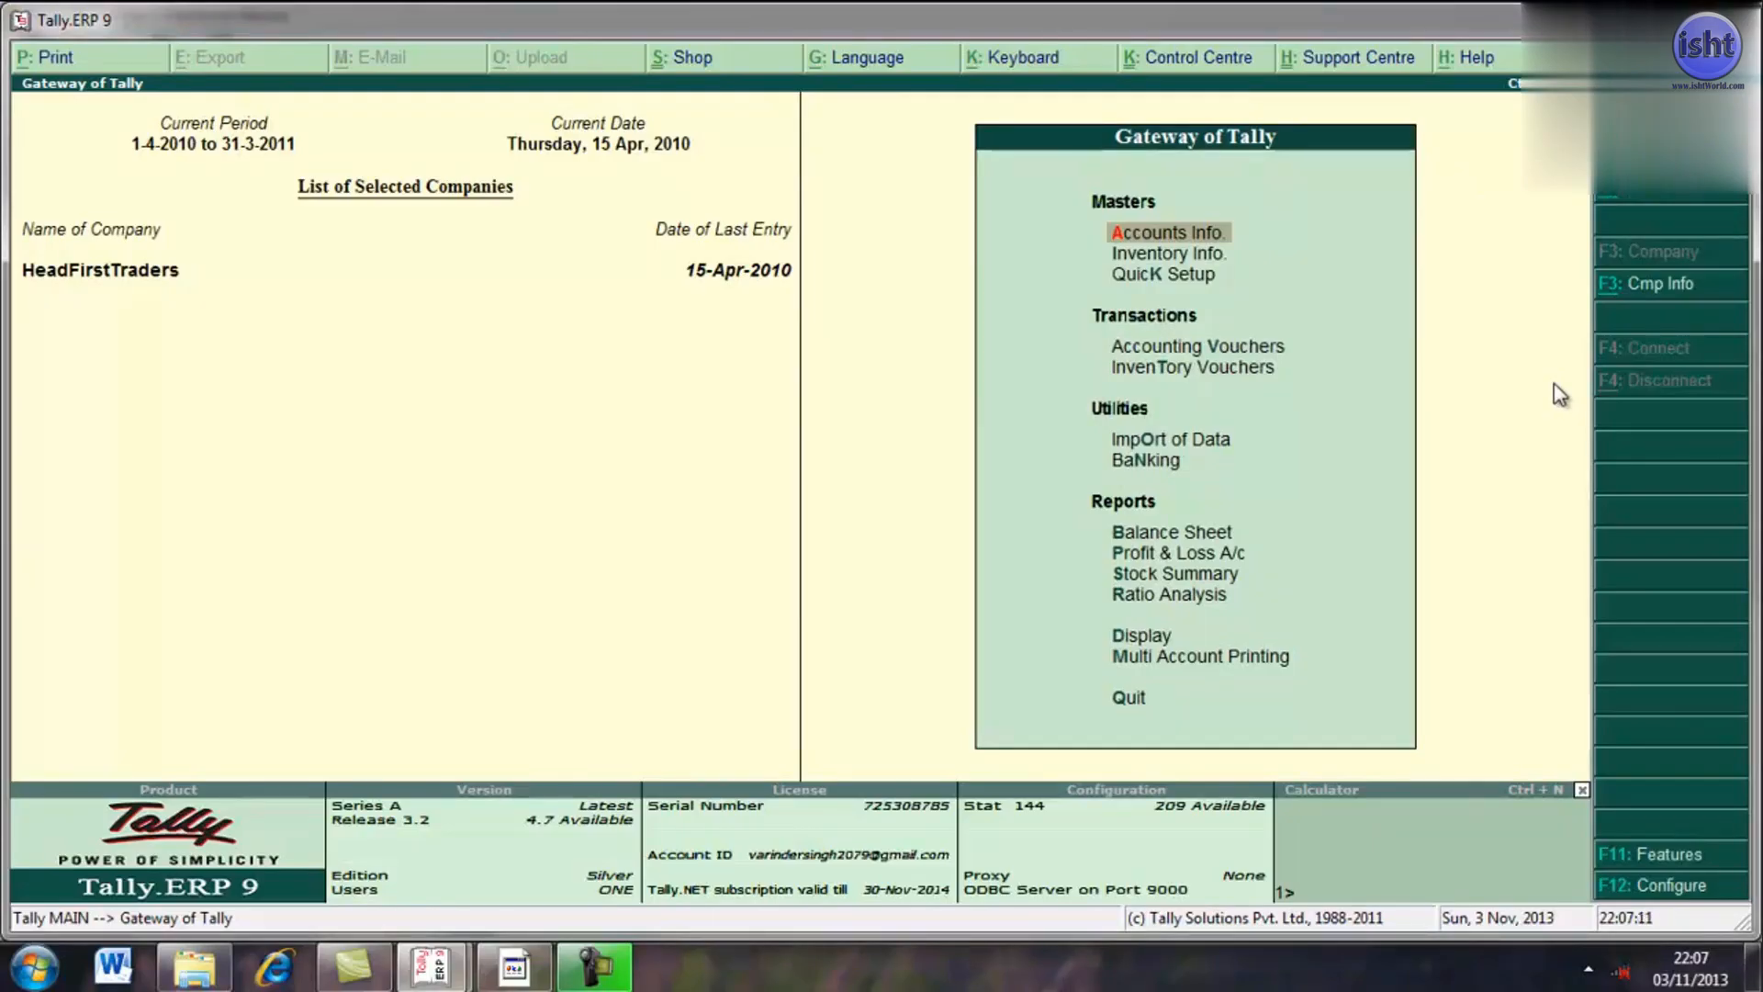
- Open the Godowns masters within the inventory information
{"action": "key", "text": "Down"}
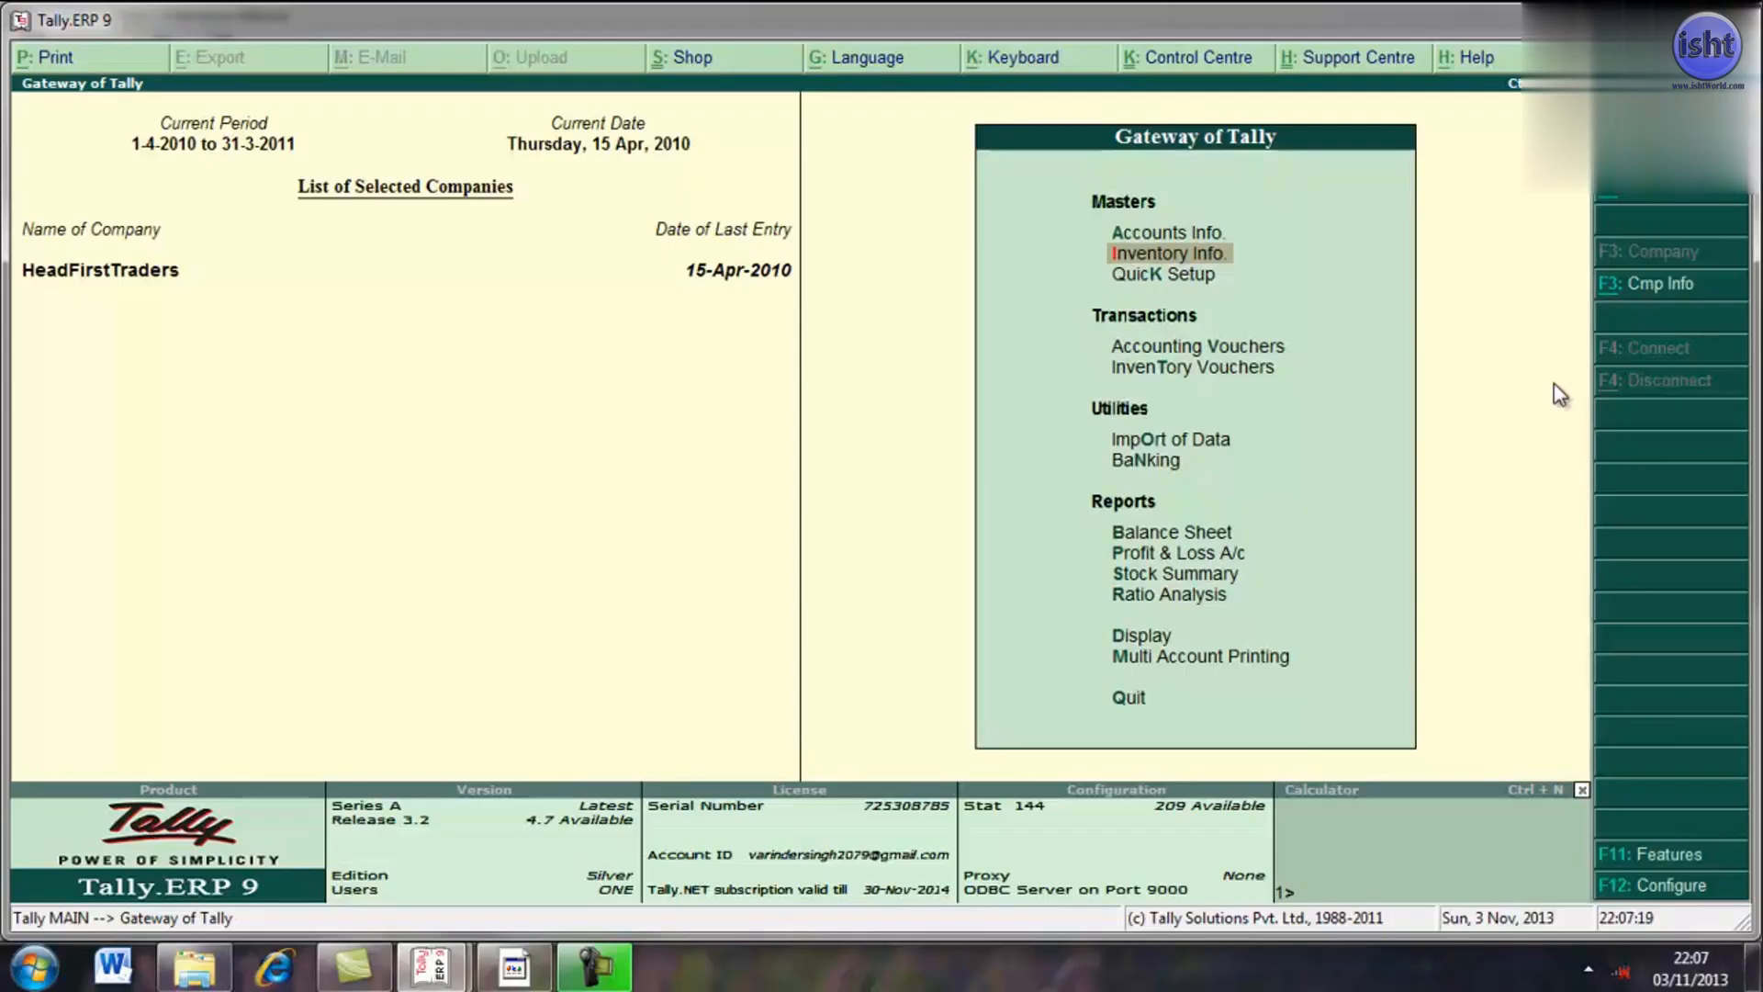
{"action": "key", "text": "Return"}
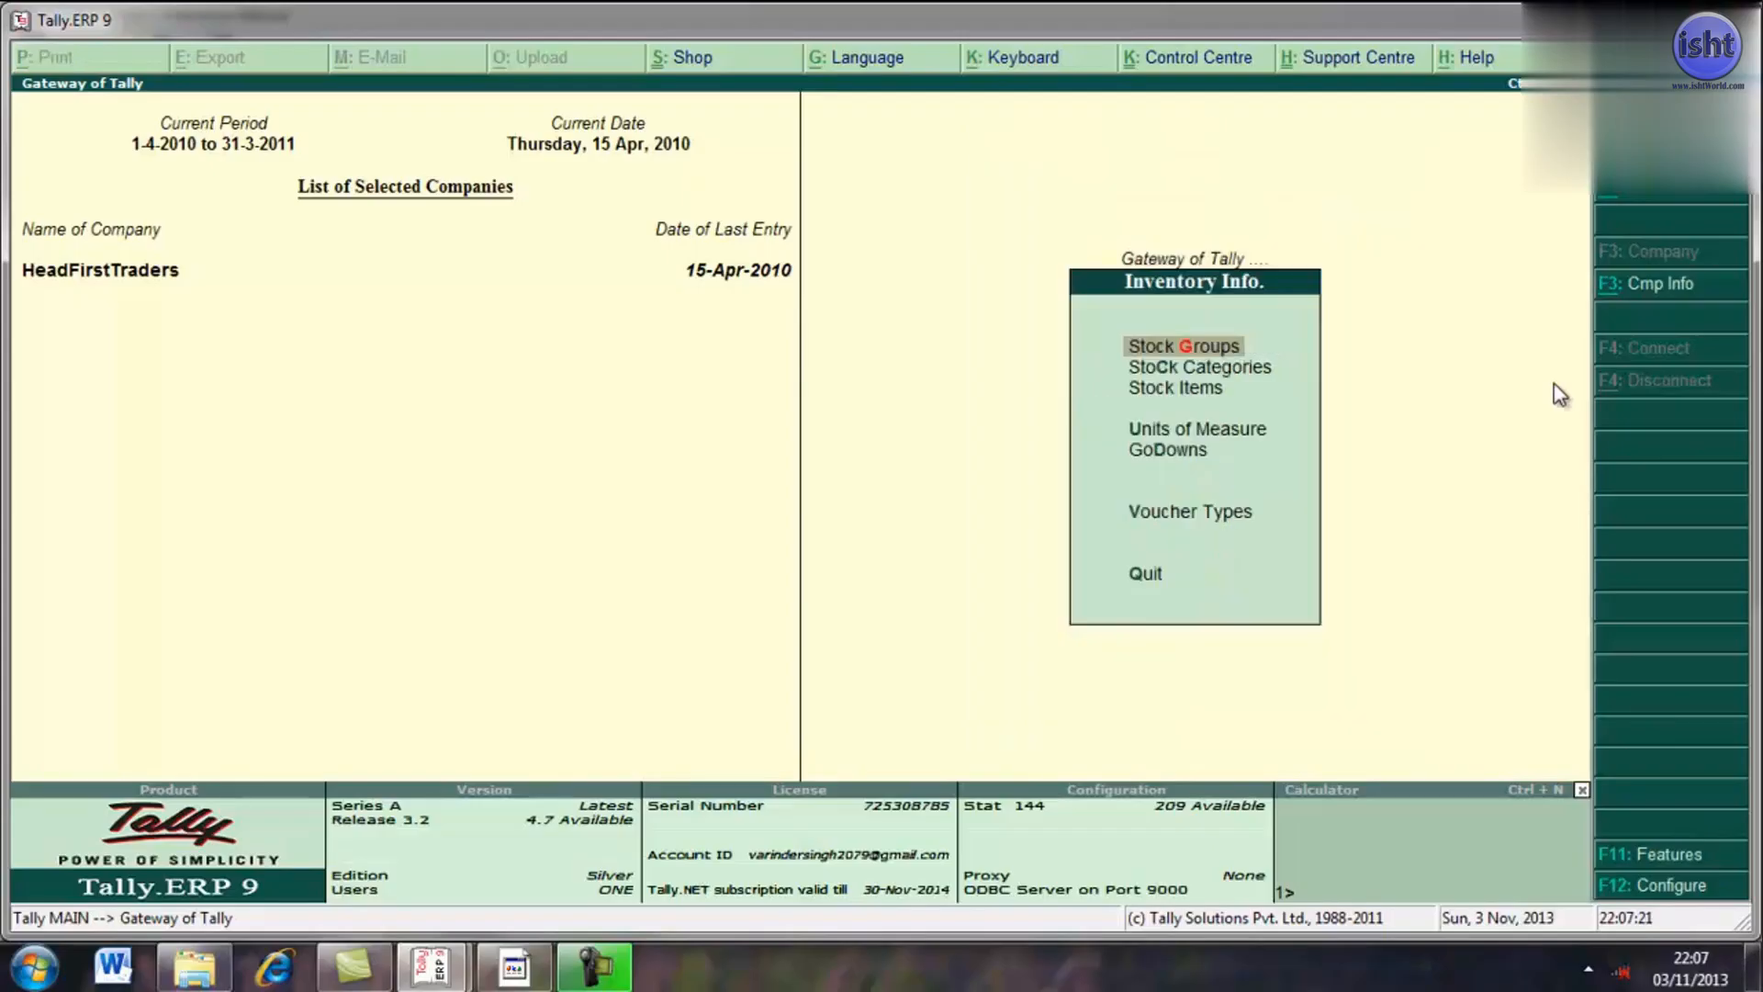
{"action": "key", "text": "Down"}
{"action": "key", "text": "Down"}
{"action": "key", "text": "Down"}
{"action": "key", "text": "Down"}
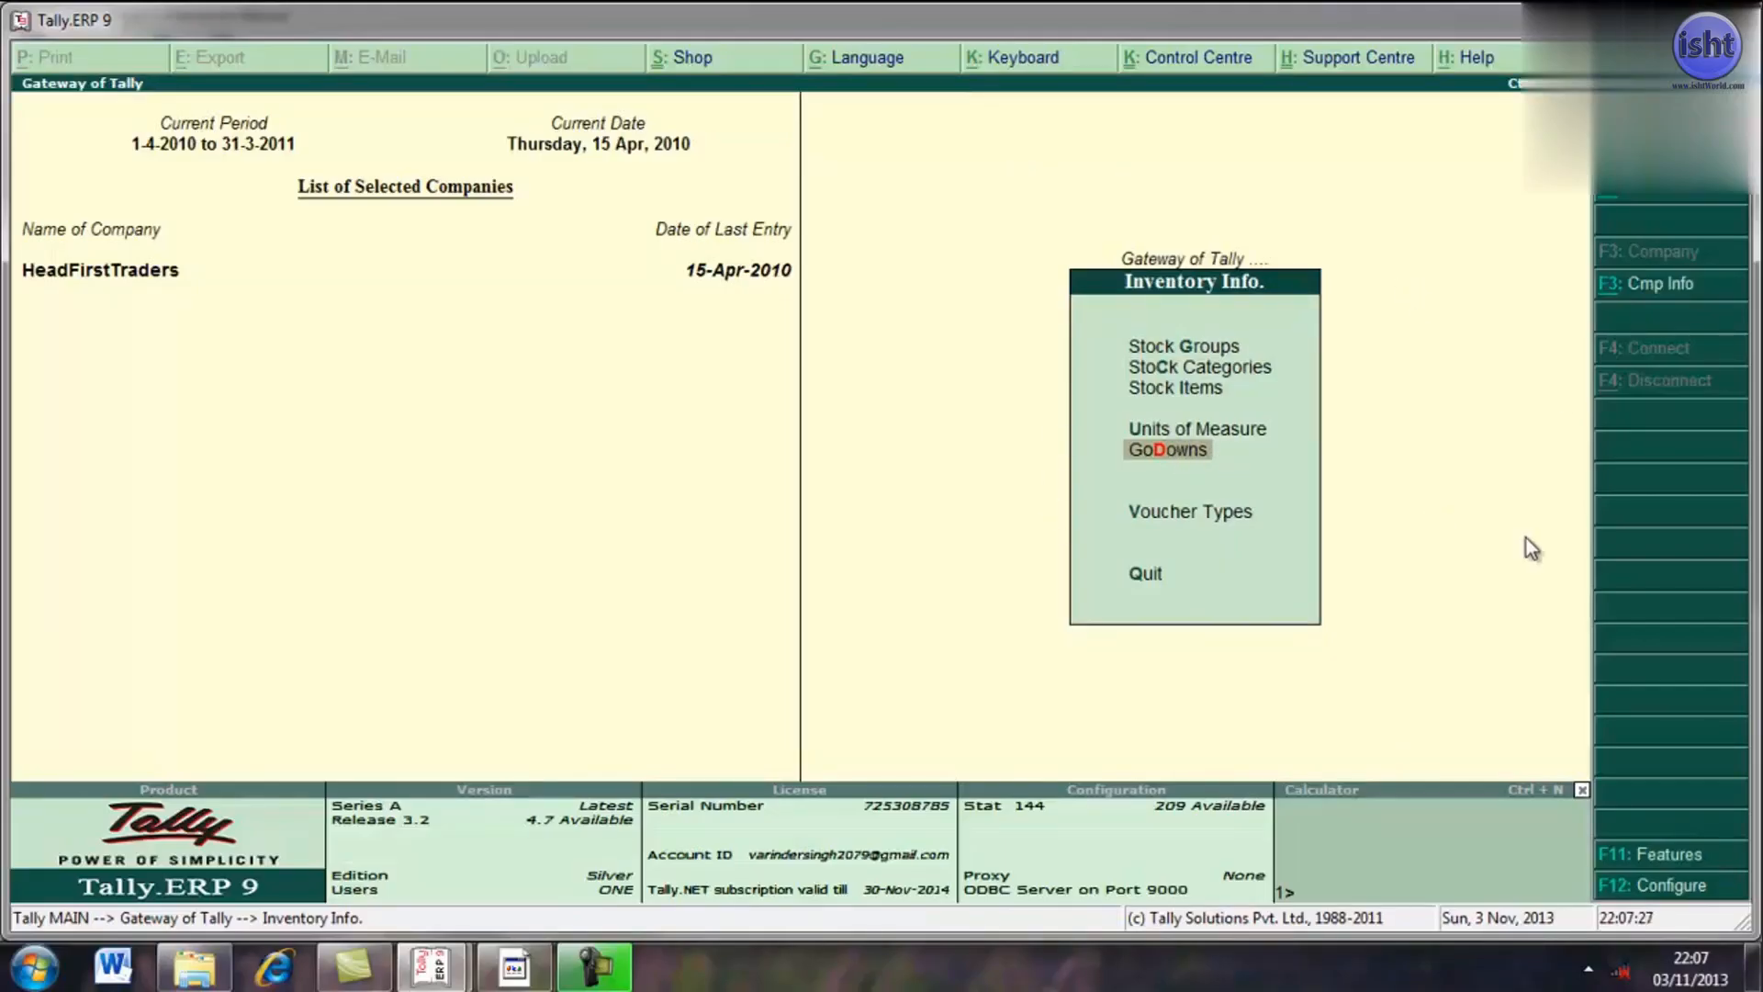
{"action": "key", "text": "Return"}
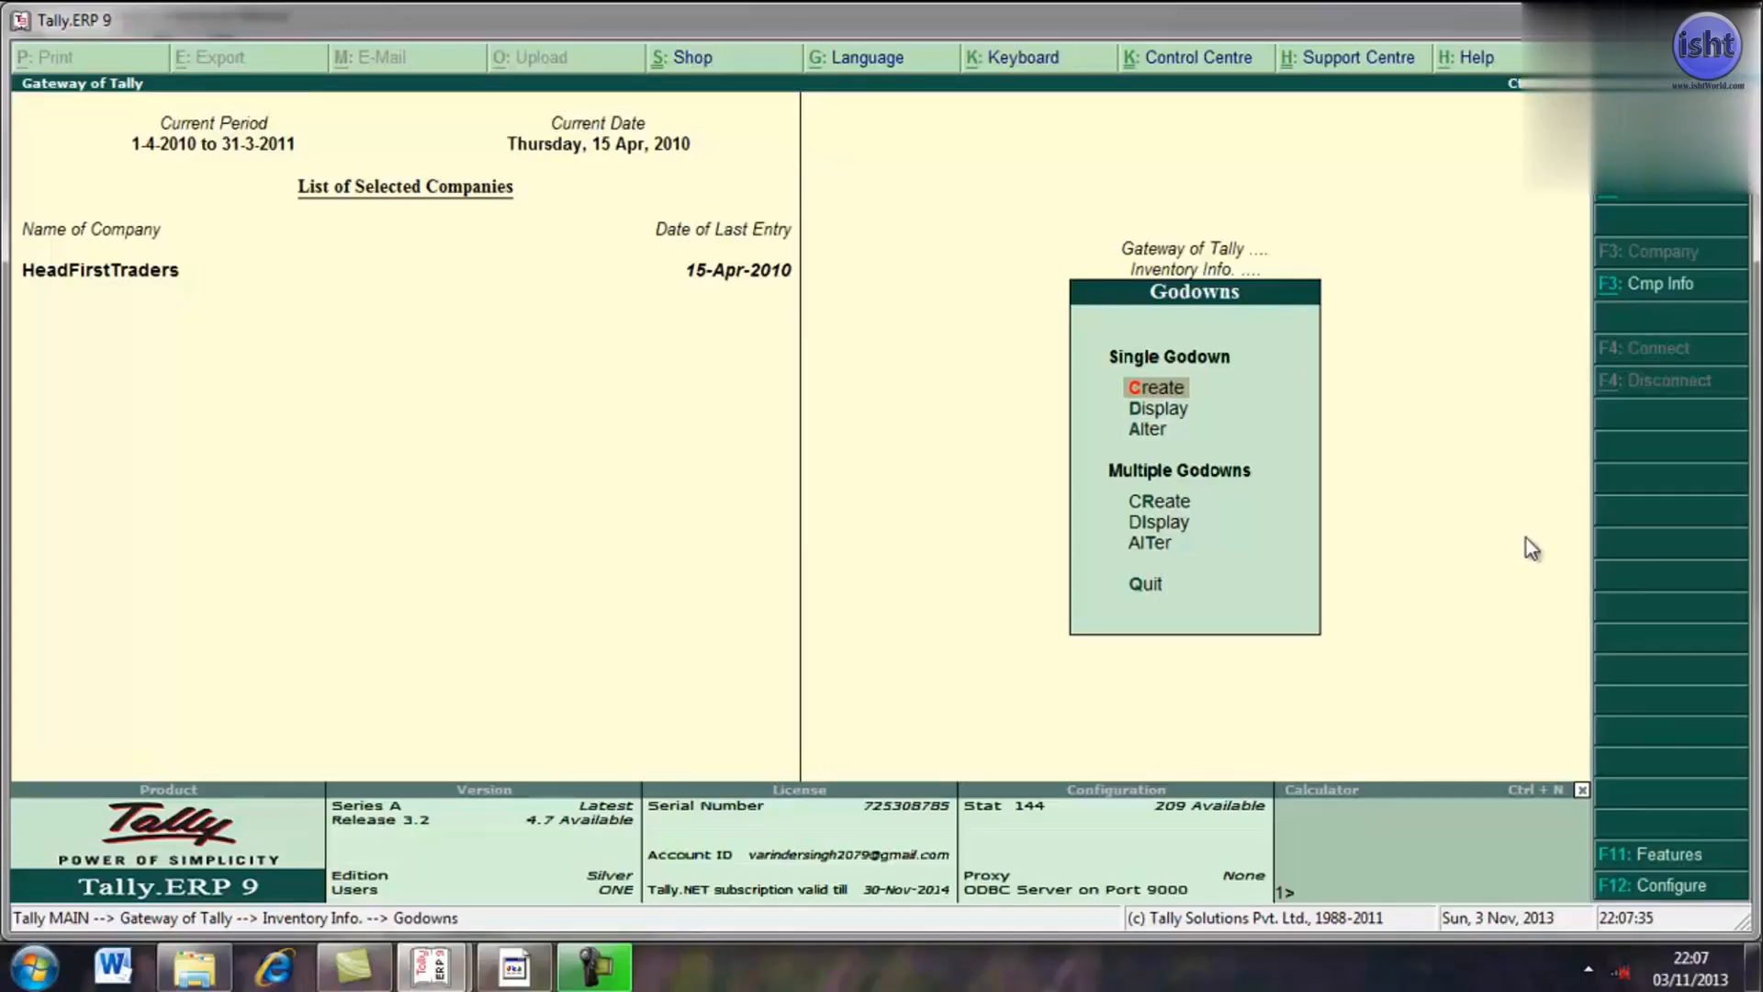
{"action": "key", "text": "Down"}
{"action": "key", "text": "Down"}
{"action": "key", "text": "Down"}
{"action": "key", "text": "Down"}
{"action": "key", "text": "Down"}
{"action": "key", "text": "Up"}
{"action": "key", "text": "Up"}
{"action": "key", "text": "Up"}
{"action": "key", "text": "Up"}
{"action": "key", "text": "Up"}
- Create a single godown named Panipat Godown under Primary with material storage allowed and both third-party stock options set to No
{"action": "left_click", "coordinate": [1164, 390]}
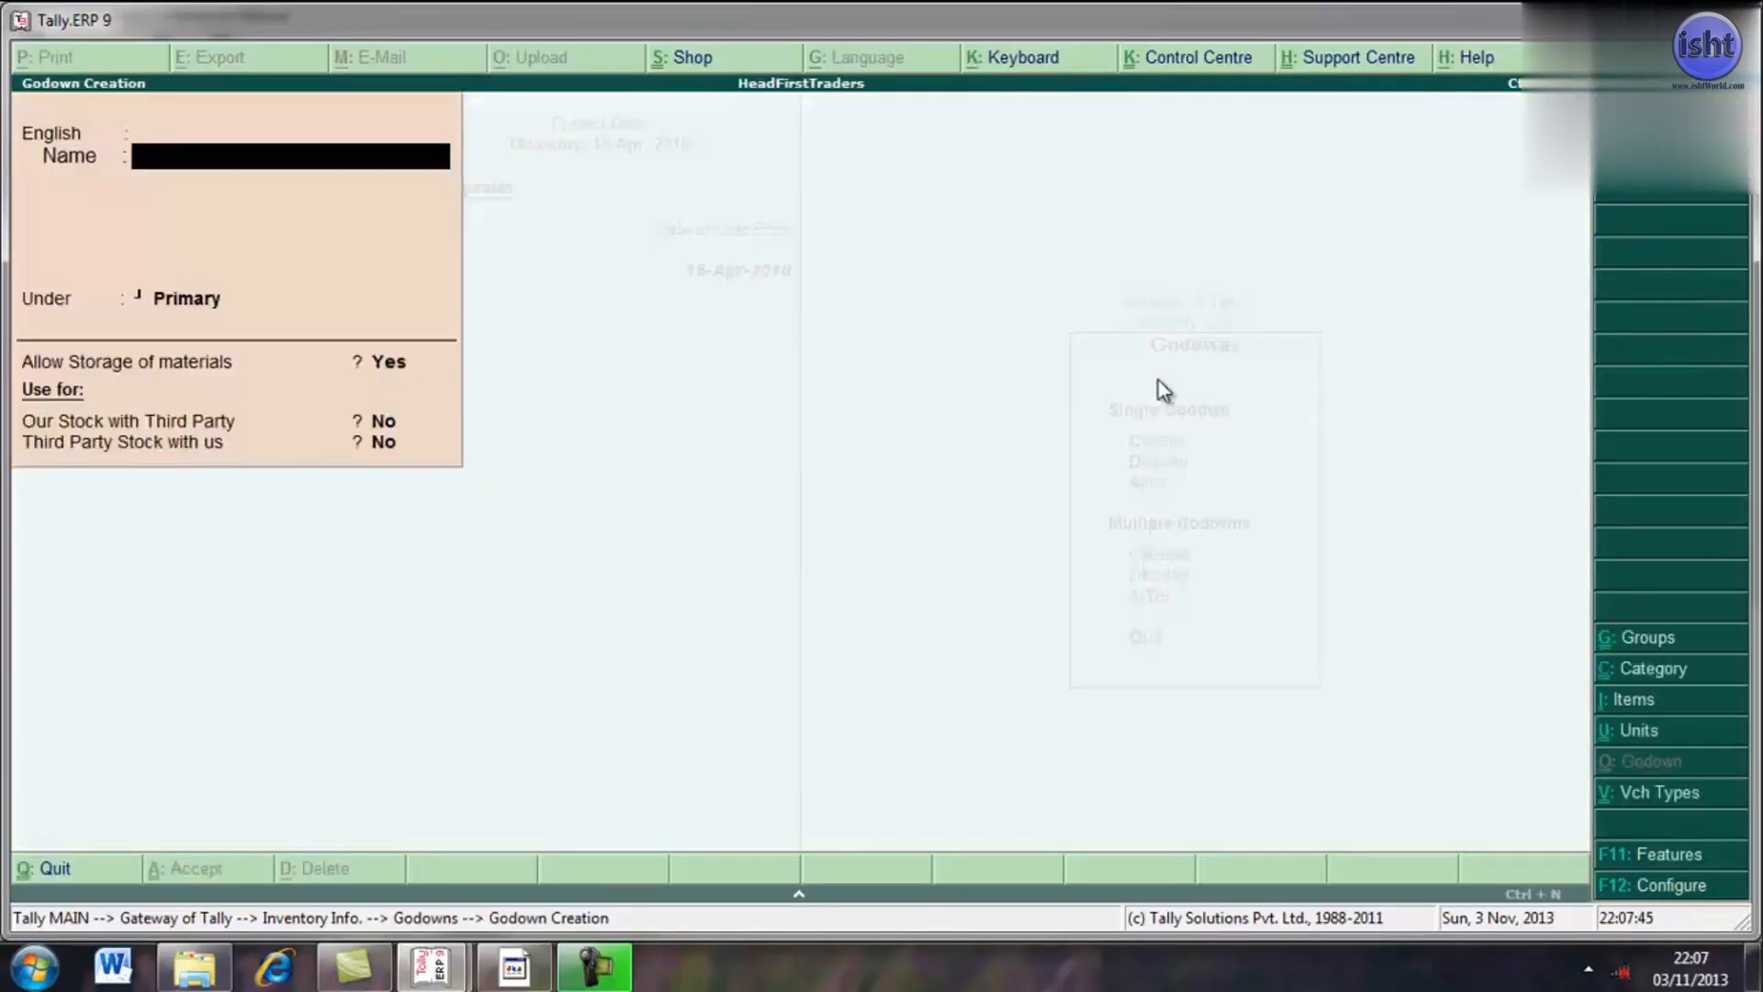
{"action": "type", "text": "Panipat Godown"}
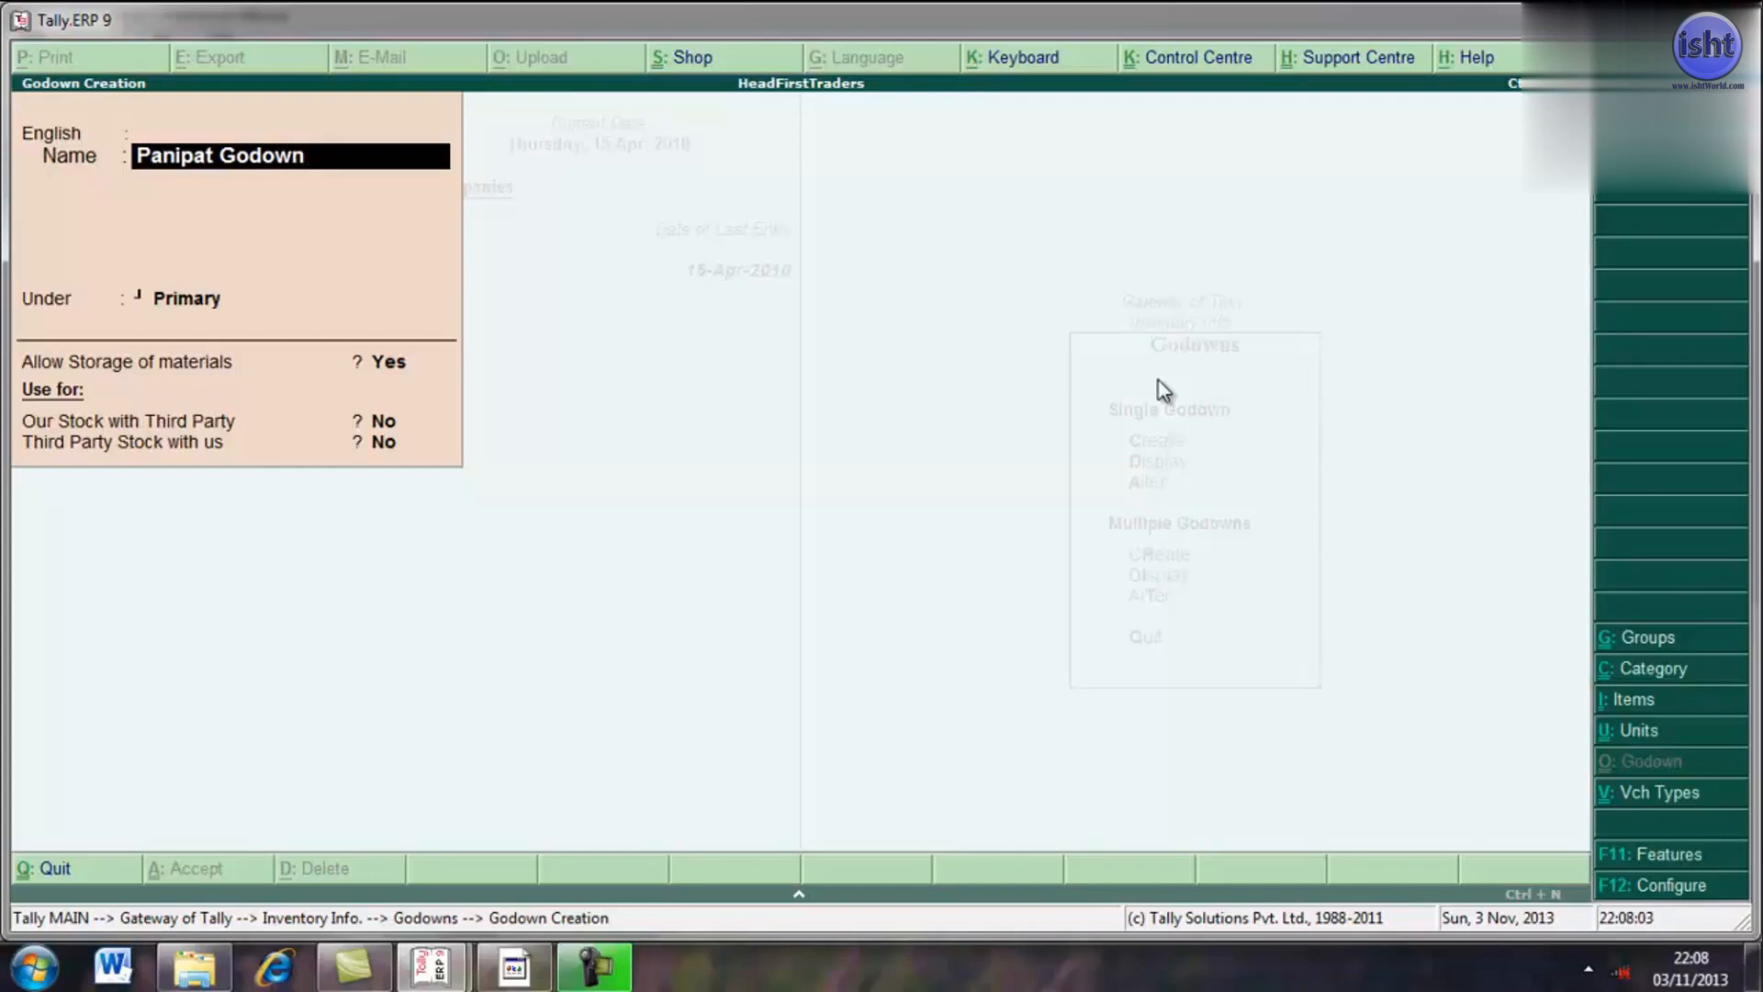
{"action": "key", "text": "Return"}
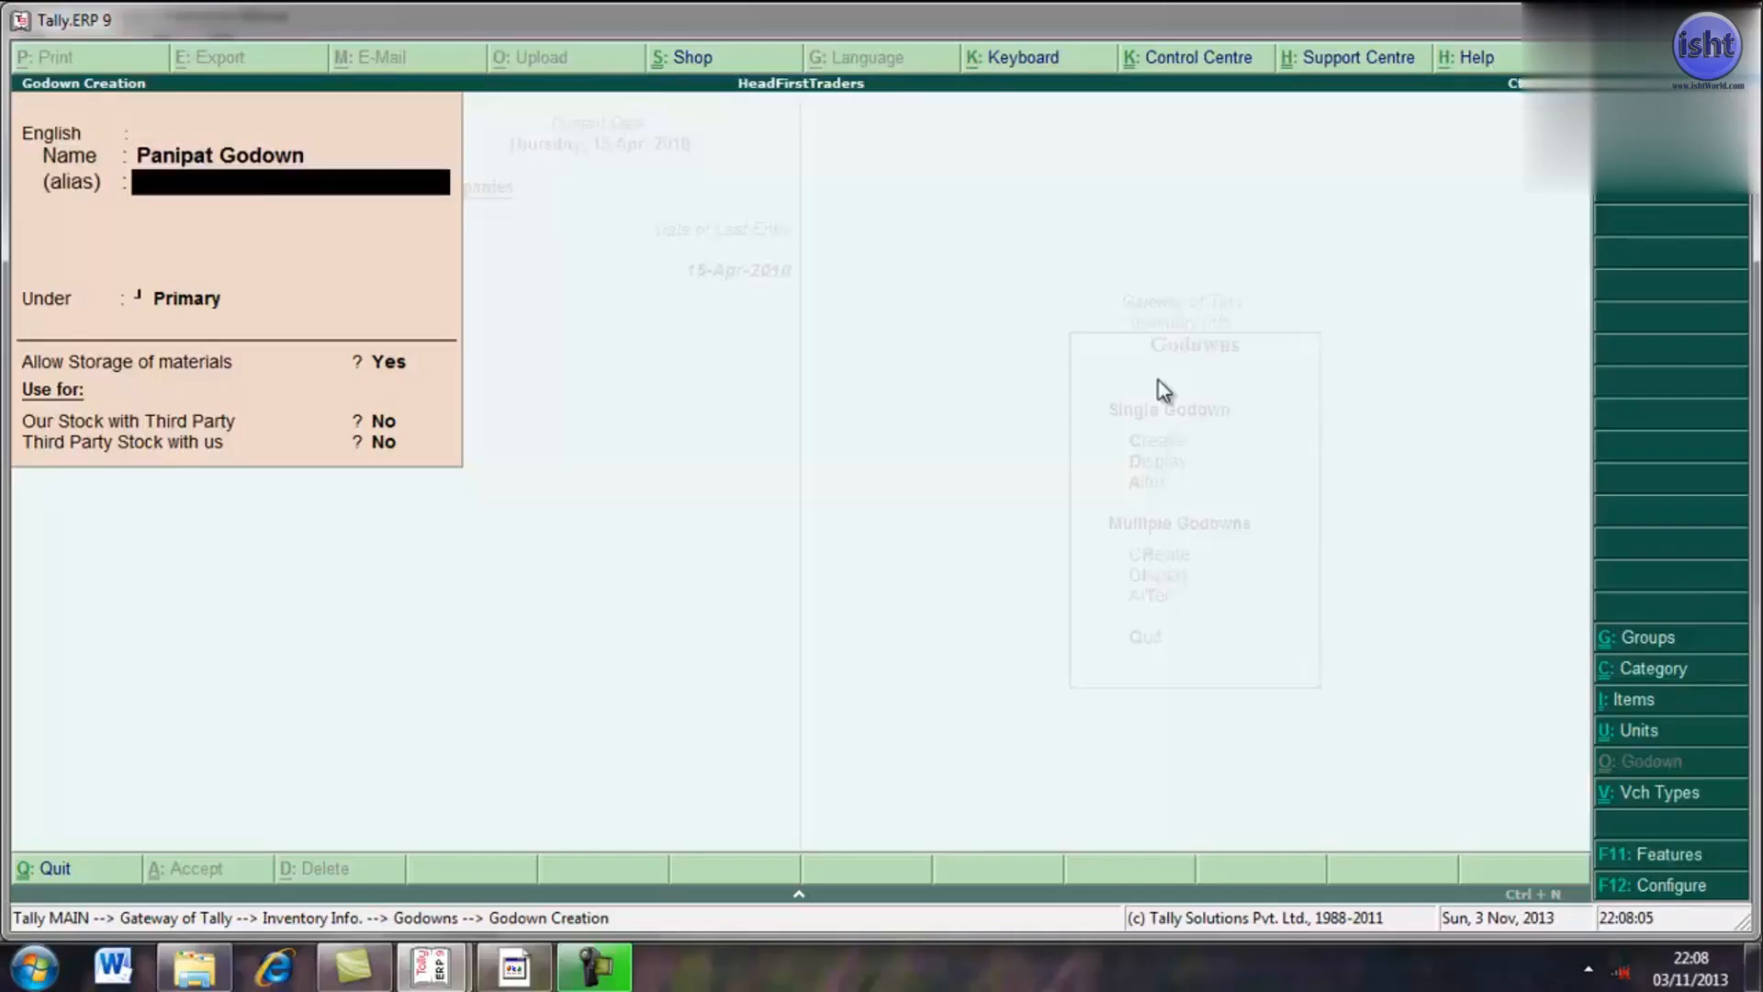
{"action": "key", "text": "Return"}
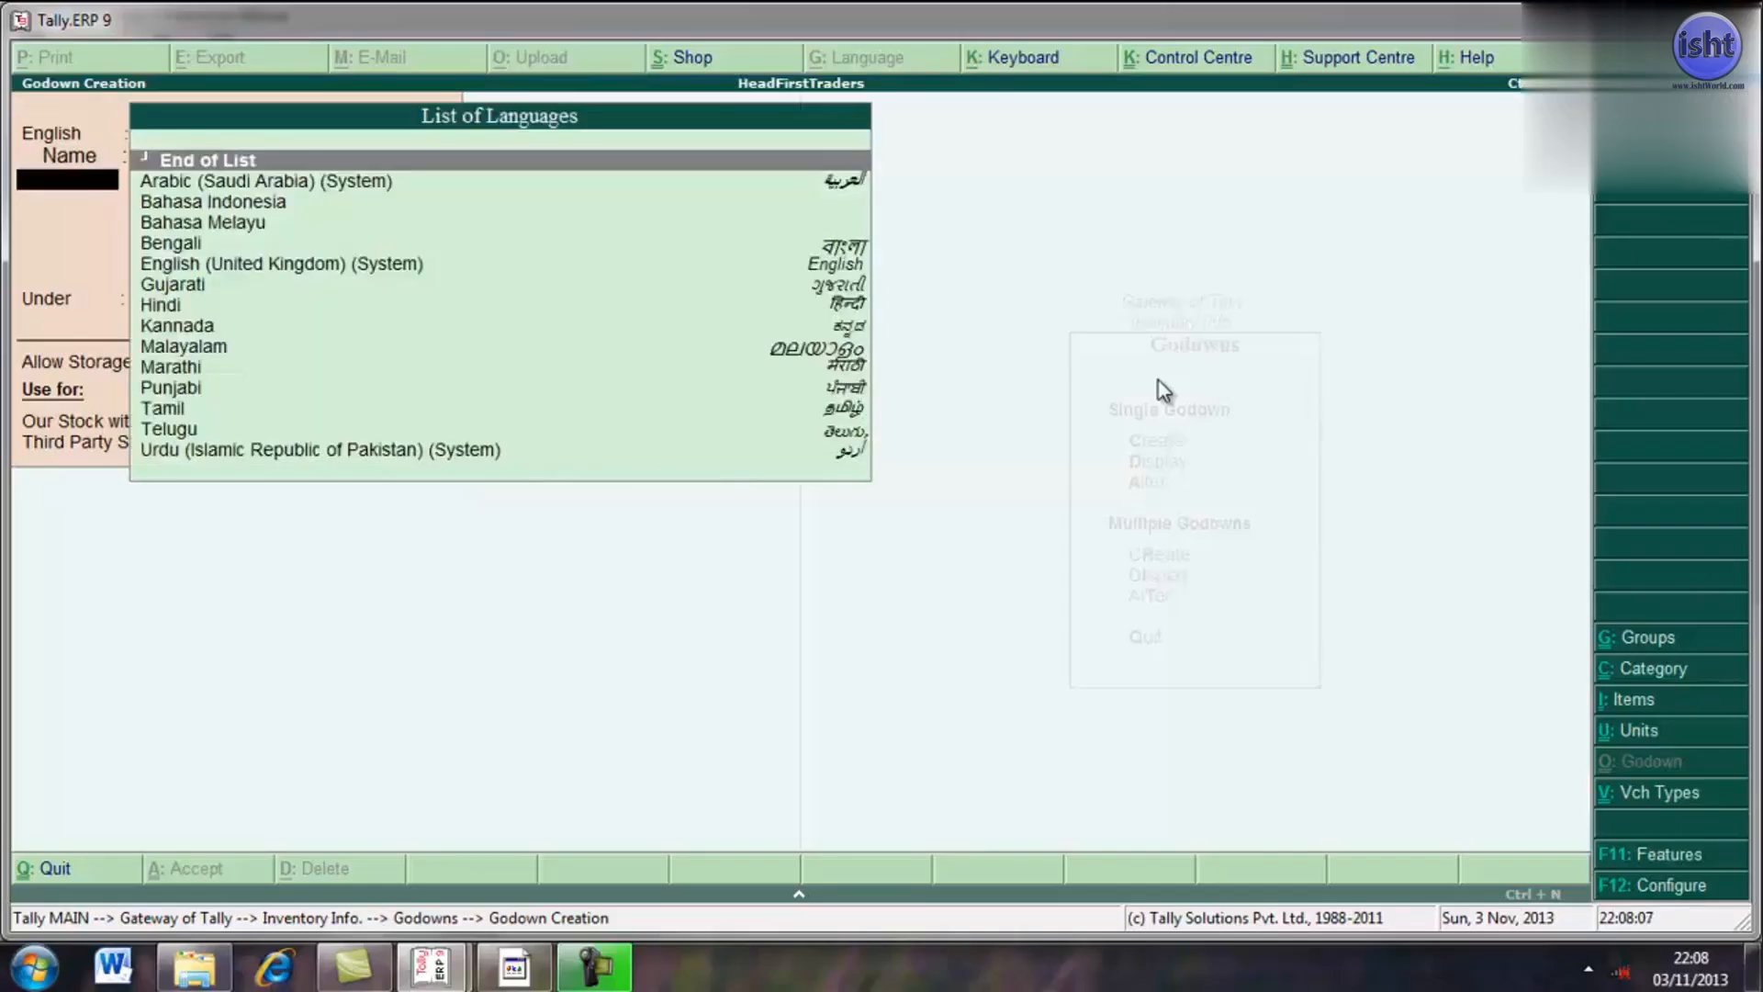
{"action": "key", "text": "Return"}
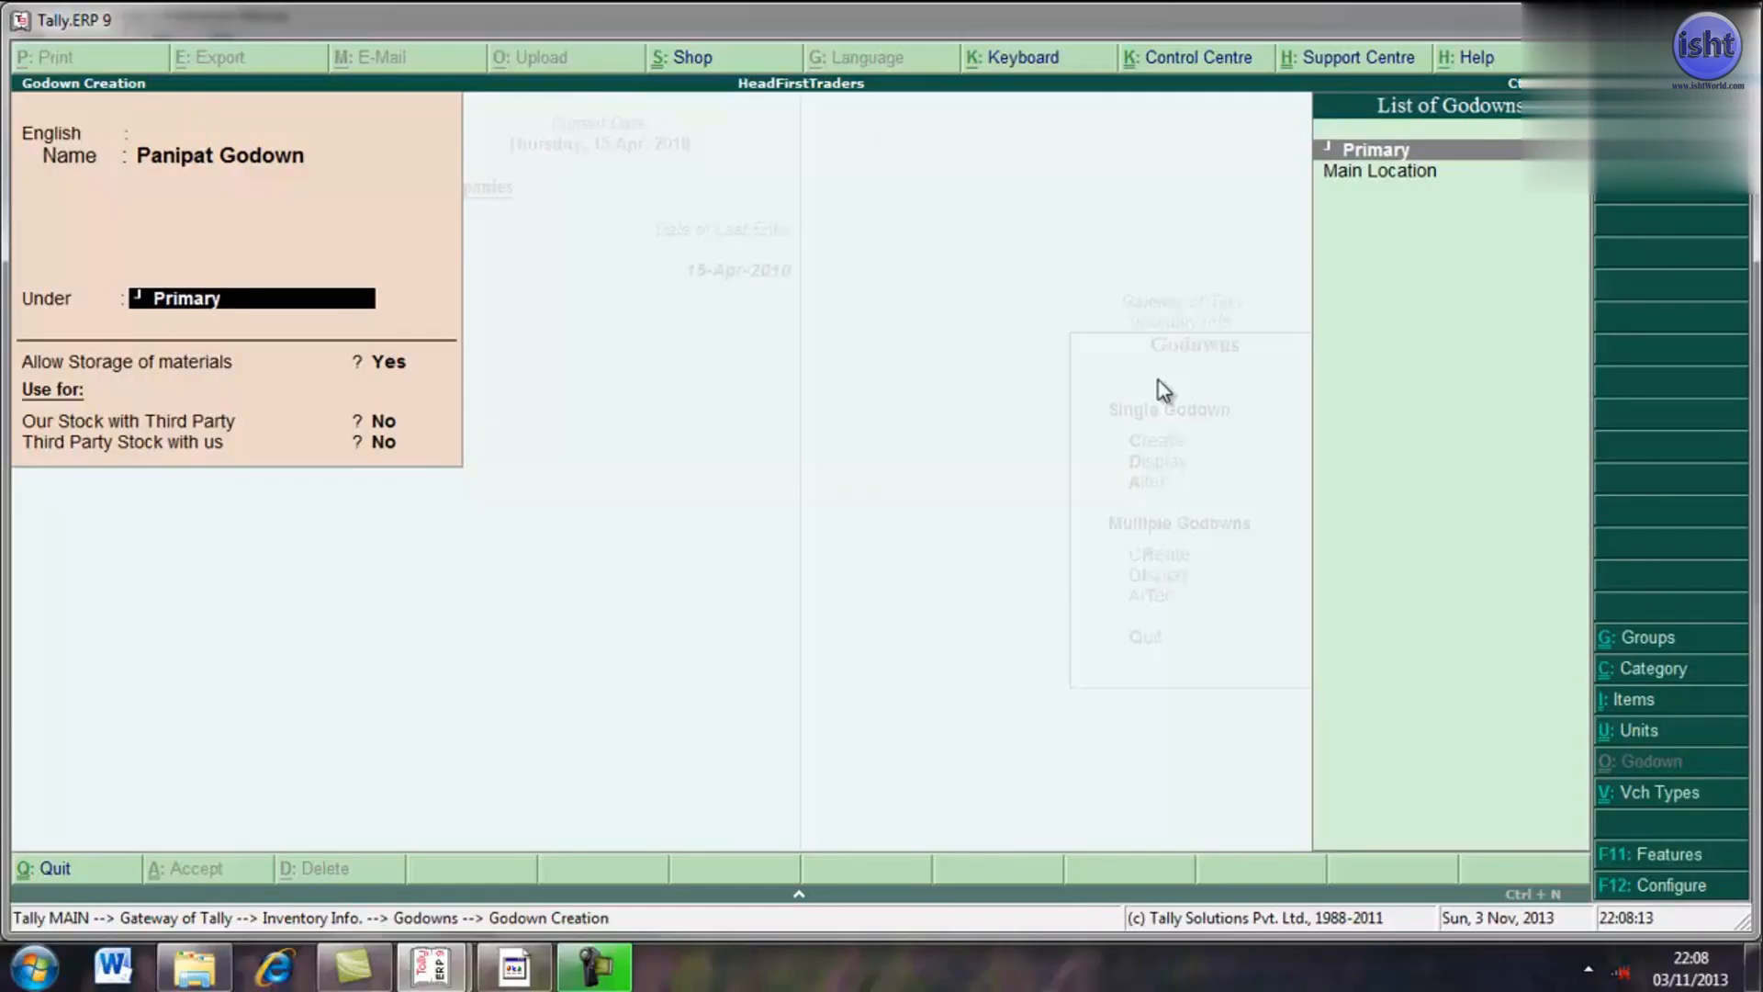
{"action": "key", "text": "Return"}
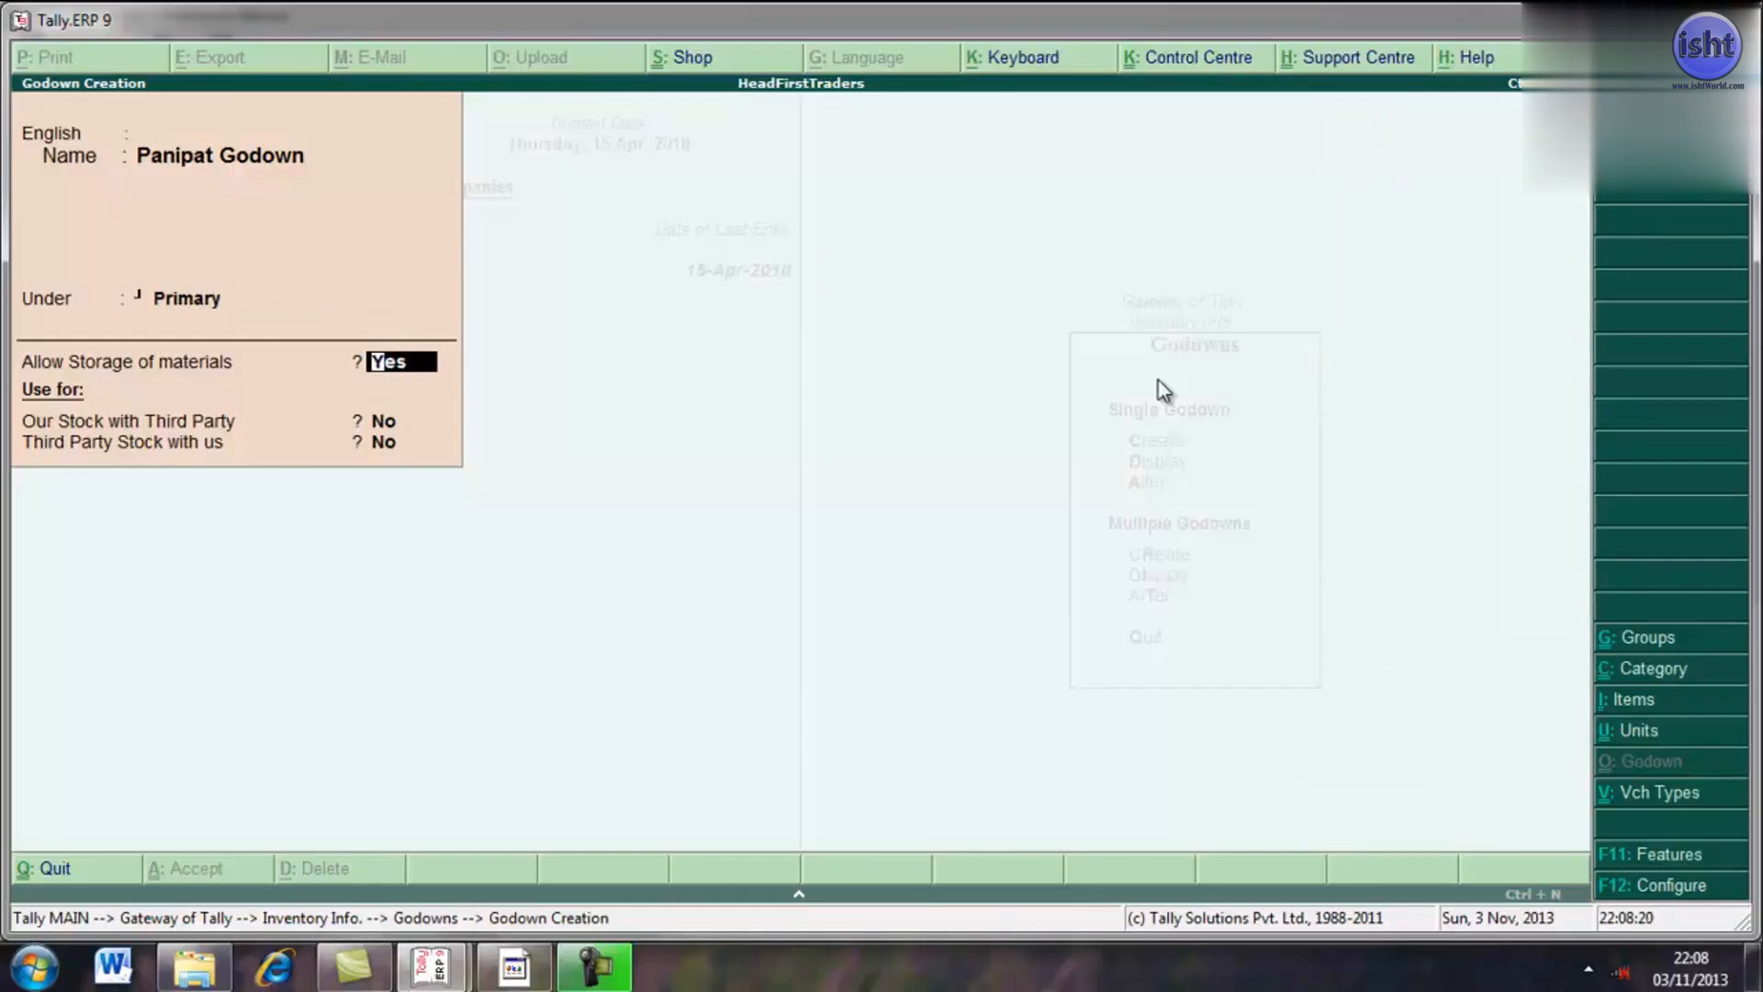
{"action": "key", "text": "Return"}
{"action": "key", "text": "Return"}
{"action": "key", "text": "Return"}
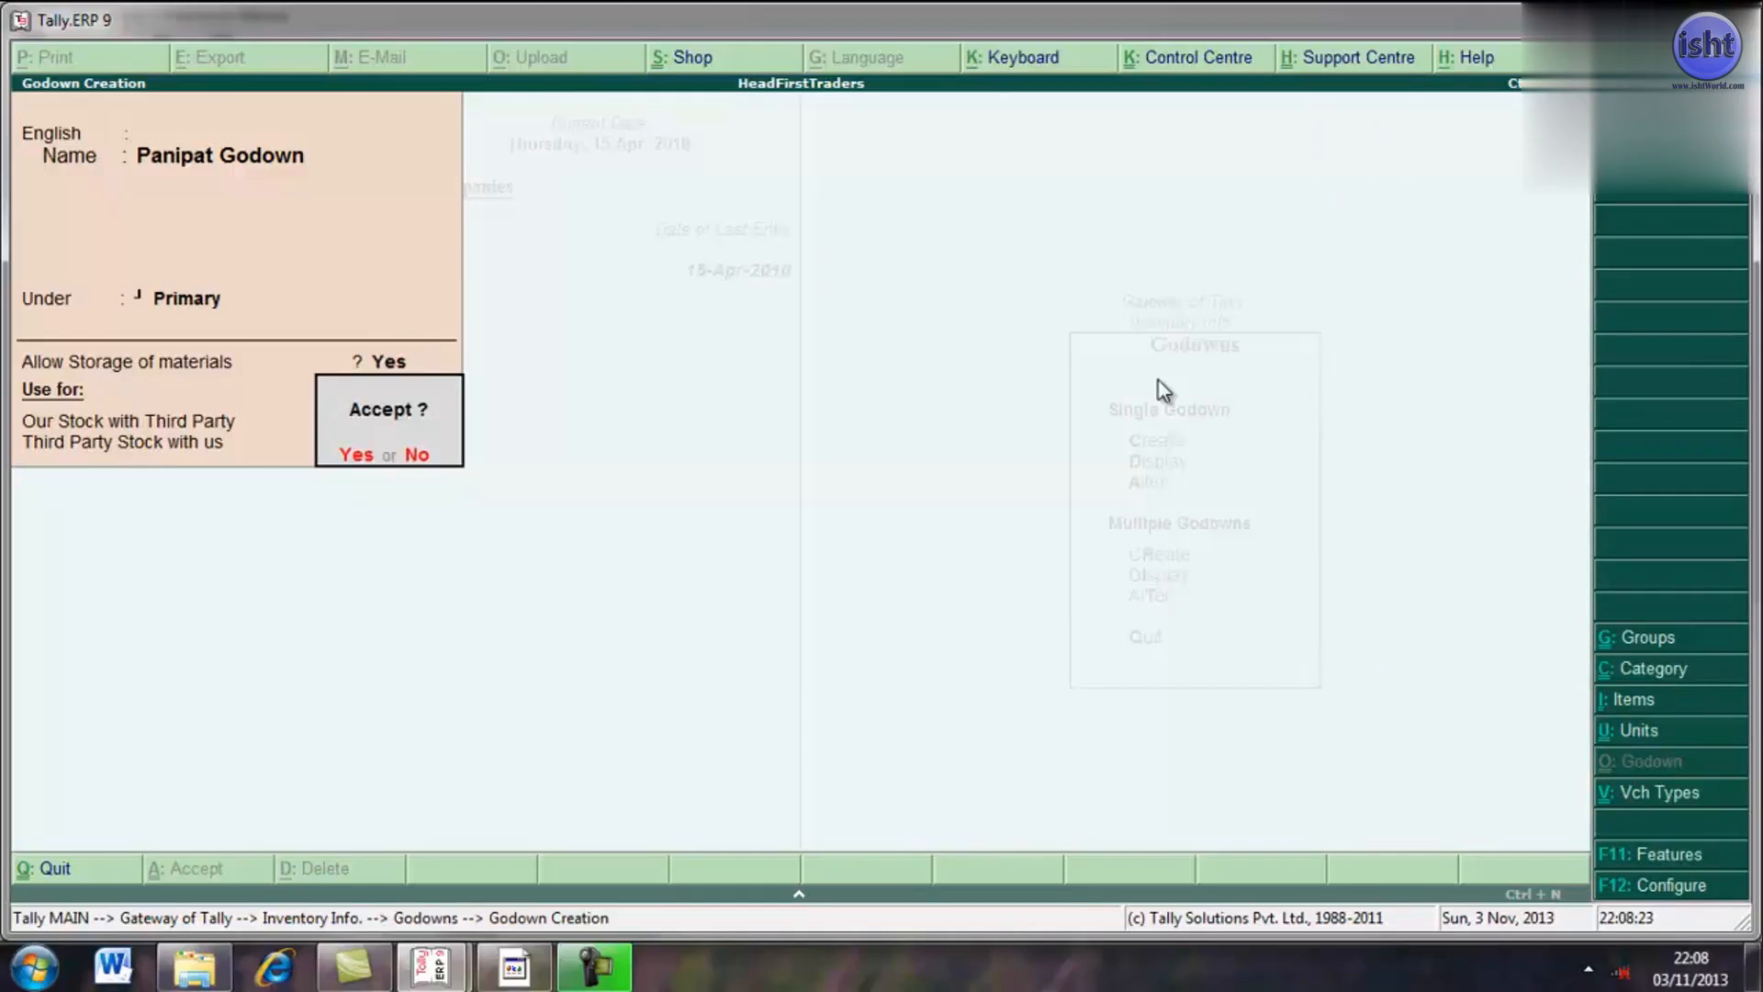
{"action": "key", "text": "Return"}
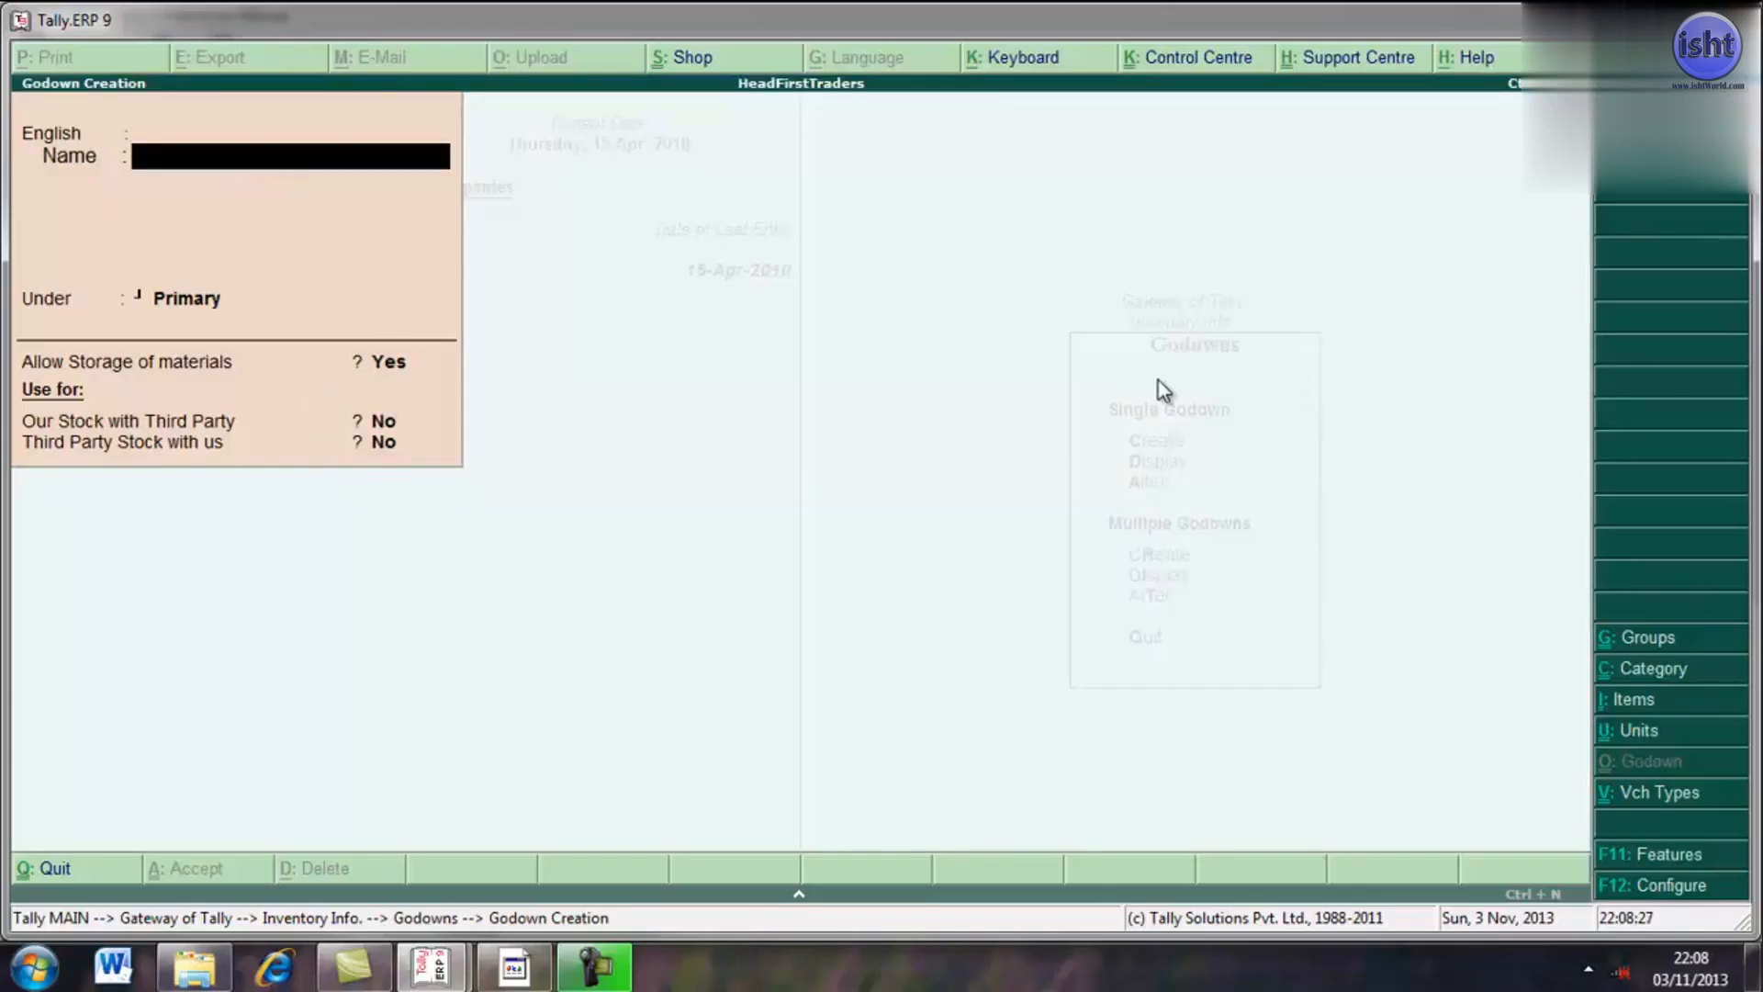
{"action": "key", "text": "Escape"}
{"action": "key", "text": "Return"}
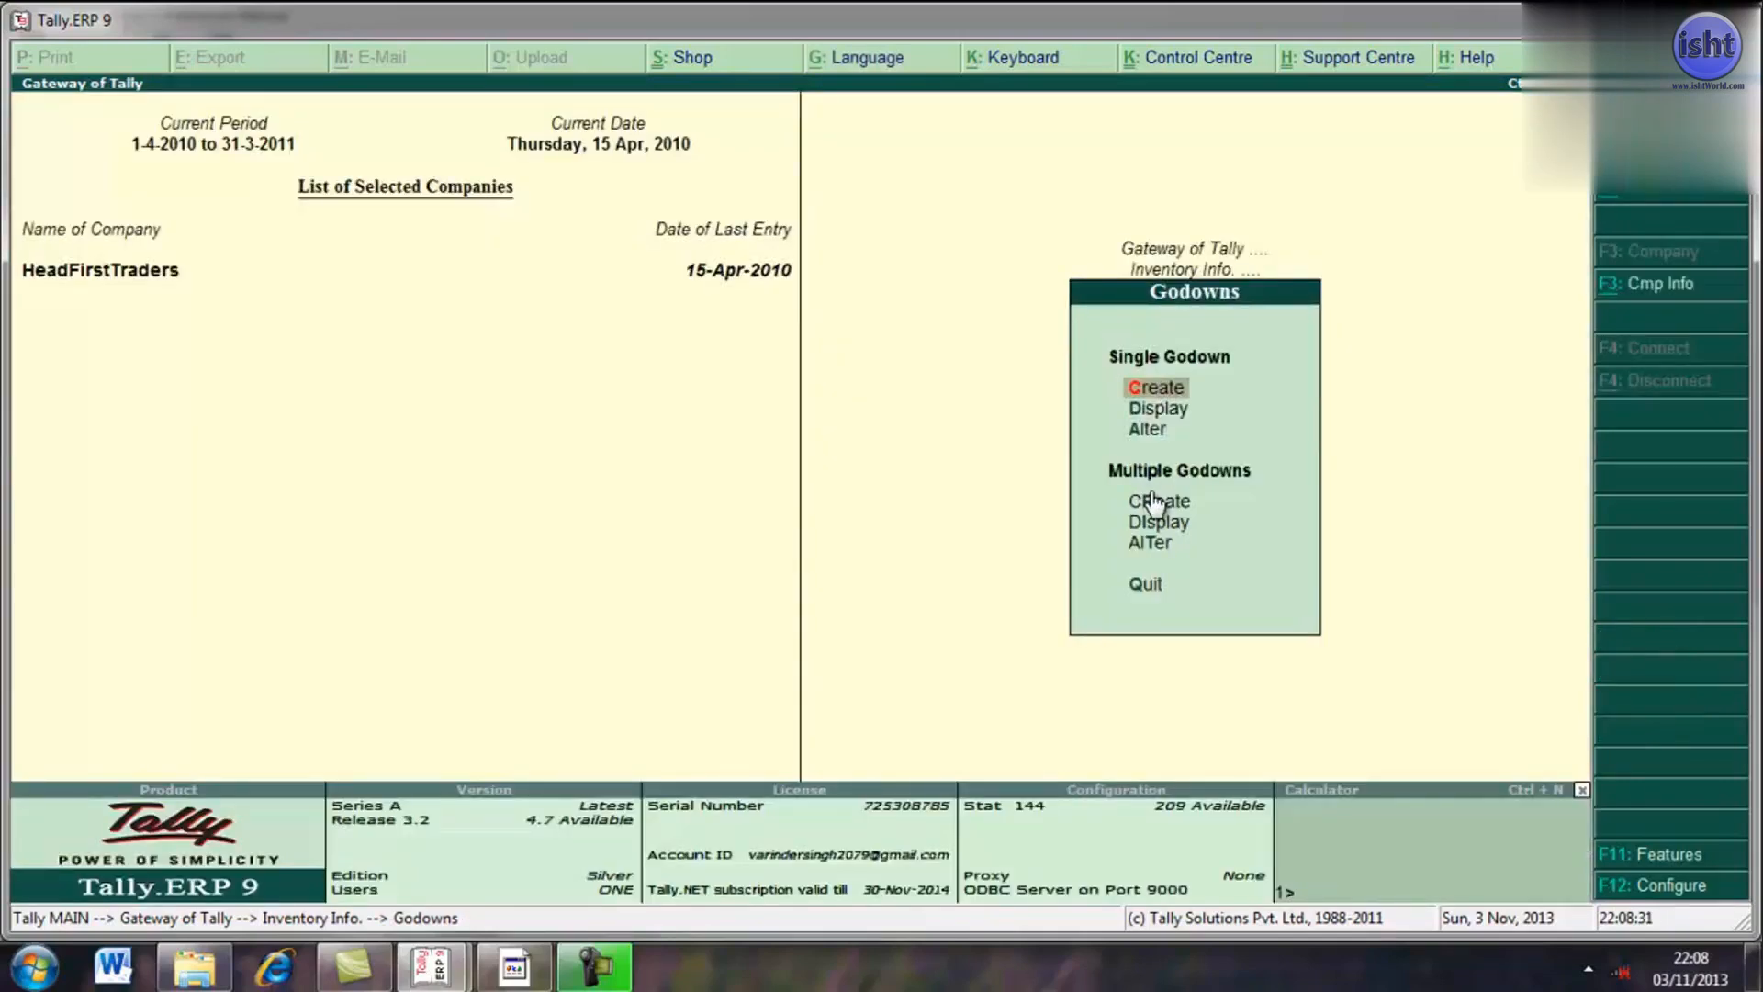
- View the list of godowns available for single godown display, then close it
{"action": "left_click", "coordinate": [1173, 415]}
{"action": "left_click", "coordinate": [1172, 415]}
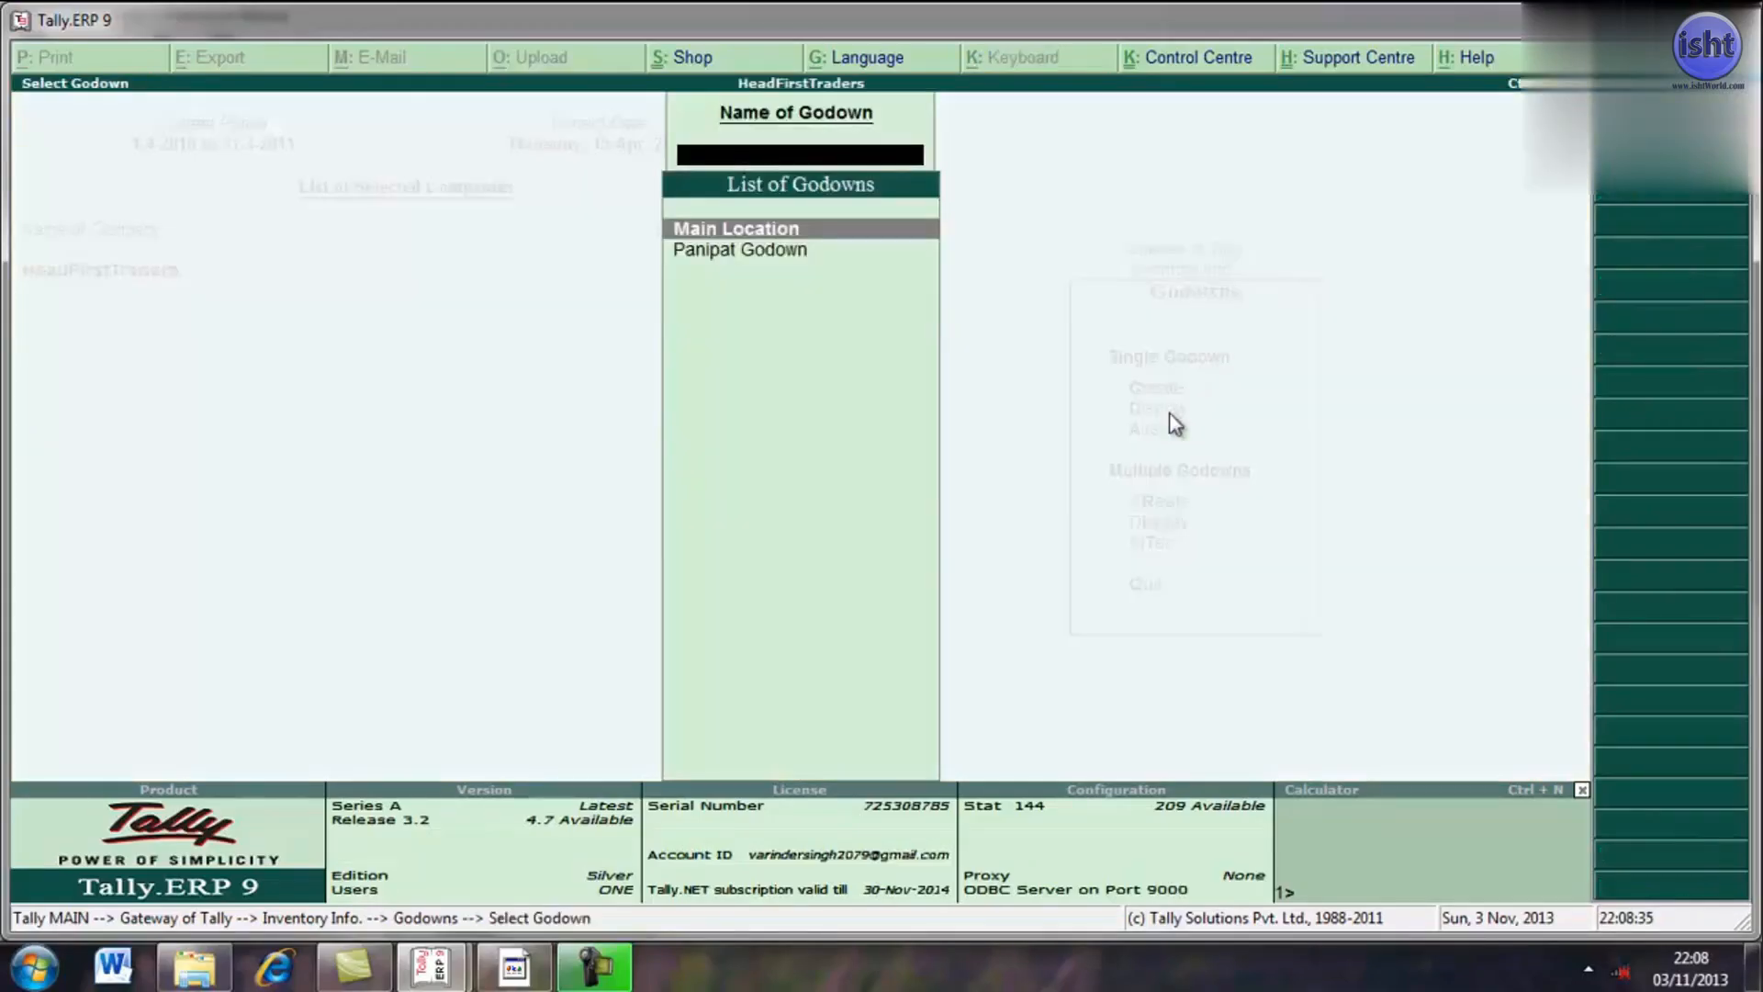
{"action": "key", "text": "Down"}
{"action": "key", "text": "Up"}
{"action": "key", "text": "Down"}
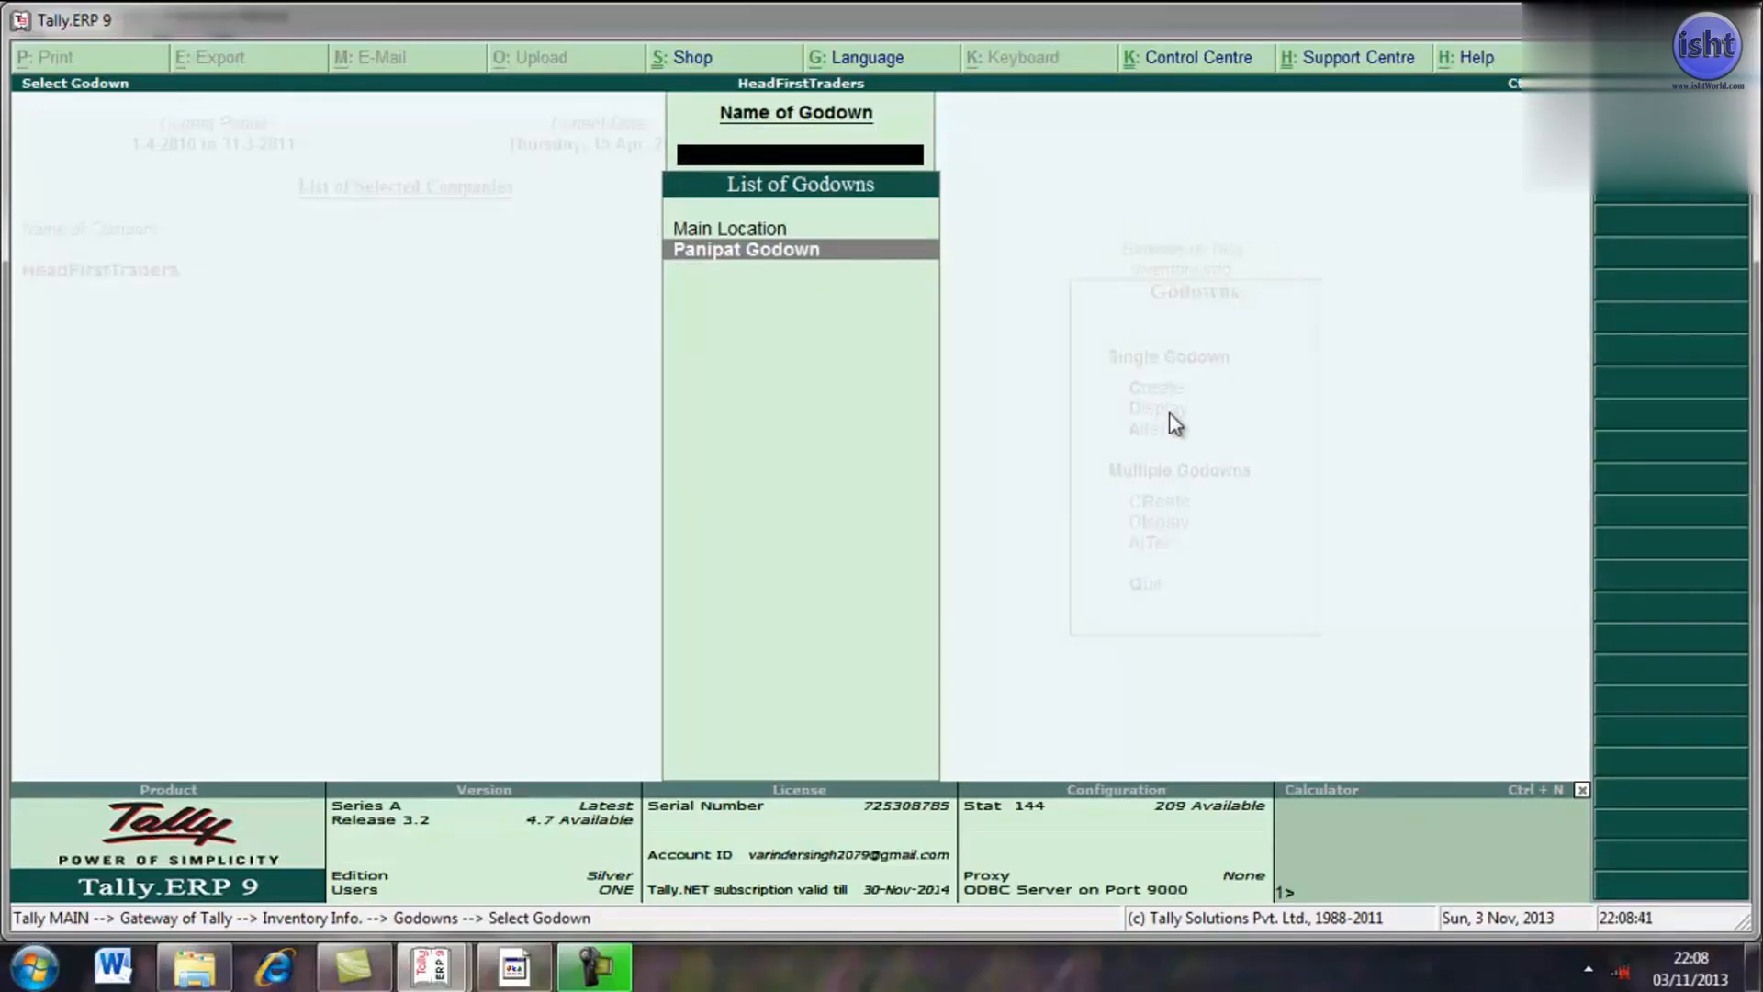
{"action": "key", "text": "Up"}
{"action": "key", "text": "Down"}
{"action": "key", "text": "Escape"}
{"action": "key", "text": "Escape"}
{"action": "key", "text": "Return"}
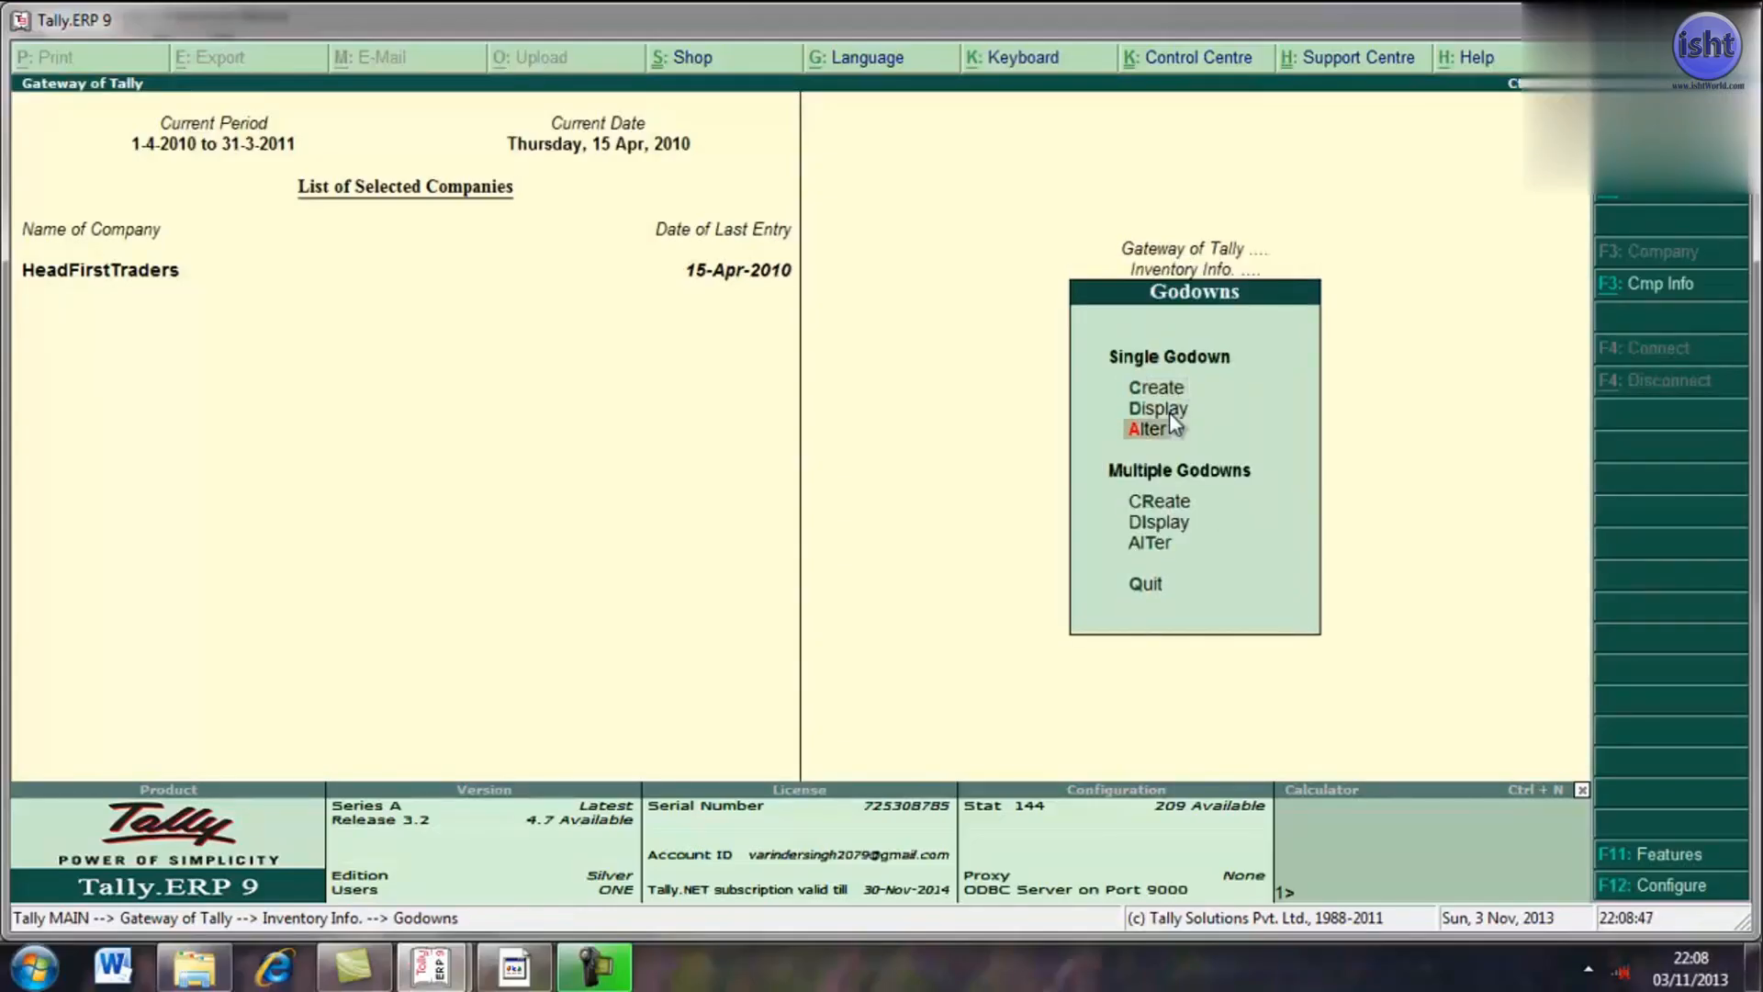
- Open Panipat Godown for single godown alteration, check its fields, and accept it with the values as they are
{"action": "key", "text": "Return"}
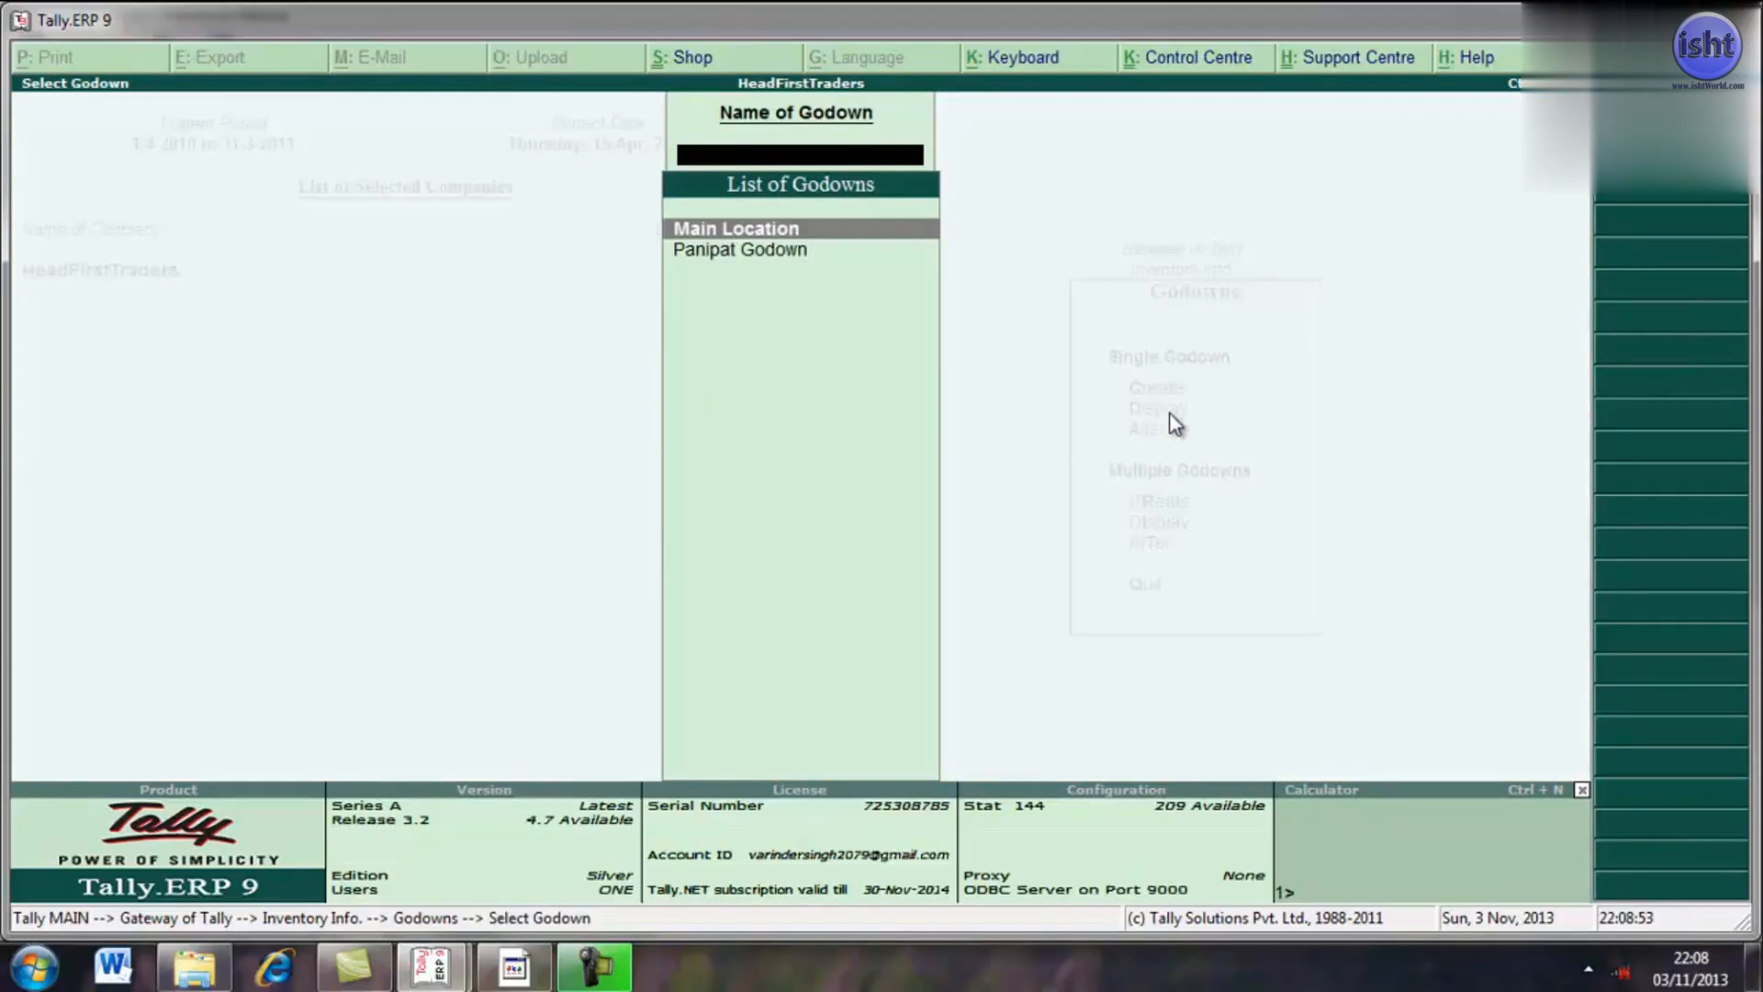
{"action": "key", "text": "Down"}
{"action": "key", "text": "Return"}
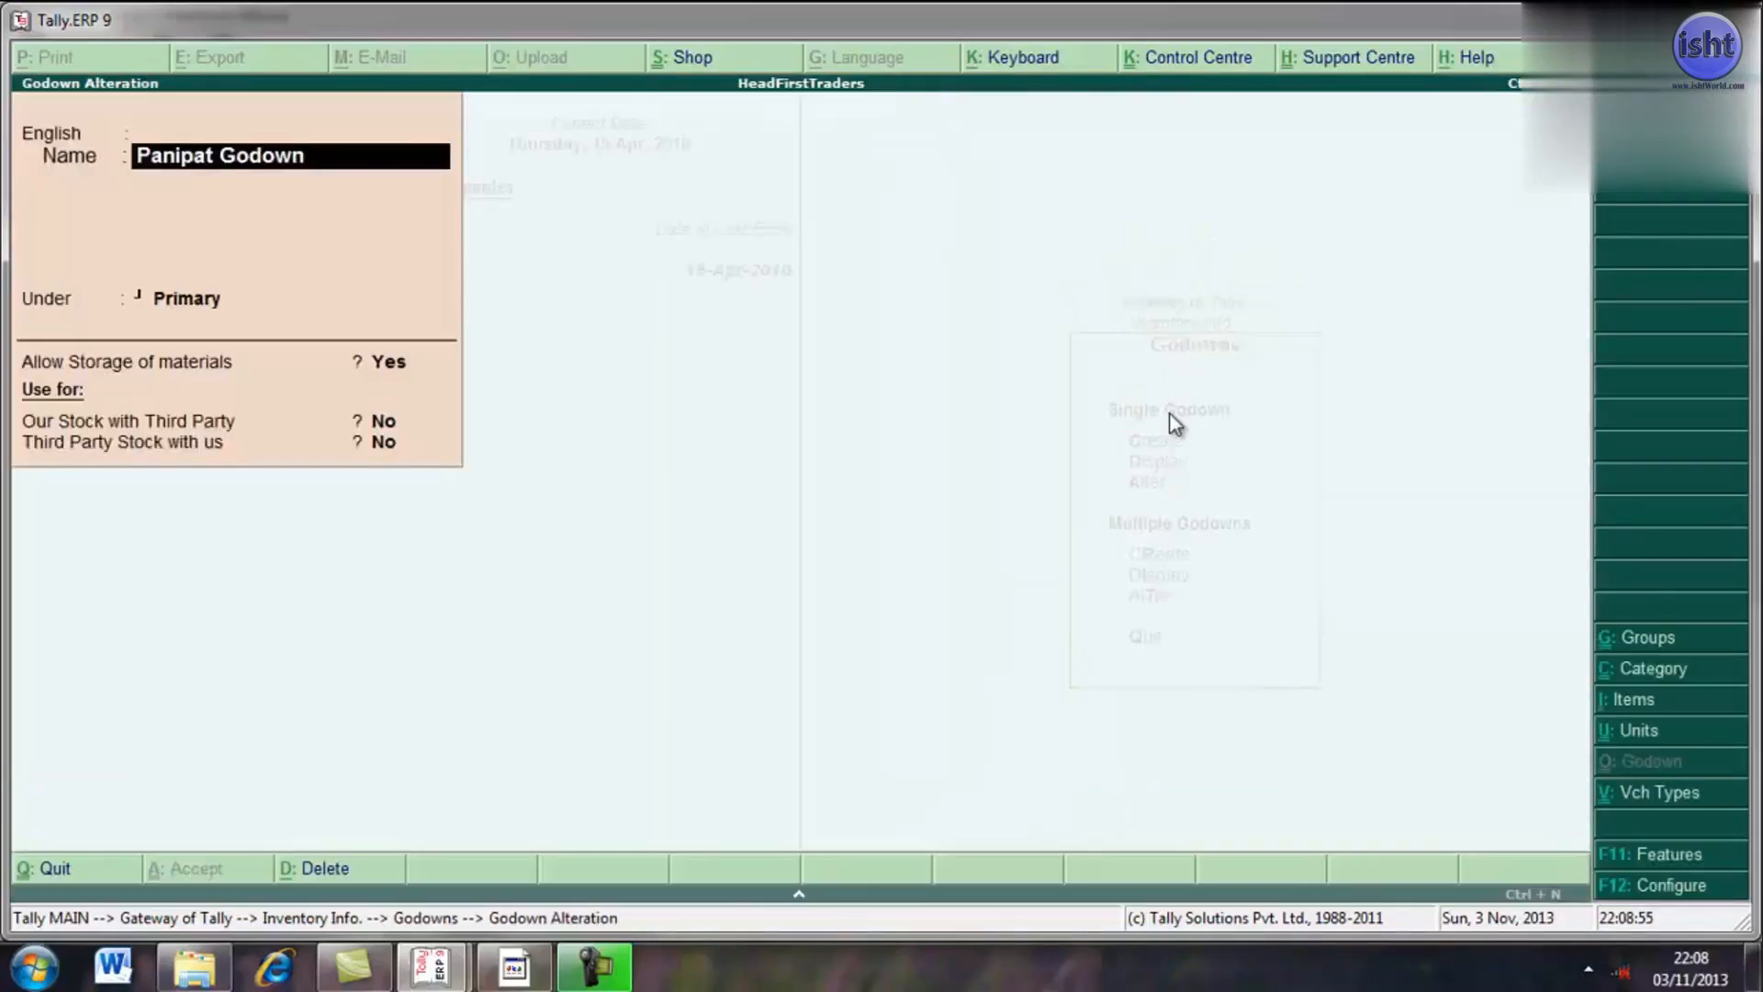
{"action": "key", "text": "Return"}
{"action": "key", "text": "Return"}
{"action": "key", "text": "Return"}
{"action": "key", "text": "Return"}
{"action": "key", "text": "Return"}
{"action": "key", "text": "Return"}
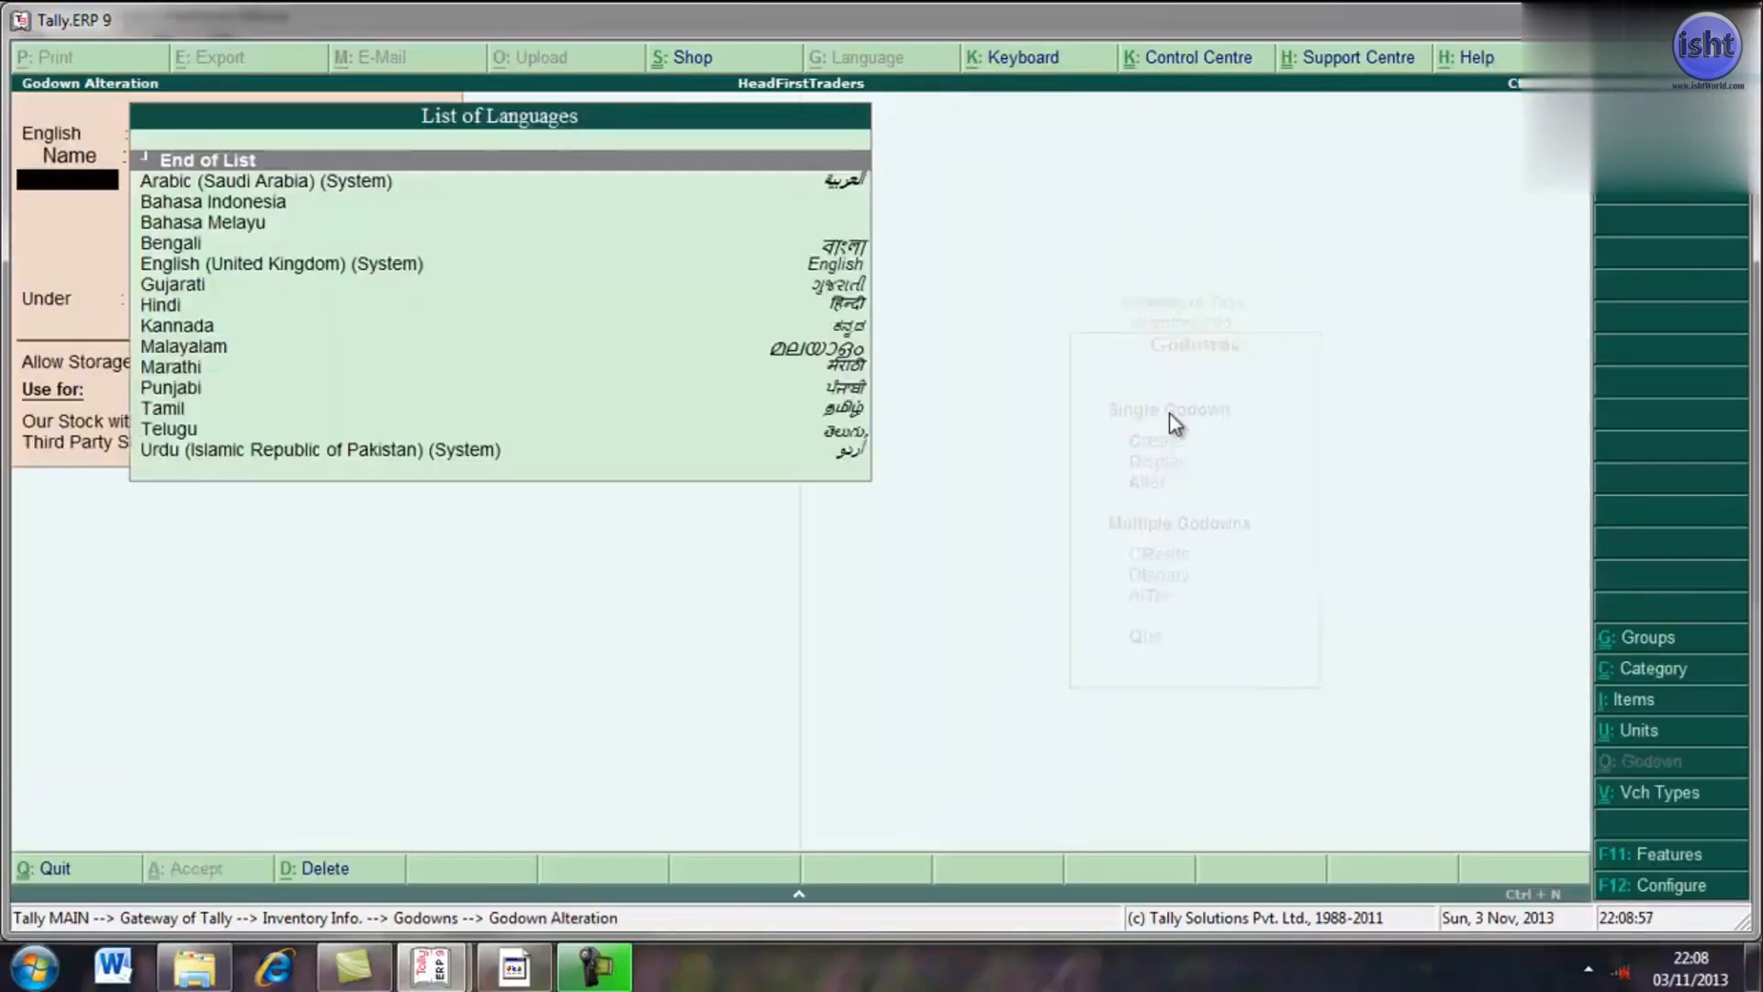
{"action": "key", "text": "Return"}
{"action": "key", "text": "Return"}
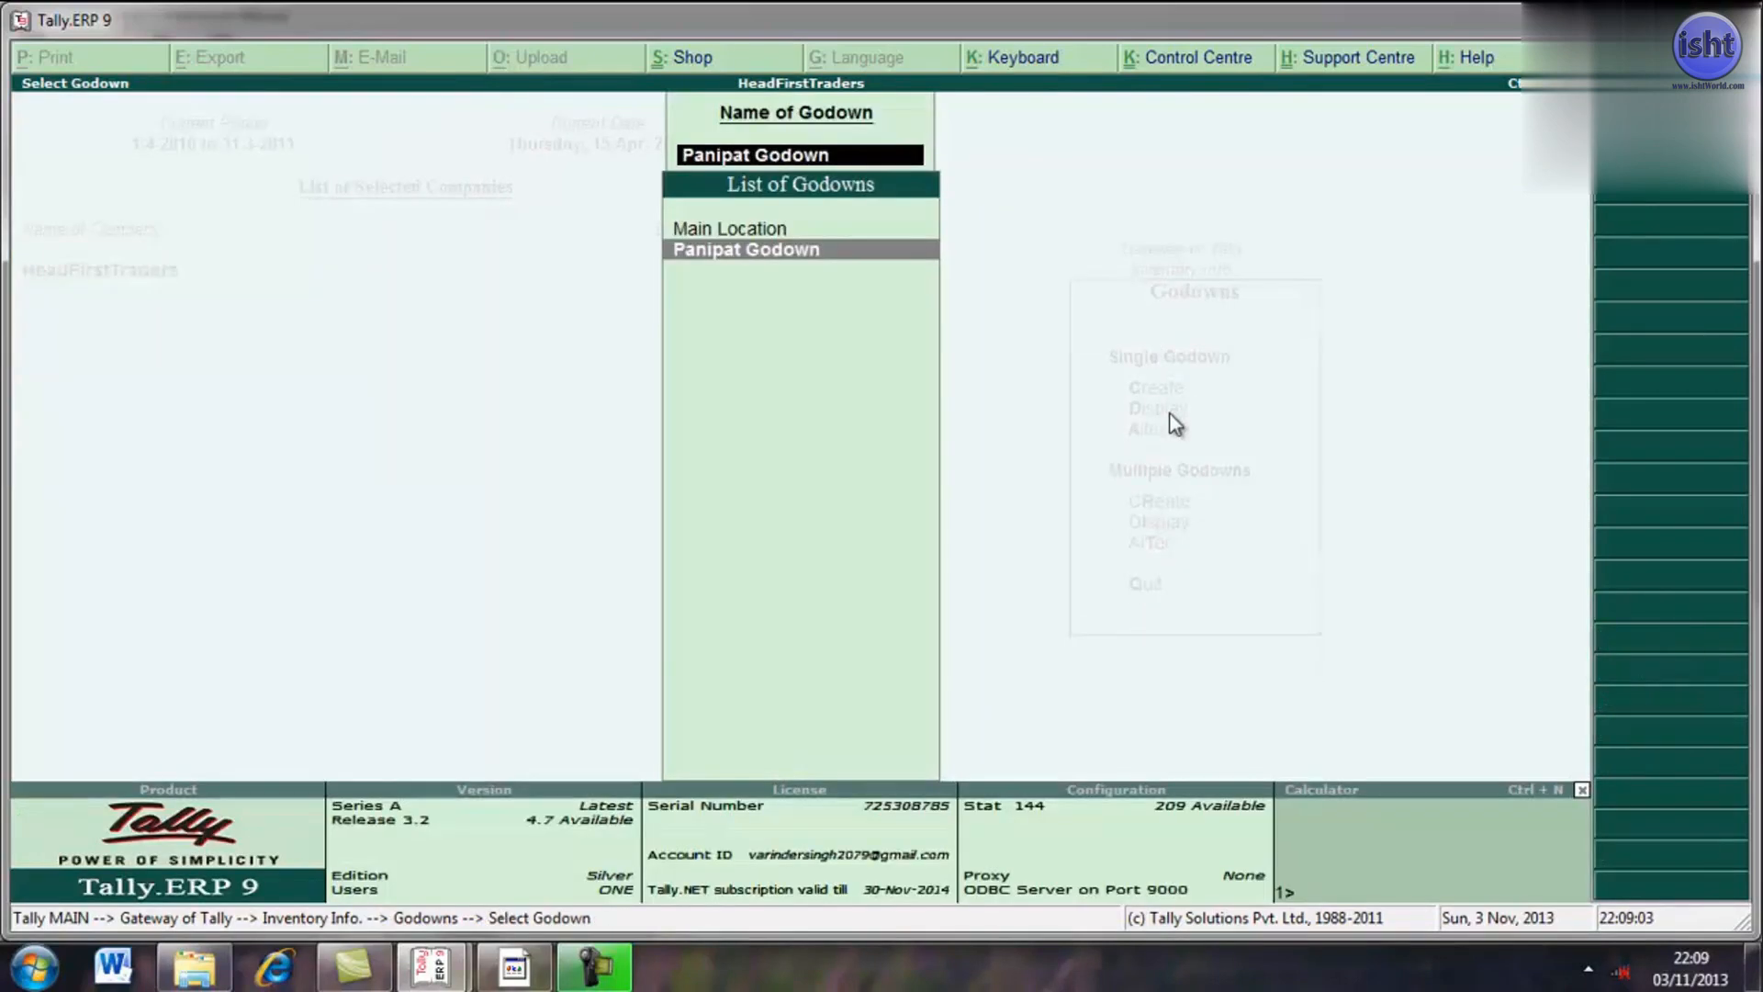
{"action": "key", "text": "Escape"}
{"action": "key", "text": "Escape"}
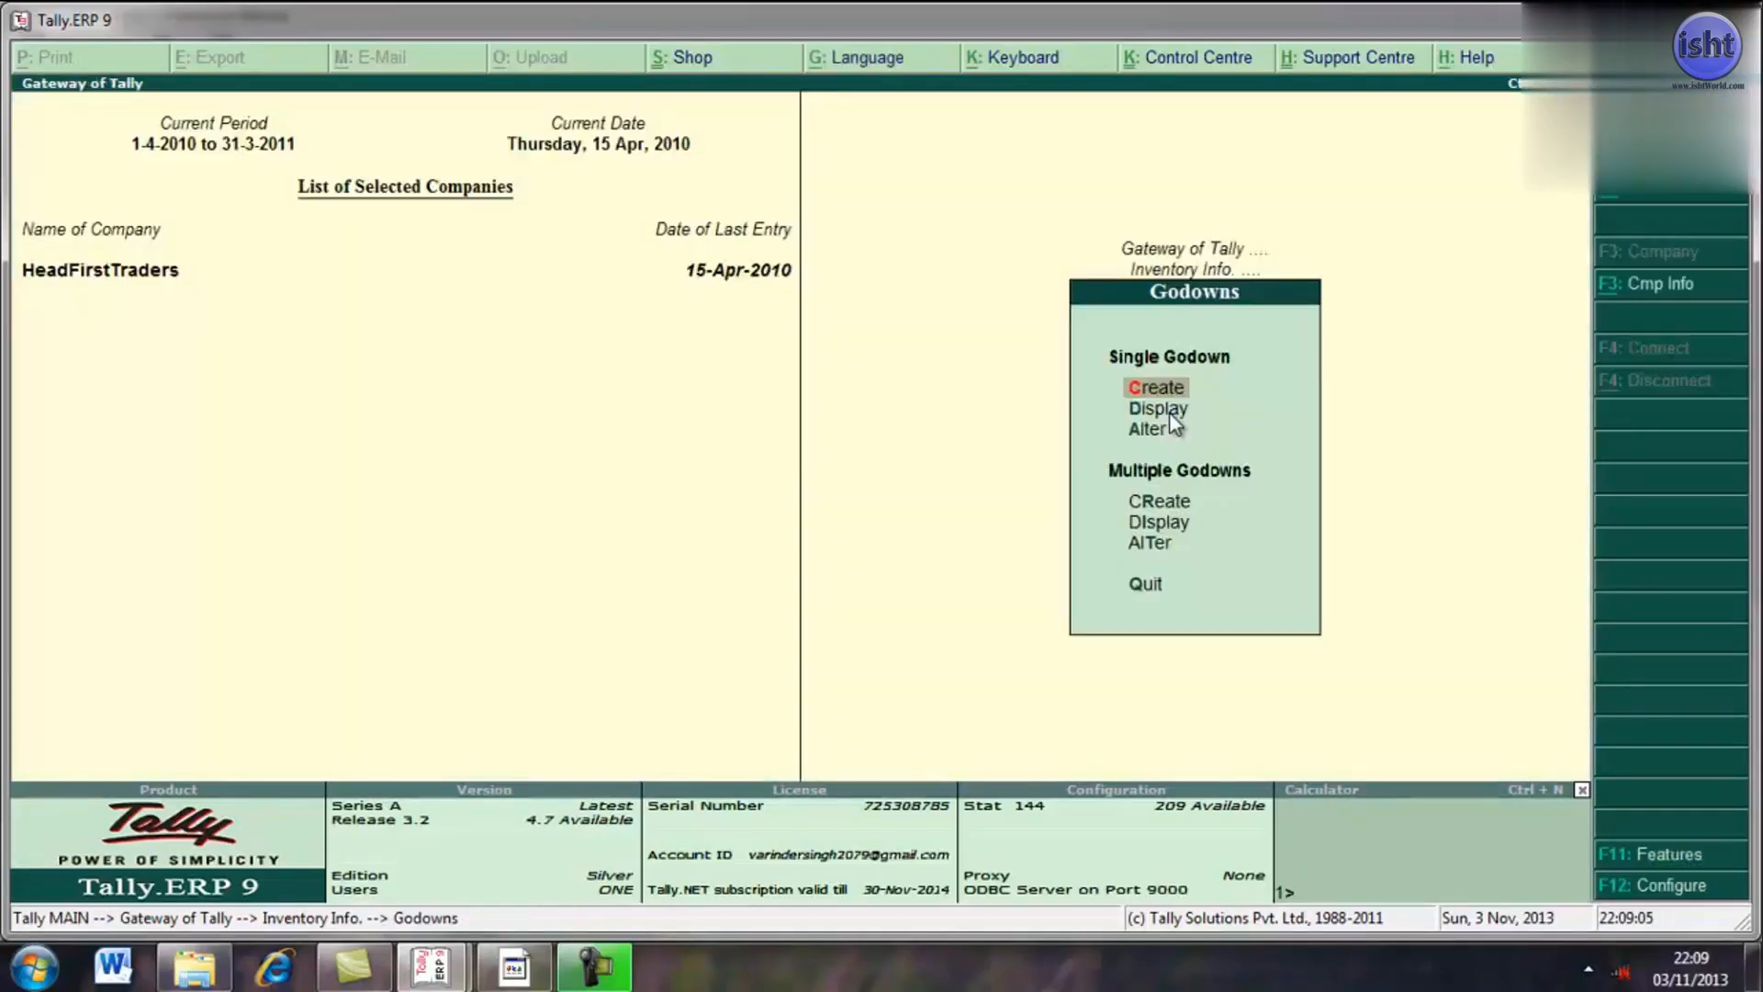
- Start multiple godown creation for All Items and enter a godown named Ambala under Primary
{"action": "key", "text": "Down"}
{"action": "key", "text": "Down"}
{"action": "key", "text": "Down"}
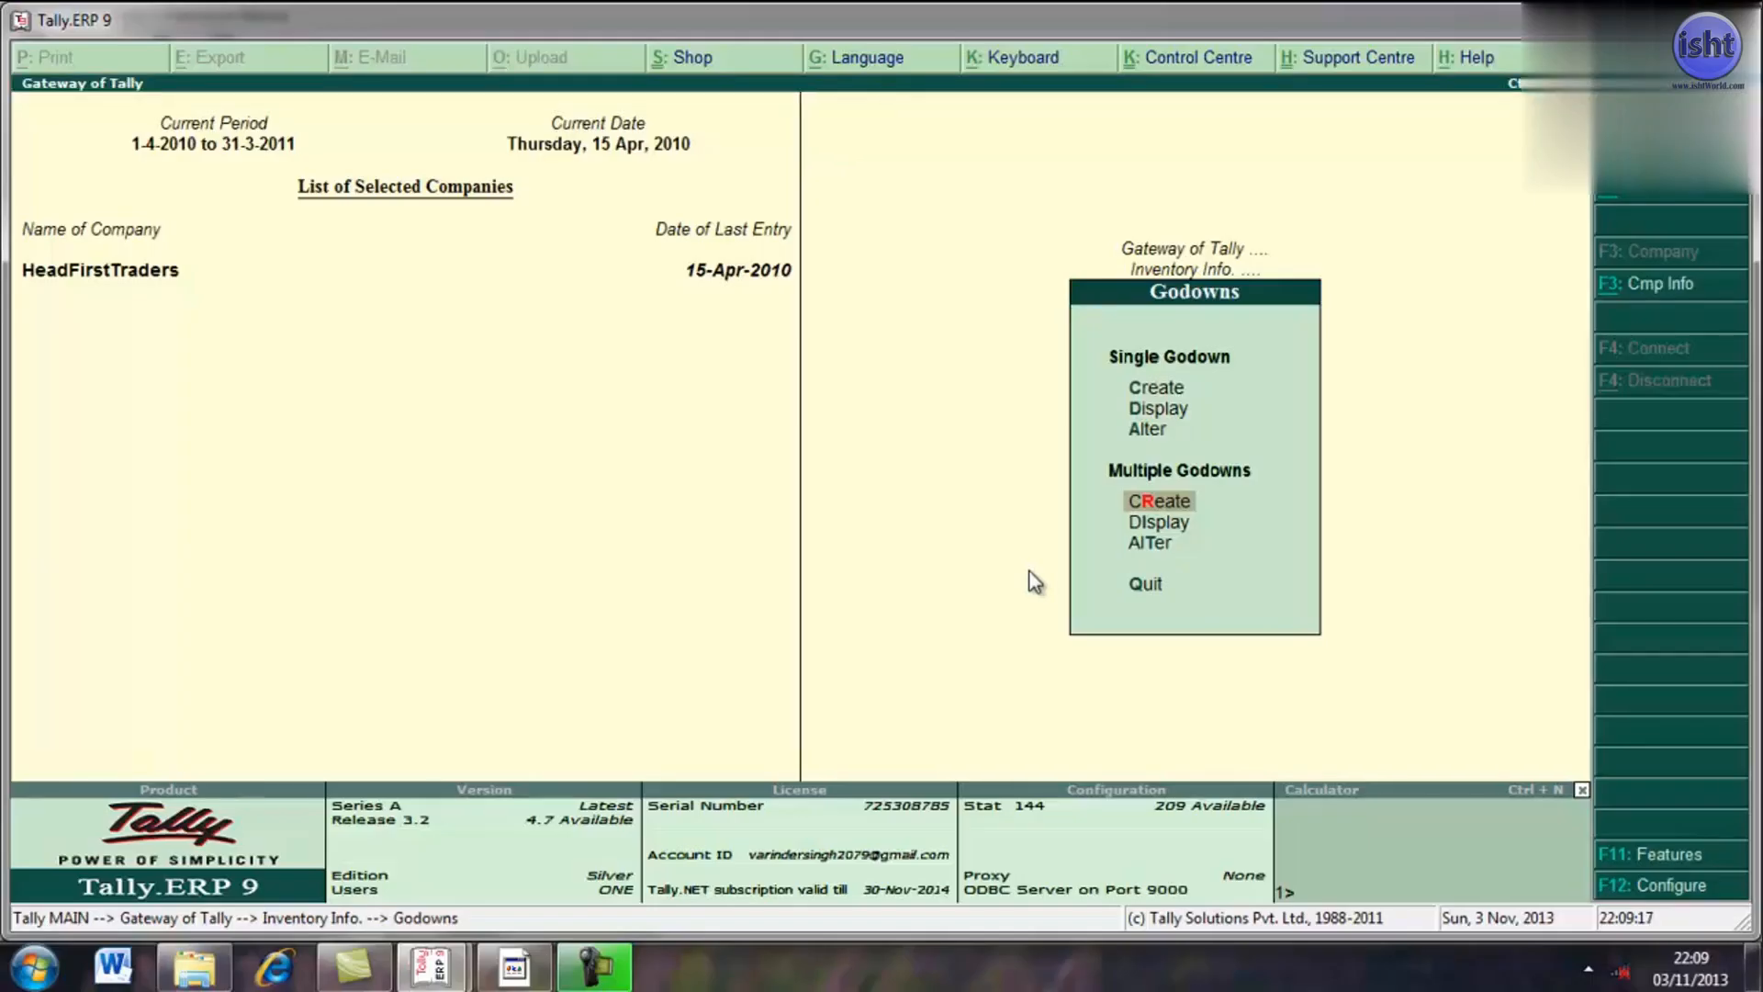
{"action": "key", "text": "Return"}
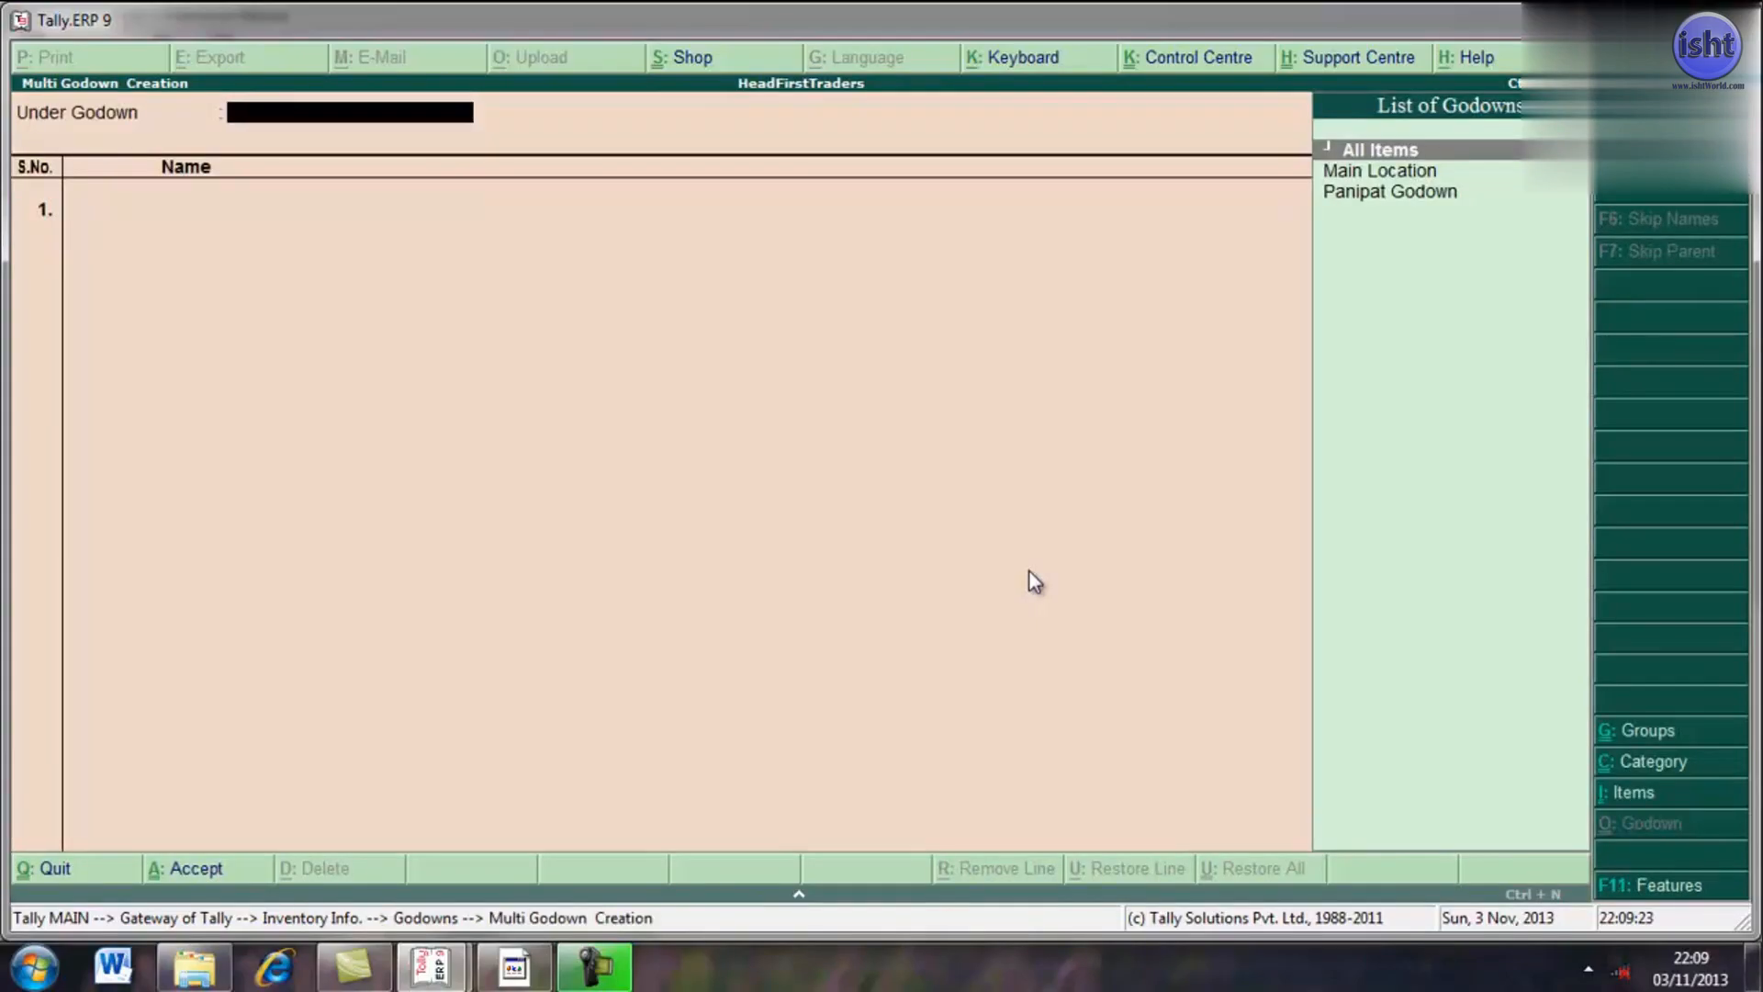
{"action": "key", "text": "Return"}
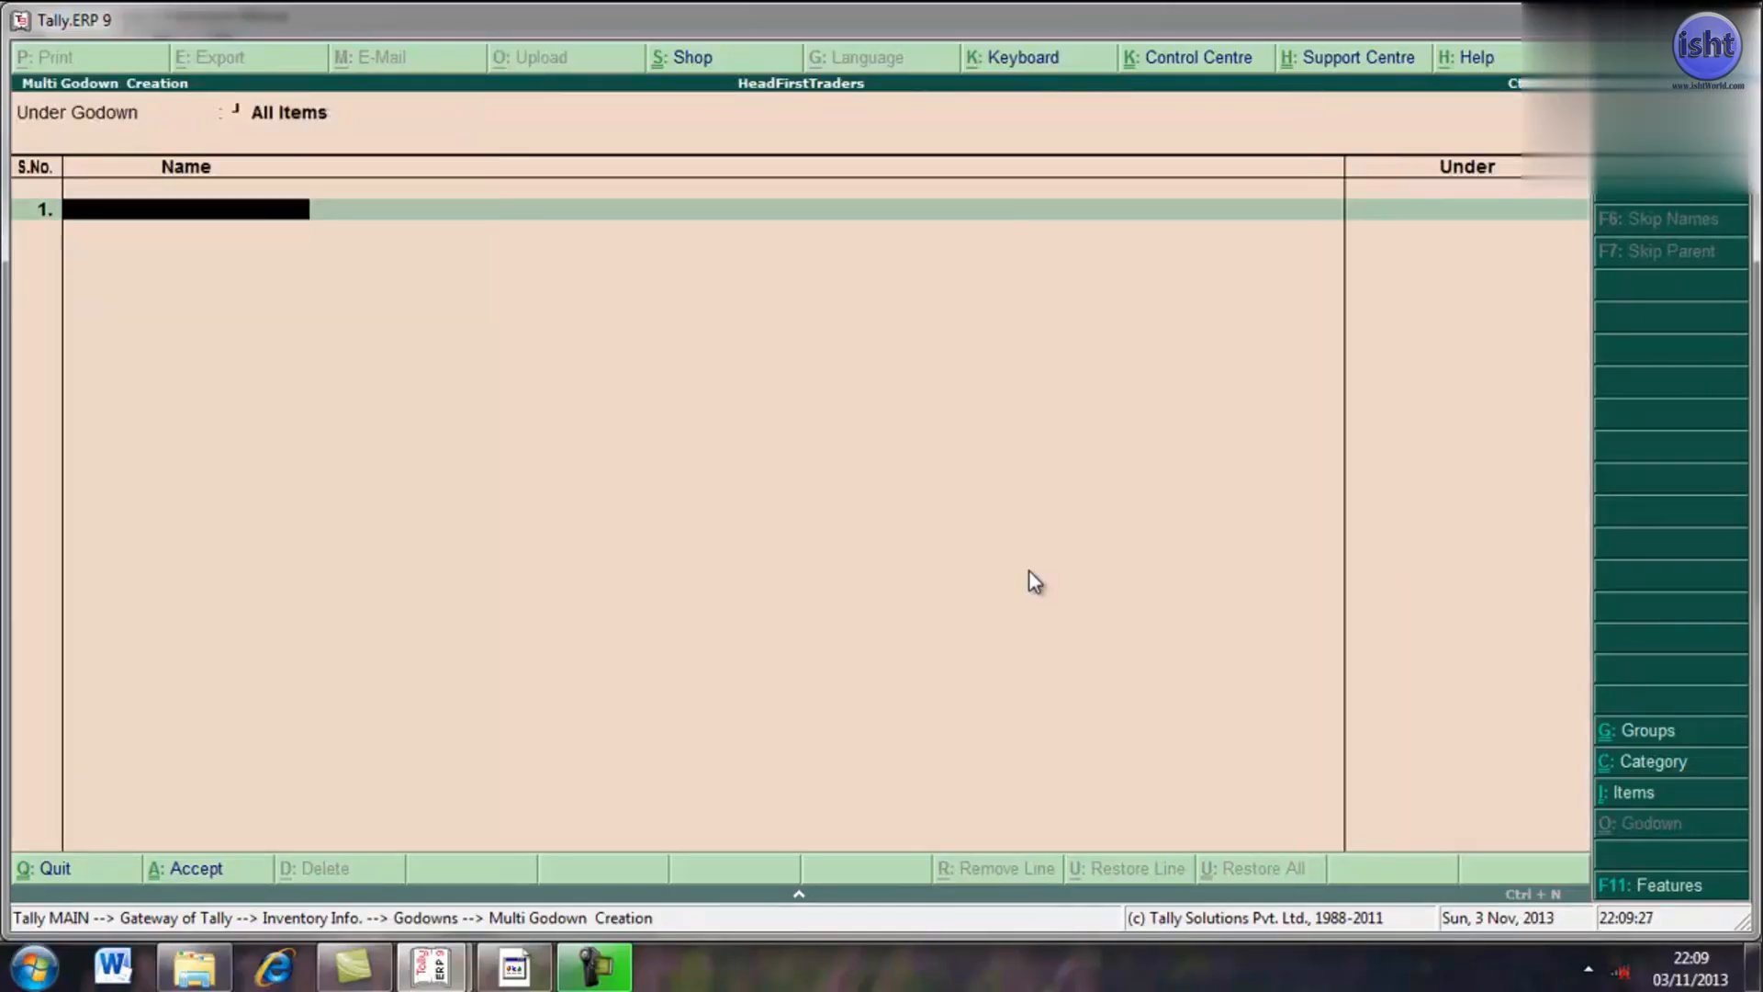
{"action": "type", "text": "Ambala"}
{"action": "key", "text": "Return"}
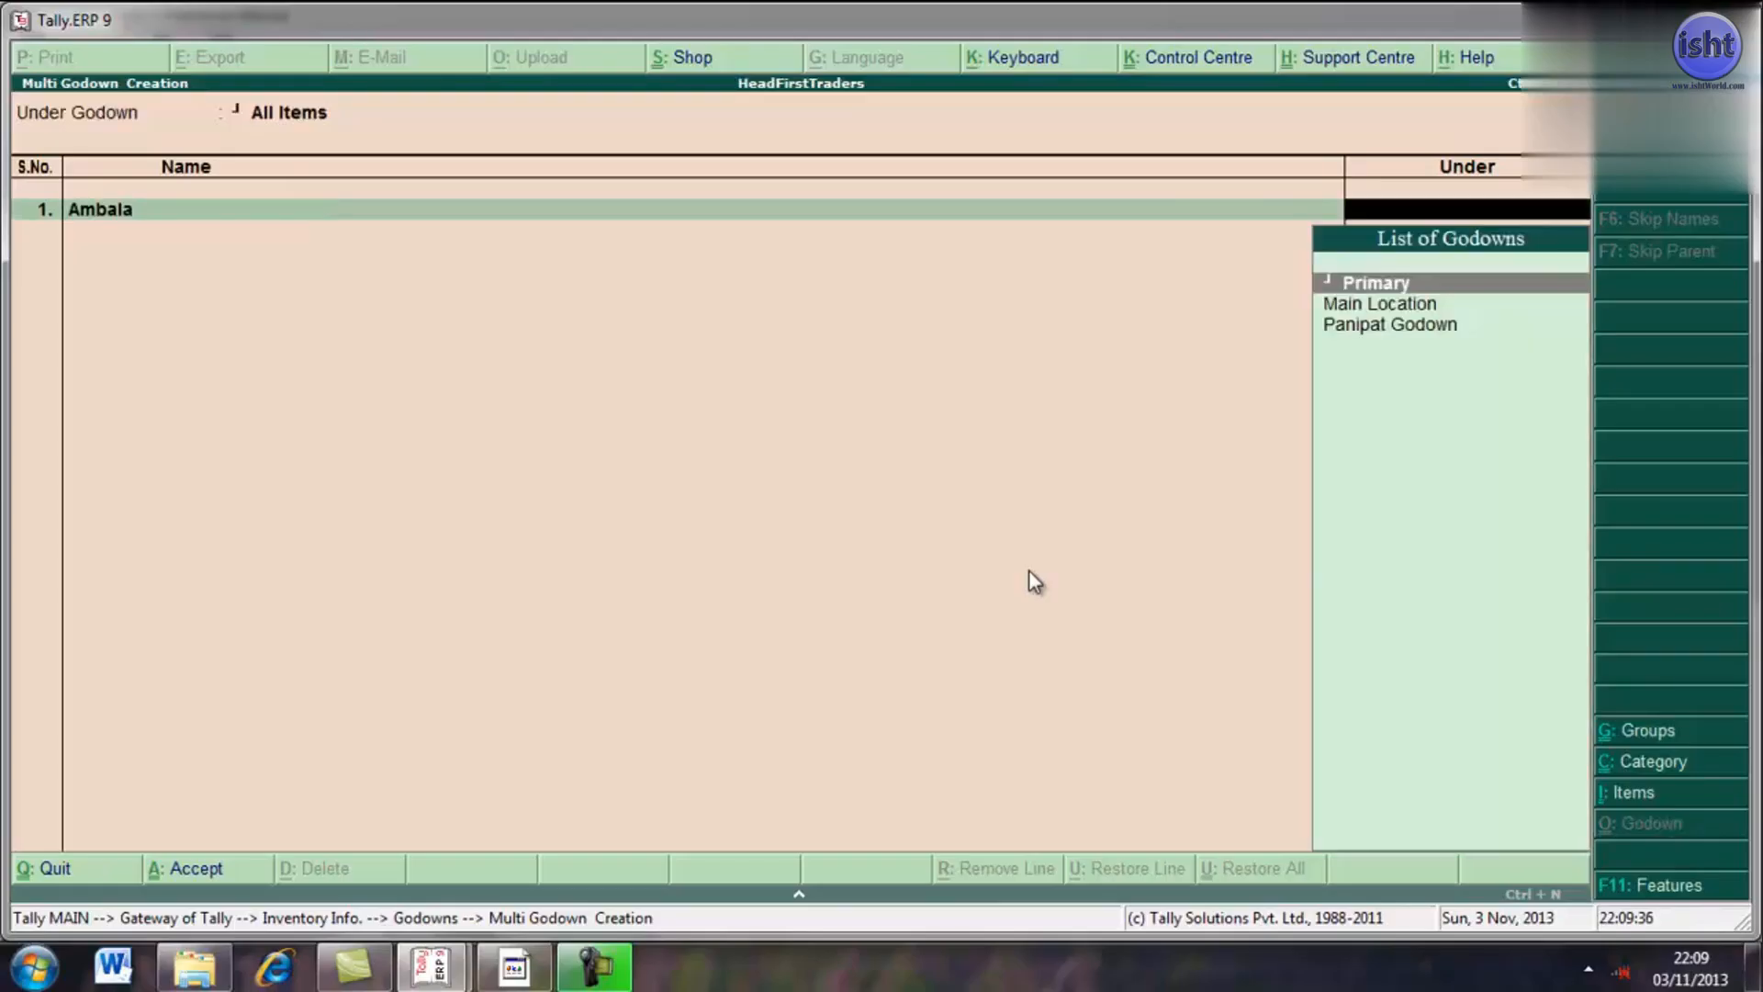
{"action": "key", "text": "Return"}
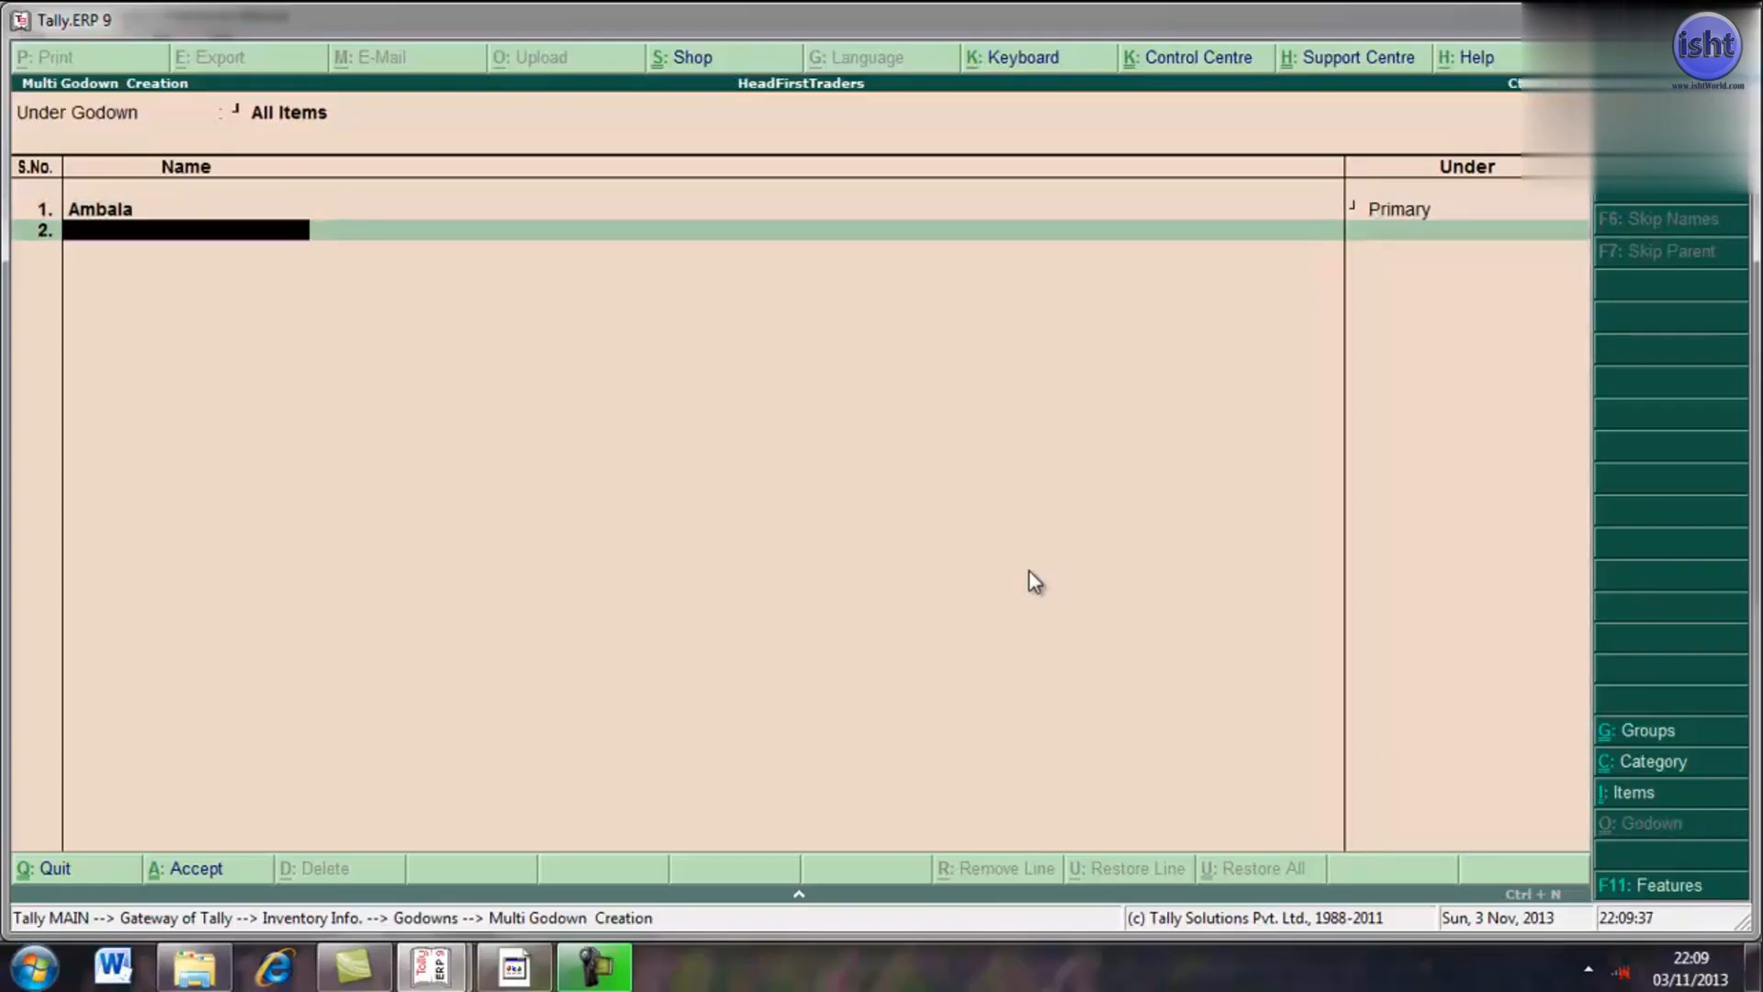
- Add a second godown named Karnal under Primary and save the multiple godown entries
{"action": "type", "text": "Karnal"}
{"action": "key", "text": "Return"}
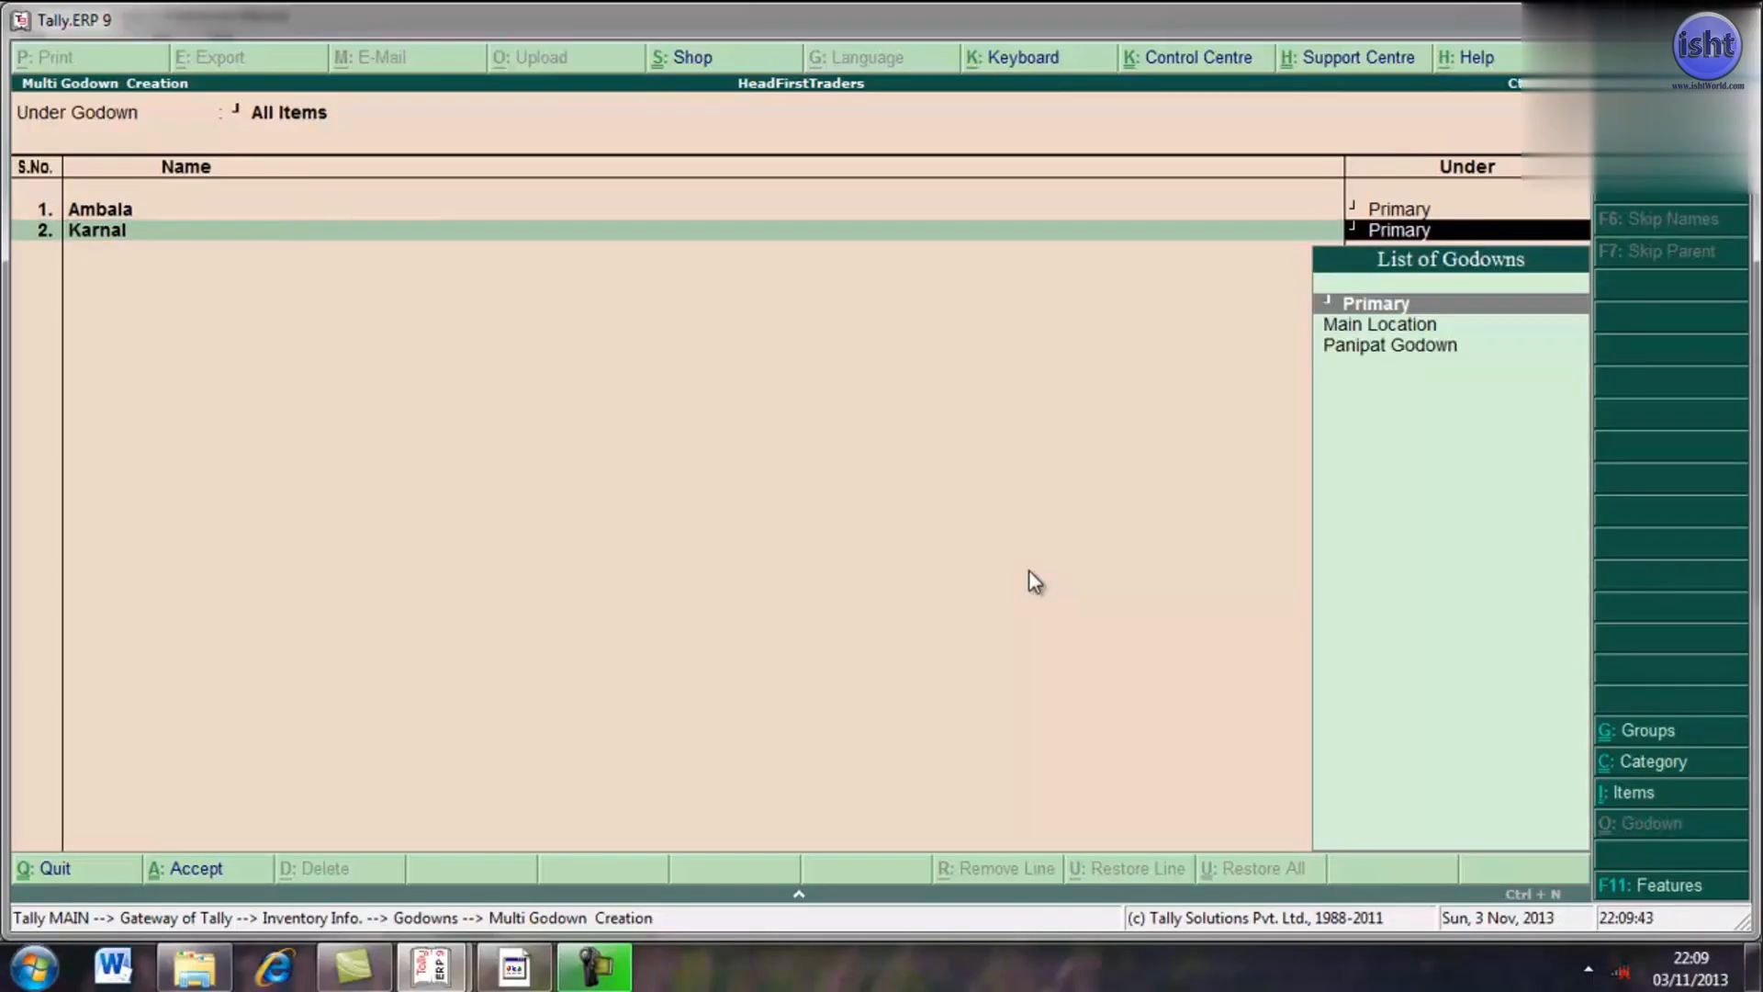
{"action": "key", "text": "Return"}
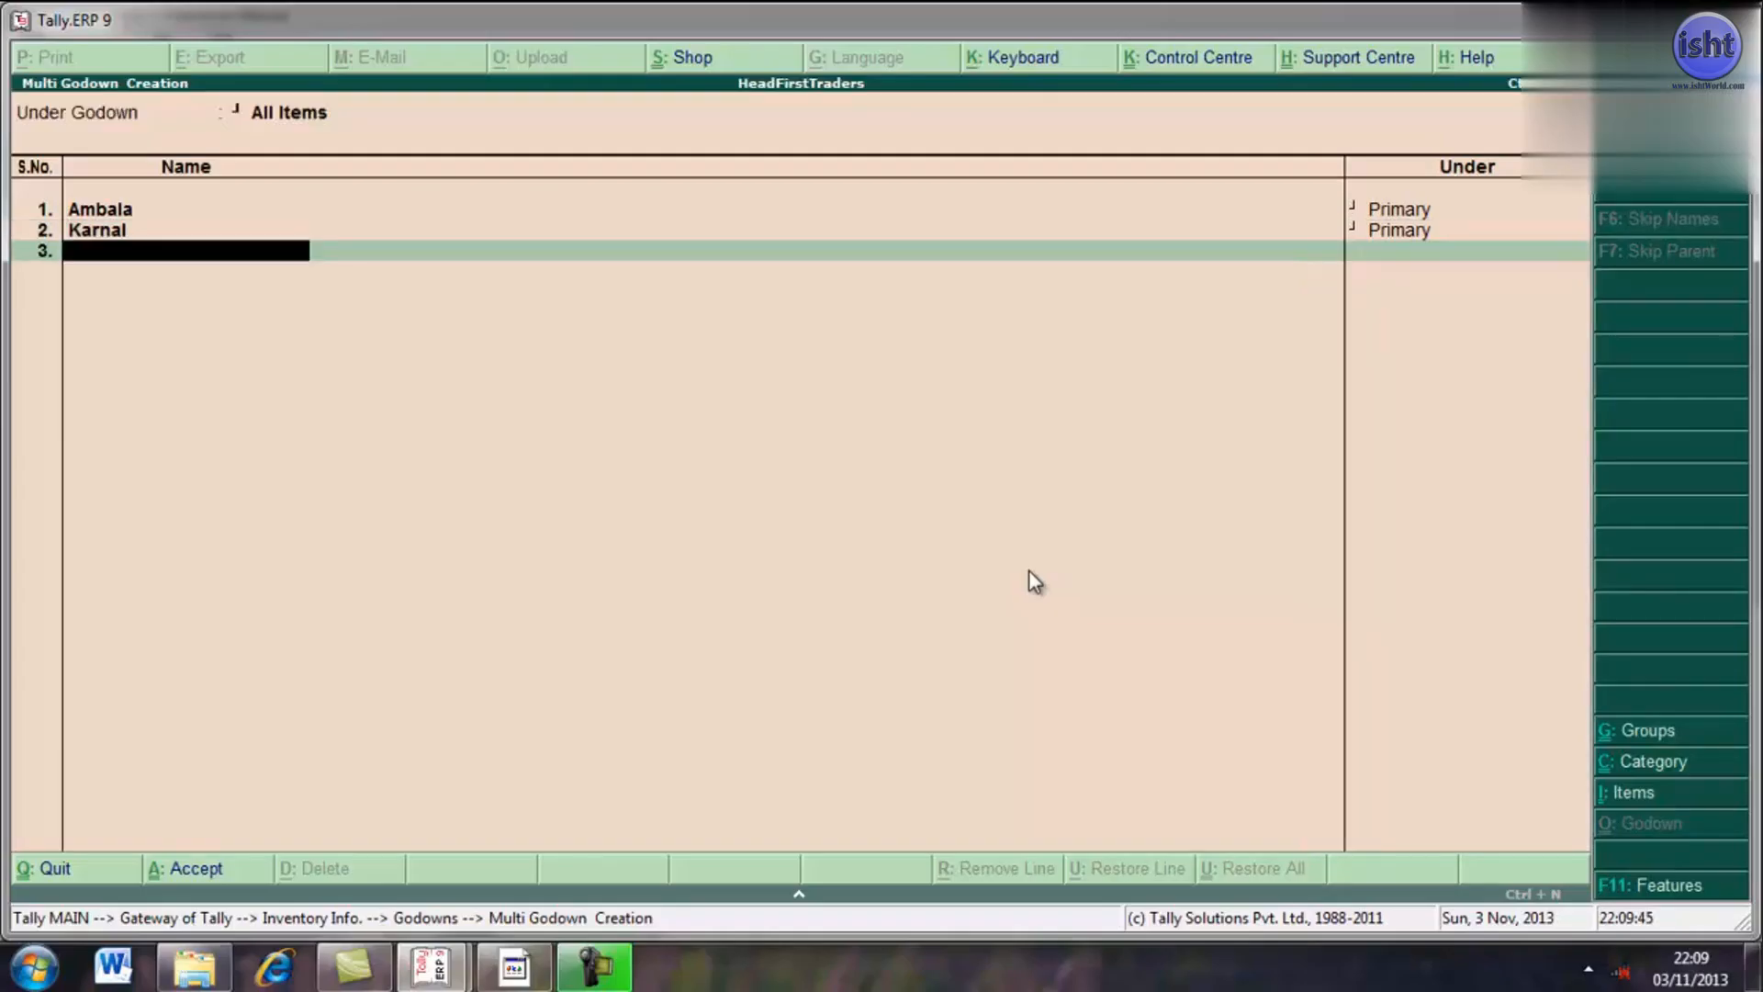
{"action": "key", "text": "Return"}
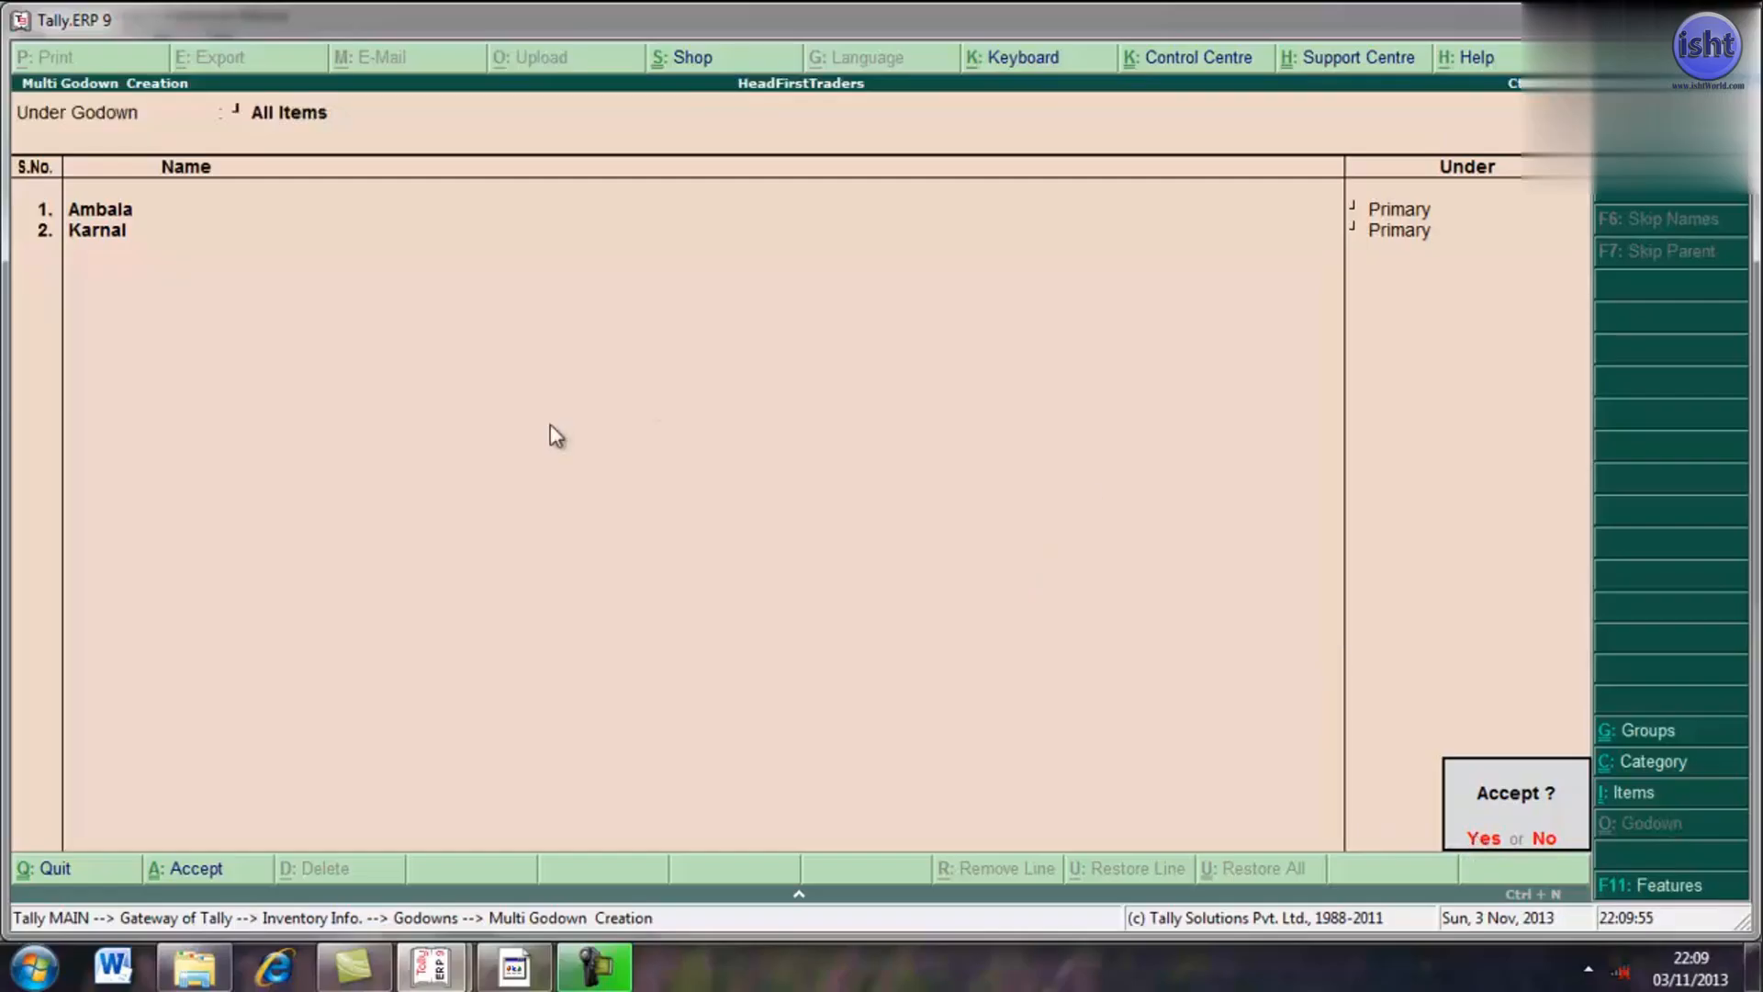
{"action": "left_click", "coordinate": [1474, 839]}
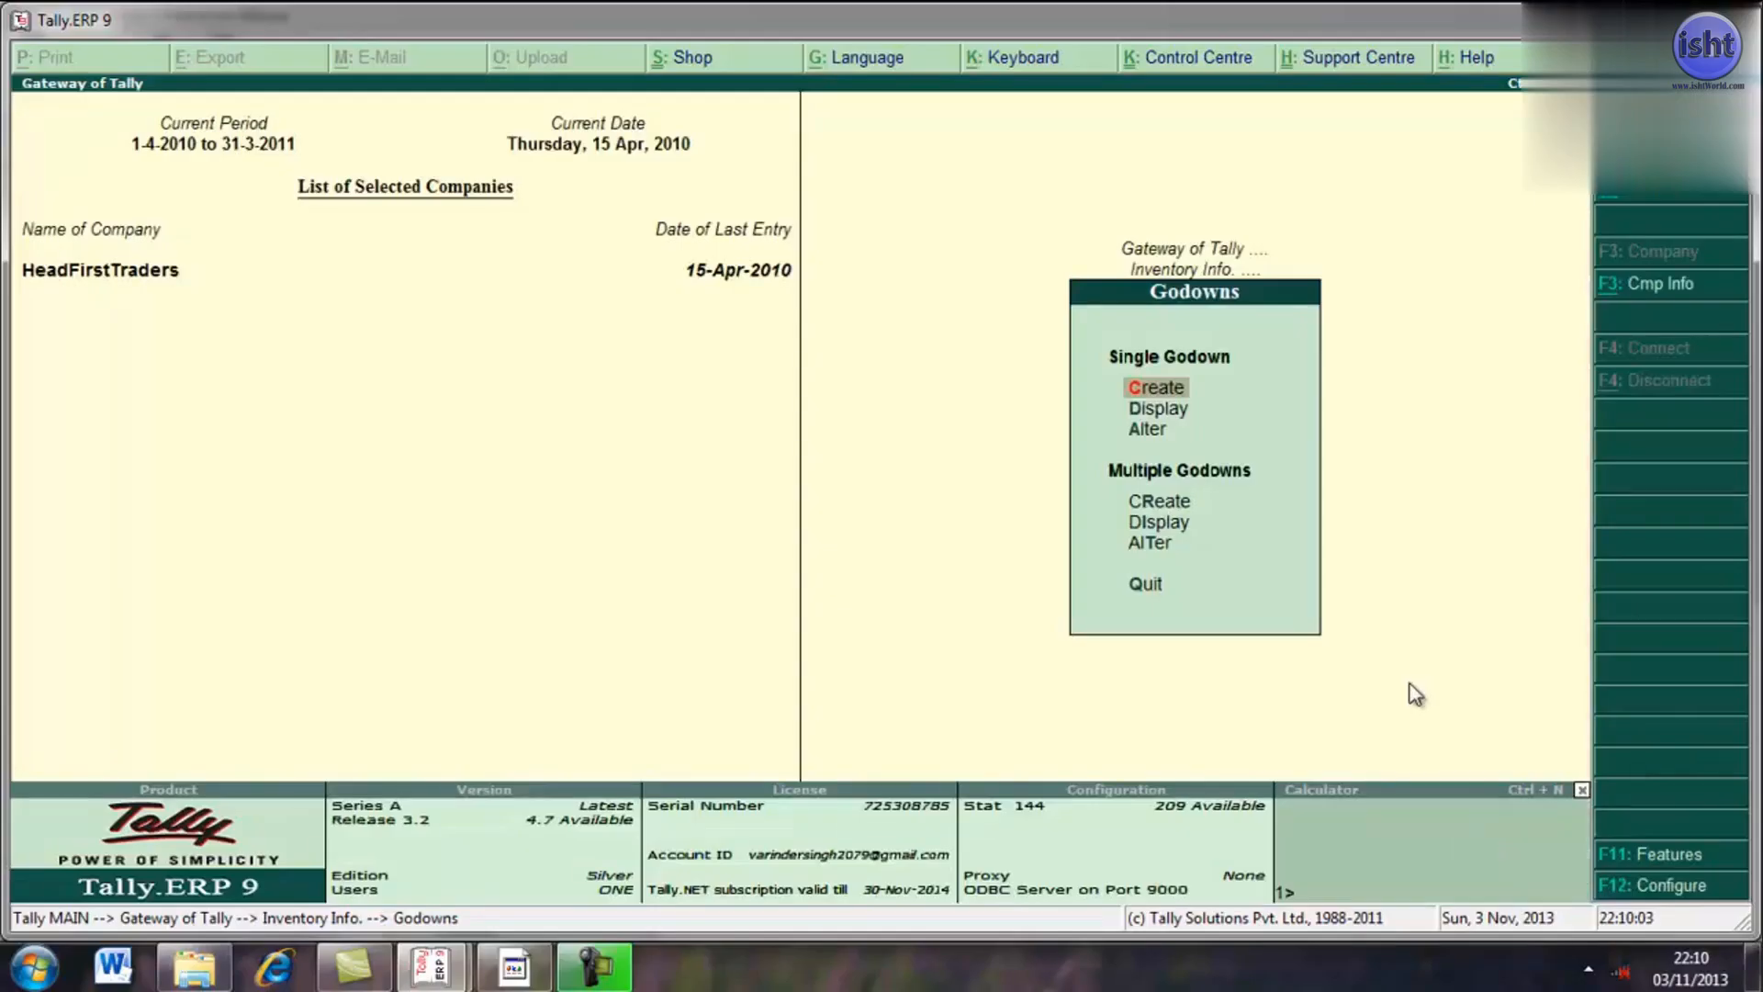
- View the list of godowns available for multiple godown display, then close it
{"action": "key", "text": "Down"}
{"action": "key", "text": "Down"}
{"action": "key", "text": "Down"}
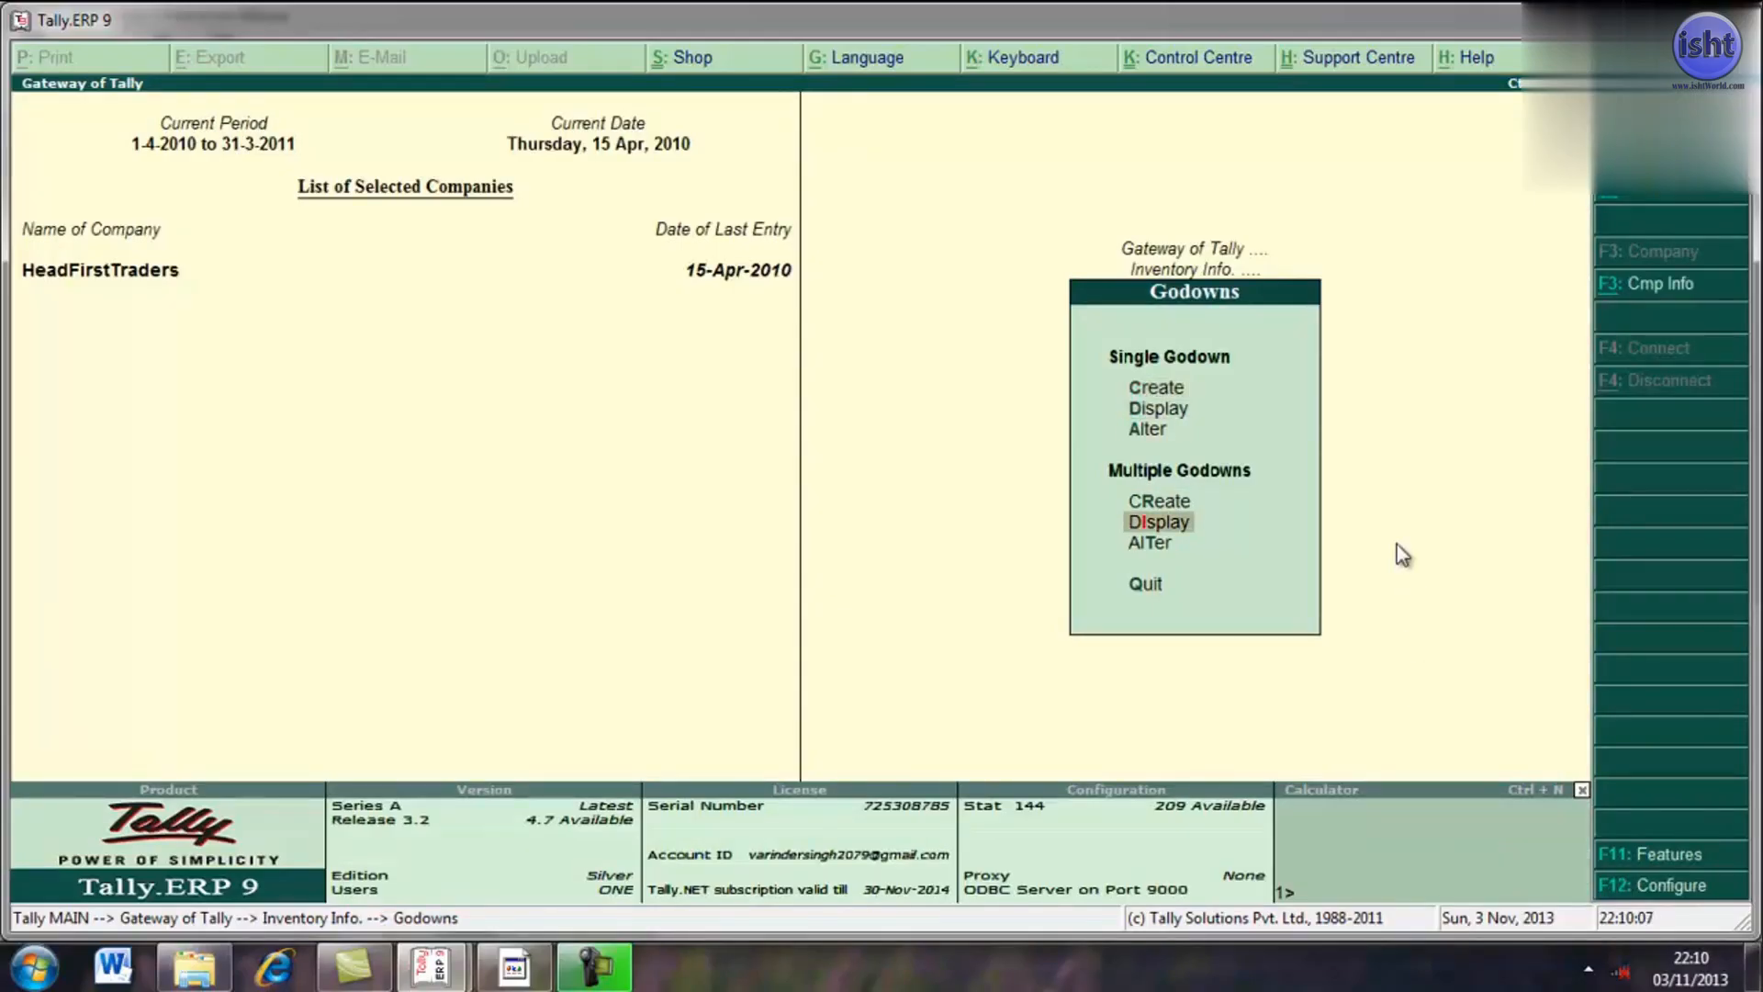
{"action": "key", "text": "Return"}
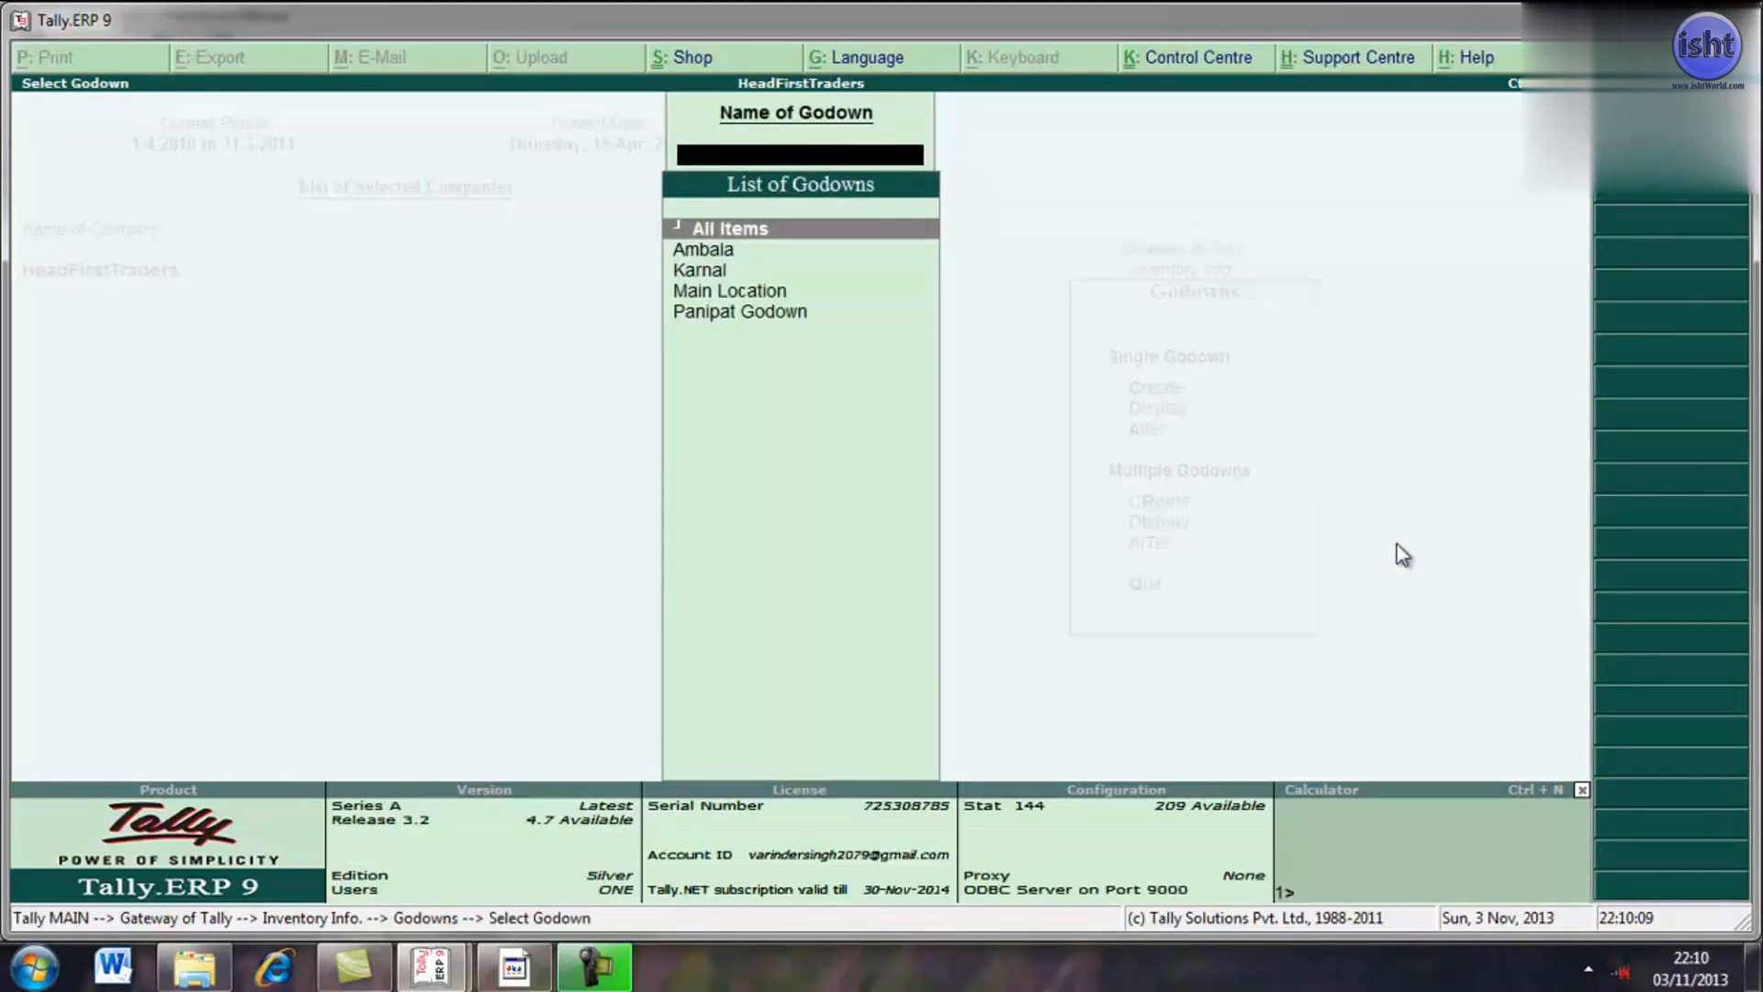
{"action": "key", "text": "Down"}
{"action": "key", "text": "Down"}
{"action": "key", "text": "Up"}
{"action": "key", "text": "Down"}
{"action": "key", "text": "Up"}
{"action": "key", "text": "Up"}
{"action": "key", "text": "Escape"}
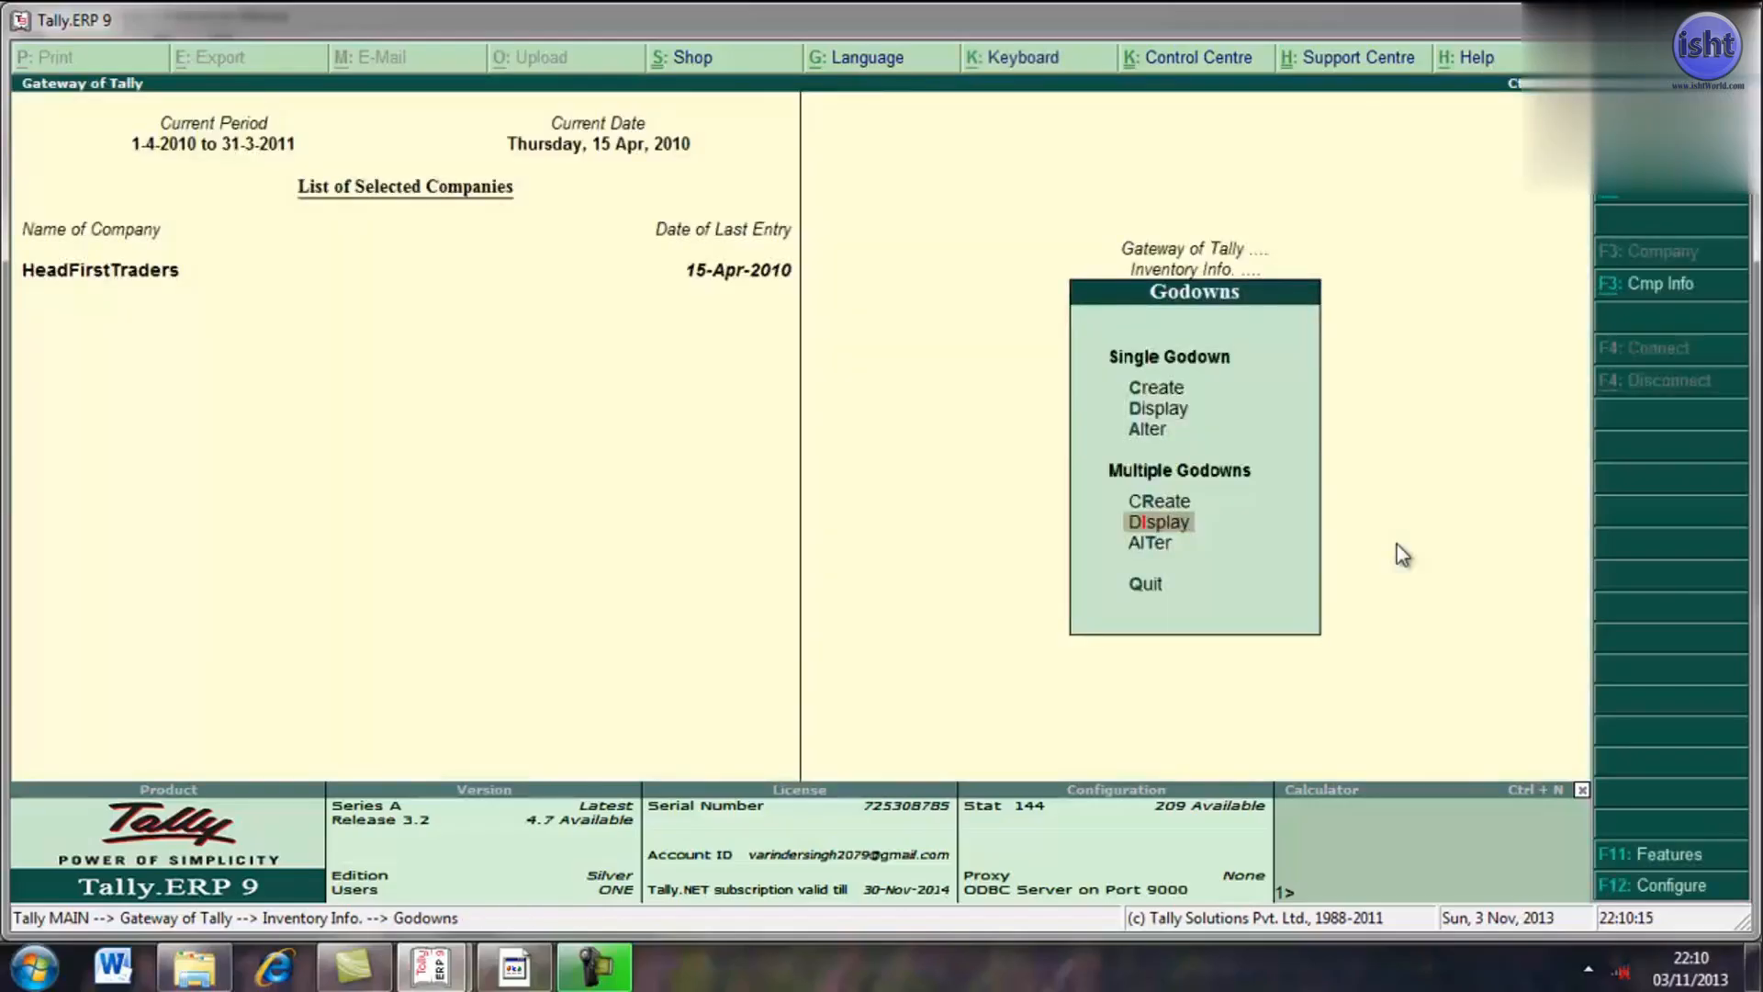
- Open All Items for multiple godown alteration, check every godown's name and parent, and accept them with the values as they are
{"action": "key", "text": "Down"}
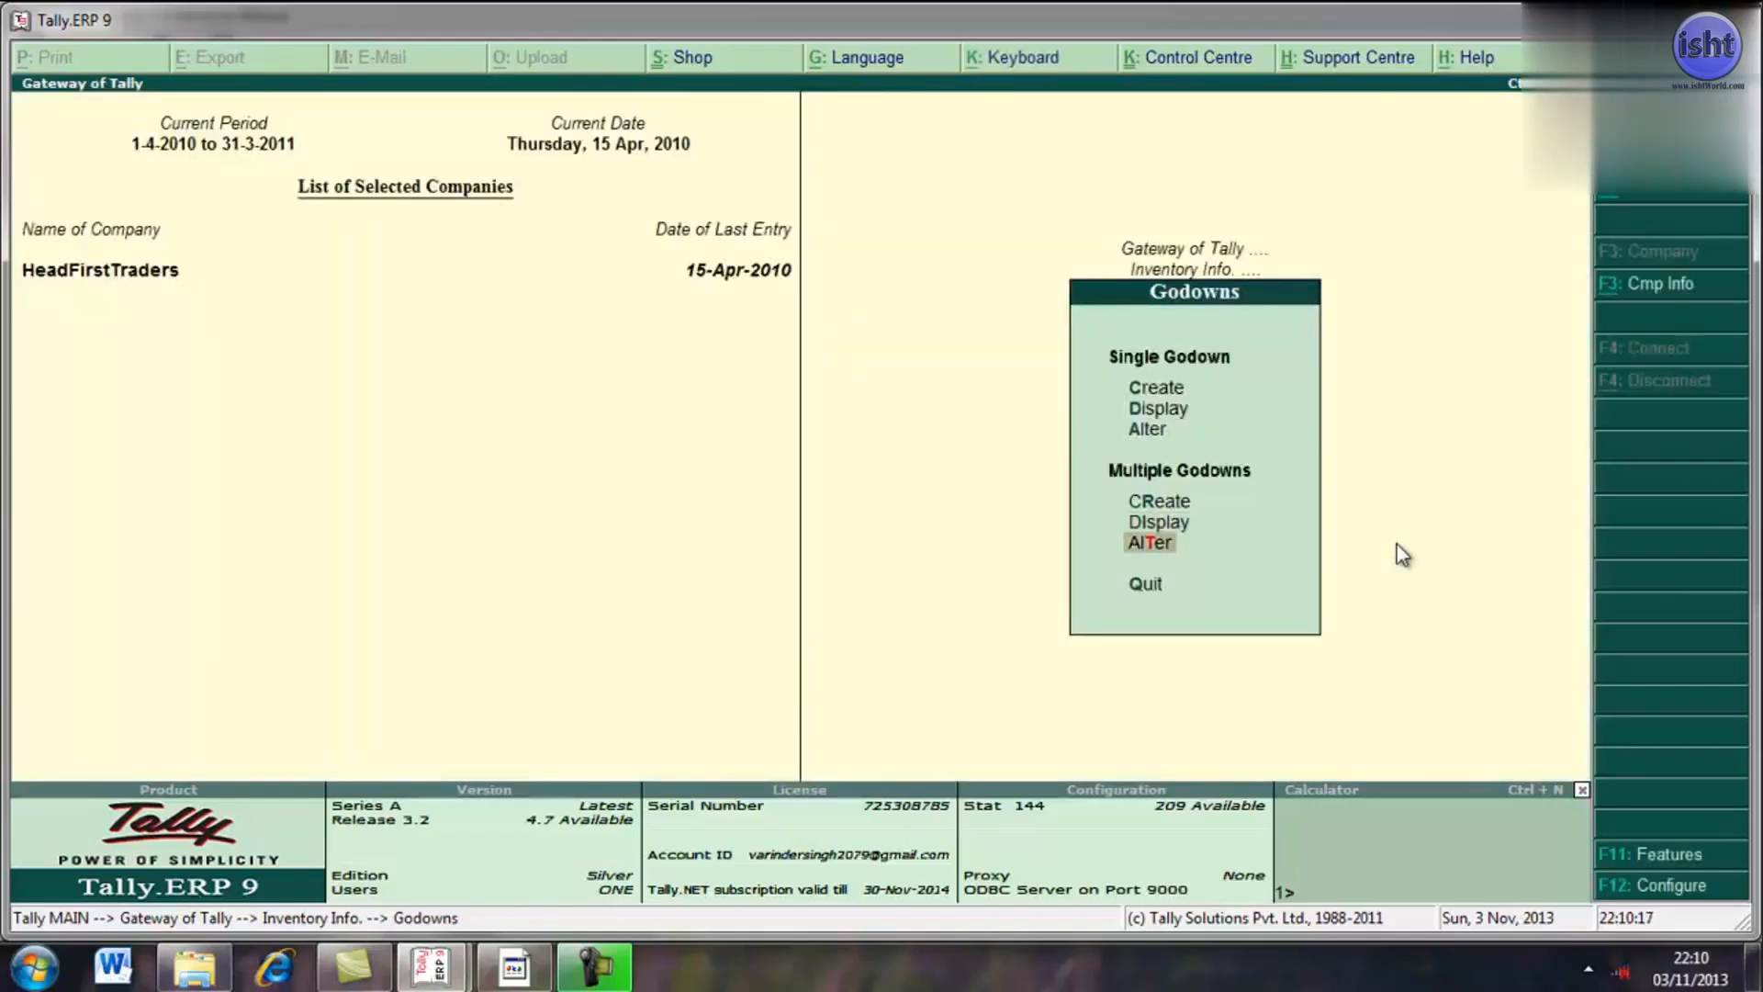
{"action": "key", "text": "Return"}
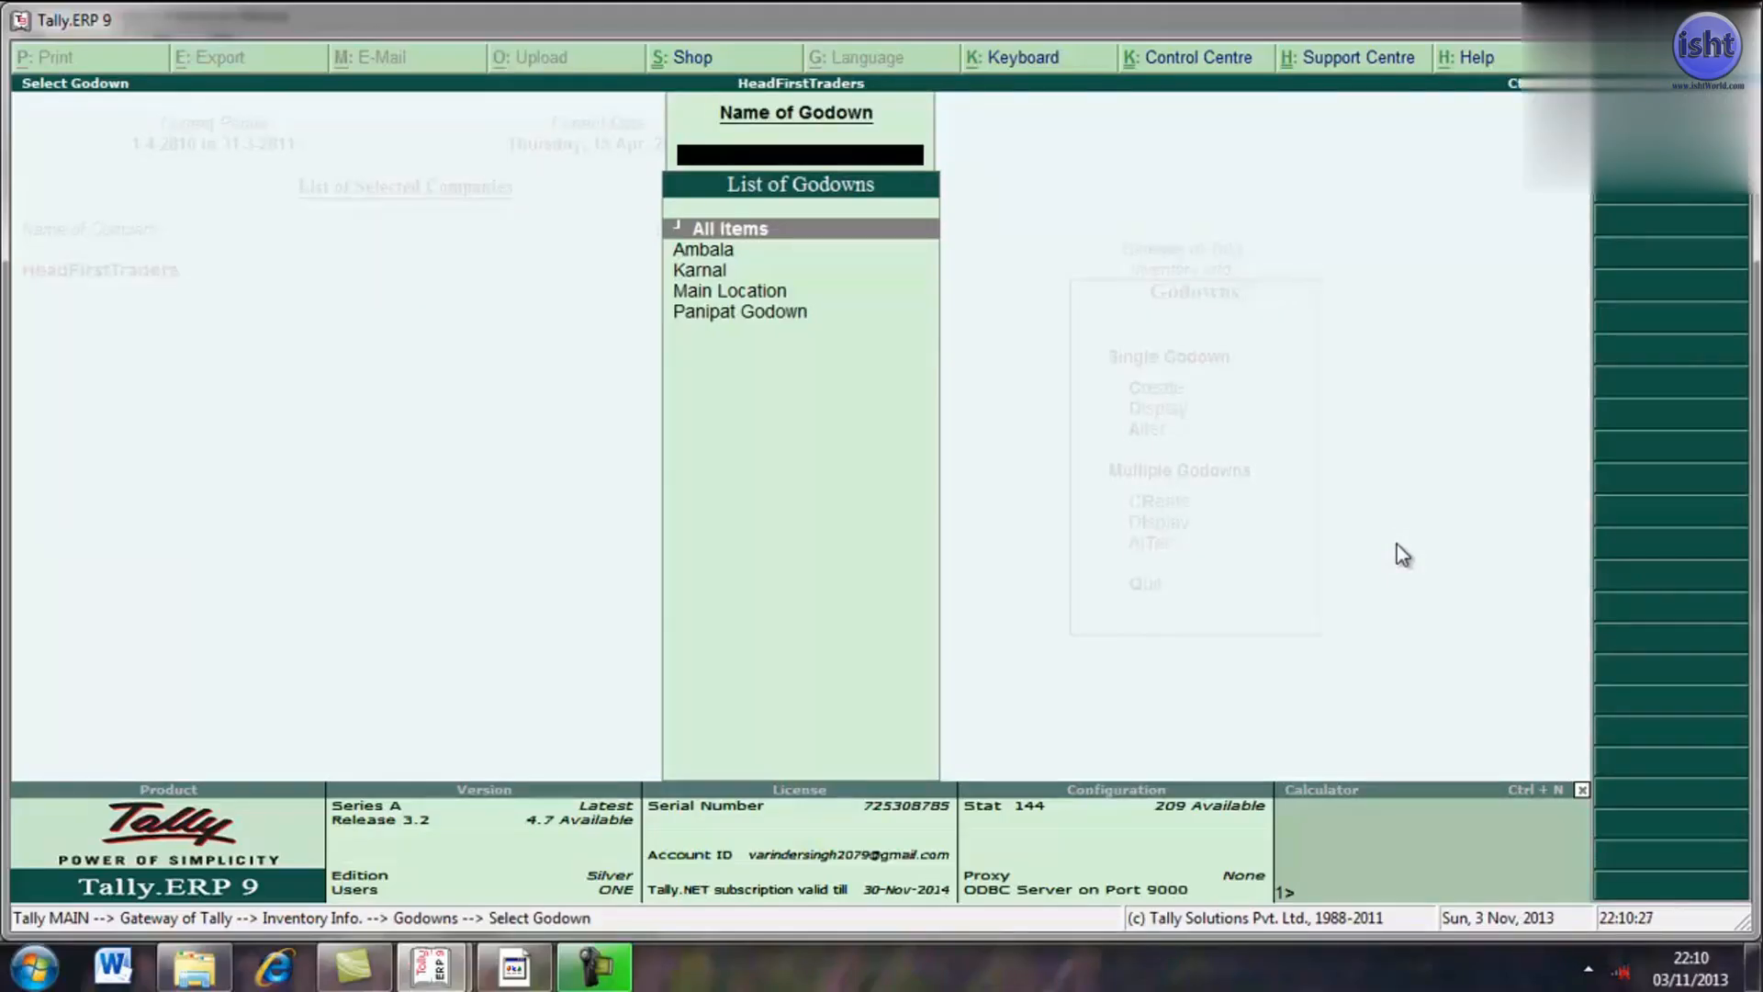
{"action": "key", "text": "Return"}
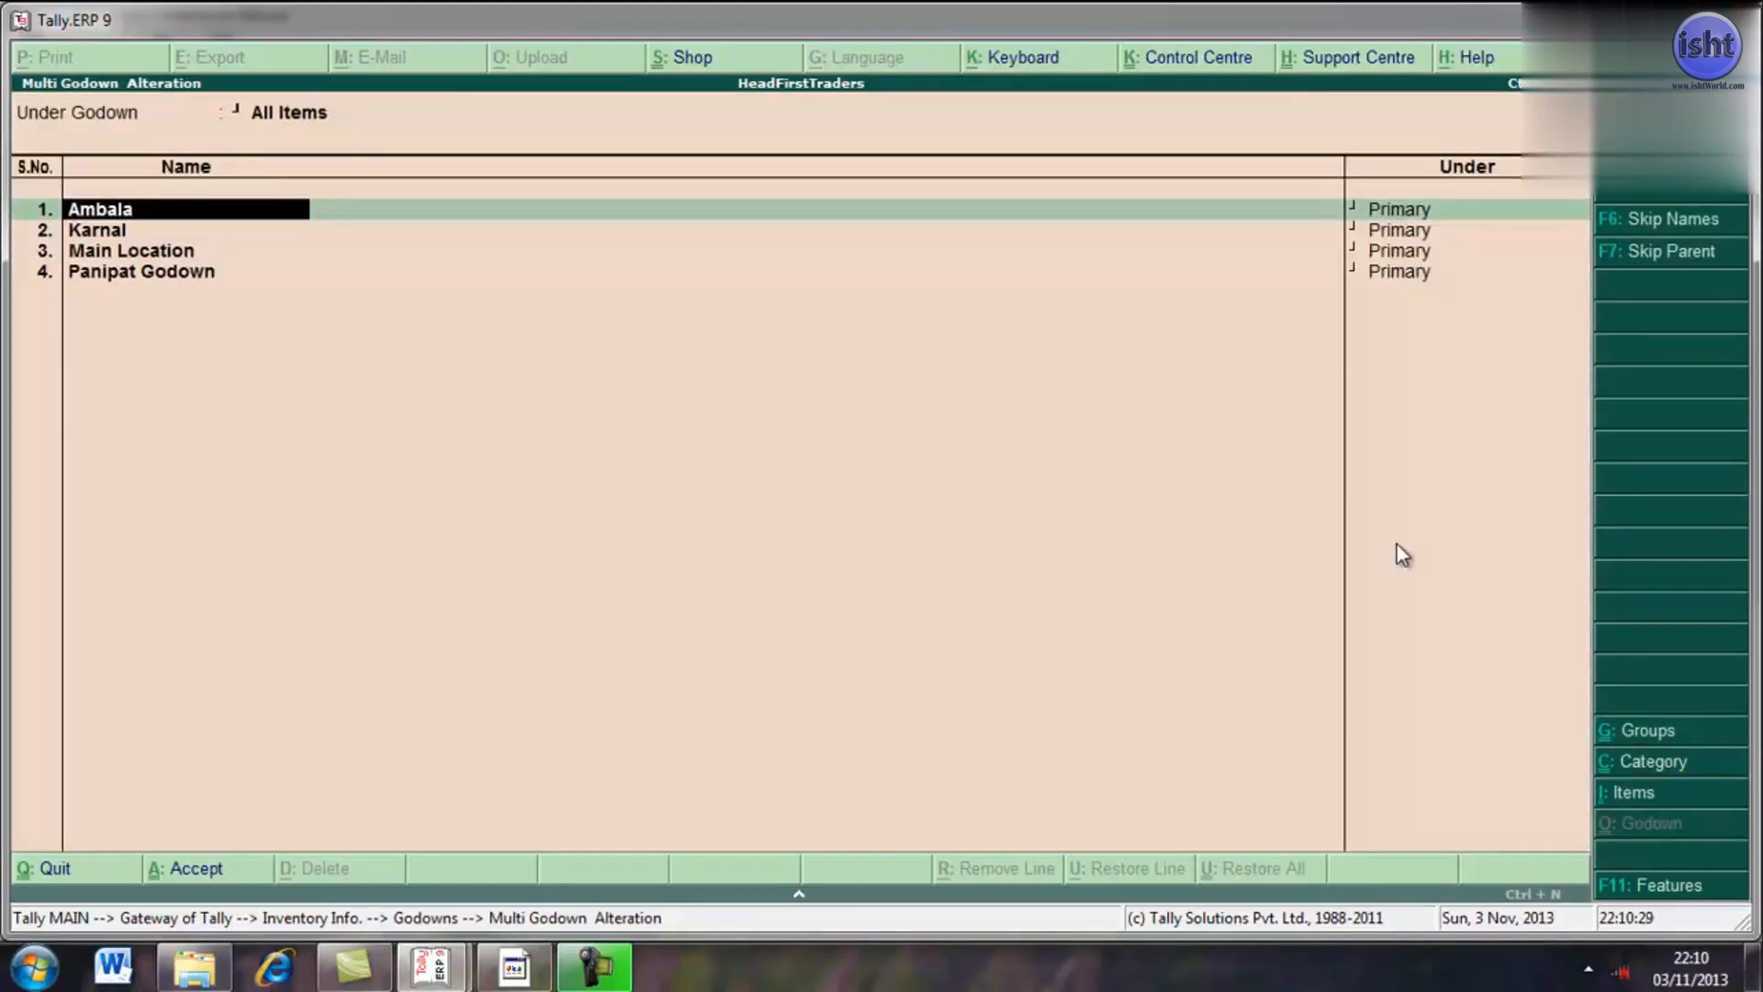
{"action": "key", "text": "Return"}
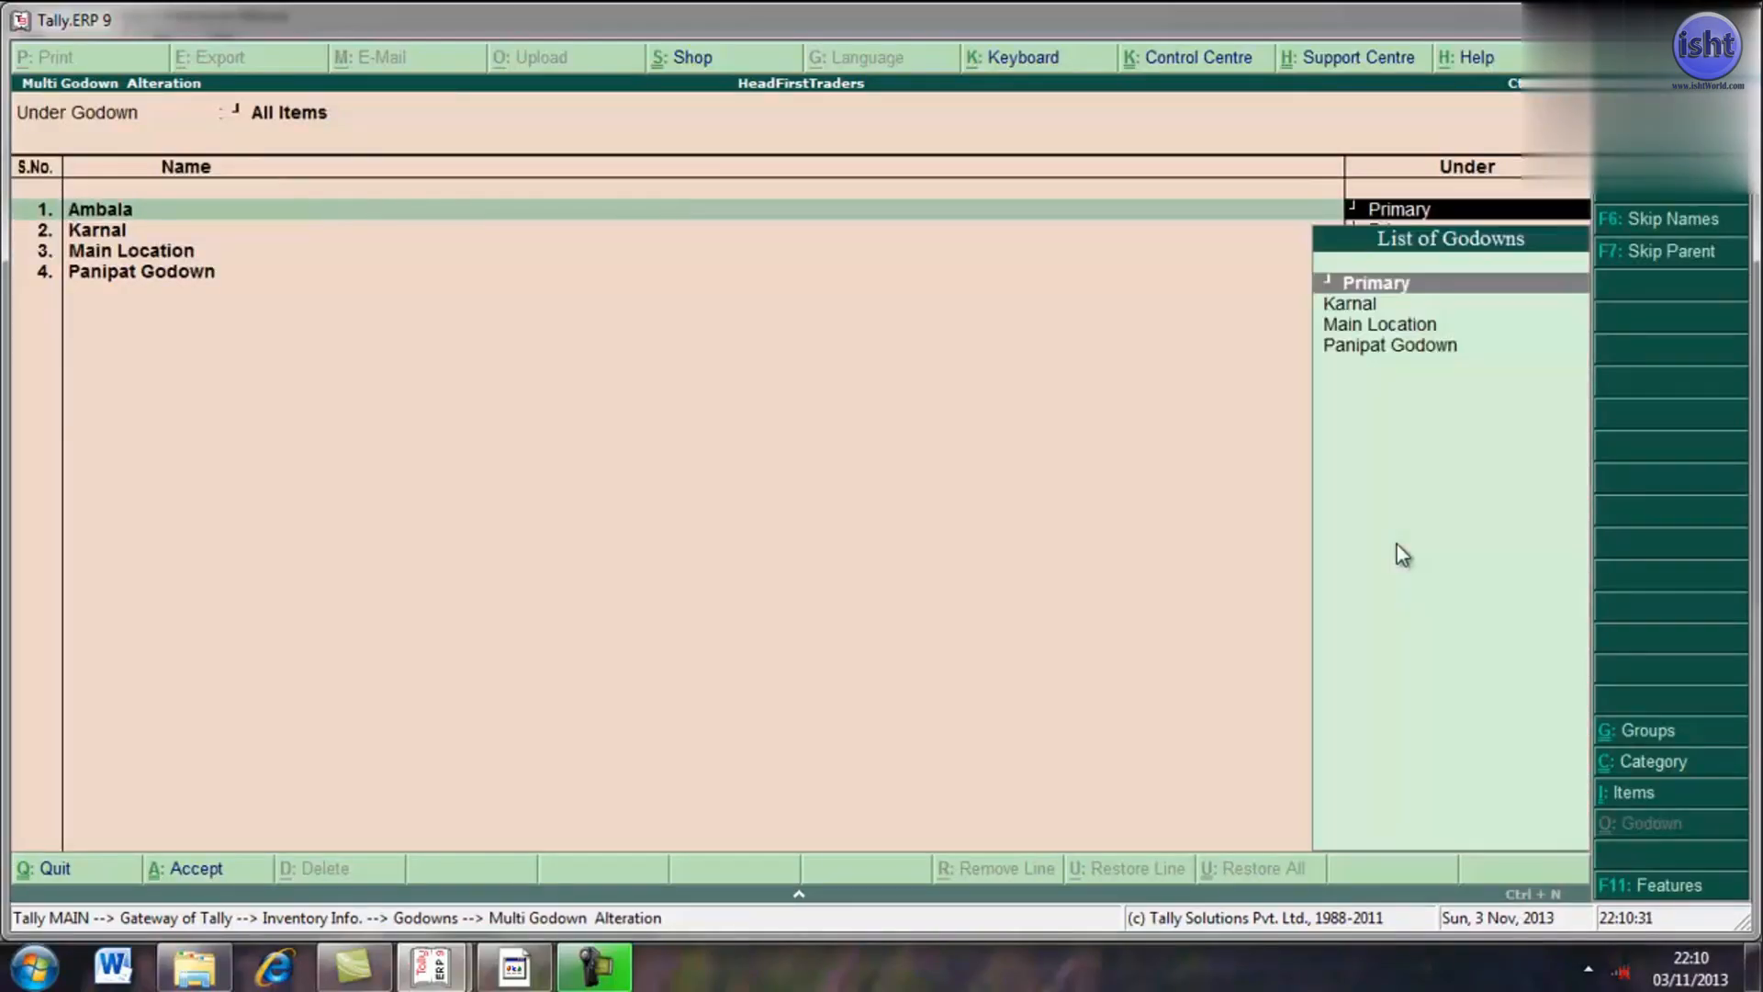
{"action": "key", "text": "Return"}
{"action": "key", "text": "Return"}
{"action": "key", "text": "Return"}
{"action": "key", "text": "Return"}
{"action": "key", "text": "Return"}
{"action": "key", "text": "Return"}
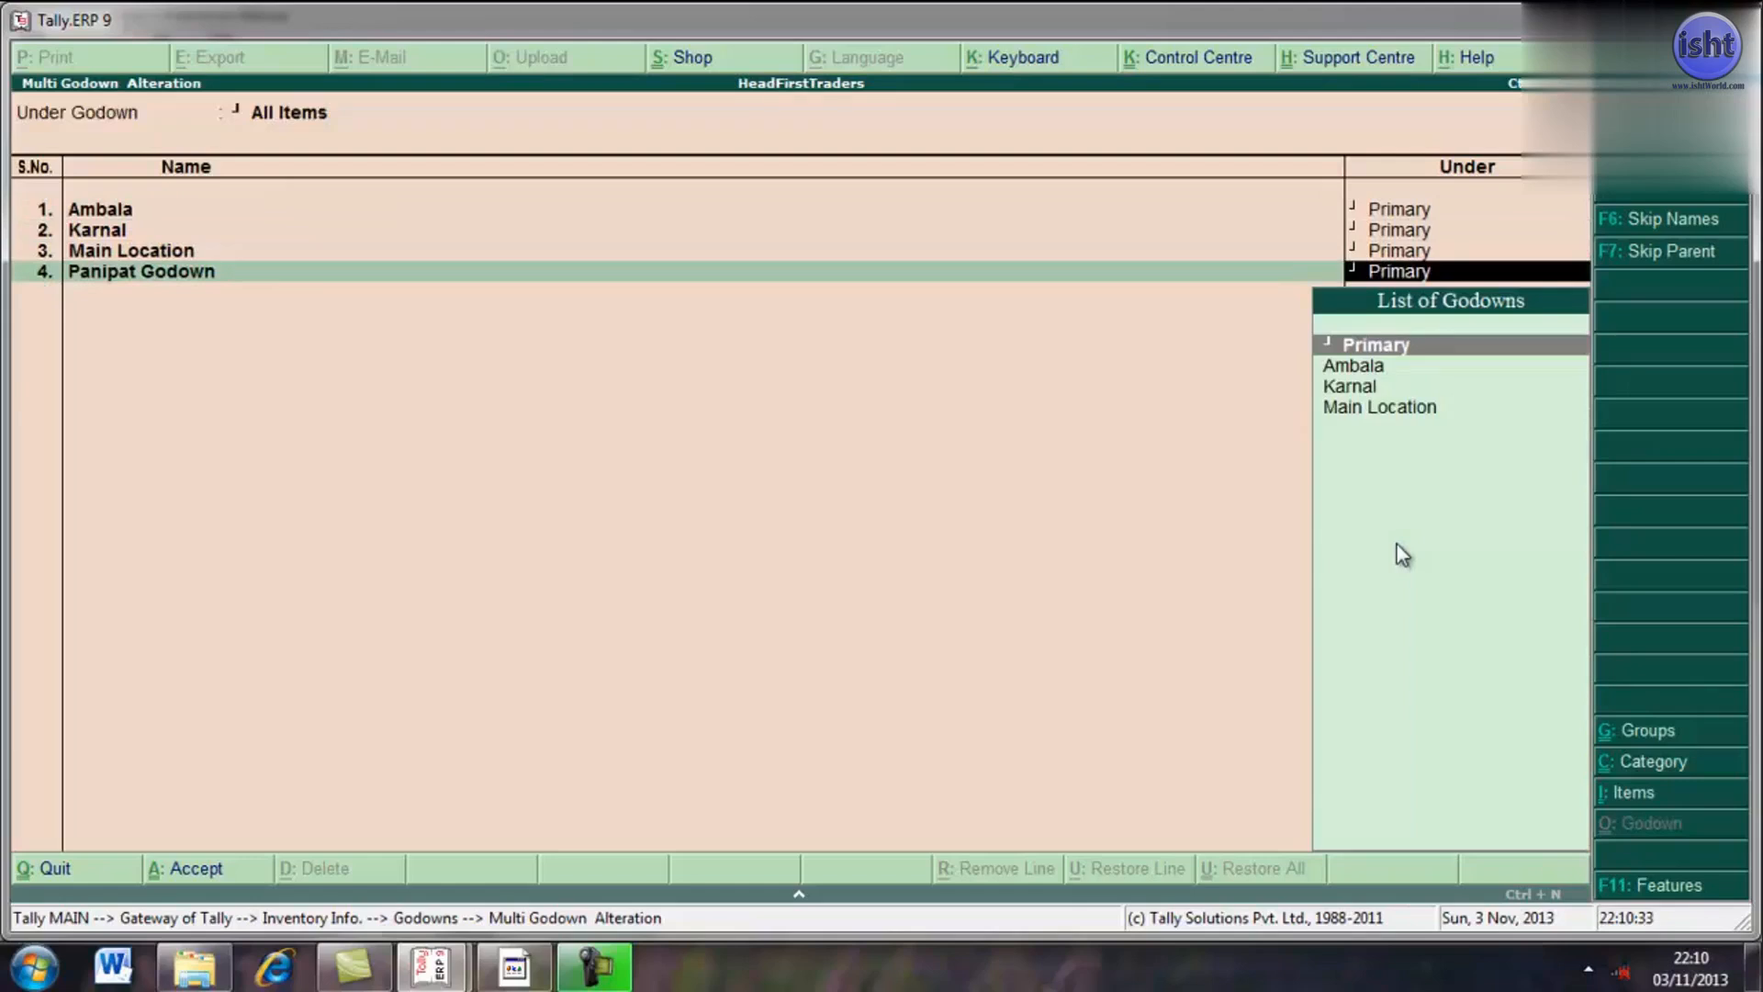
{"action": "key", "text": "Return"}
{"action": "key", "text": "Return"}
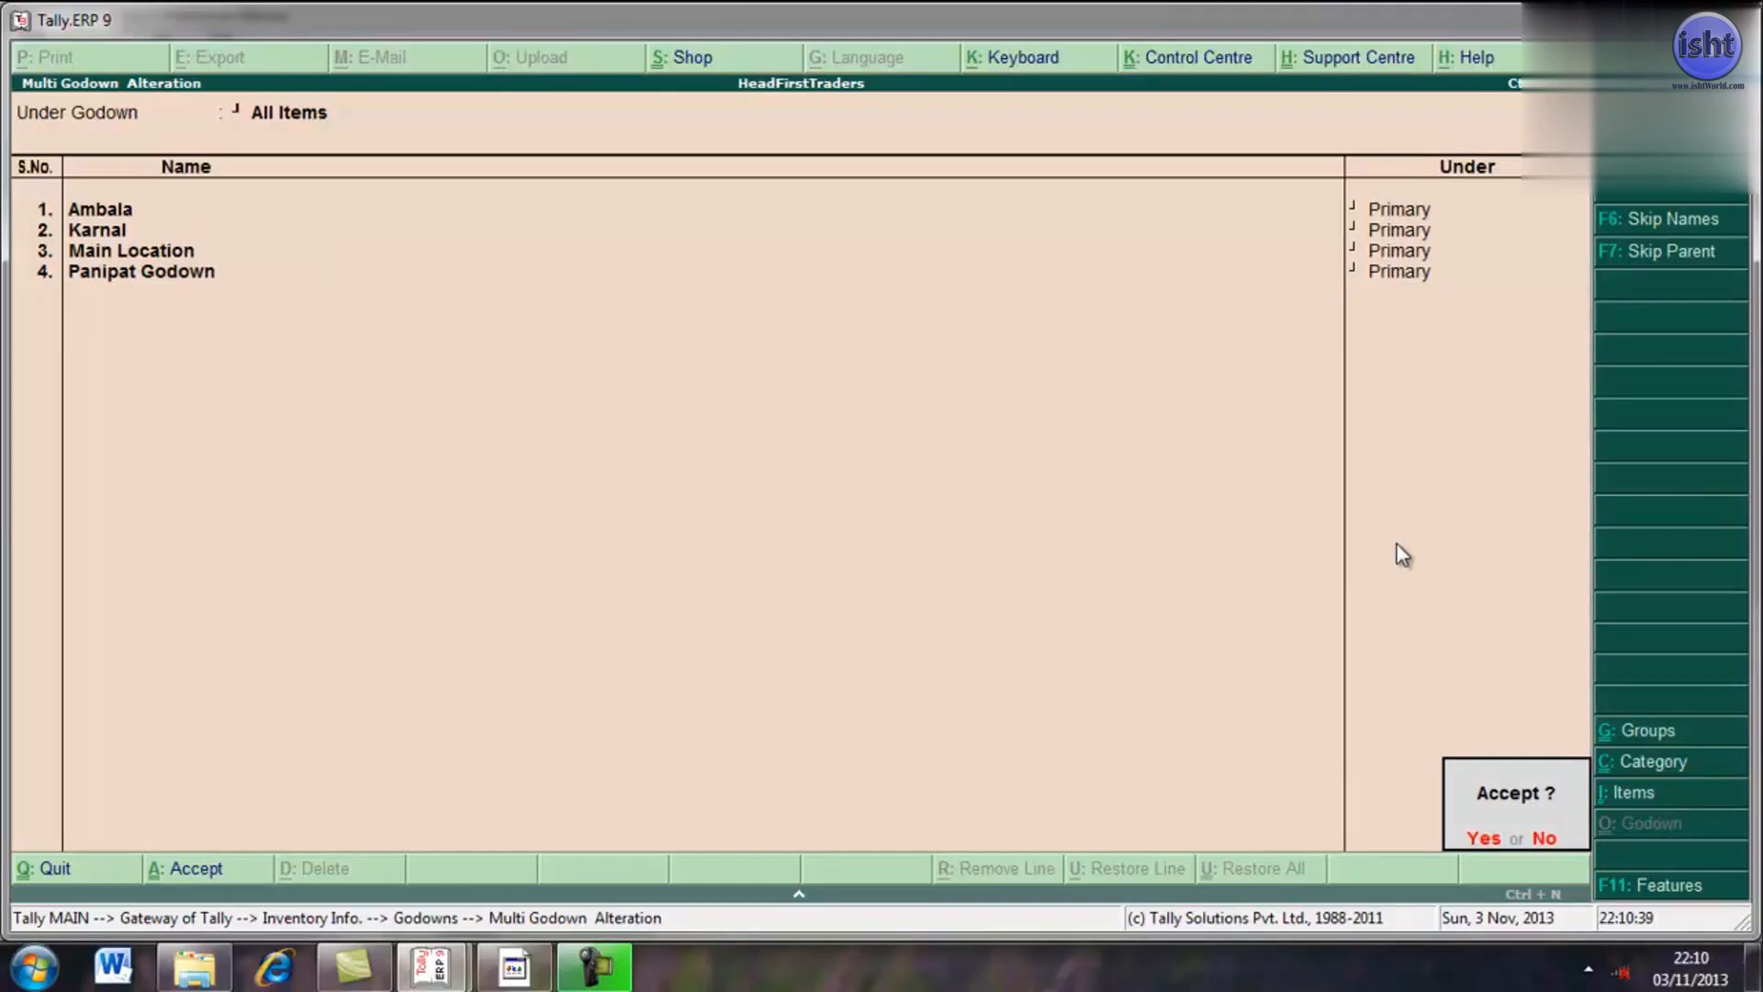
{"action": "key", "text": "Return"}
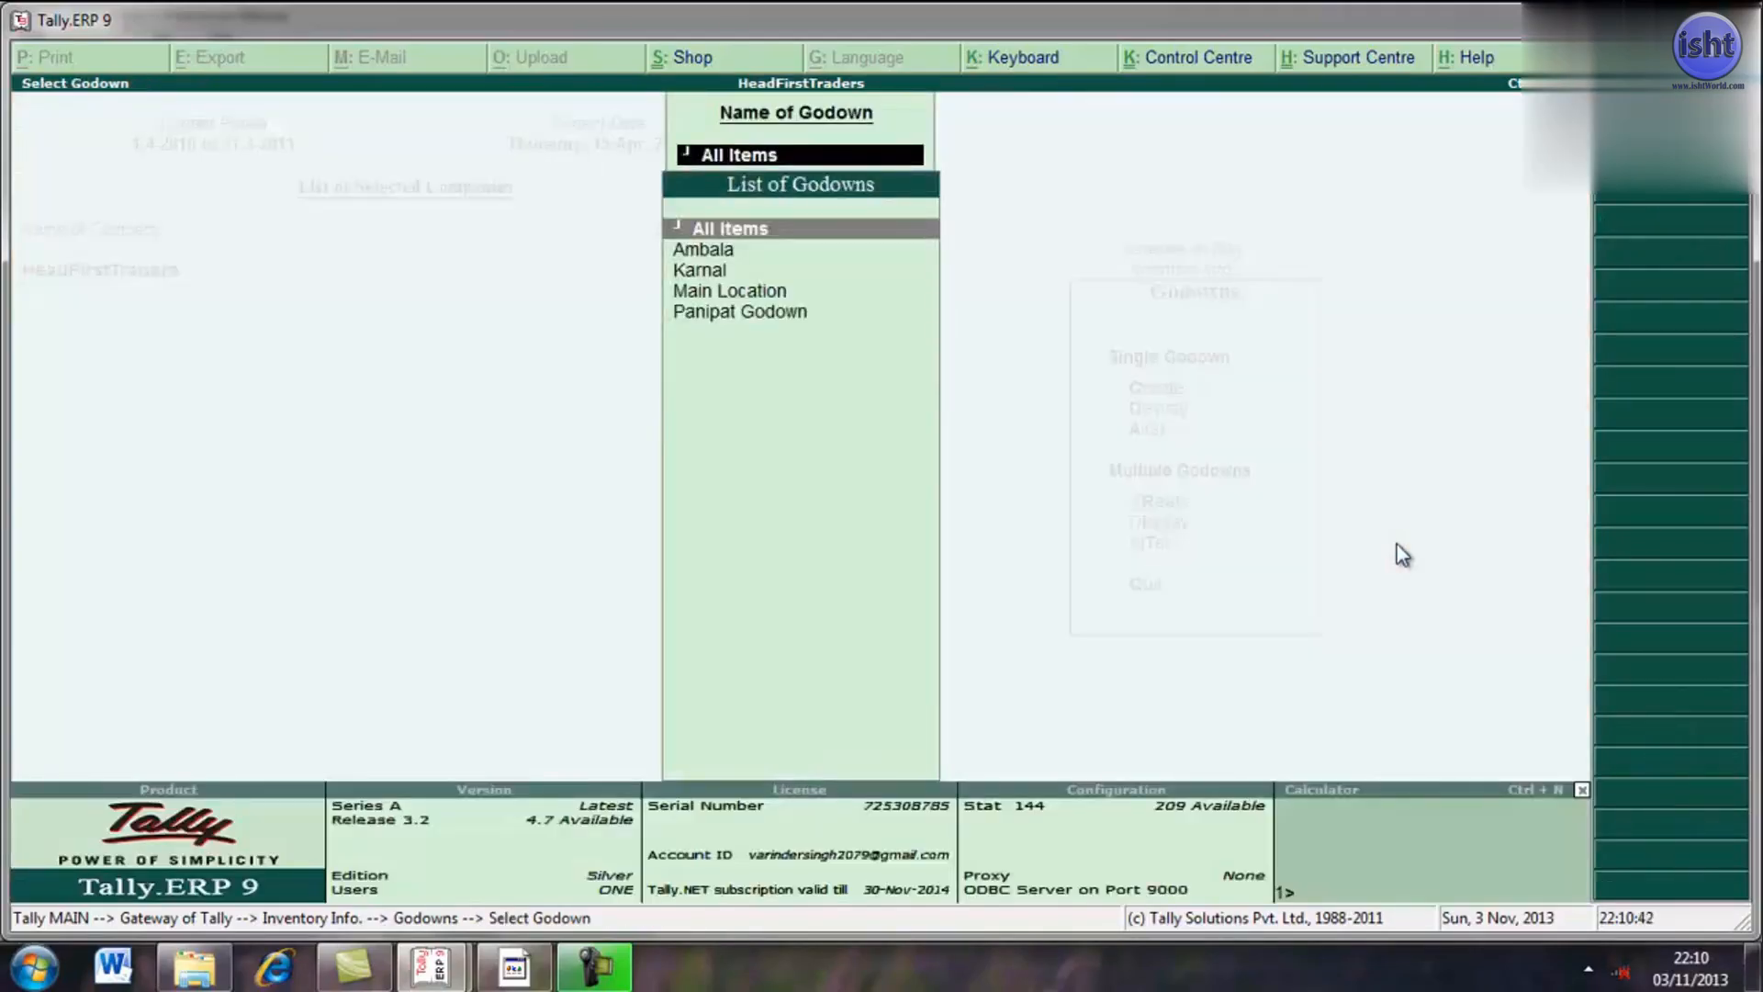